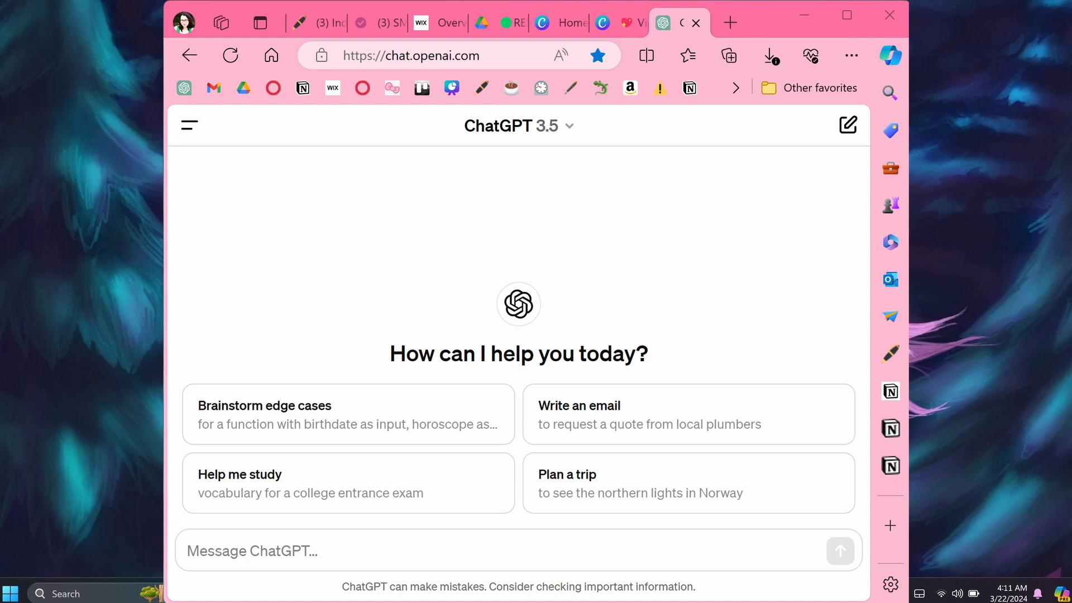
Step: Write a ChatGPT prompt: "I want 20 relevant hashtags from this blog post: [insert text]"
text(I want 20 relevant hashtags from this blog post:  [insert text])
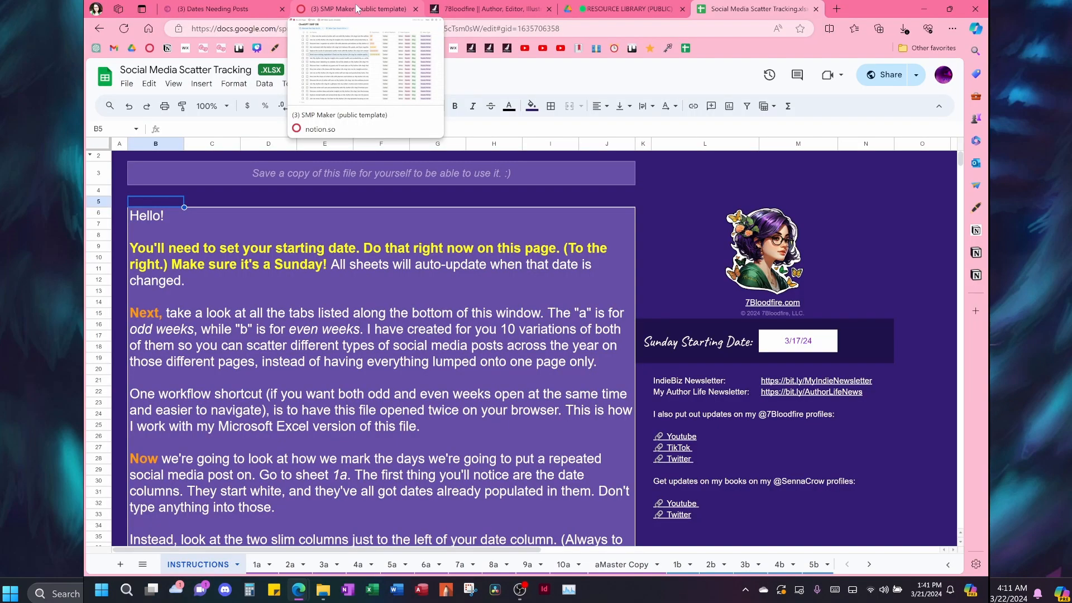
Step: Look over the March 2024 calendar on the Dates Needing Posts page in Notion
scroll(522, 335, down, 2)
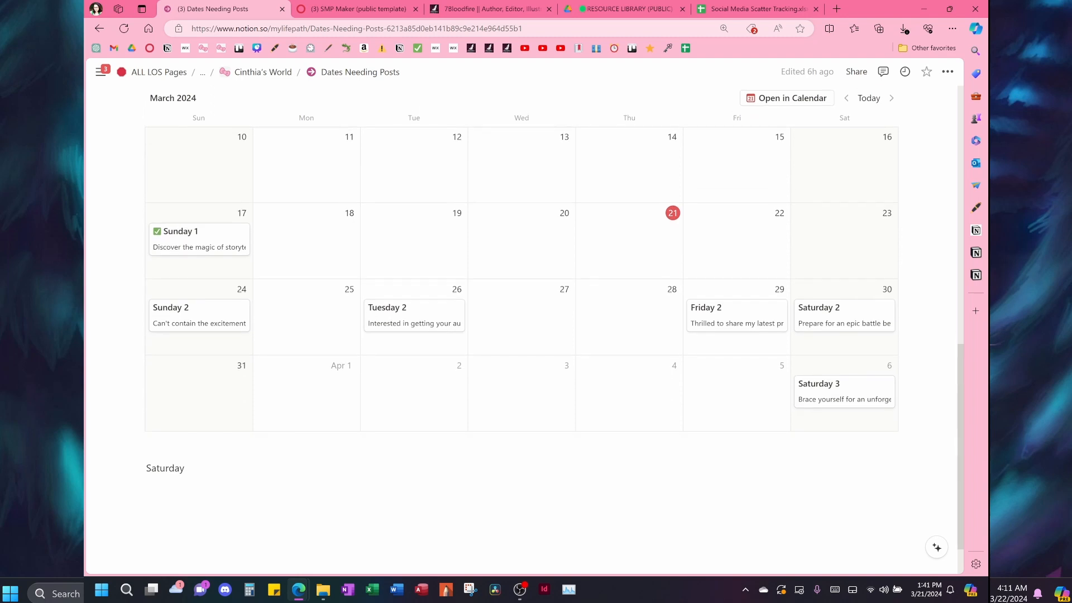
scroll(523, 335, down, 1)
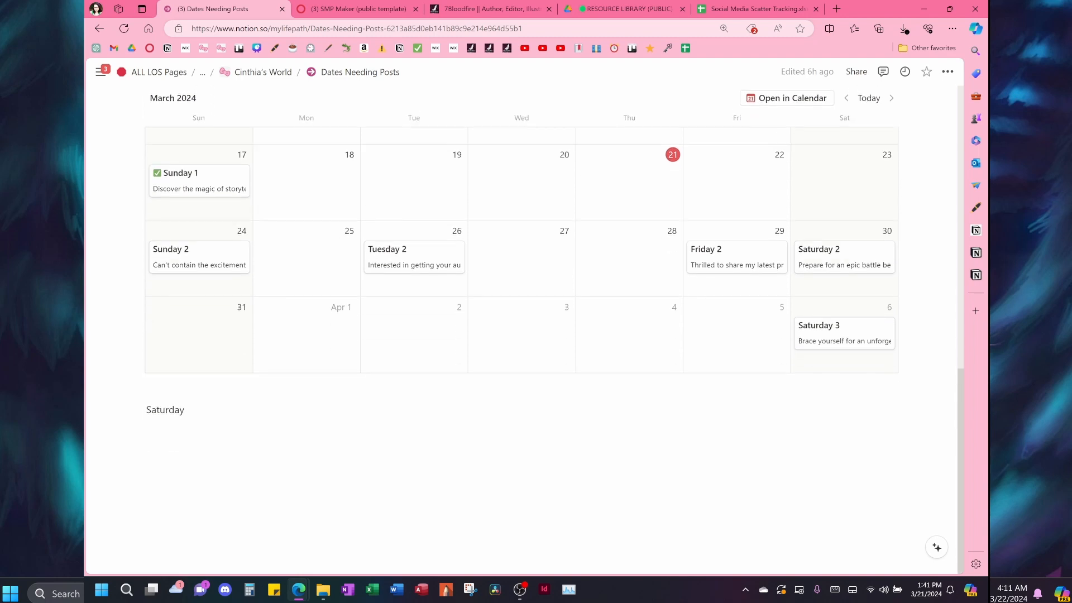
scroll(522, 335, up, 8)
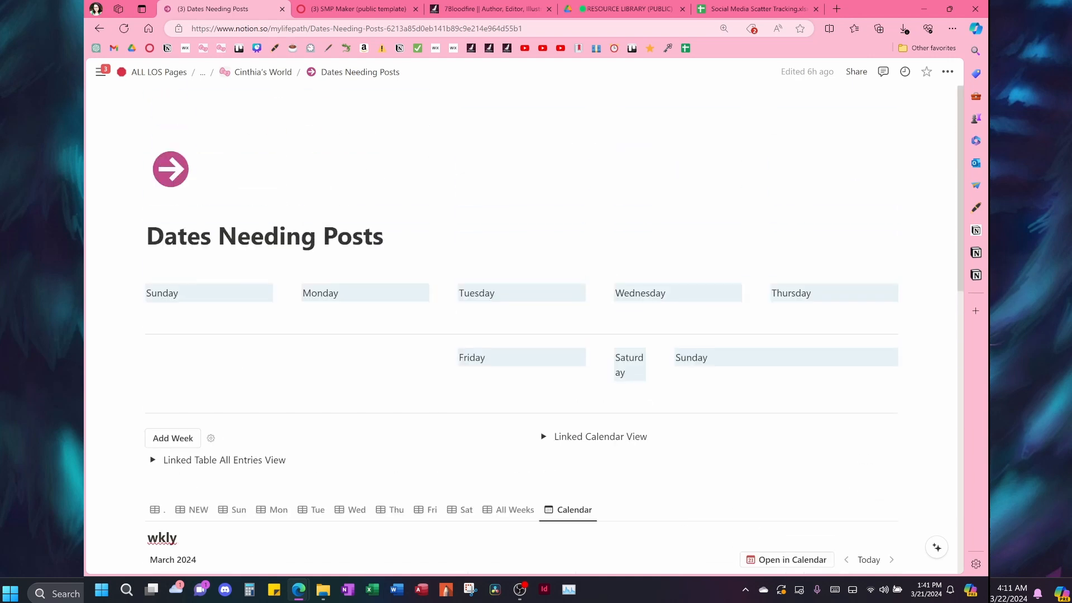
Step: Copy the full text of the five-star "Need some writing inspiration?" post from the ChatGPT SMP DB table on the SMP Maker page
click(346, 9)
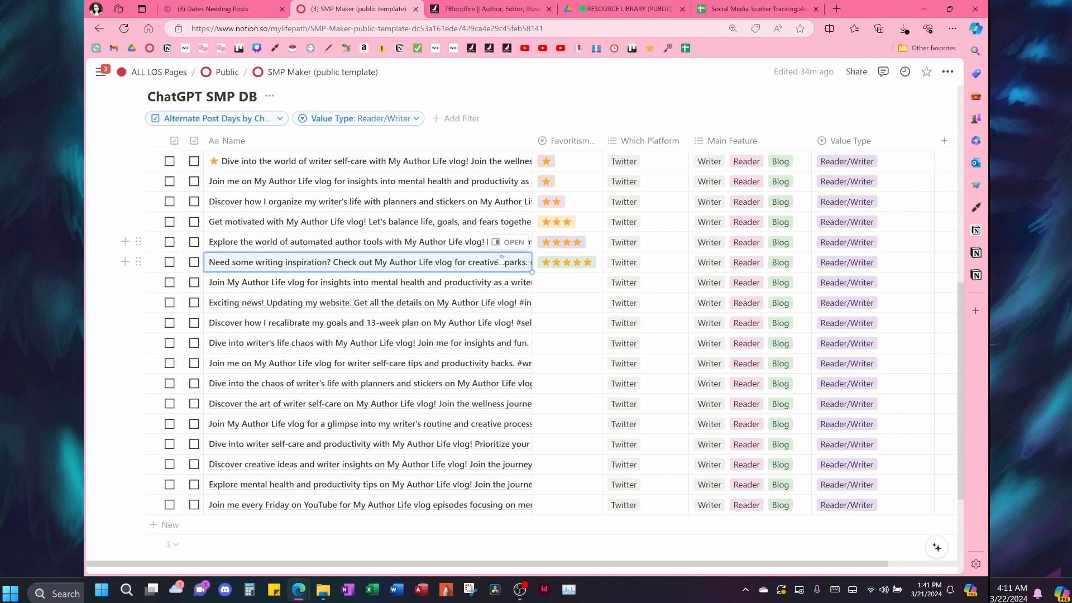
click(475, 273)
key(ctrl+a)
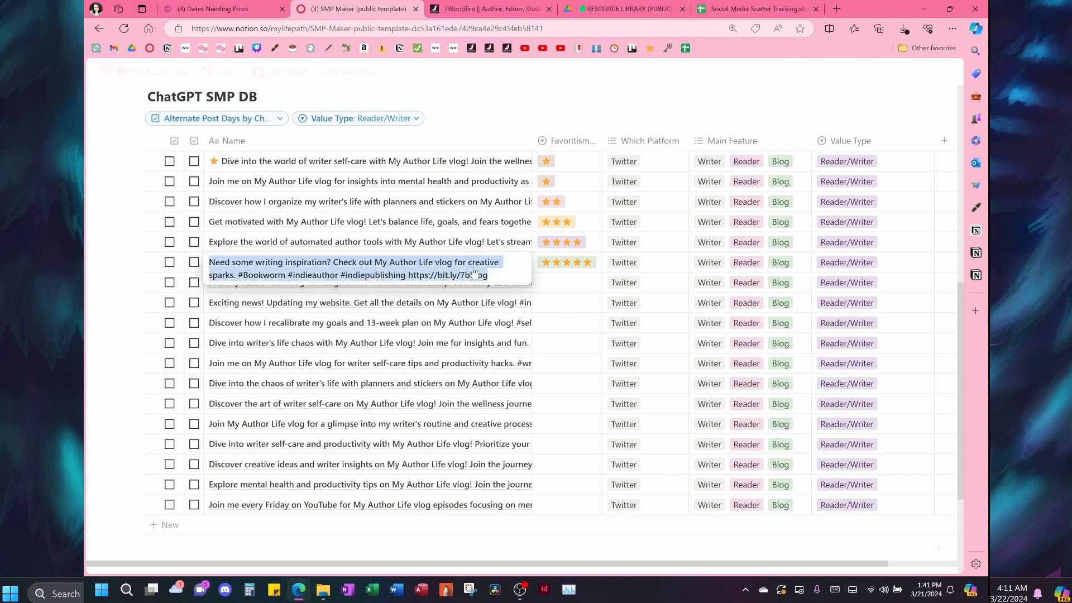
key(Escape)
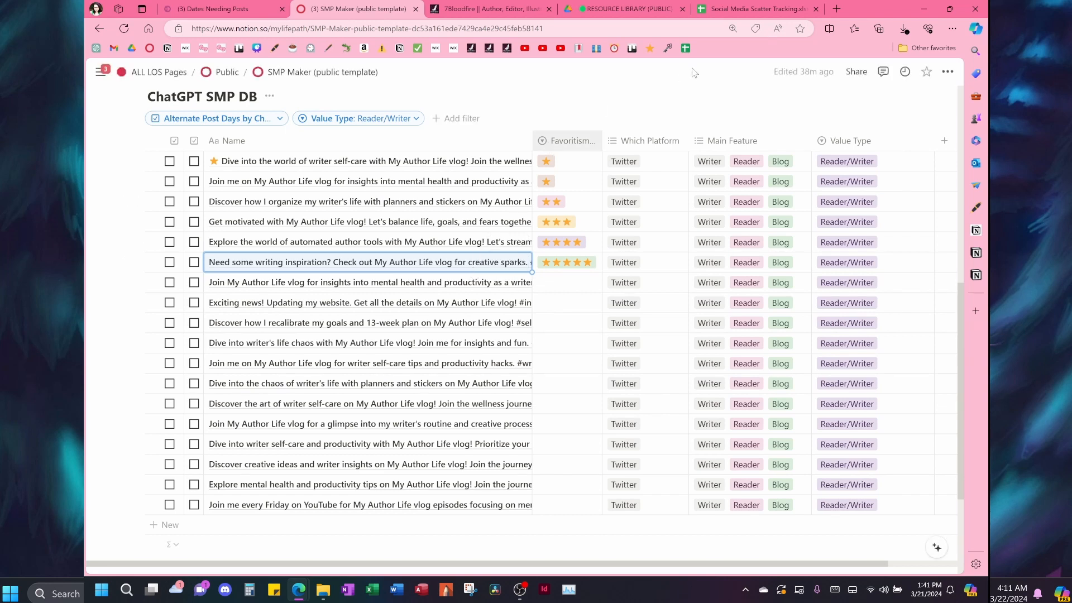
Step: Examine the scheduled posts in the Sun view of the wkly table on Dates Needing Posts, including Sunday 10, 14 and 19
click(754, 9)
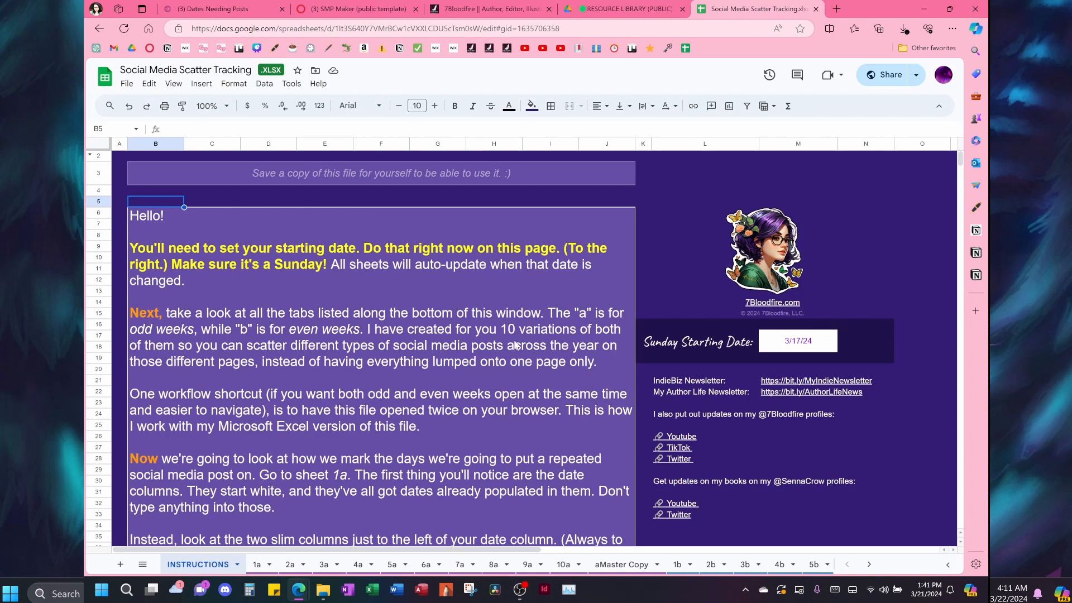
click(229, 9)
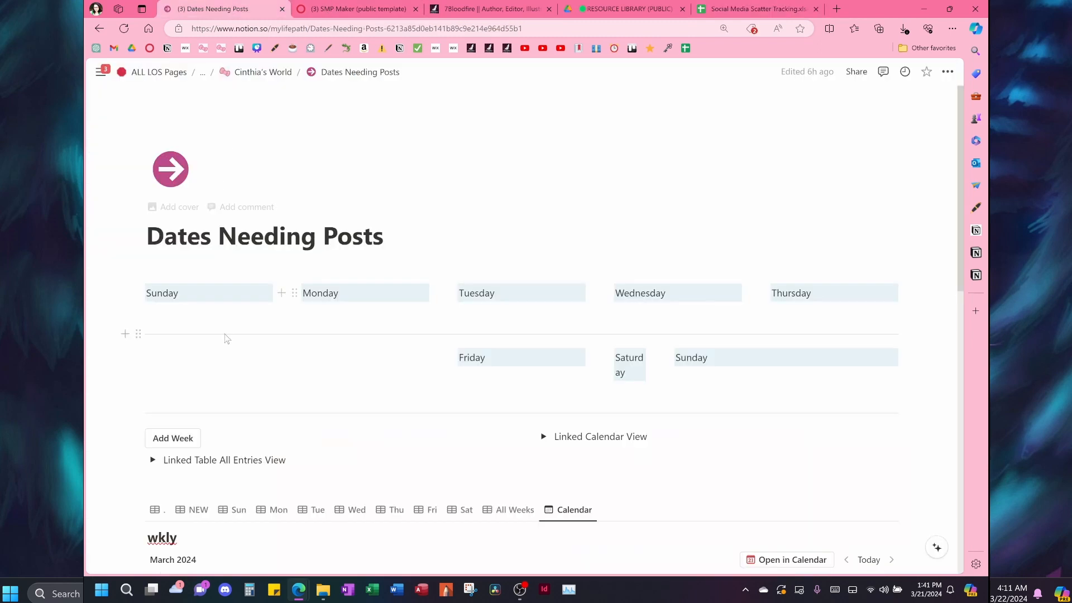
click(238, 509)
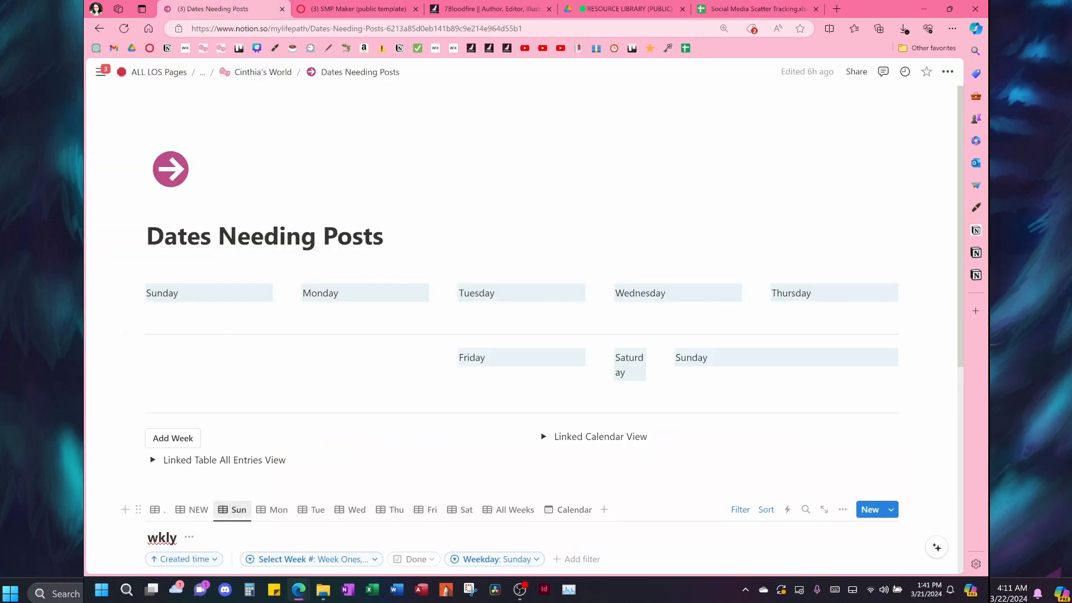
scroll(483, 288, down, 7)
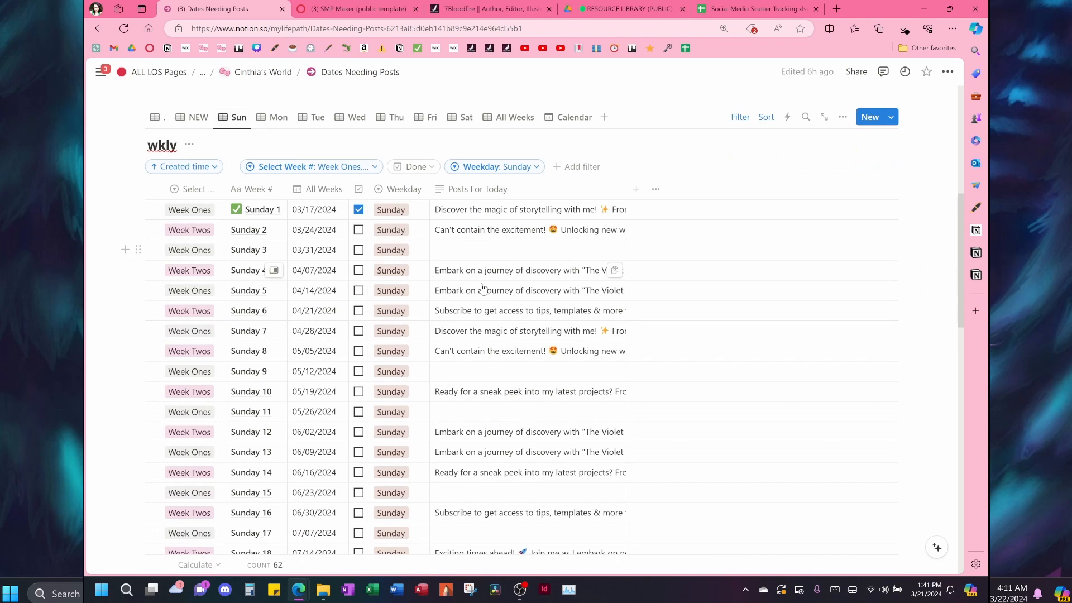
click(492, 397)
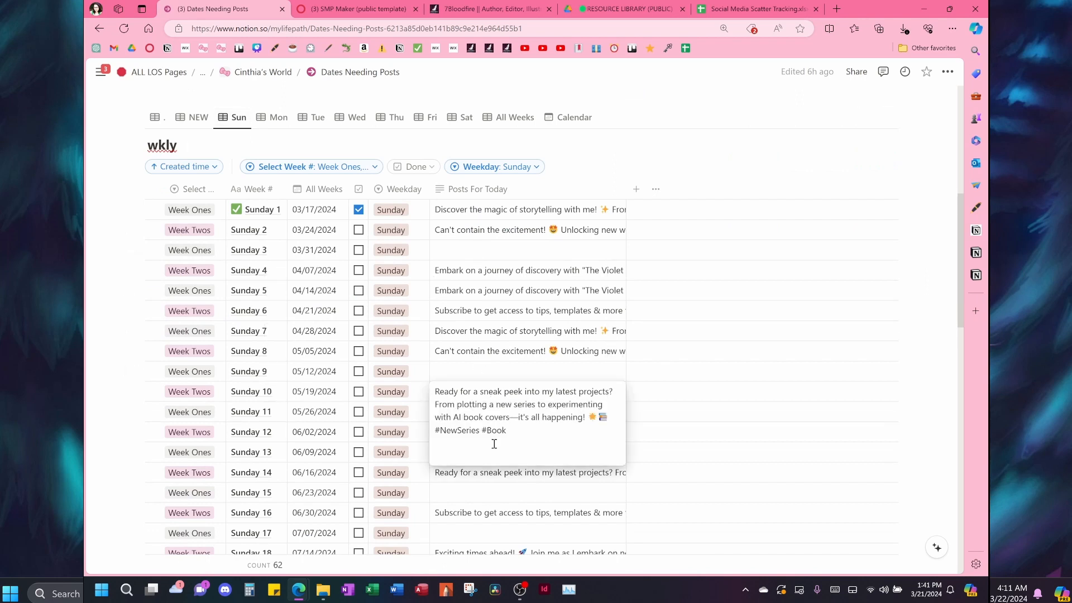
key(Escape)
scroll(559, 324, down, 1)
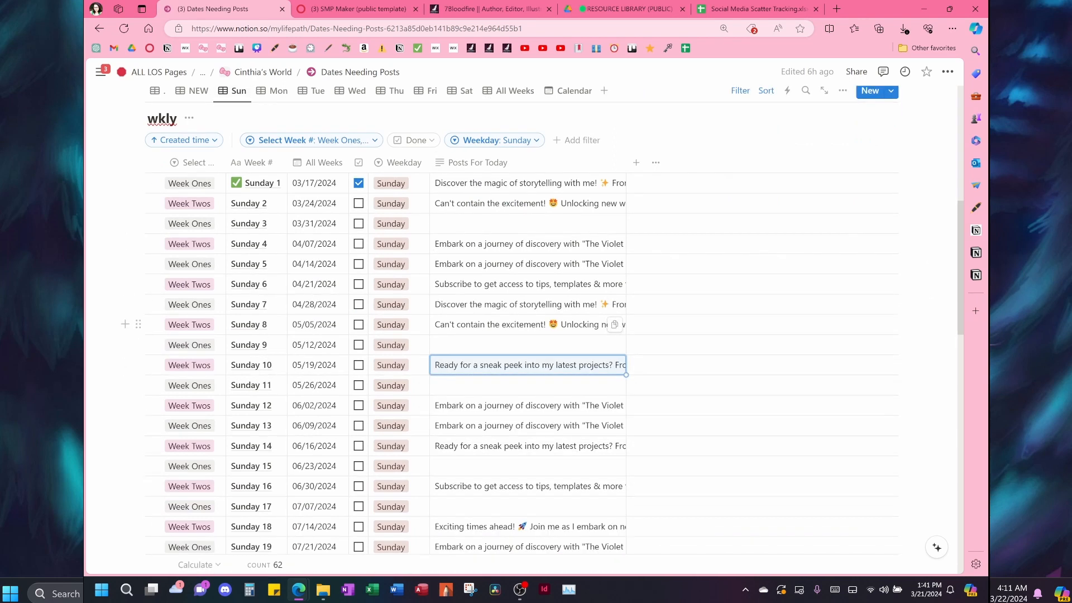
scroll(524, 277, down, 4)
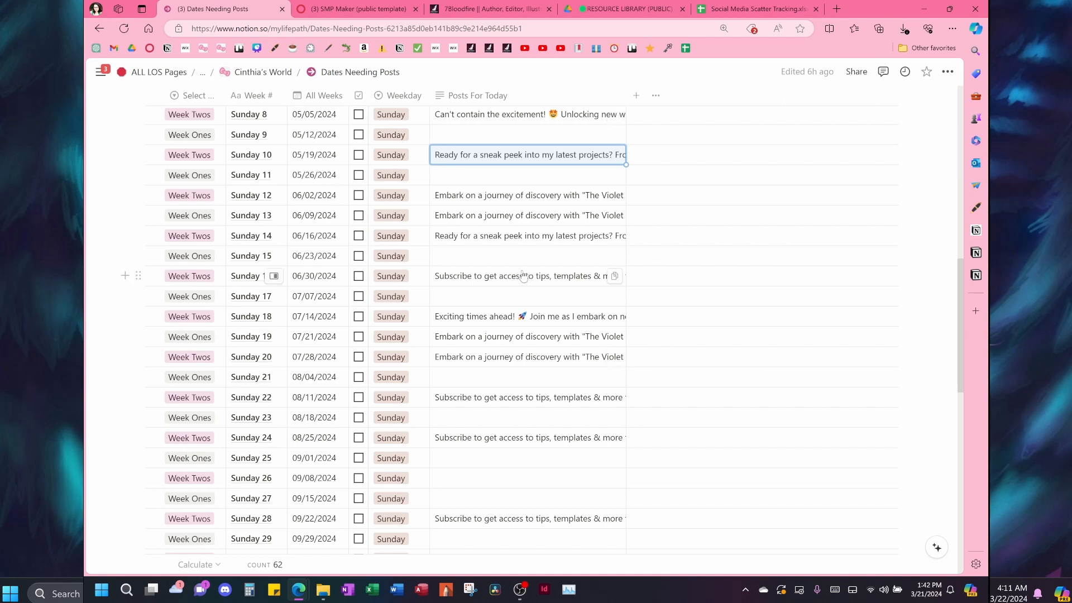
click(517, 236)
key(Escape)
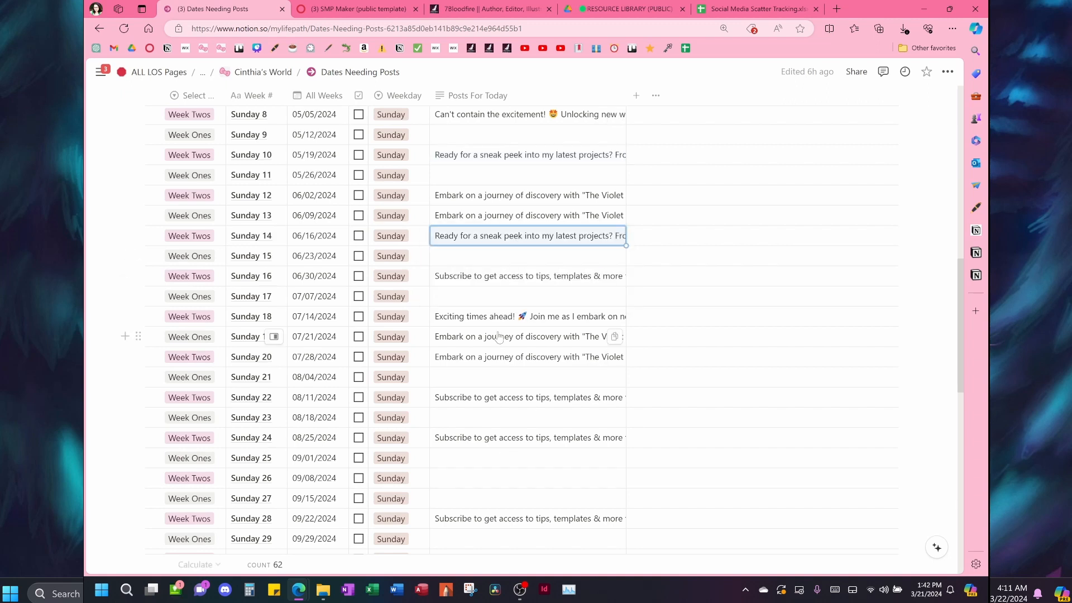
click(499, 337)
key(Escape)
scroll(499, 336, up, 5)
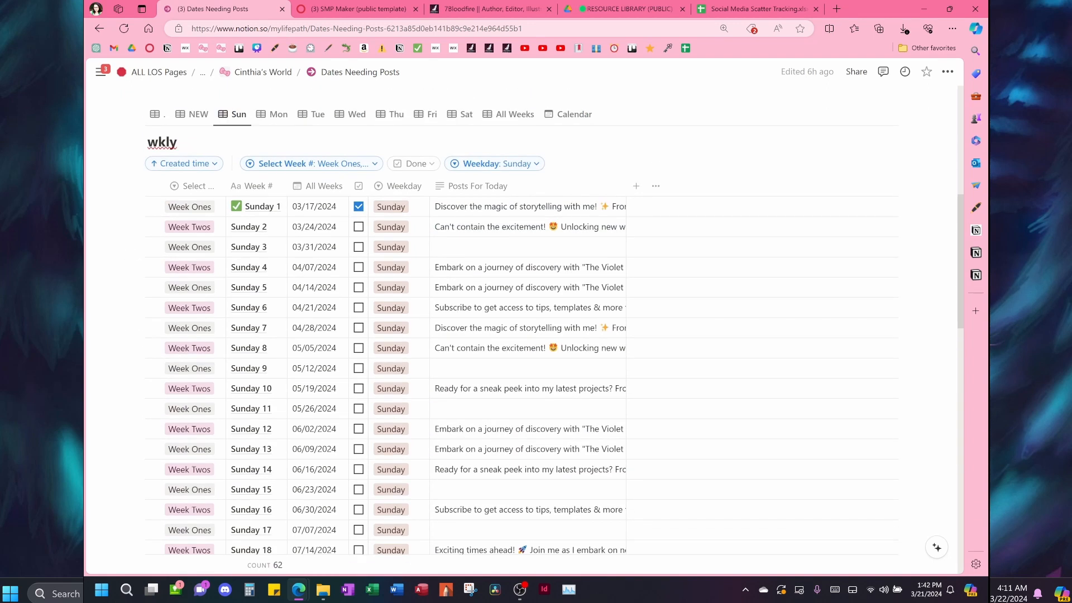
Step: In the Tuesday 2 entry of the Calendar view, add the copied "Need some writing inspiration?" post below the existing Posts For Today text
click(569, 114)
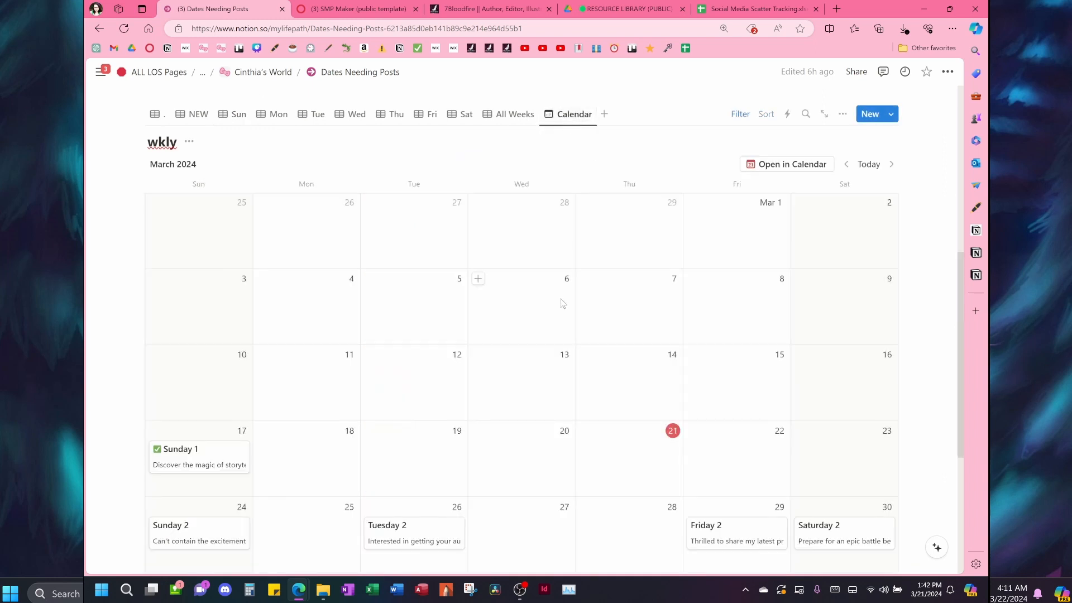
scroll(563, 304, down, 3)
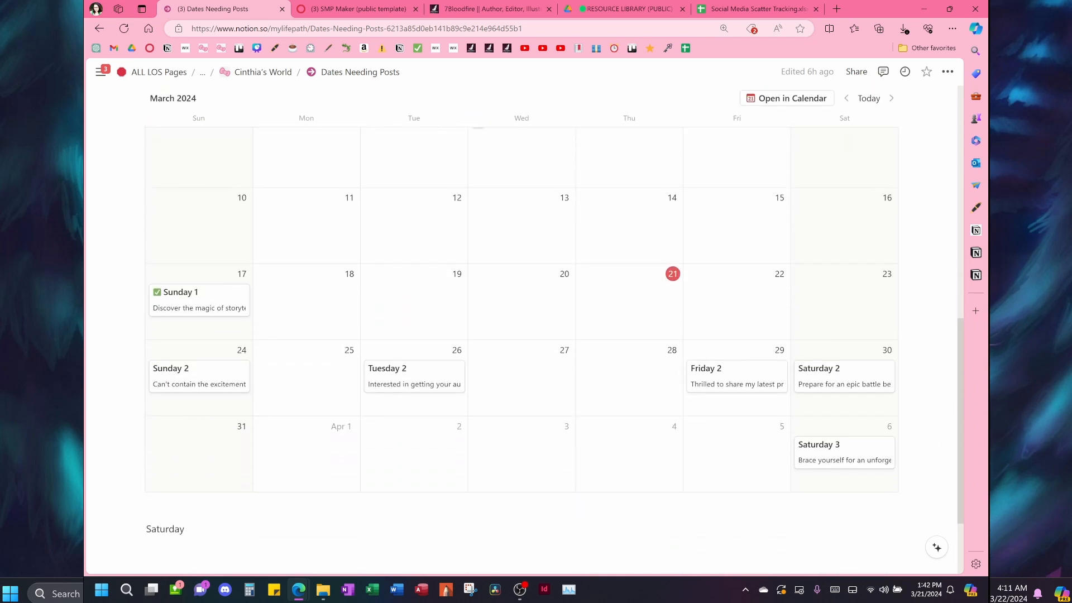
click(438, 393)
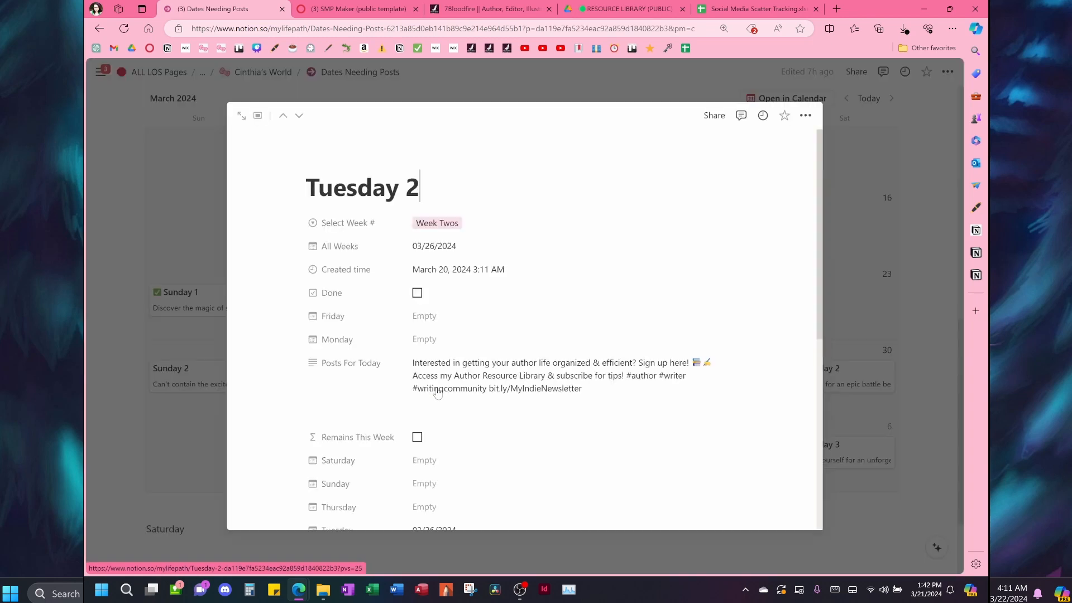
click(497, 385)
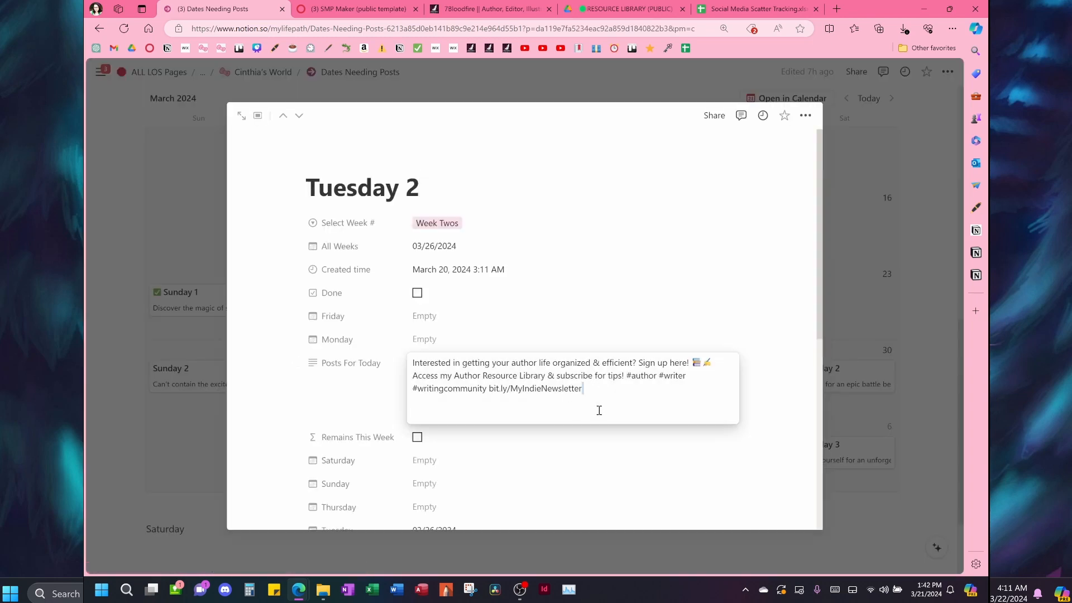
click(594, 387)
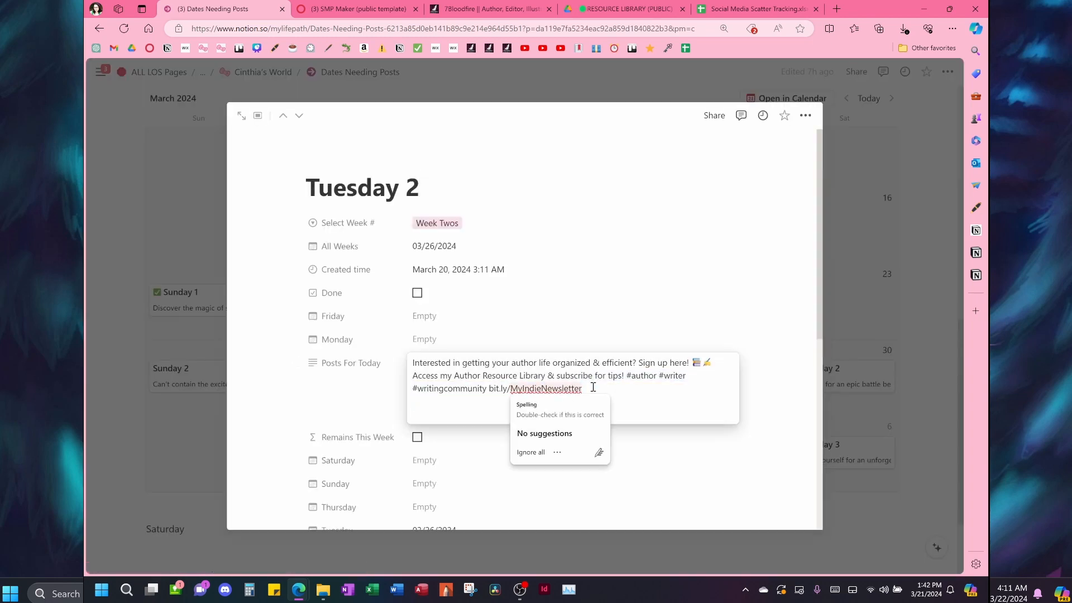
key(Return)
key(Return)
text(Need some writing inspiration? Check out My Author Life vlog for creative sparks. #Bookworm #indieauthor #indiepublishing https://bit.ly/7bblog)
Step: Paste a second copy of the writing-inspiration post below the first and highlight the first two posts one after the other
key(Return)
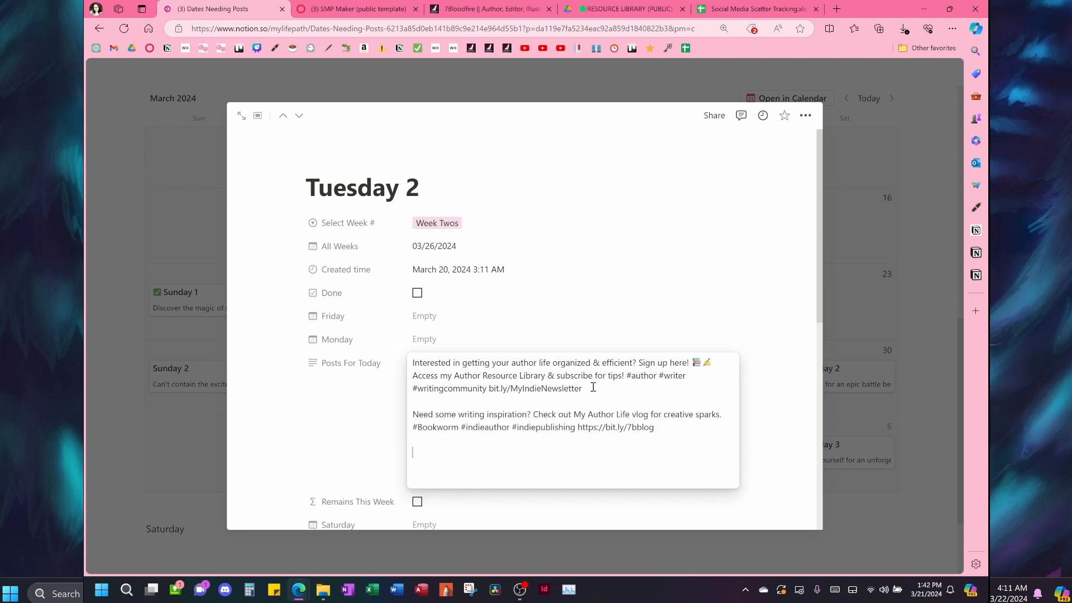
text(Need some writing inspiration? Check out My Author Life vlog for creative sparks. #Bookworm #indieauthor #indiepublishing https://bit.ly/7bblog)
drag(619, 386, 507, 389)
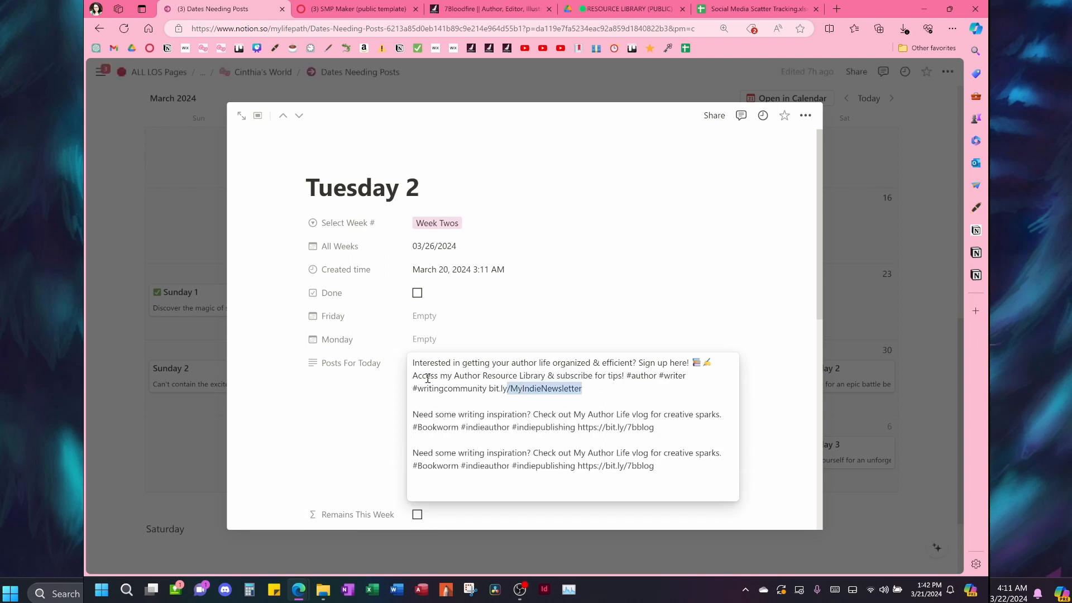
drag(427, 378, 405, 369)
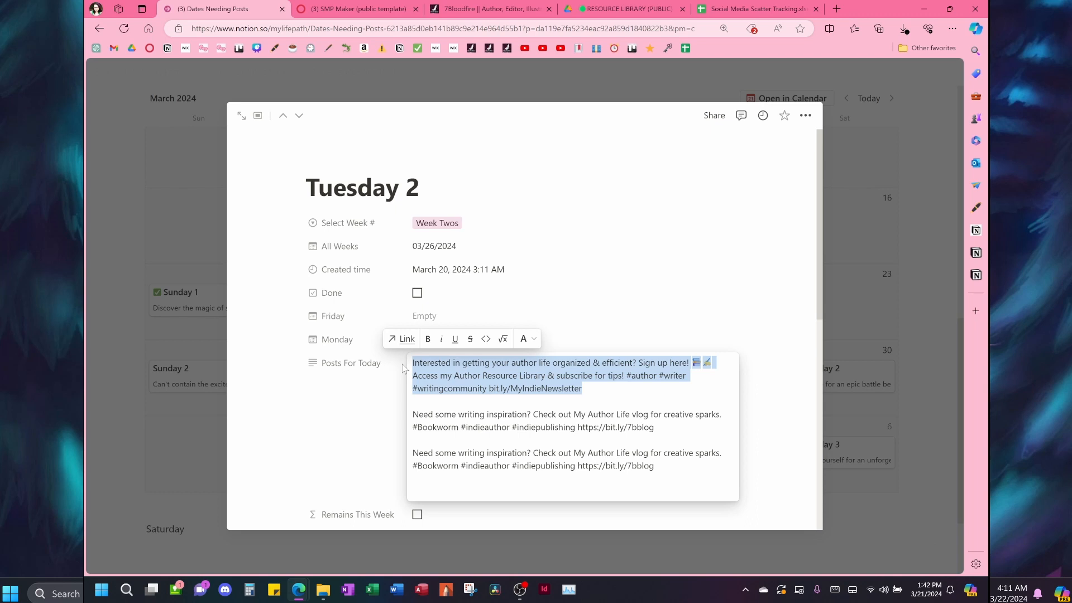
drag(665, 428, 412, 414)
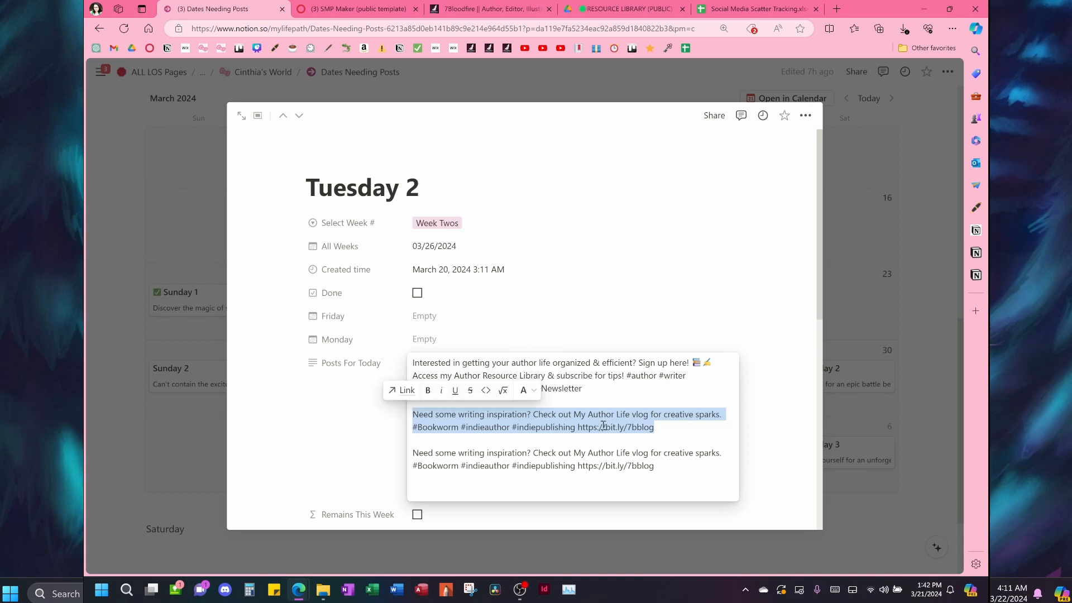
click(660, 428)
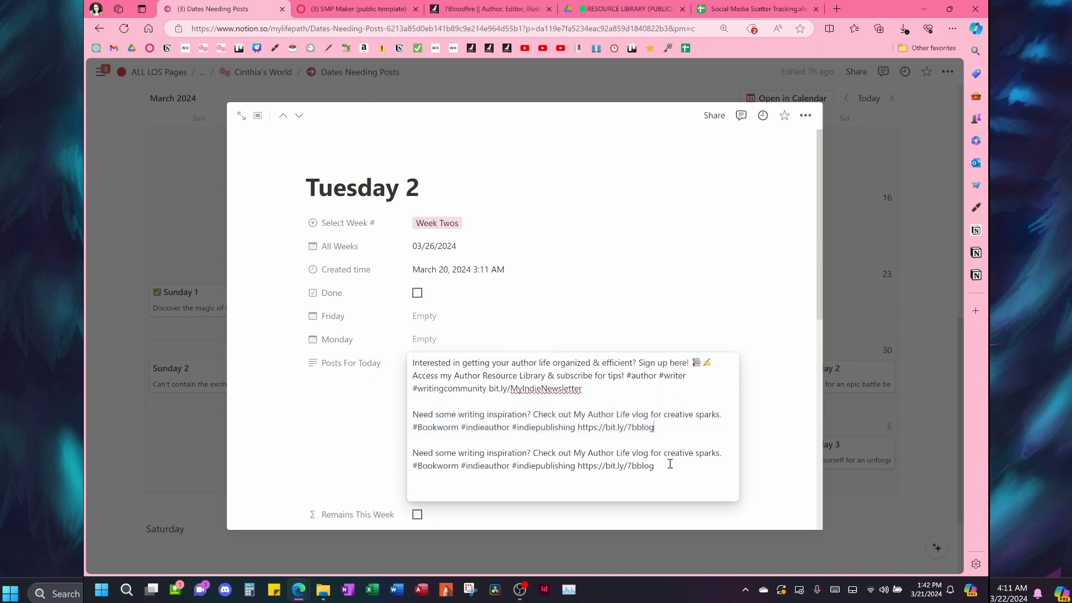
Step: Delete the duplicate writing-inspiration post at the end of Posts For Today and close the Tuesday 2 entry
drag(670, 468, 413, 455)
key(BackSpace)
key(BackSpace)
key(BackSpace)
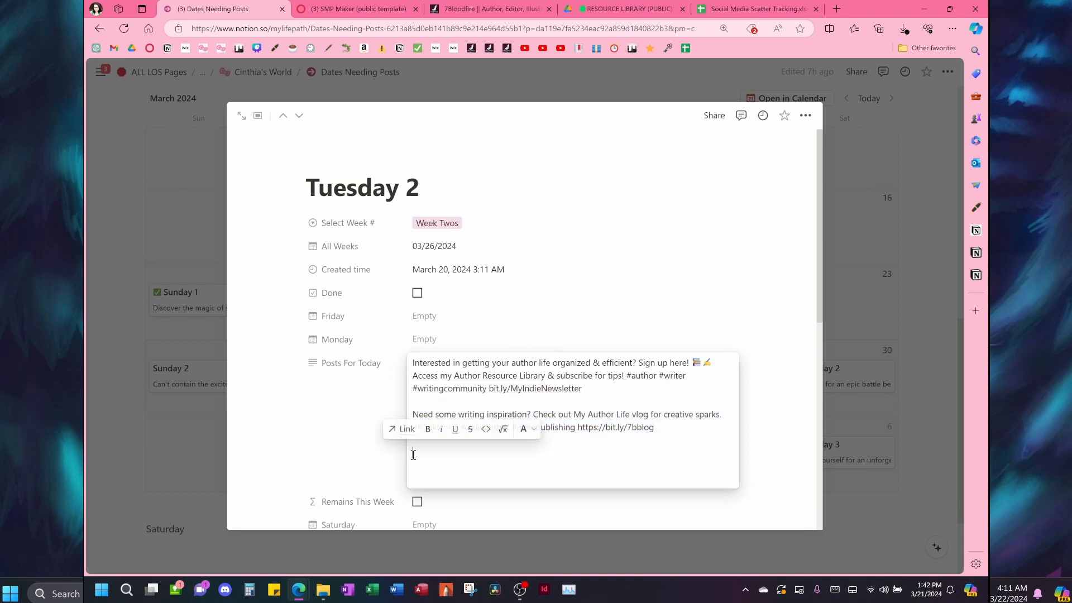
click(832, 400)
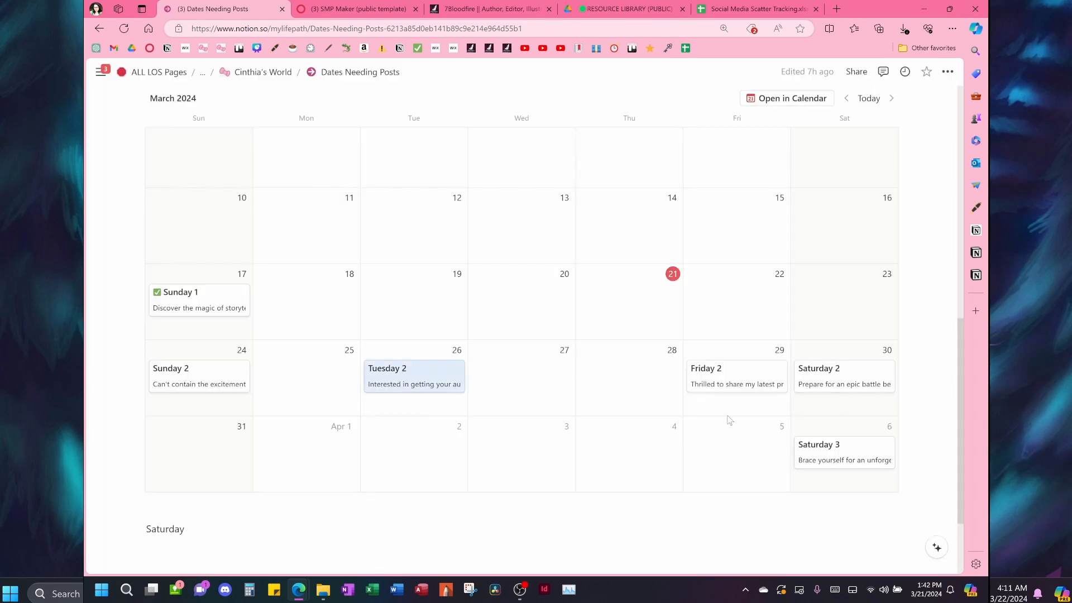
Step: Give the Tuesday 2 entry a green check mark icon, remove the icon again and close the entry
click(411, 370)
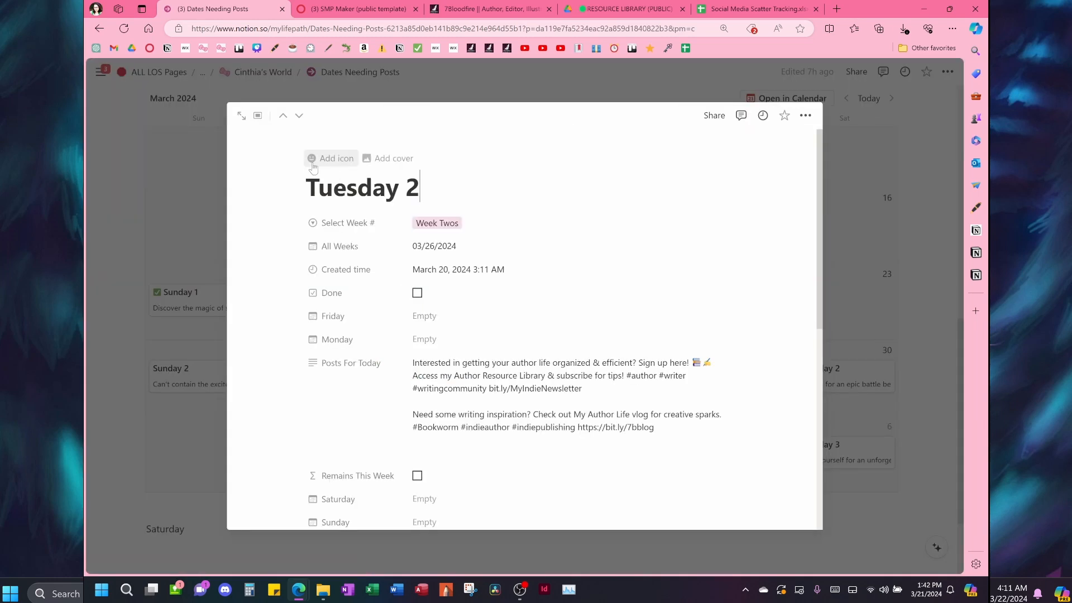
click(330, 158)
click(222, 333)
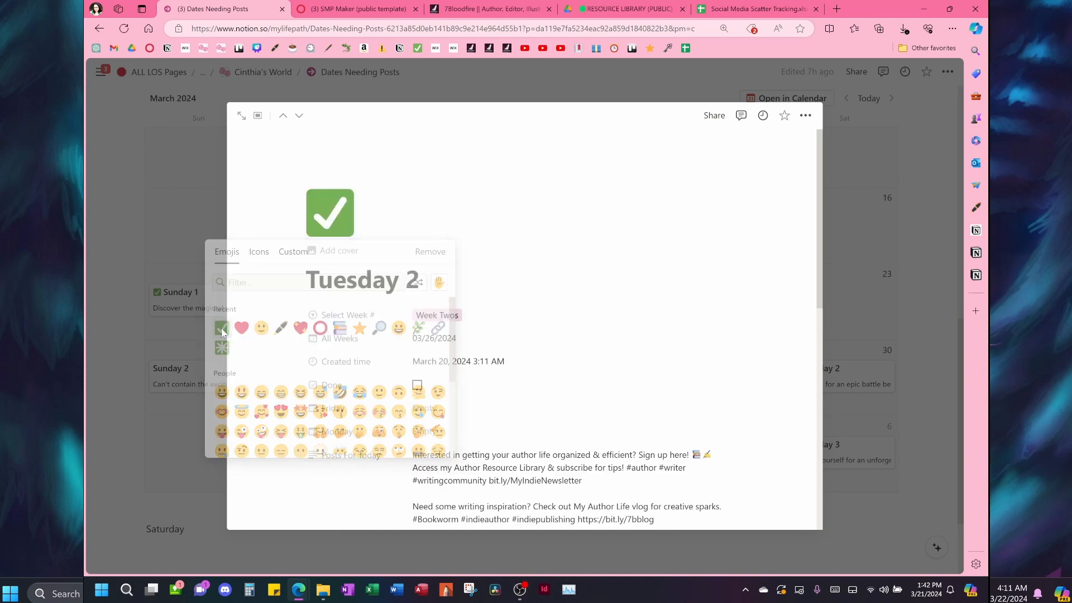
click(346, 217)
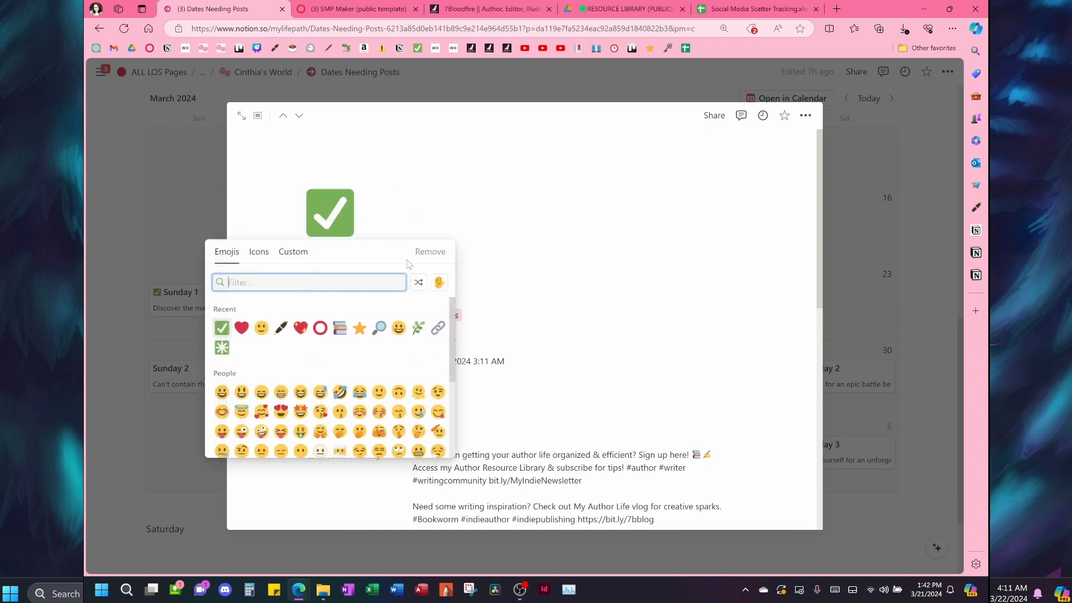
click(430, 251)
click(832, 323)
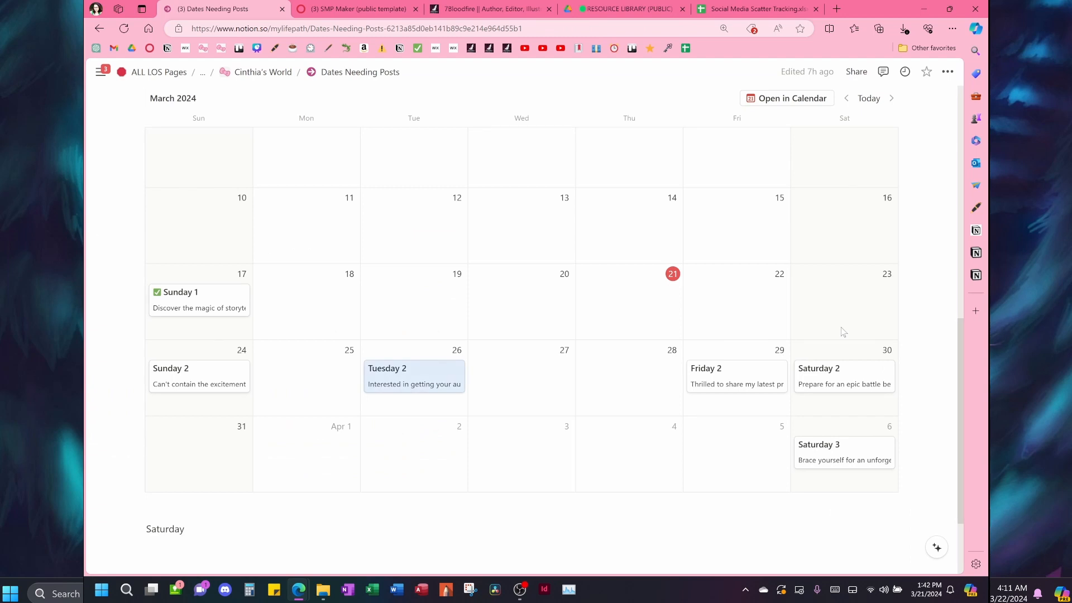
Step: View the SMP Maker page, the 7Bloodfire website's home page and the RESOURCE LIBRARY (PUBLIC) folder in Google Drive
key(ctrl+Tab)
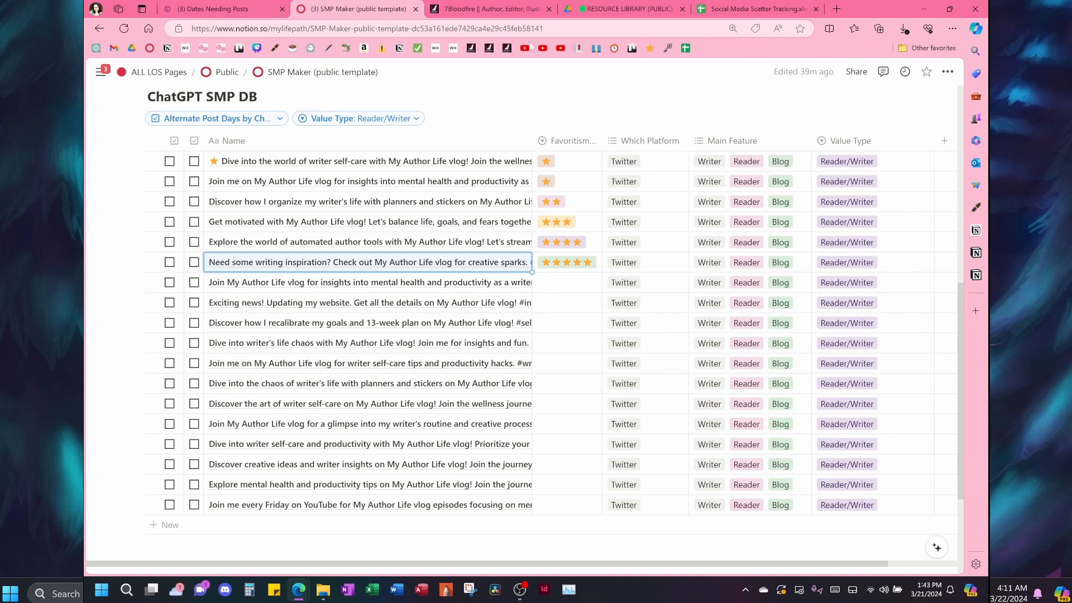
click(483, 9)
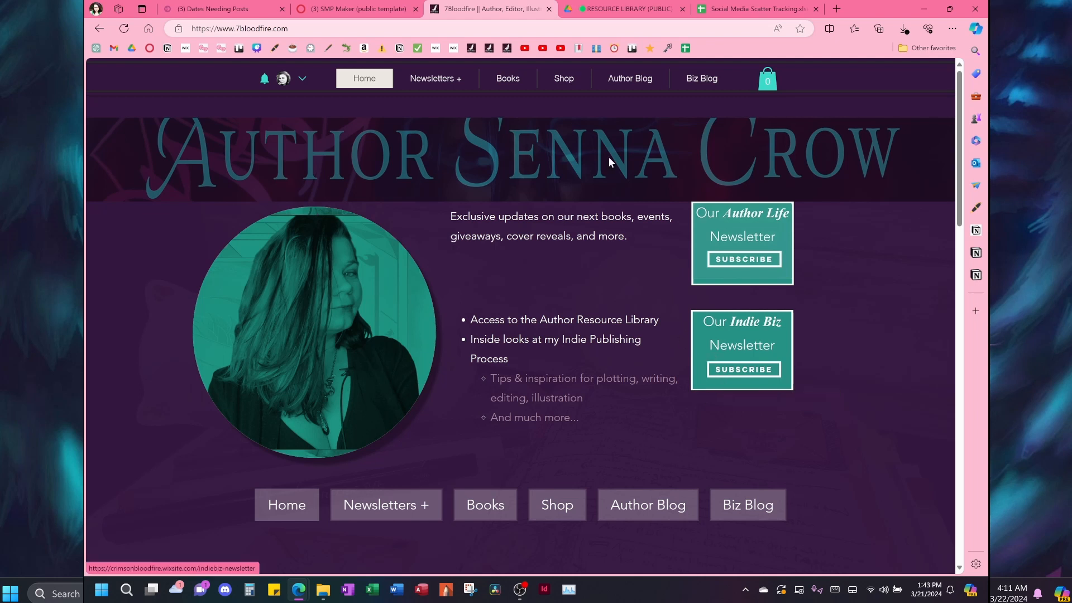
click(616, 12)
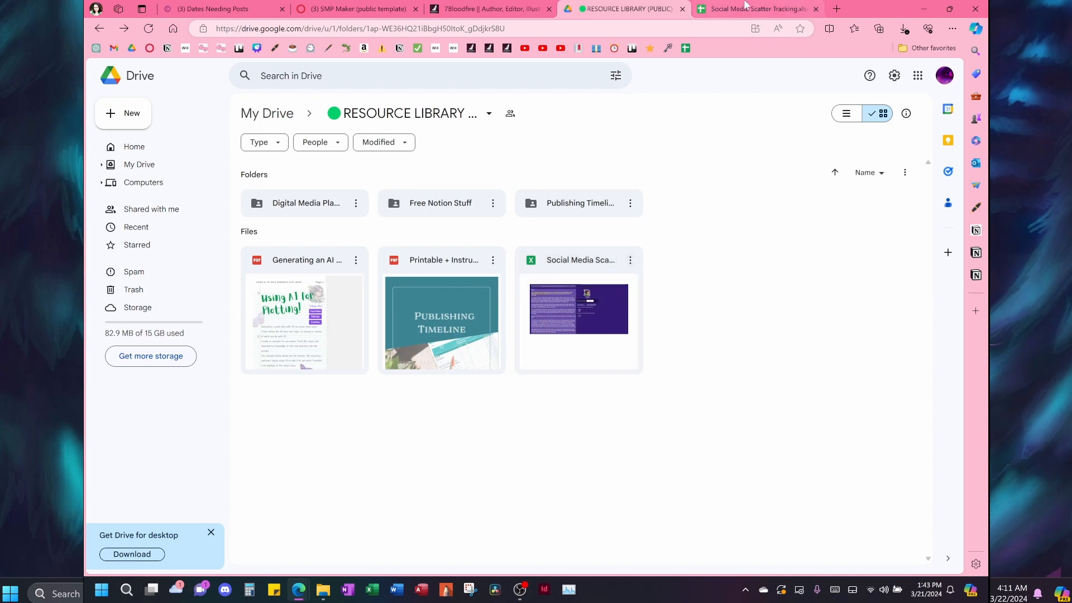
Step: Switch to the Social Media Scatter Tracking spreadsheet, clear the Sunday Starting Date and set it to 3/17/24
click(747, 8)
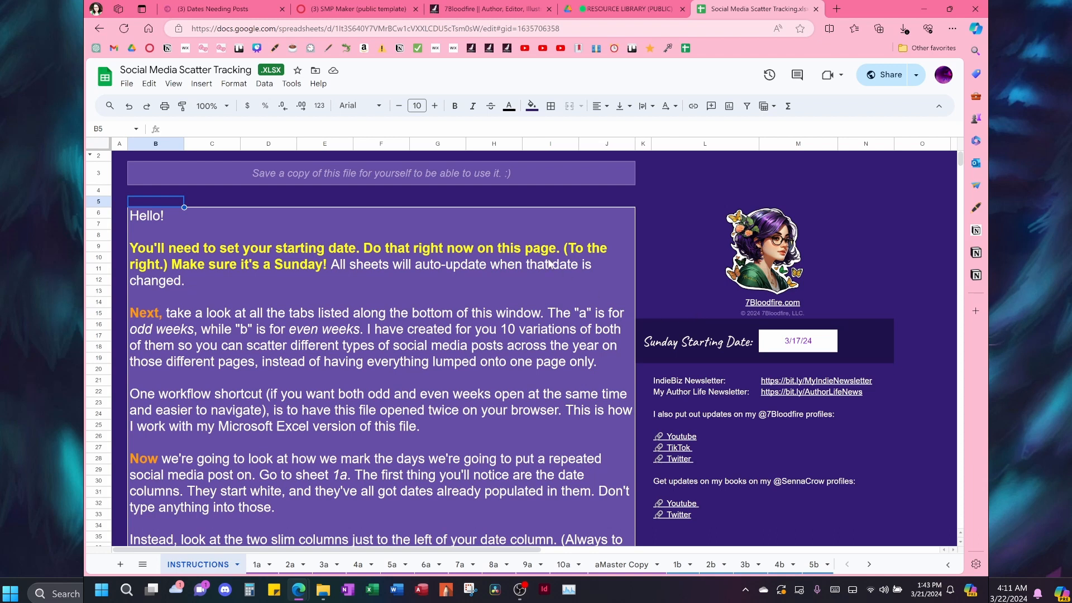
click(273, 254)
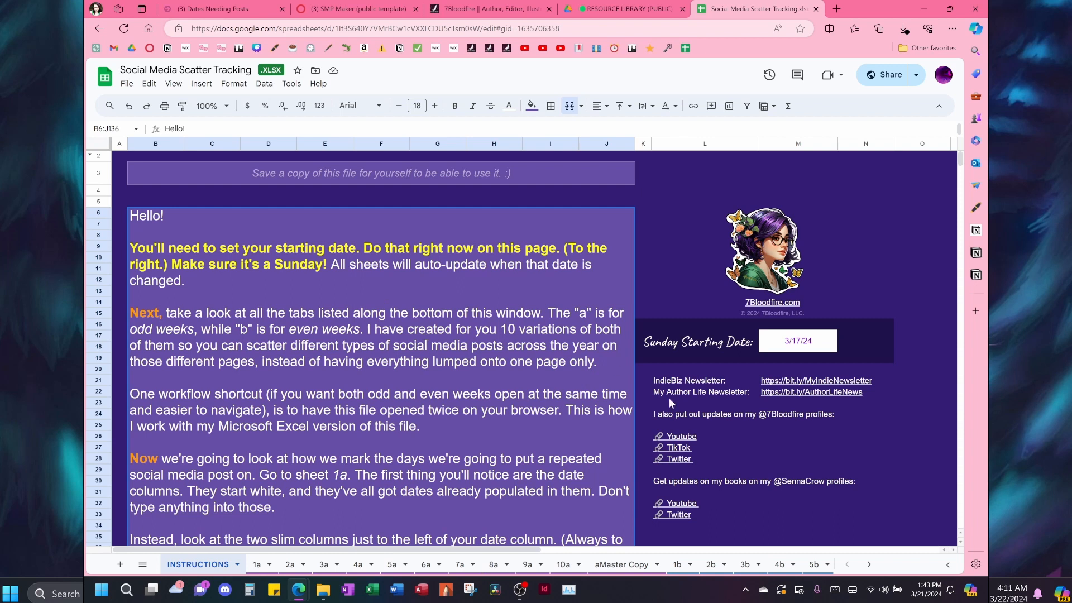
click(677, 347)
click(787, 349)
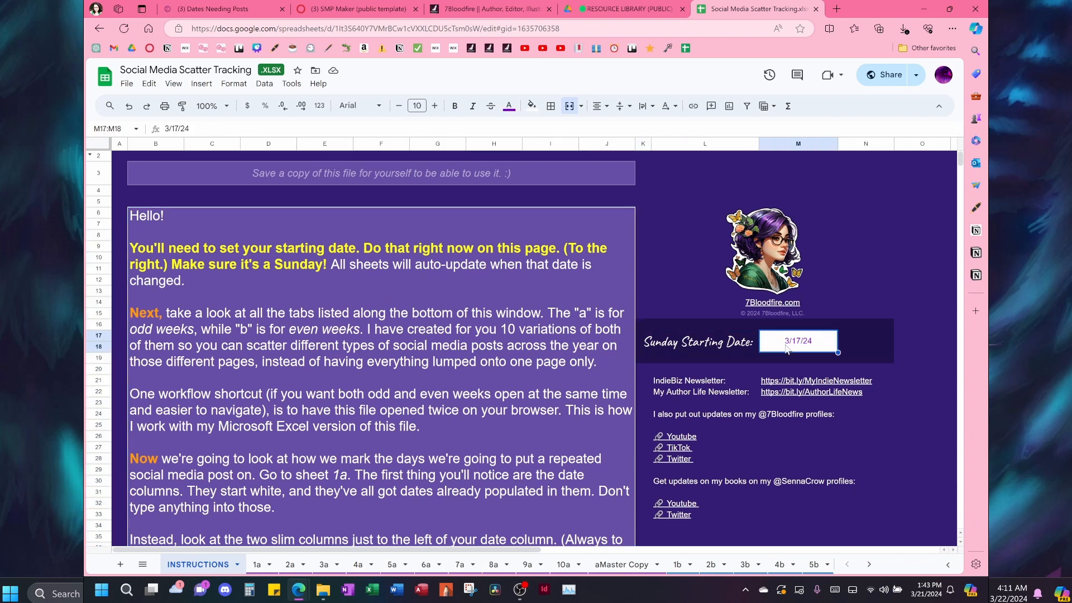
key(BackSpace)
key(Return)
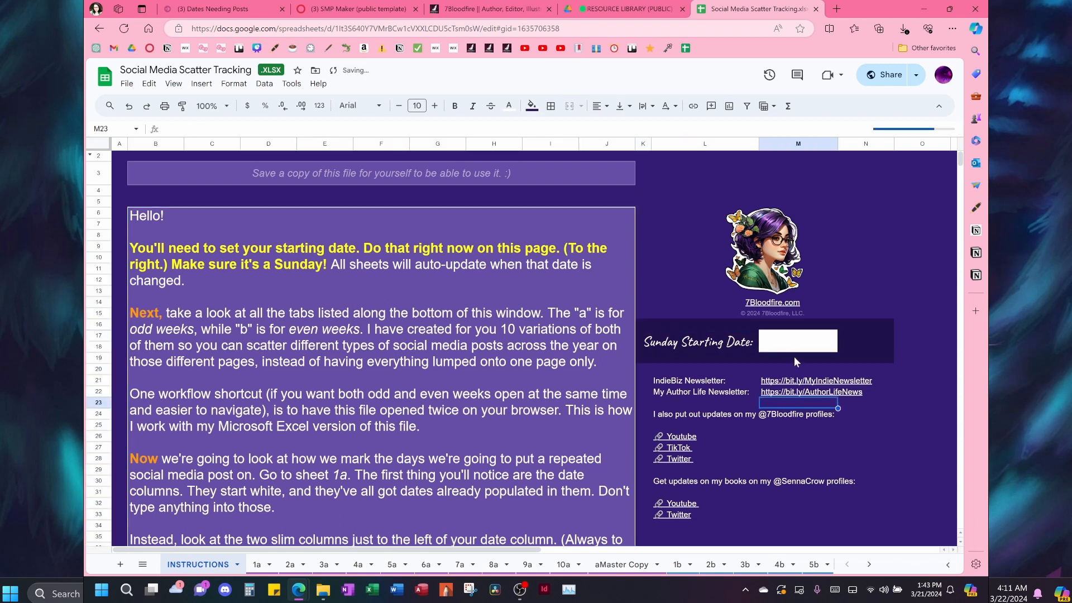
click(799, 339)
text(3/17)
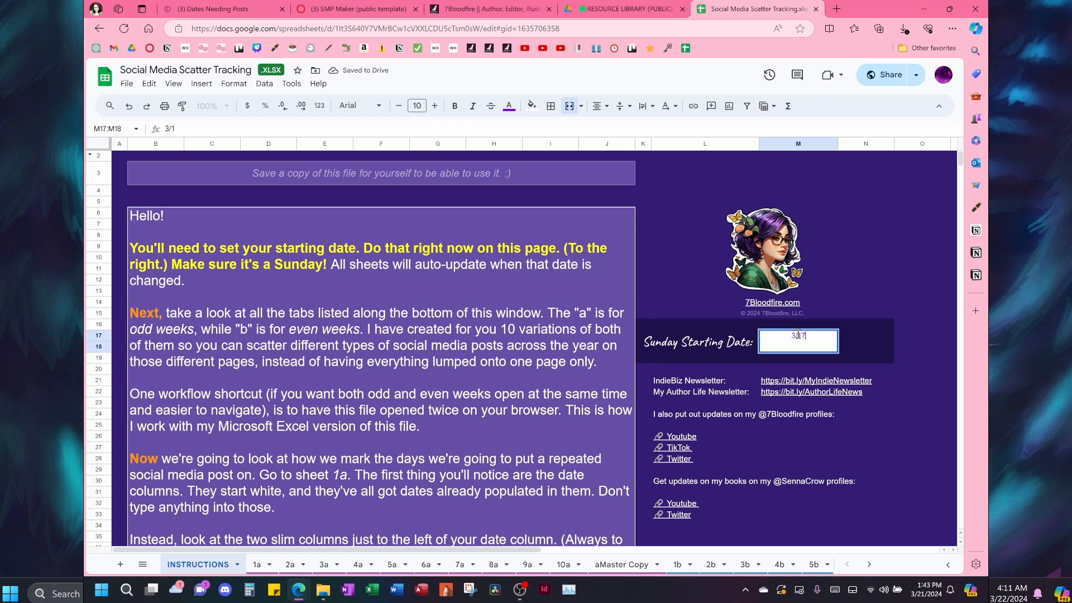
text(/2)
text(4)
key(Return)
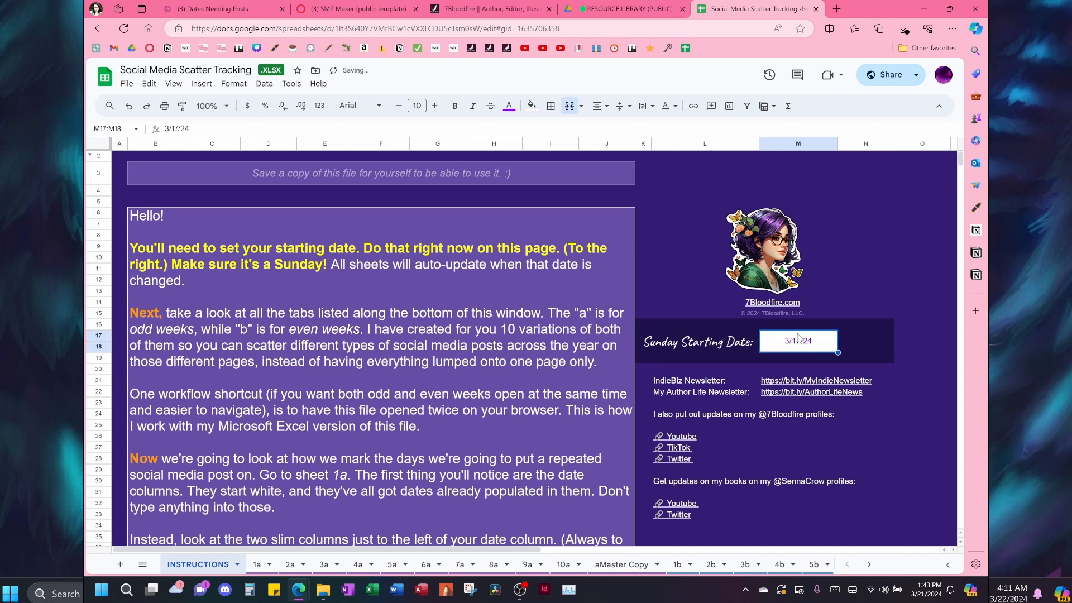
Step: Check the system calendar for the current week's Sunday and reselect the Sunday Starting Date cell
click(924, 593)
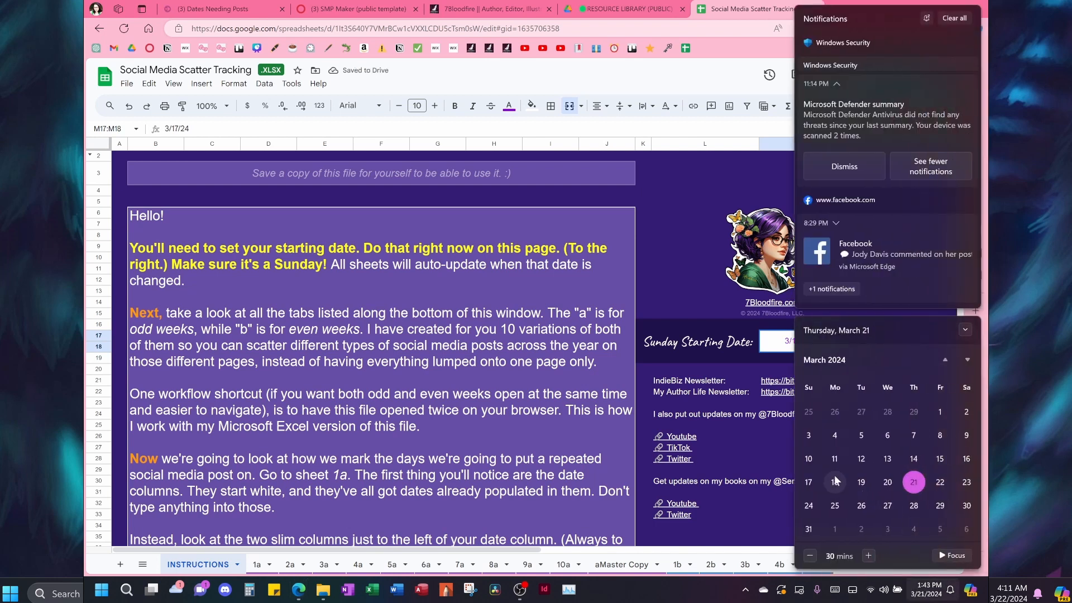
click(747, 510)
click(766, 469)
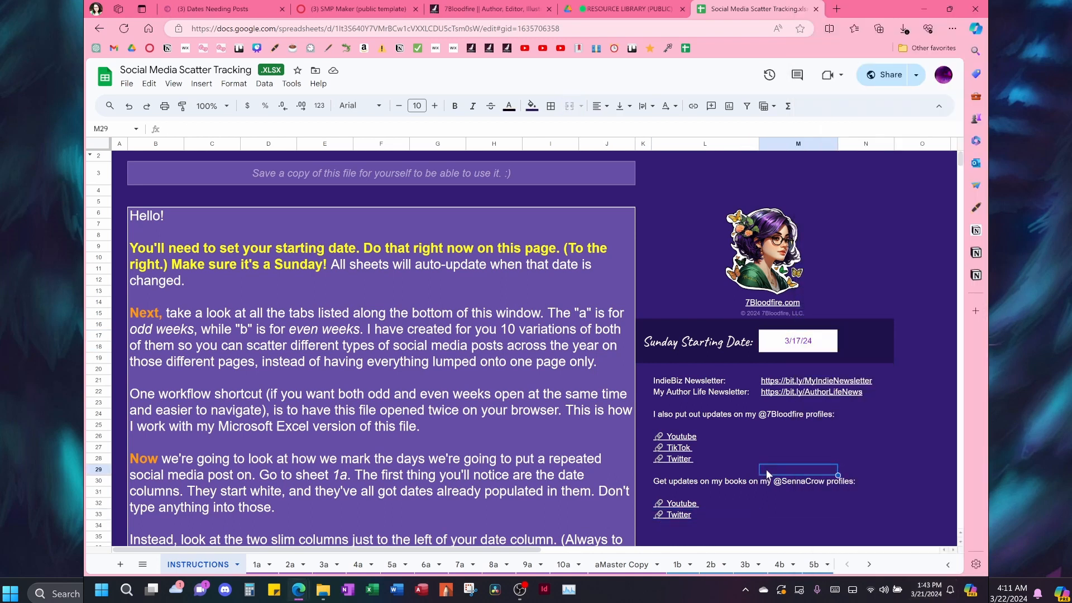
click(799, 350)
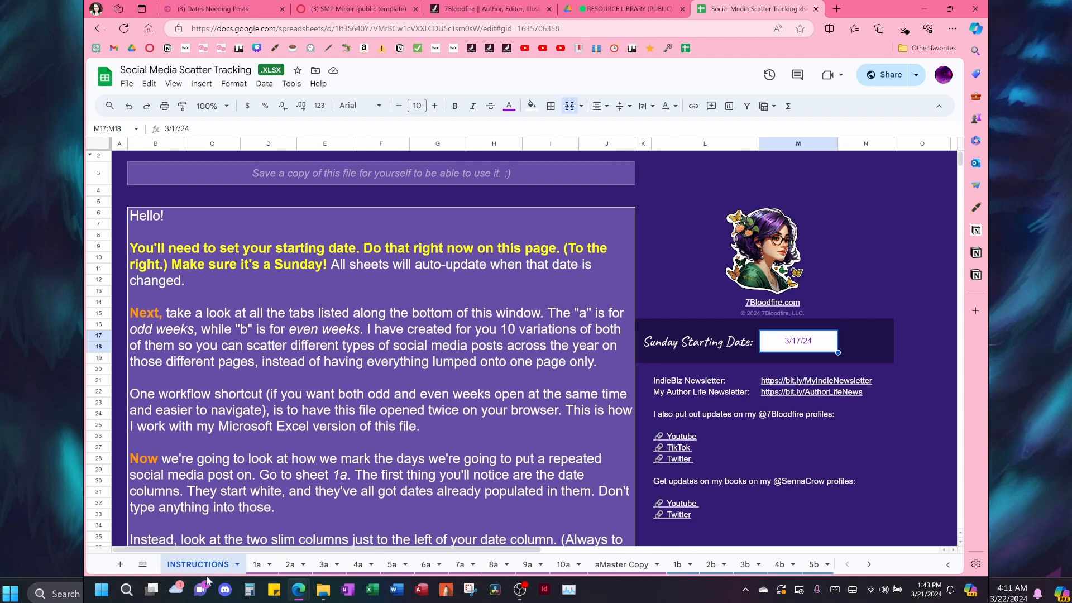
Step: Open sheet 1a and look over its odd-week date columns and the row of numbered a and b sheets
click(259, 564)
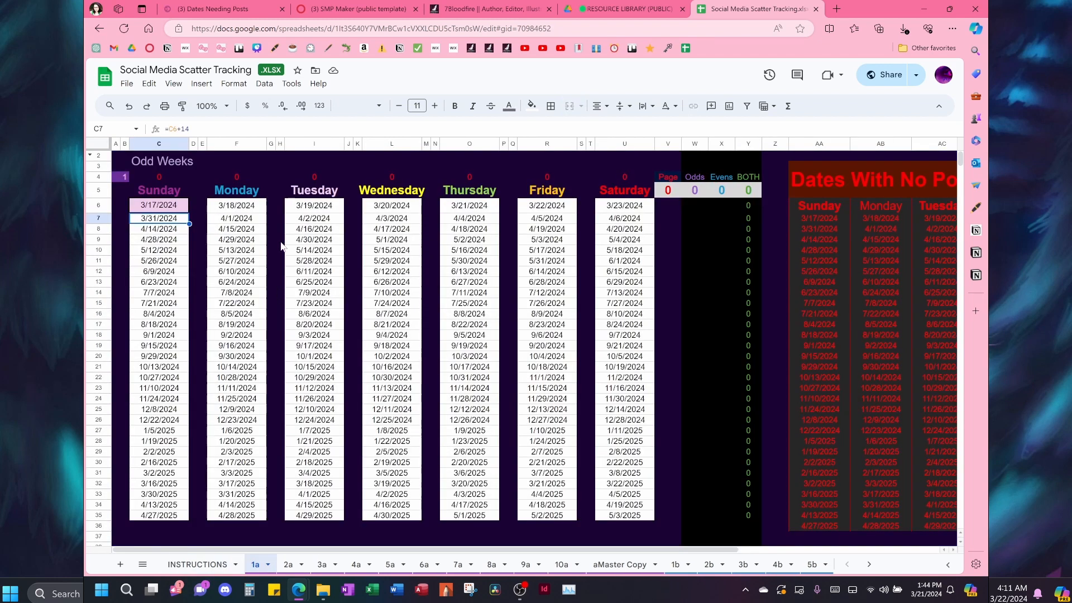
click(664, 453)
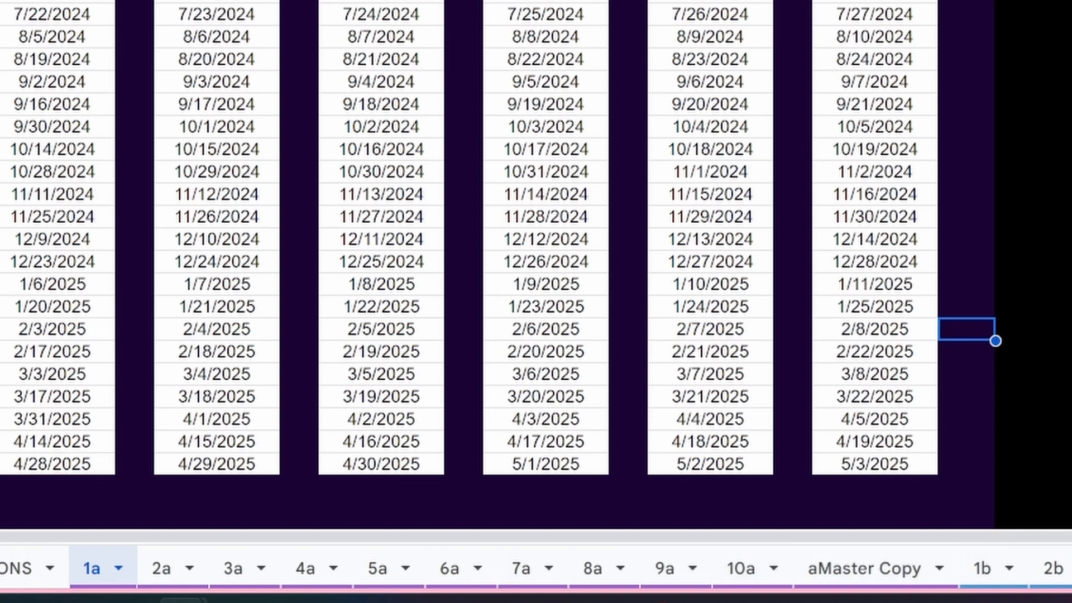
scroll(430, 570, down, 5)
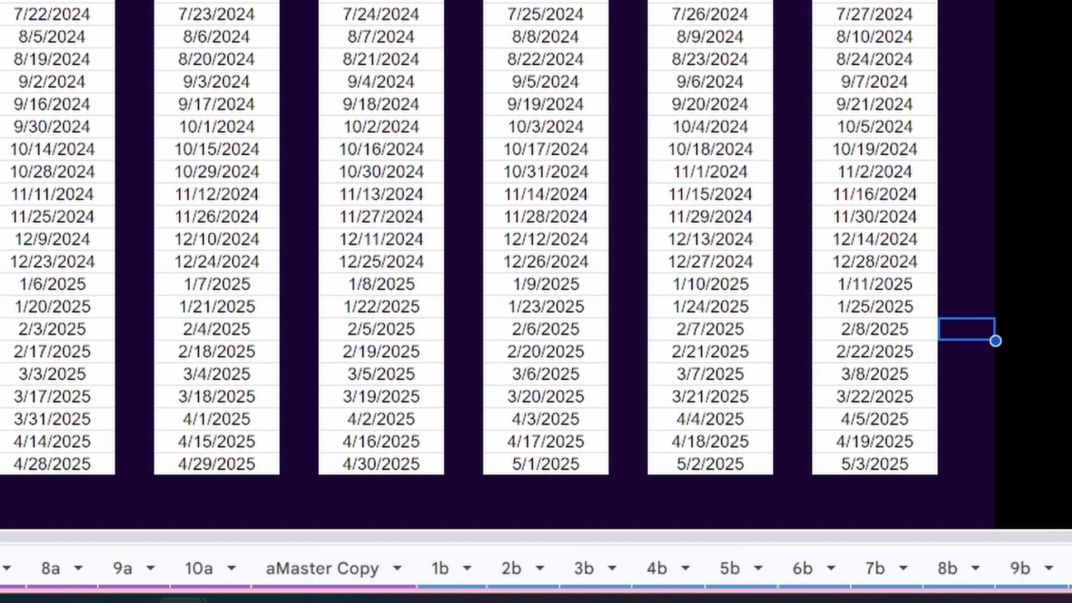
scroll(536, 568, left, 5)
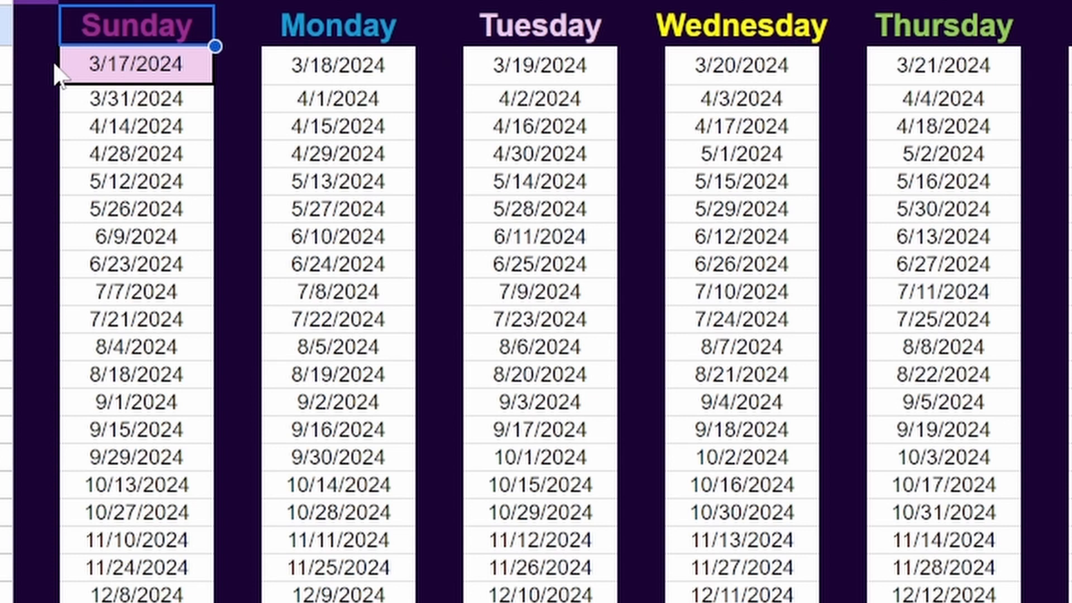
Step: Mark every second odd-week Sunday with an x beside 3/17/2024, 4/14/2024, 5/12/2024 and 6/9/2024
click(51, 71)
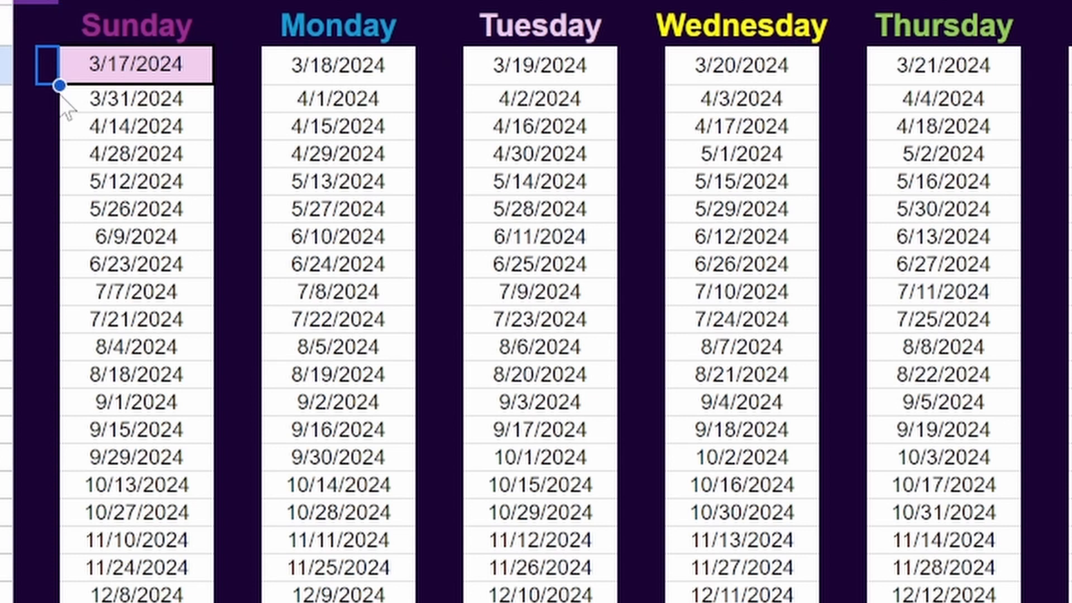
text(x)
key(Return)
key(Down)
text(x)
key(Return)
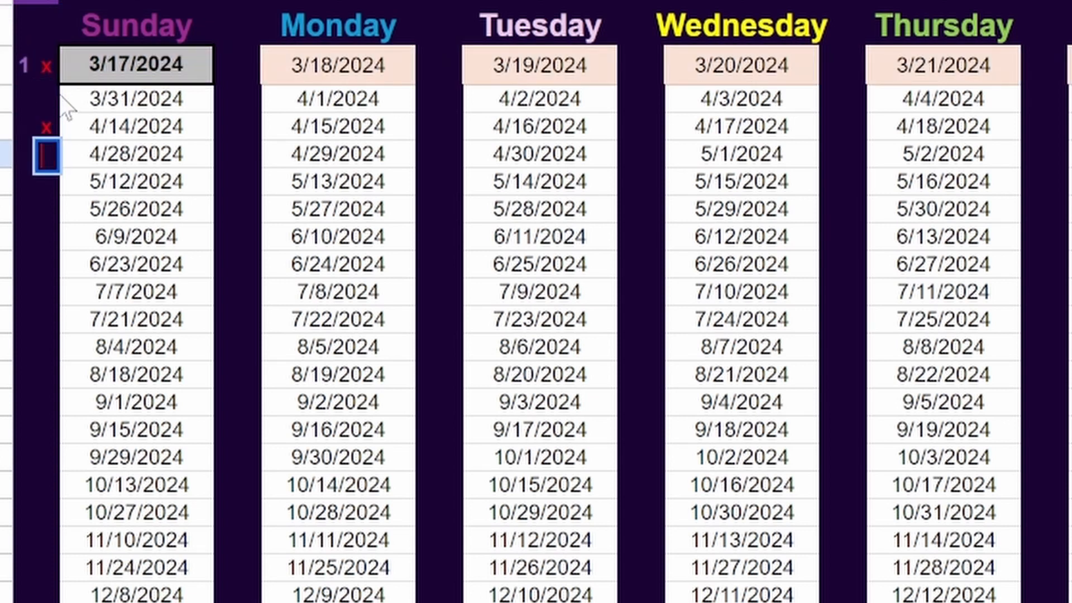
key(Down)
text(x)
key(Return)
key(Down)
text(x)
key(Return)
key(Down)
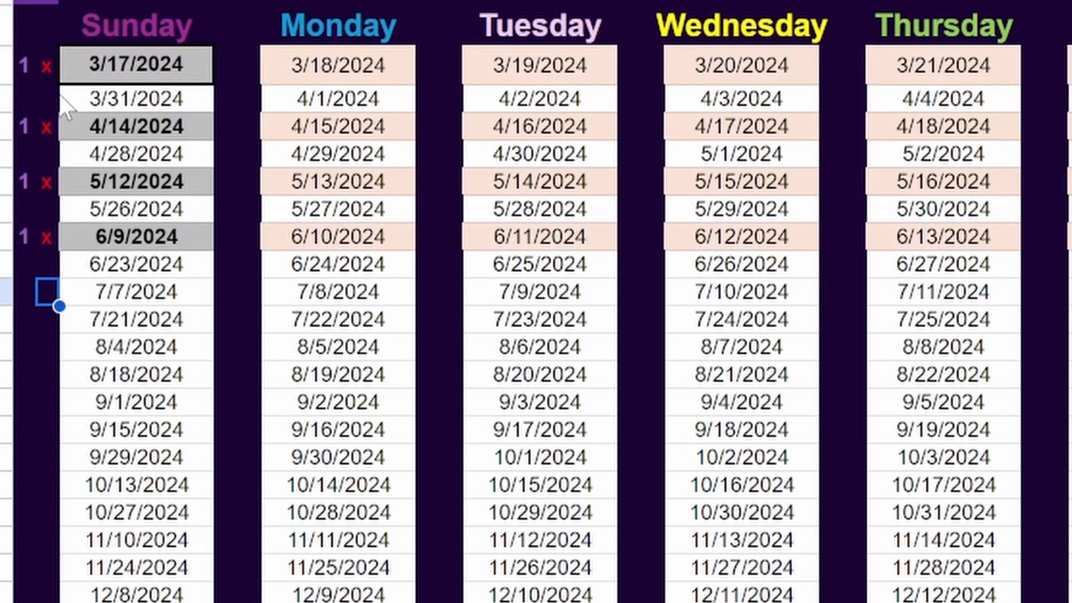
Step: Put an x beside the Sunday dates 7/7/2024, 8/4/2024, 9/1/2024 and 10/13/2024
text(x)
key(Return)
key(Down)
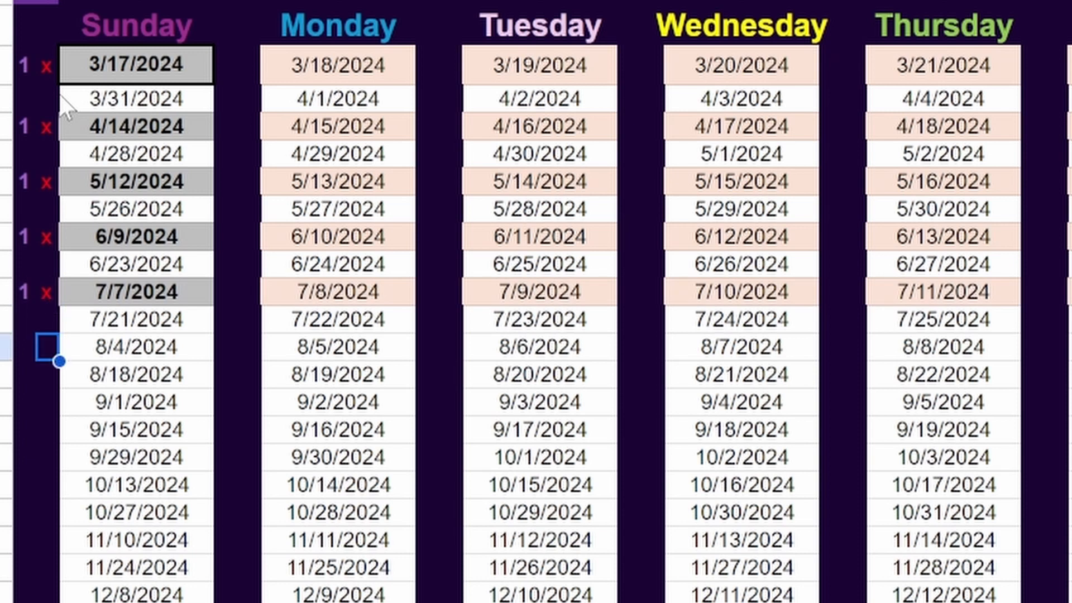
text(x)
key(Return)
key(Down)
text(x)
key(Return)
key(Down)
key(Down)
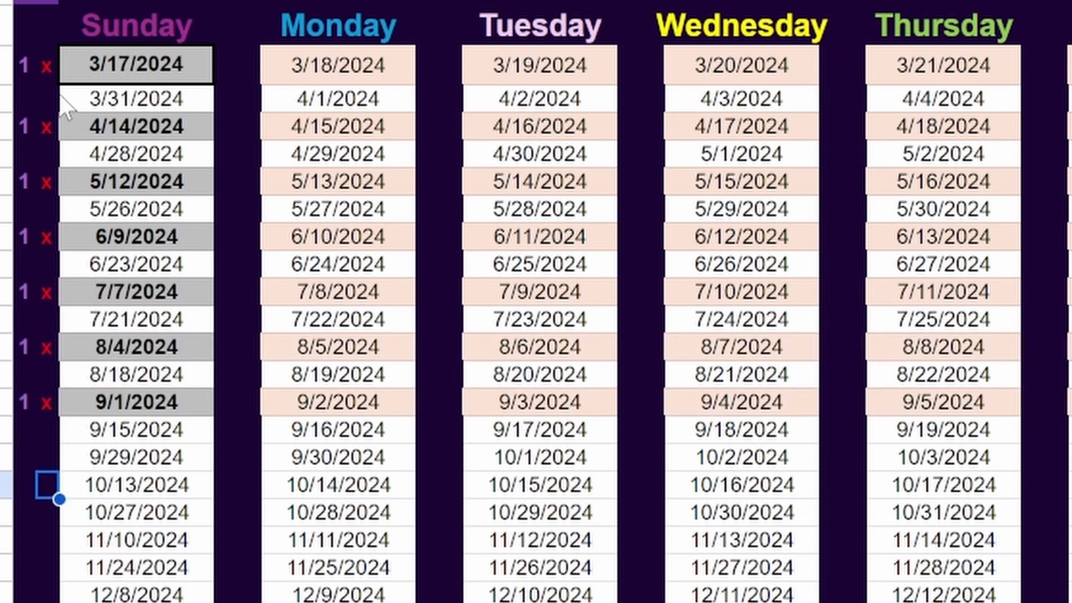
key(Return)
text(x)
key(Return)
Step: Put an x beside the Sunday dates 11/24/2024, 1/5/2025, 2/2/2025 and 3/2/2025
key(Return)
key(Return)
key(Return)
key(Return)
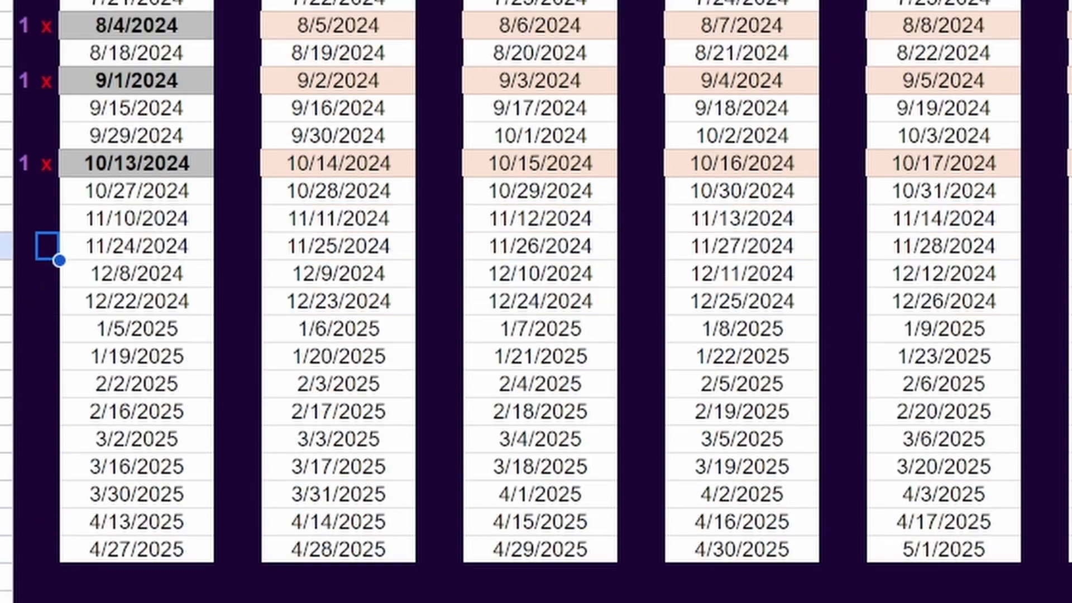
text(x)
key(Return)
key(Return)
key(Return)
key(Return)
key(Return)
text(x)
key(Return)
key(Return)
key(Return)
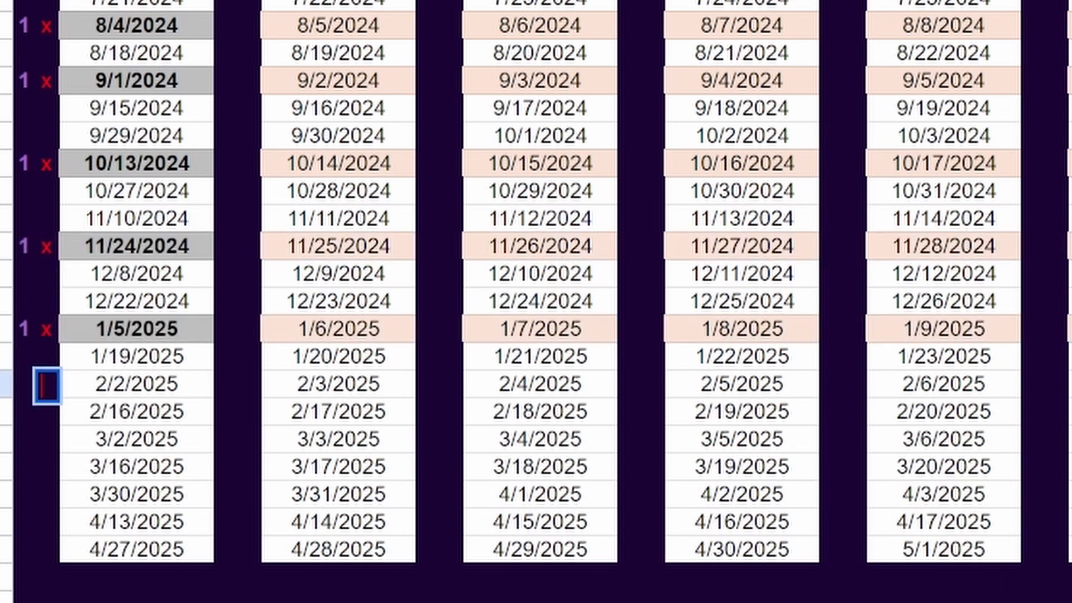
text(x)
key(Return)
key(Return)
key(Return)
key(Return)
text(x)
key(Return)
key(Return)
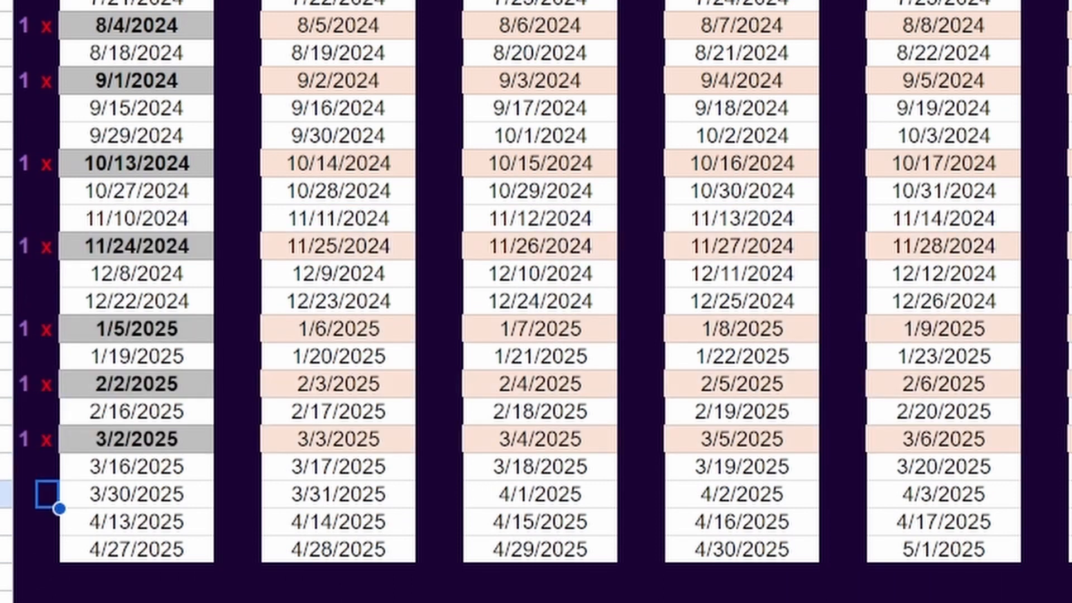
Step: Mark the first six Wednesday dates, 3/20/2024 through 5/29/2024, with an x each
scroll(637, 6, up, 5)
click(654, 146)
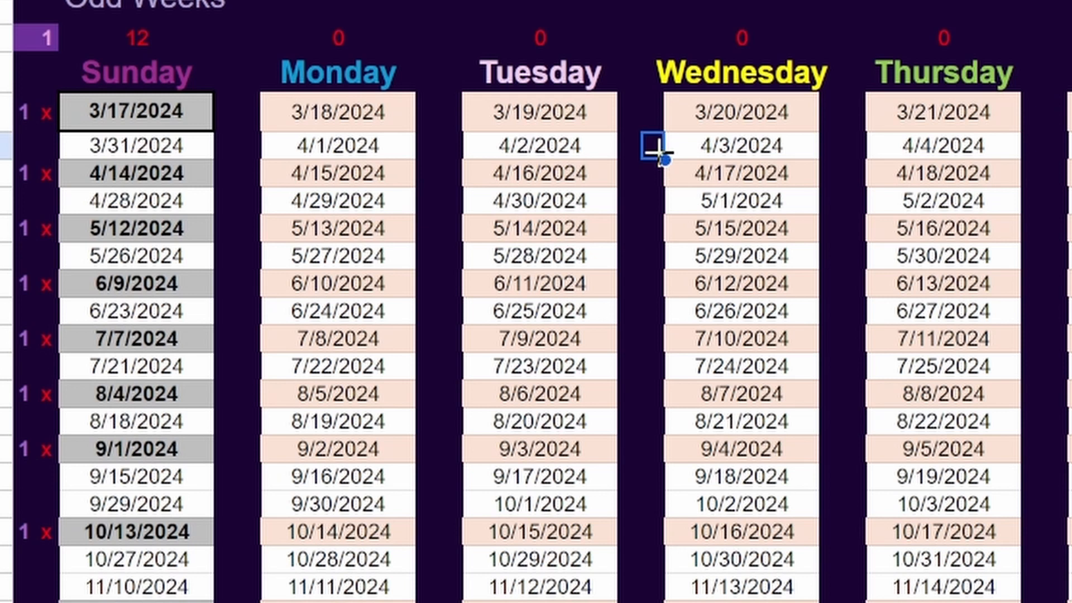
key(Up)
text(x x x x x x)
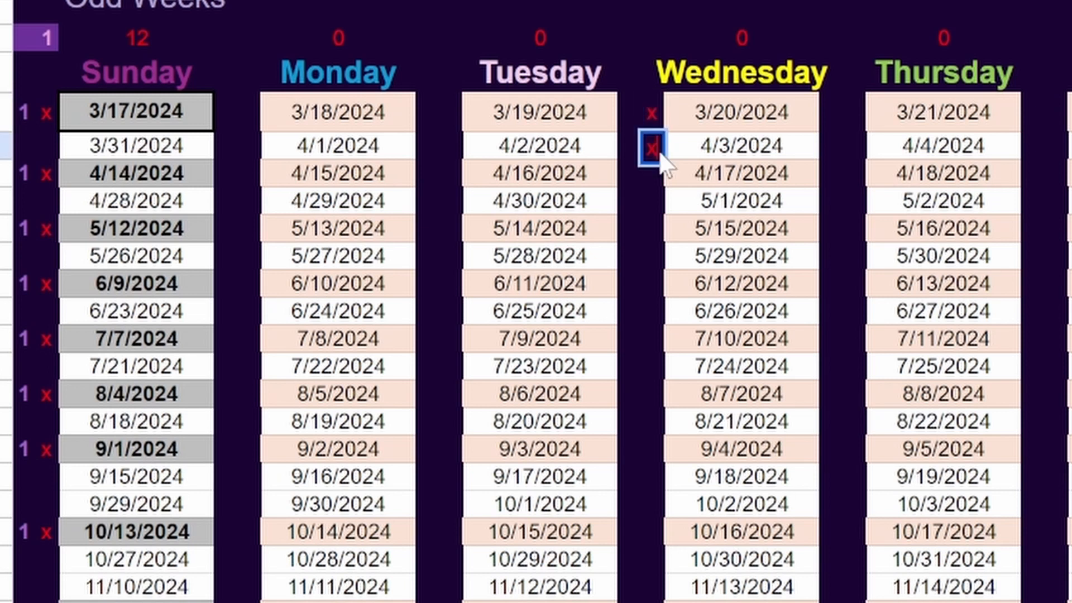
key(Return)
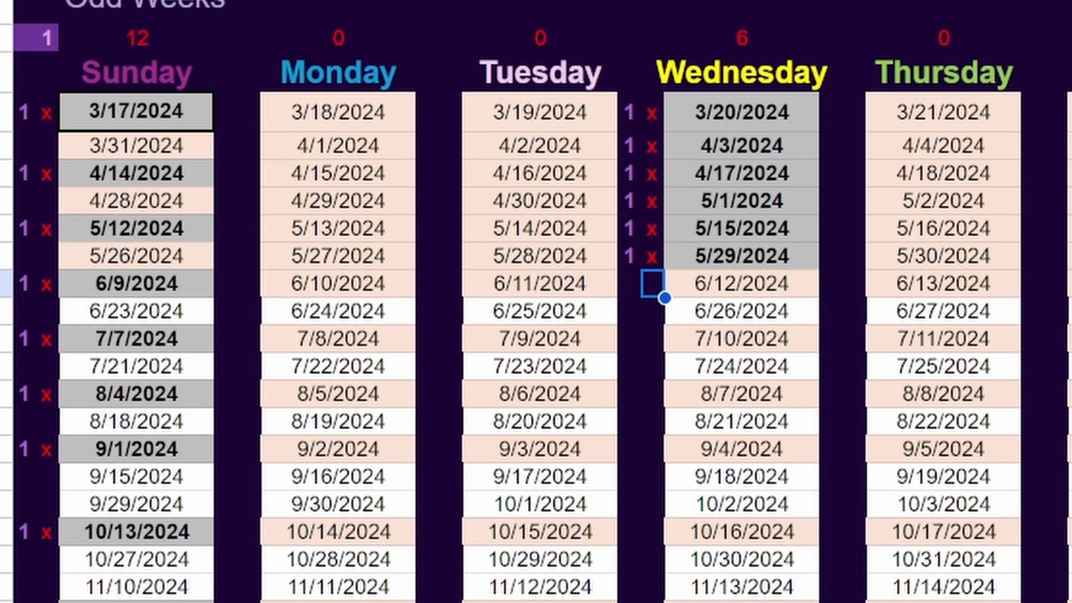
Step: Mark the first six Saturday dates, 3/23/2024 through 6/1/2024, with an x each
click(814, 100)
text(x x x x x x)
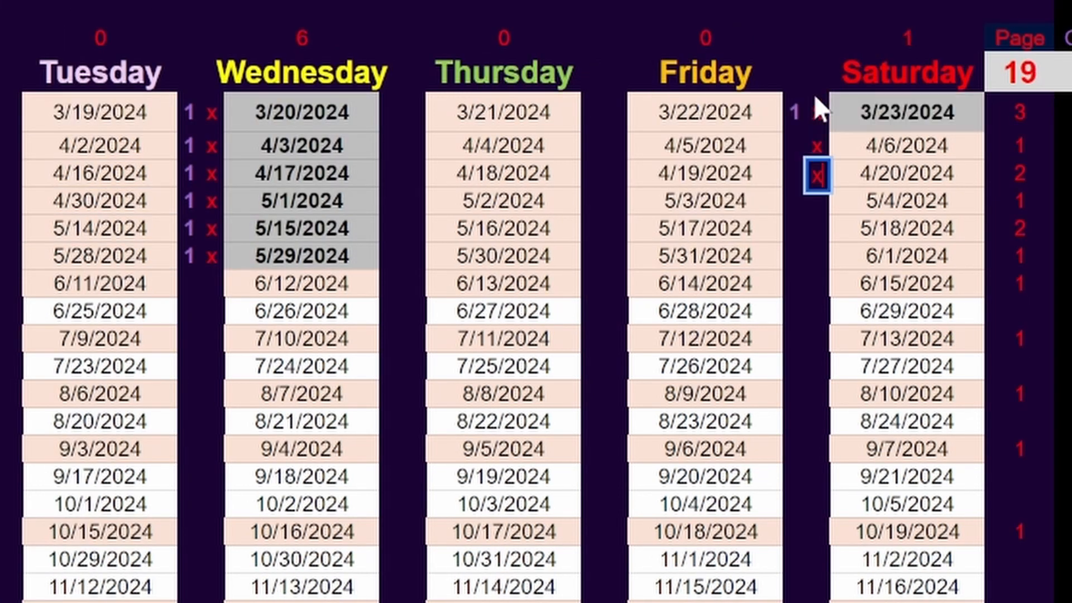
key(Return)
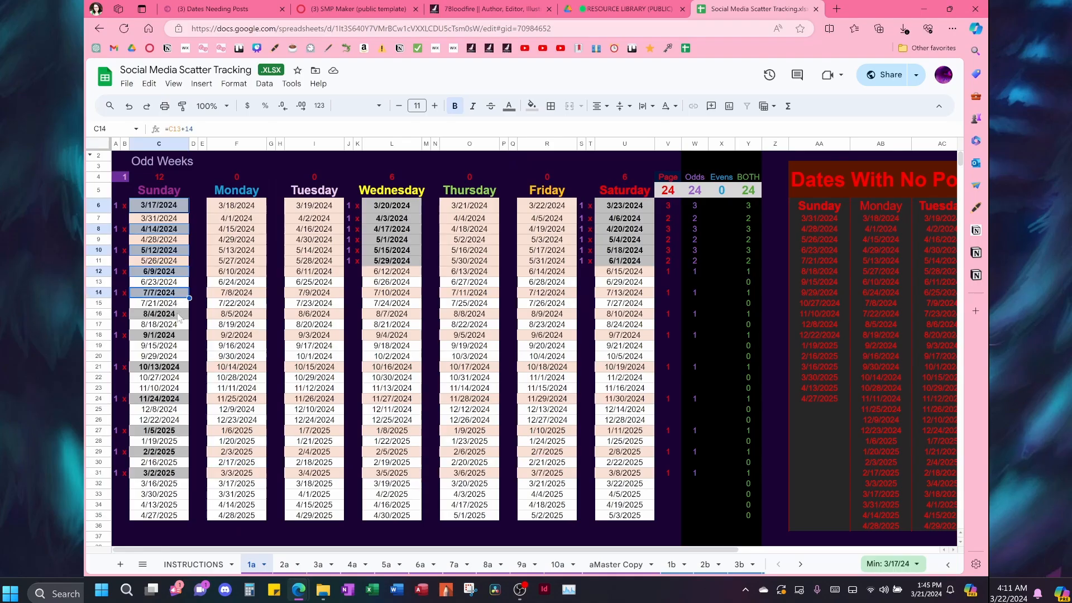
Step: Extend the selection of marked Sunday dates with every x-marked Sunday from 8/4/2024 through 3/2/2025
ctrl+click(179, 316)
ctrl+click(179, 335)
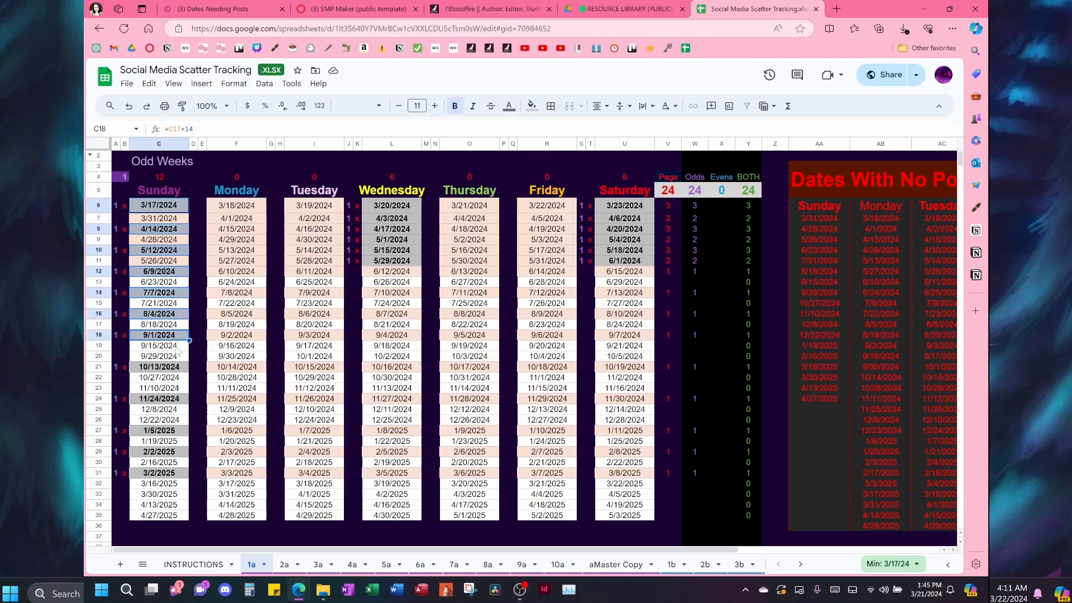
ctrl+click(176, 368)
ctrl+click(176, 399)
ctrl+click(173, 430)
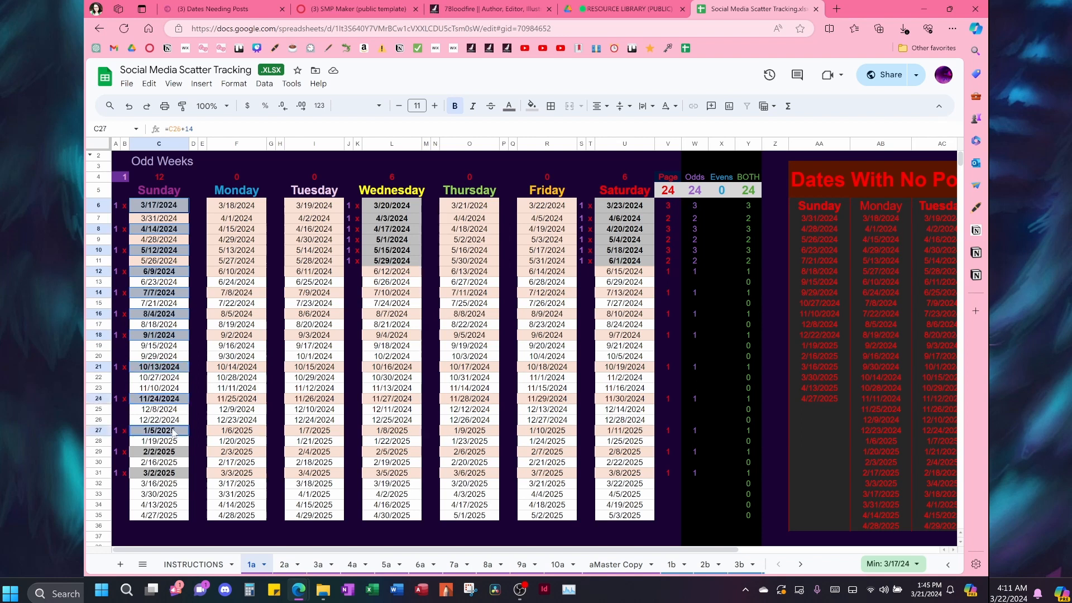
ctrl+click(173, 454)
ctrl+click(175, 473)
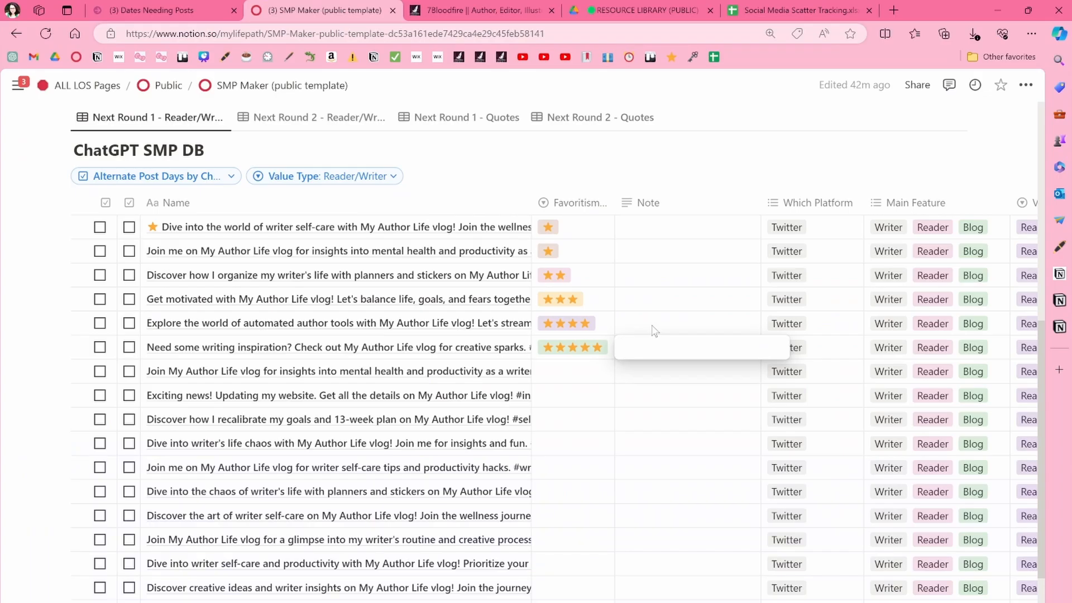
Step: Paste the copied Sunday dates as plain text, one per line, into the writing-inspiration post's Note and add two line breaks
text(3/17/20244/14/20245/12/20246/9/20247/7/20248/4/20249/1/202410/13/202411/24/20241/5/20252/2/20253/2/2025)
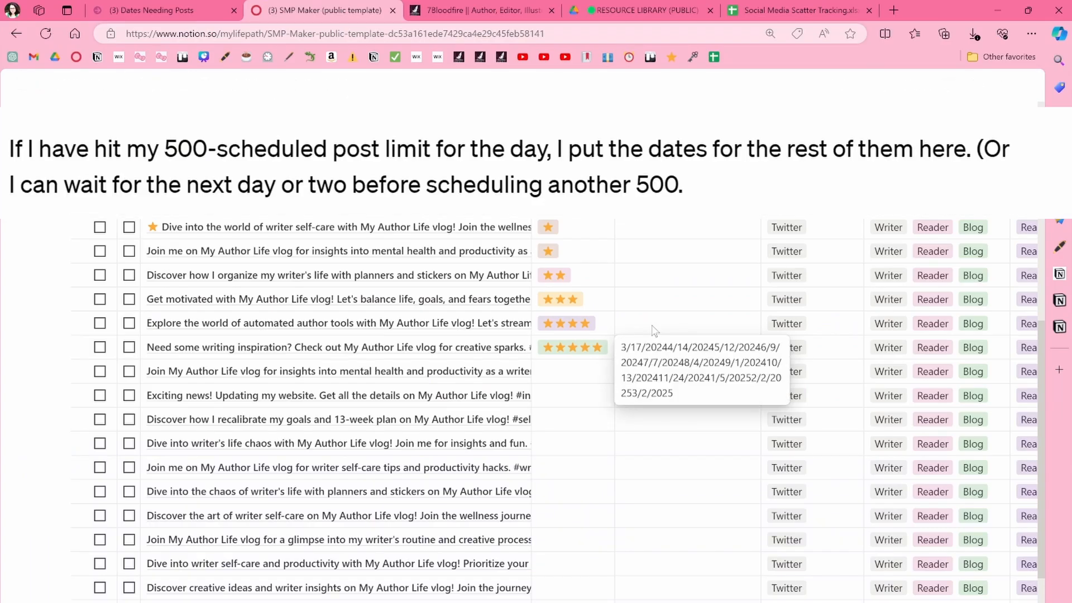
key(ctrl+z)
right_click(654, 350)
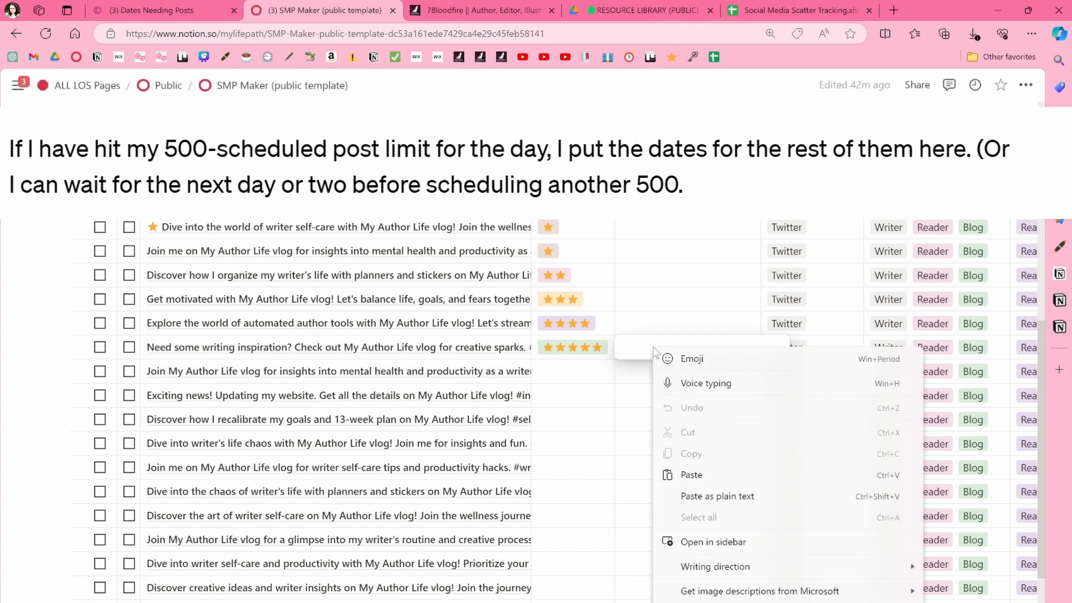
click(708, 496)
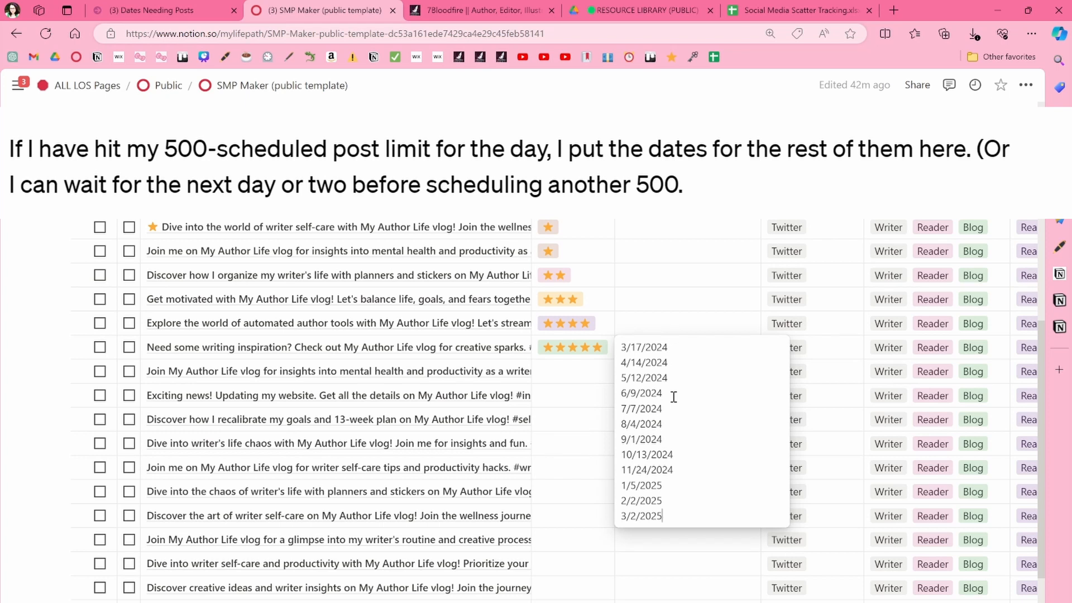
key(shift+Return)
key(shift+Return)
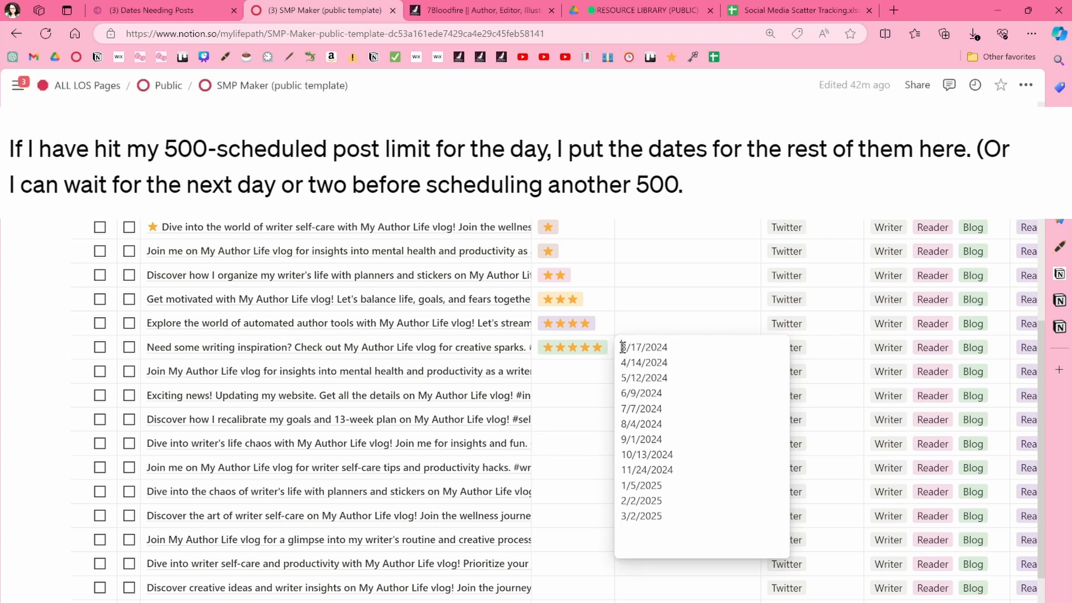
Step: Insert the heading SUNDAY POSTS ODD WEEKS before the first date in the note
text(SUNDAY POSTS )
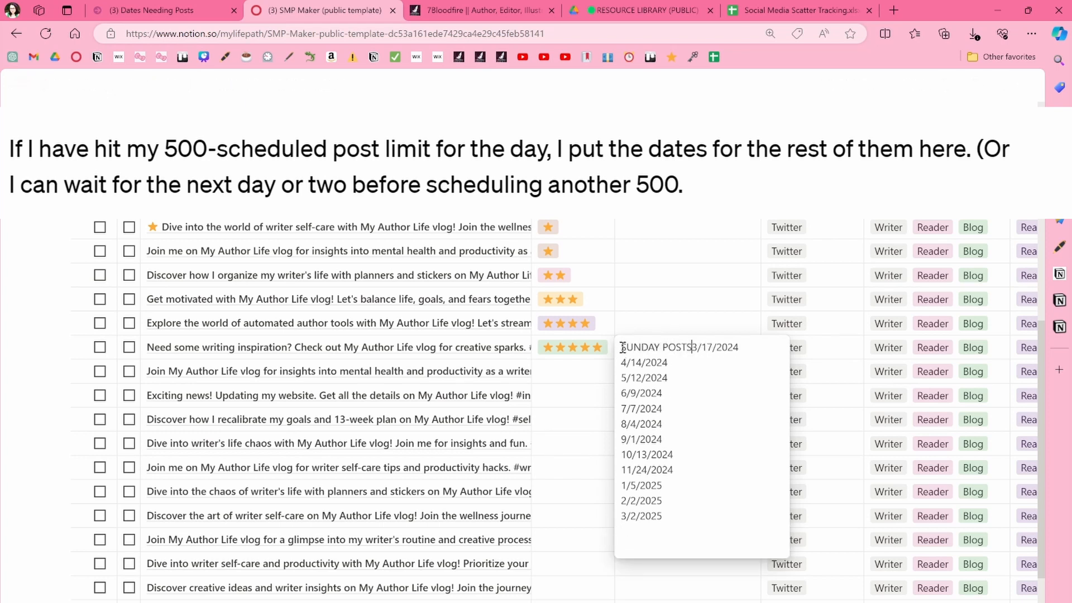
text(EVEN)
key(BackSpace)
key(BackSpace)
key(BackSpace)
key(BackSpace)
key(BackSpace)
text(ODD WEEKS)
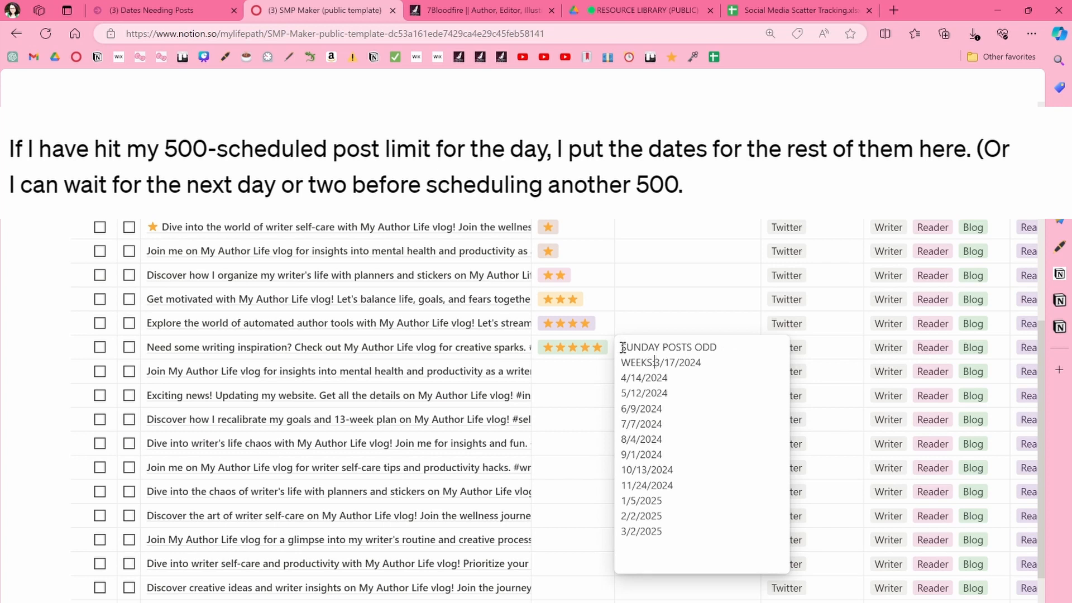
Step: End the SUNDAY POSTS ODD WEEKS heading with a colon and leave a blank line before the first date
text(:)
key(shift+Return)
key(shift+Return)
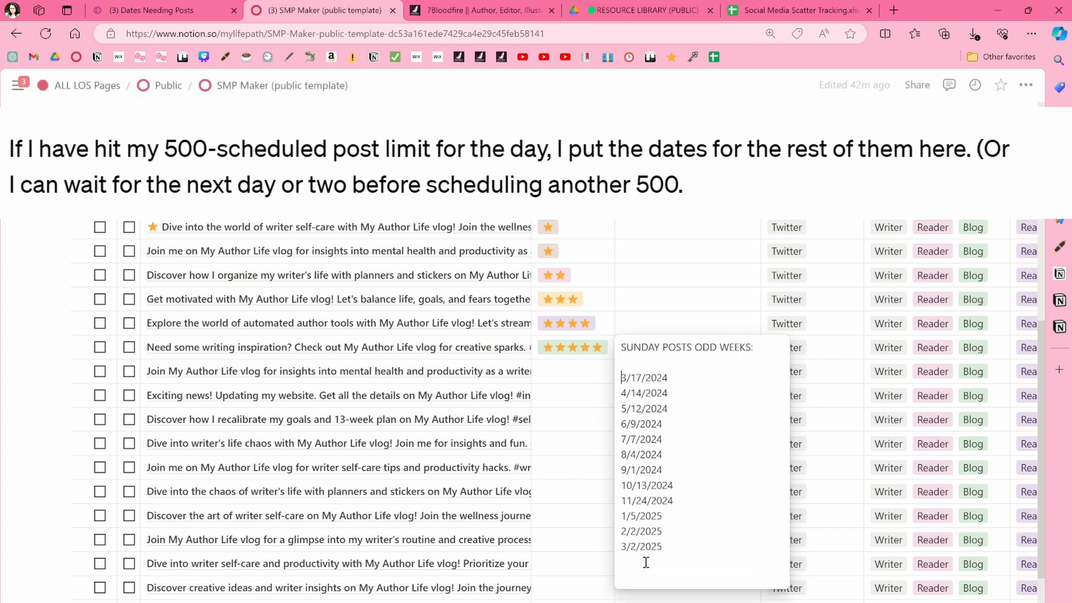
Step: Copy the six marked Wednesday dates, 3/20/2024 through 5/29/2024, from the Social Media Scatter Tracking spreadsheet and return to the end of the Notion note
click(664, 548)
key(alt+Tab)
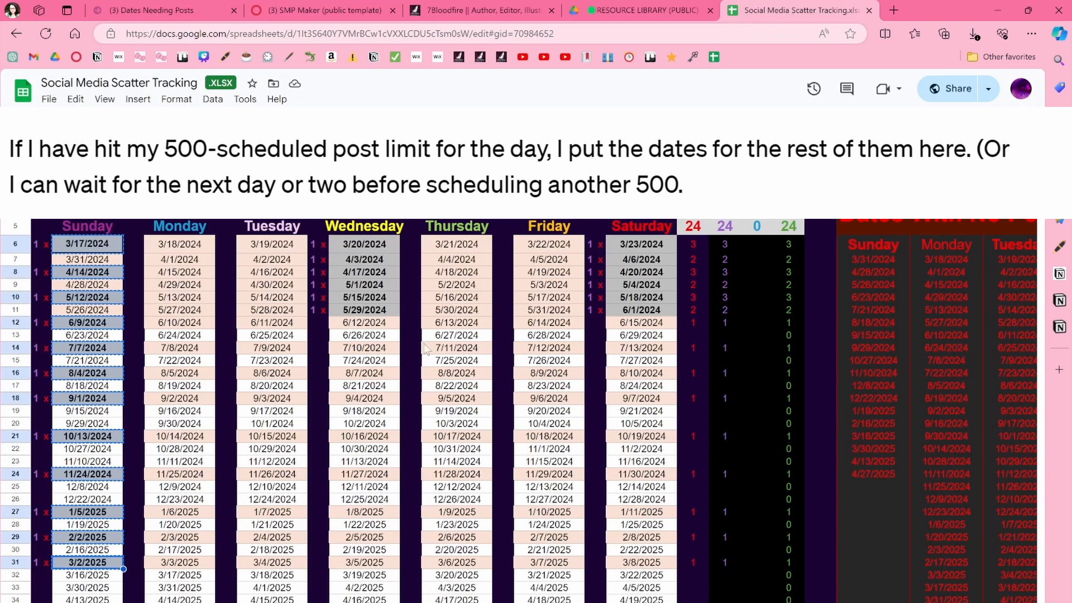
drag(364, 245, 374, 311)
key(ctrl+c)
key(alt+Tab)
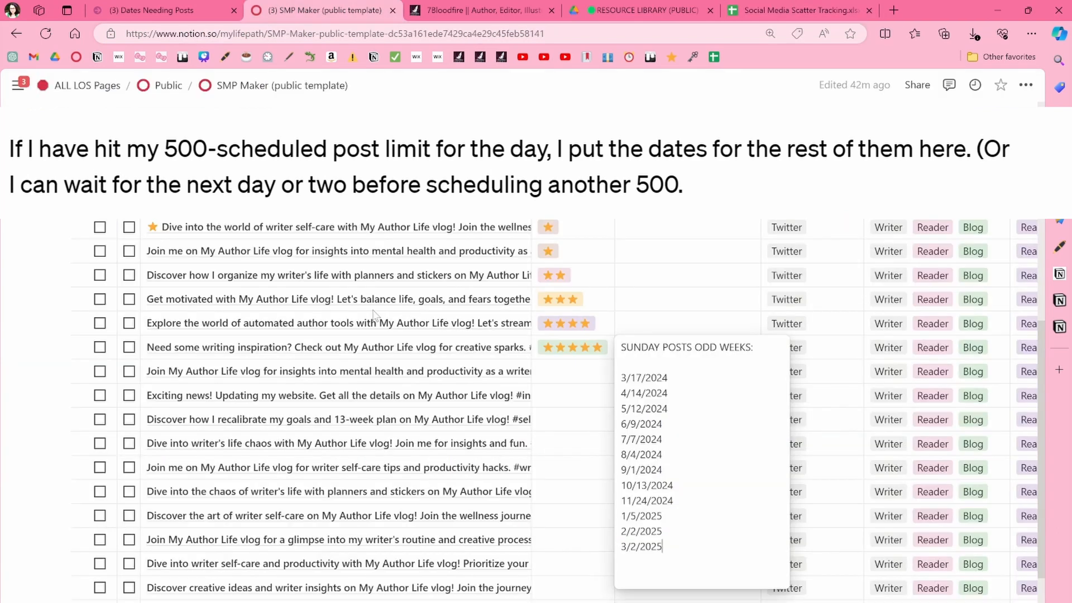
Step: Add the heading WEDNESDAY POST ODD WEEKS: to the note and paste the copied Wednesday dates below it as plain text
text(WE)
text(DNESDAY POST ODD WR)
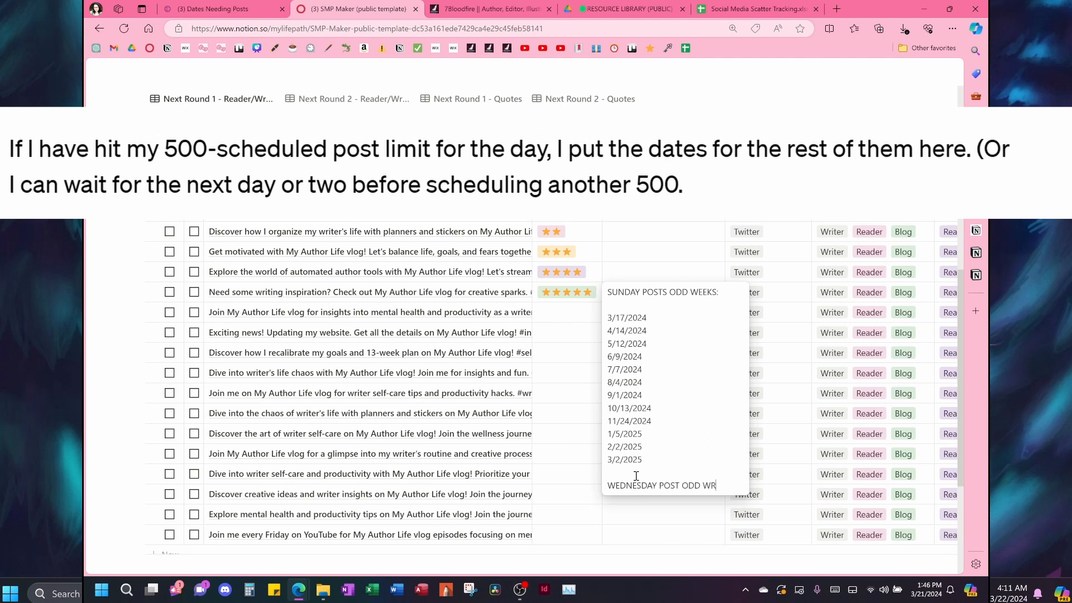
key(Return)
key(Return)
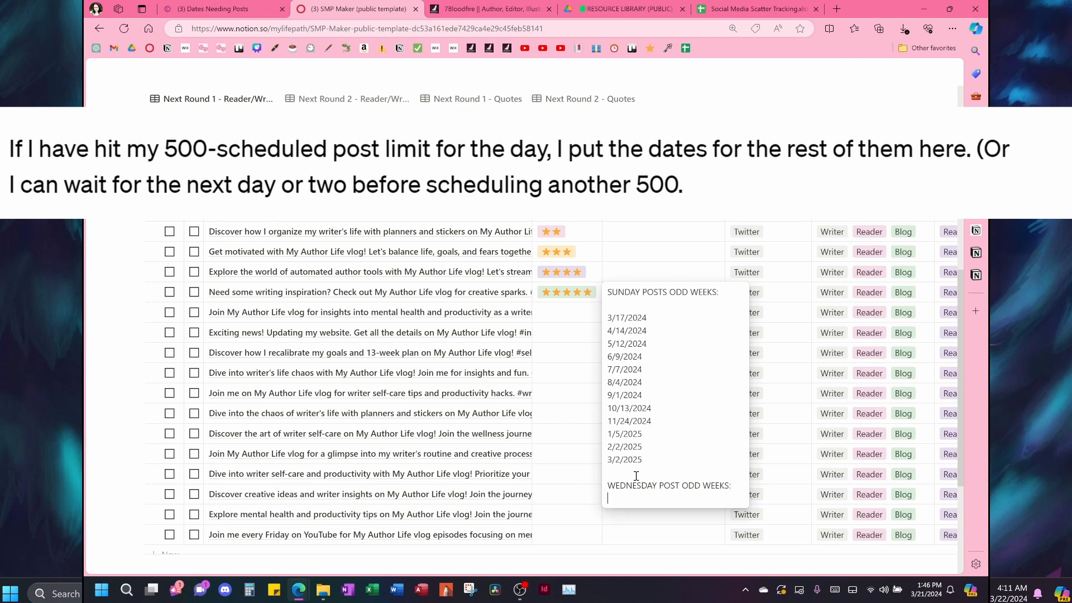
key(ctrl+v)
key(ctrl+z)
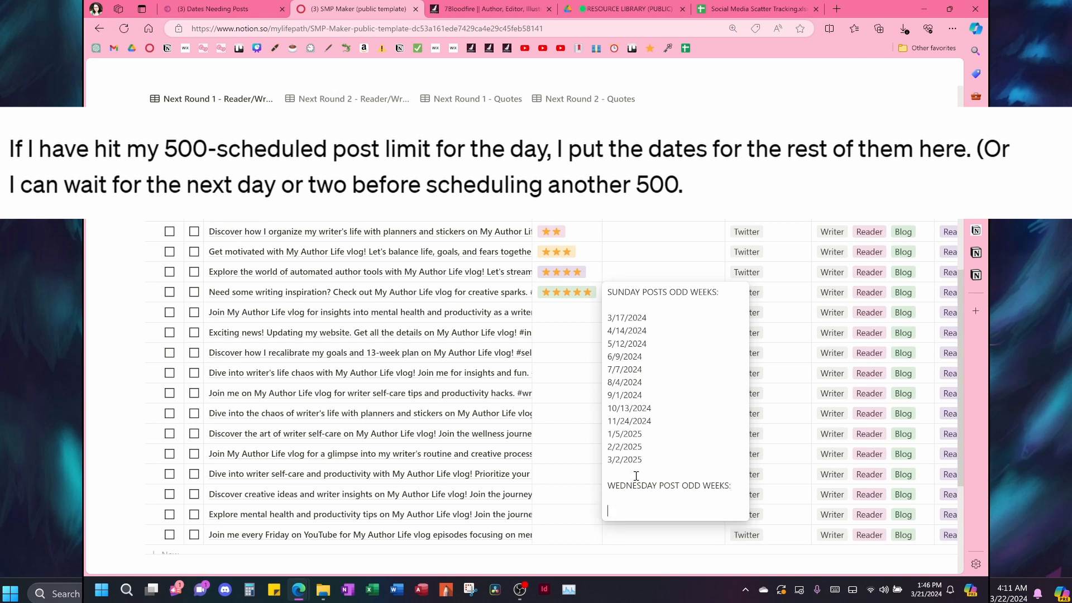
right_click(629, 514)
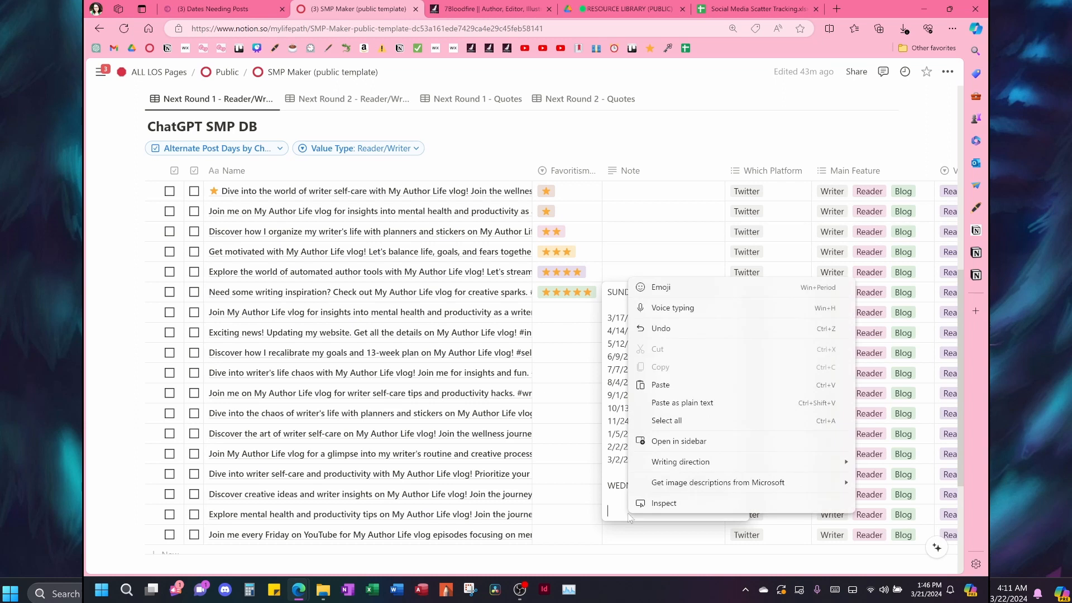
click(706, 403)
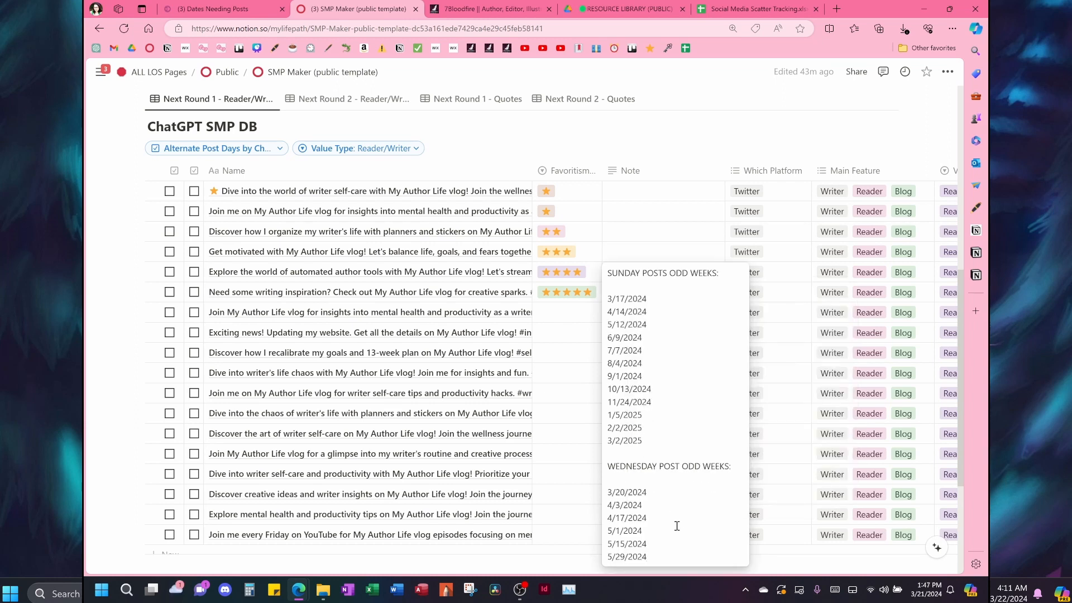
Step: Add the heading SATURDAY POST ODD WEEKS: and paste the marked Saturday dates, 3/23/2024 through 6/1/2024, below it as plain text
key(Return)
key(Return)
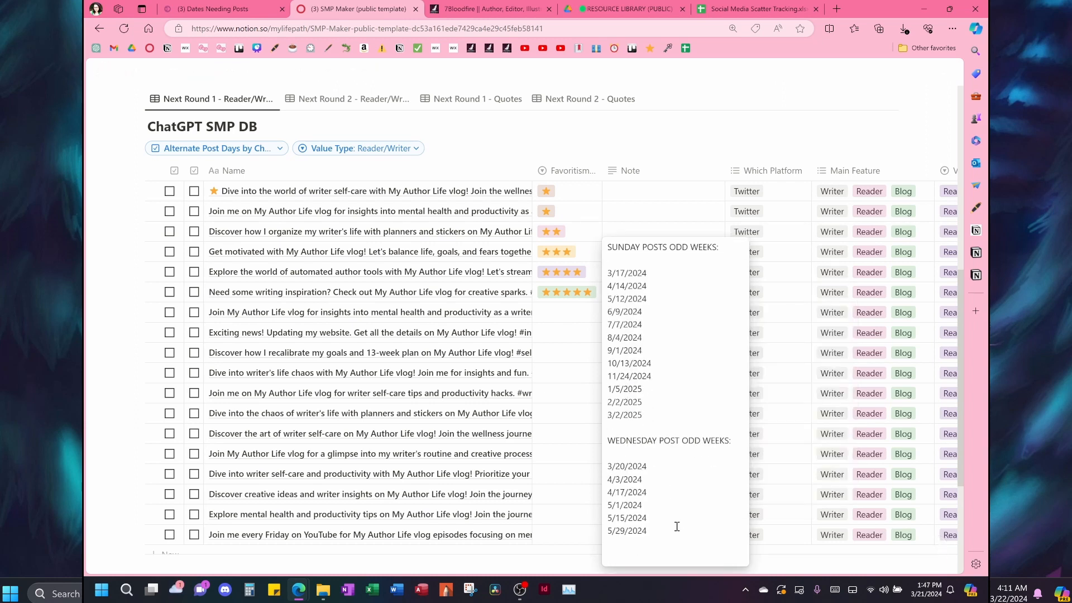
text(SAS)
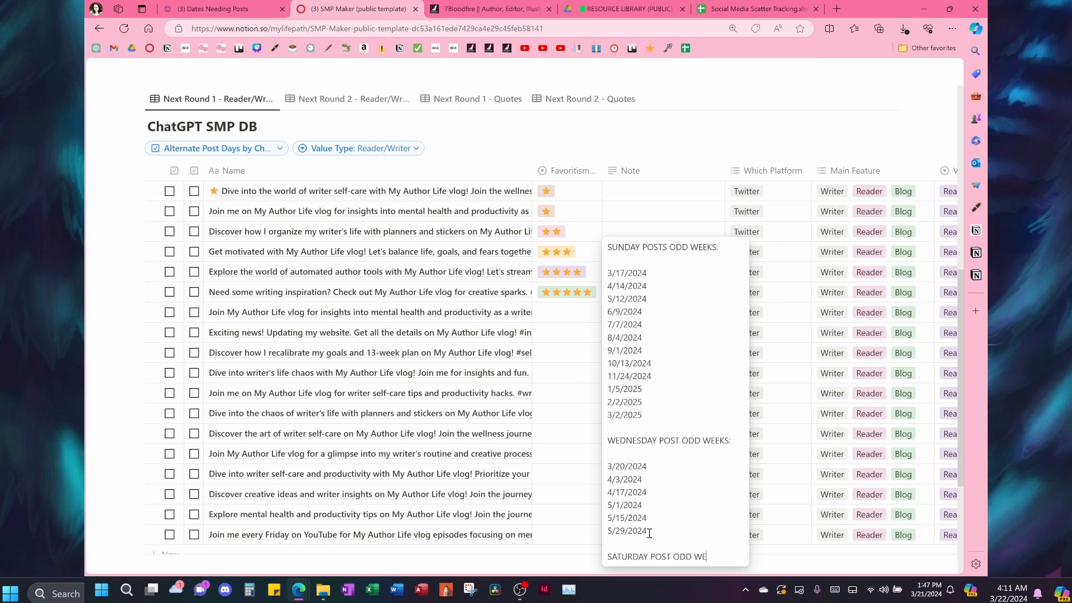
key(Return)
key(Return)
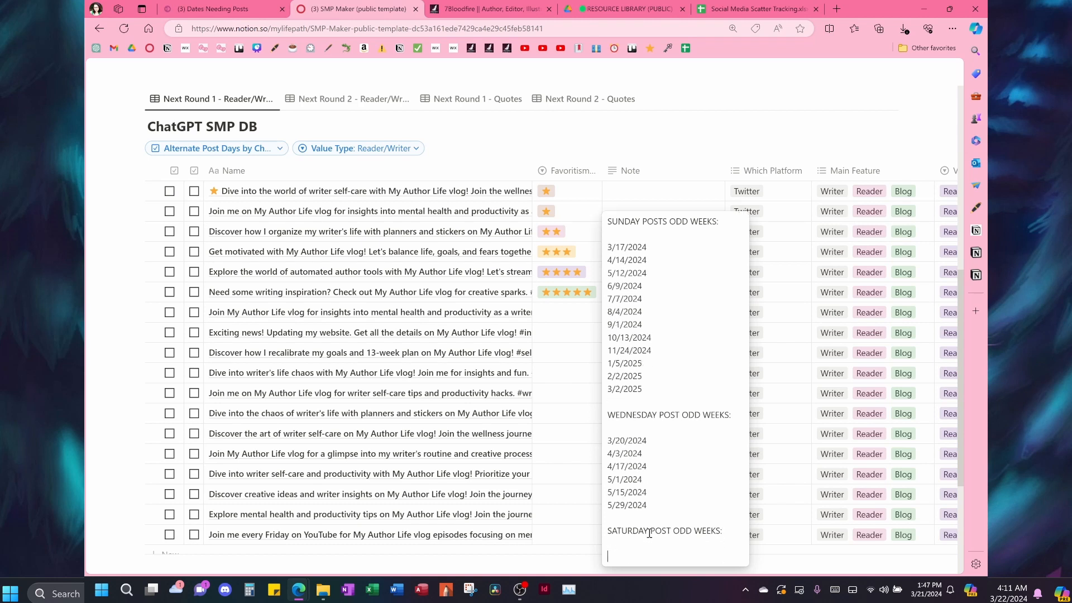
right_click(634, 558)
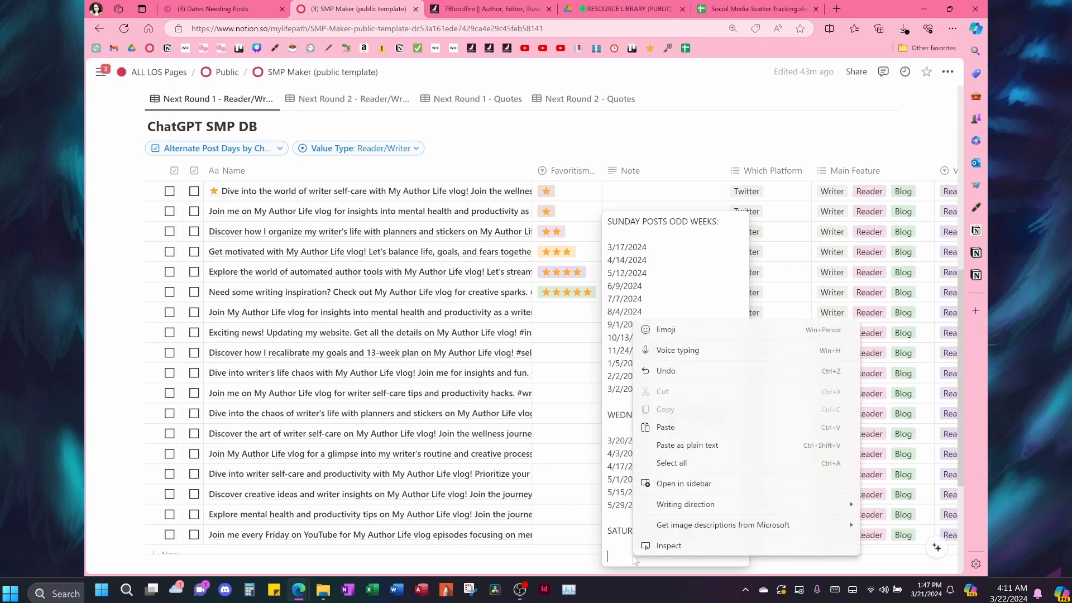
click(687, 445)
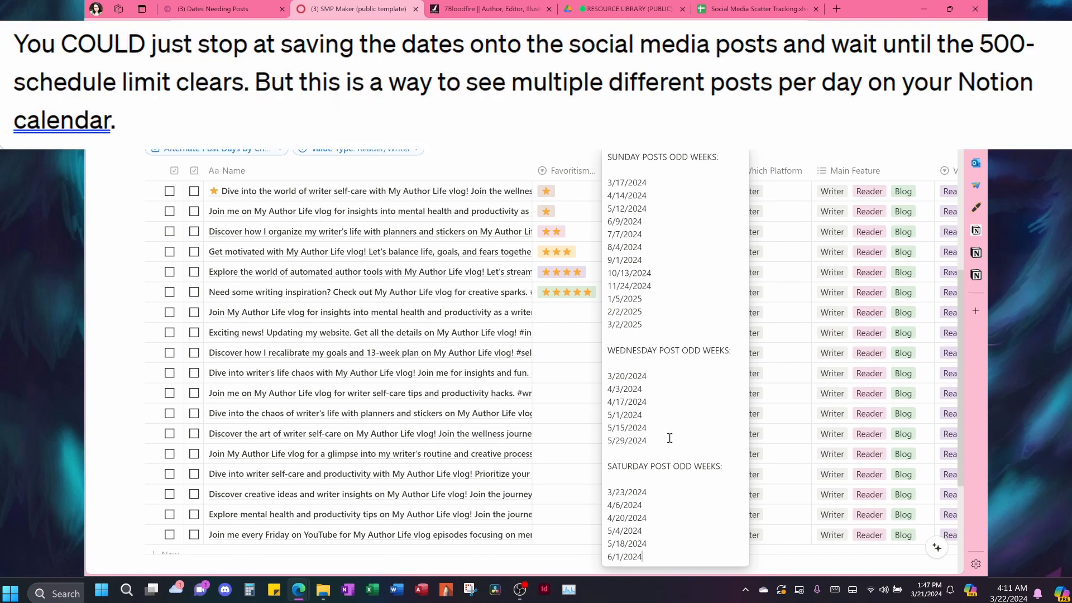
Step: Copy the full text of the writing-inspiration post and go to the Dates Needing Posts page
click(545, 394)
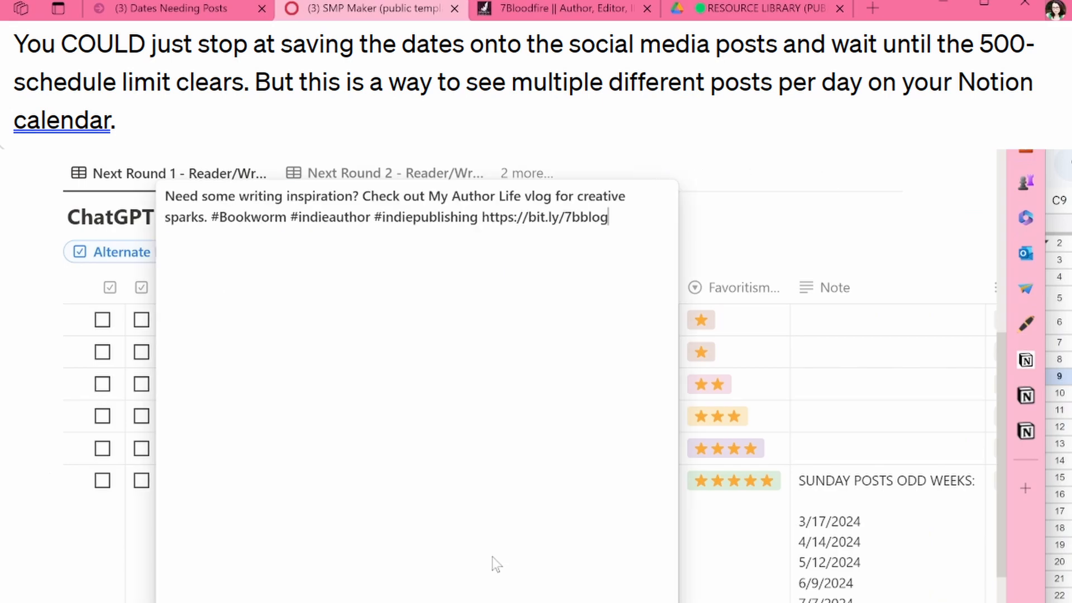
key(ctrl+a)
key(Escape)
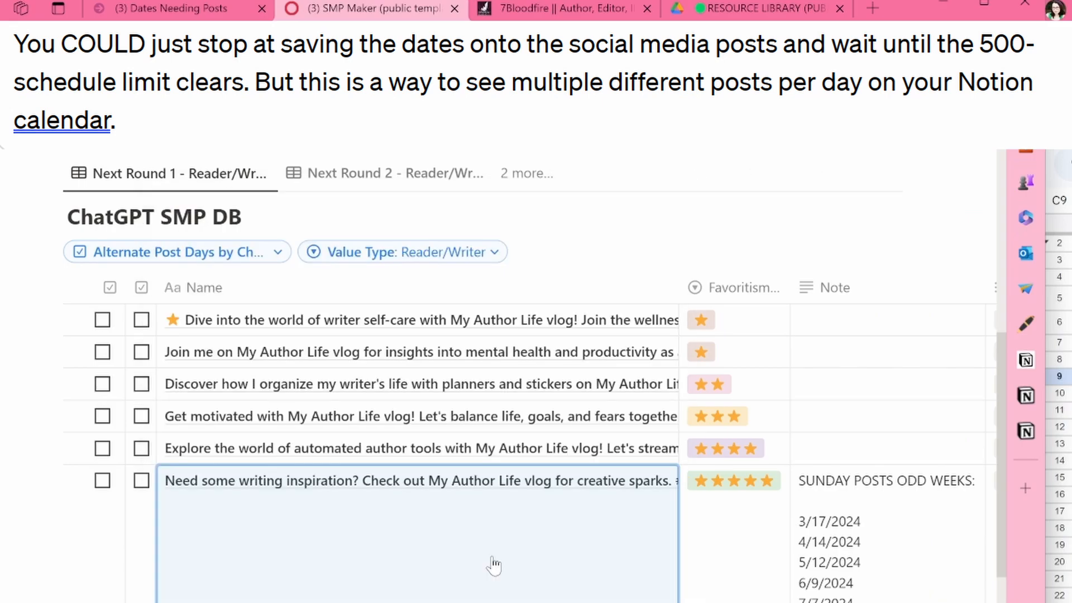
click(182, 15)
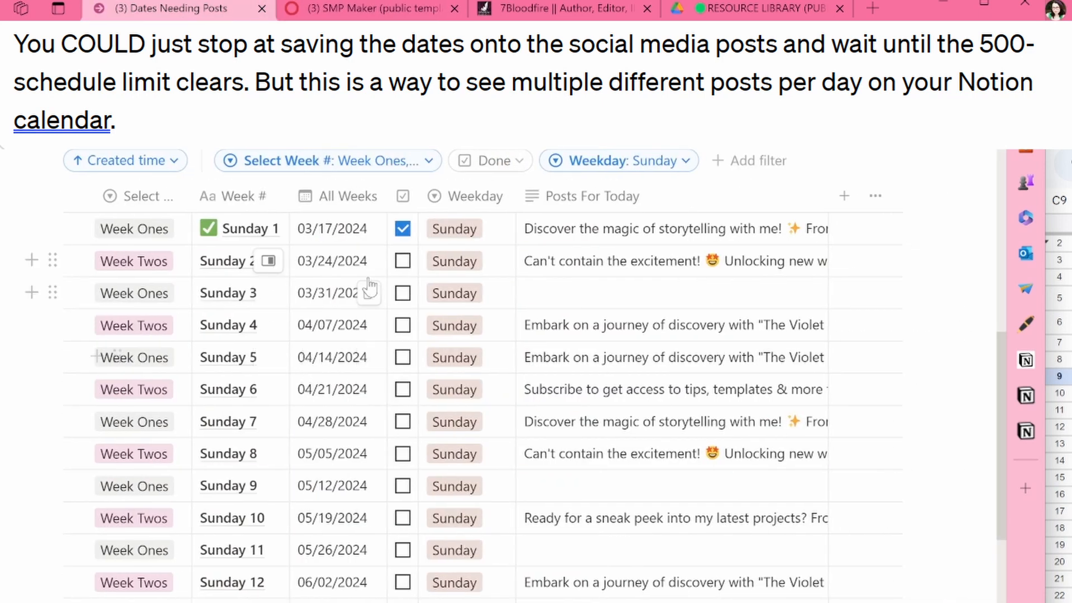
Step: Insert the writing-inspiration post, marked with ❌, at the start of Sunday 1's Posts For Today, with a blank line after it
click(623, 423)
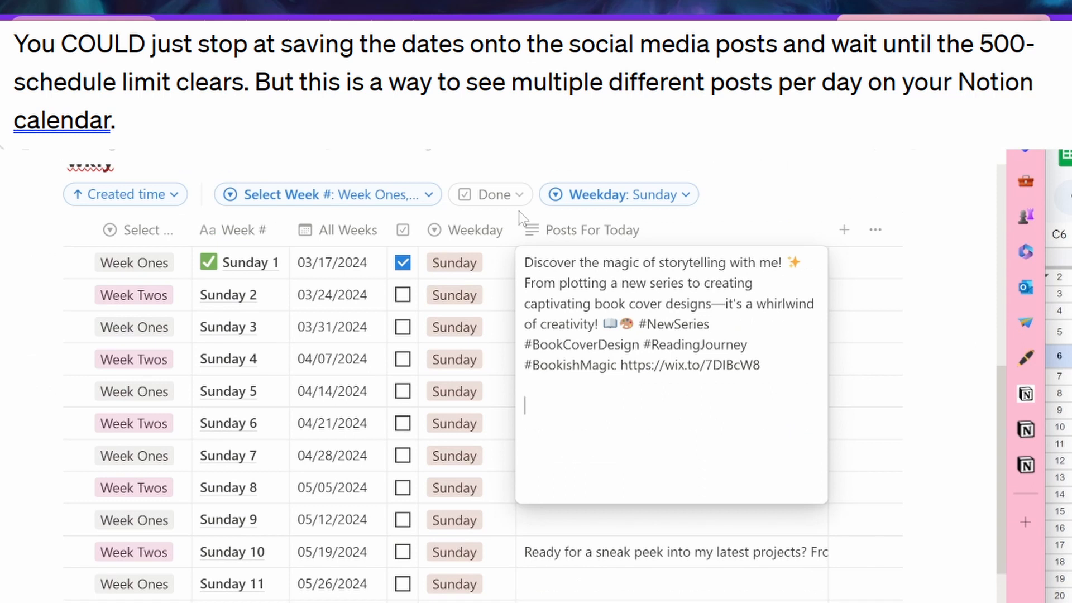
click(529, 262)
text(✍️ Need some writing inspiration? Check out My Author Life vlog for creative sparks. #Bookworm #indieauthor #indiepublishing https://bit.ly/7bblog)
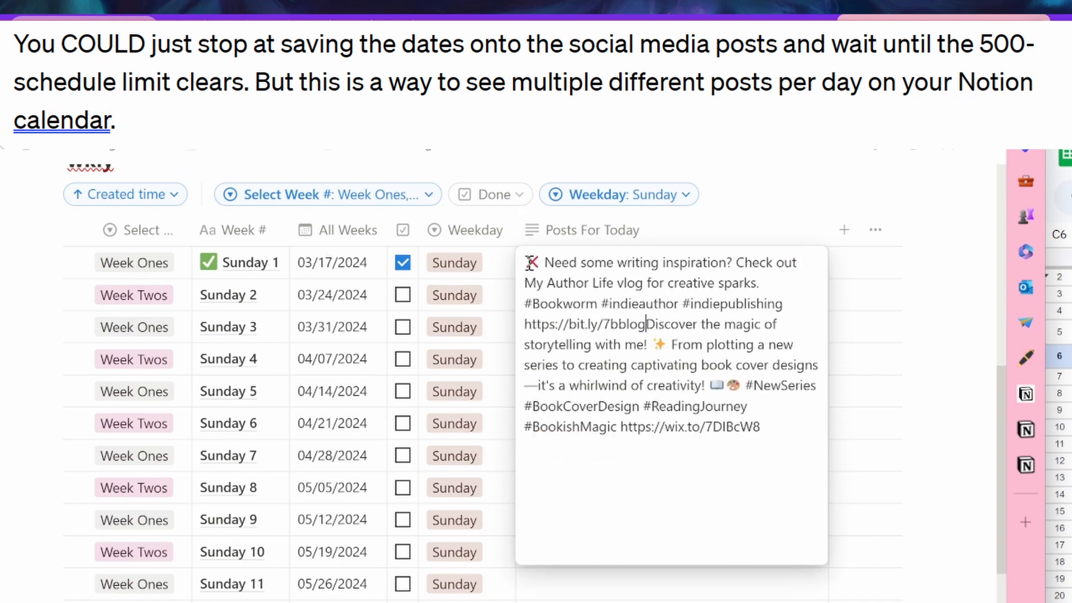
key(shift+Return)
key(shift+Return)
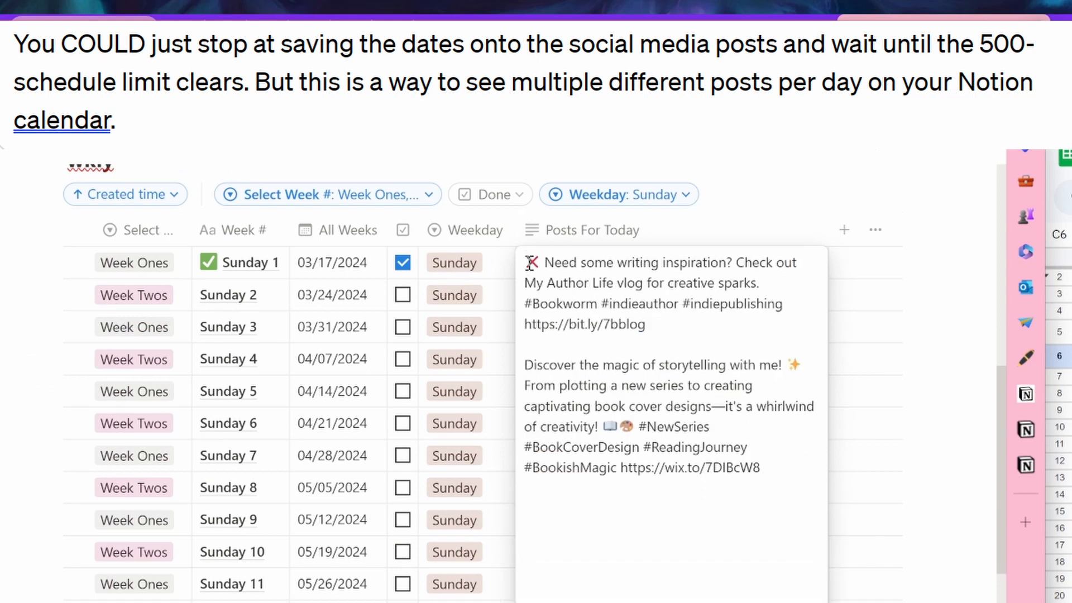
key(Escape)
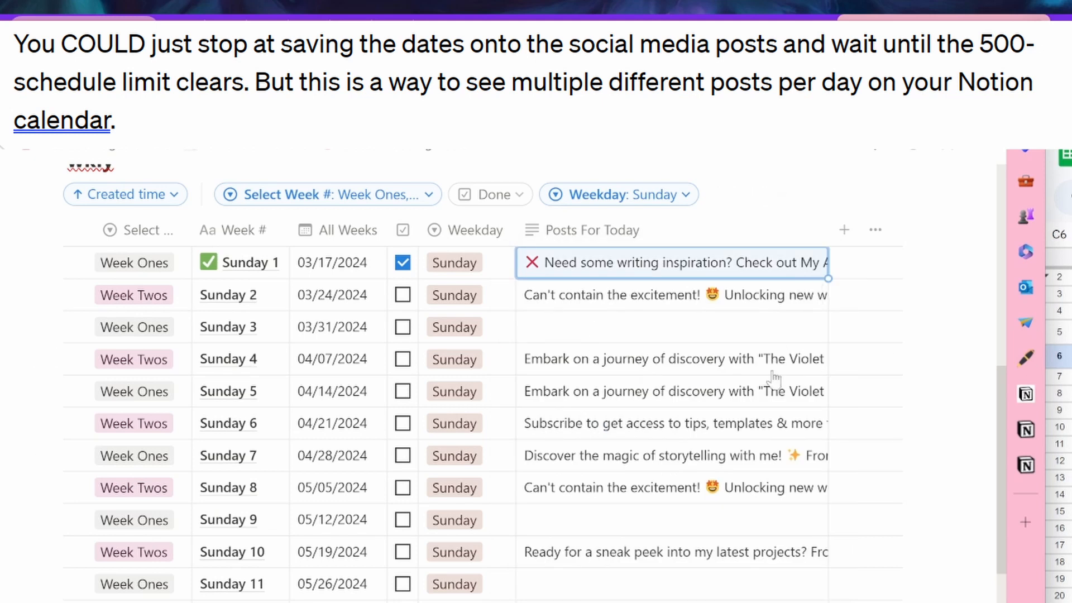
Step: Insert the ❌-marked writing-inspiration post above the existing posts in Sunday 5's (04/14/2024) Posts For Today
click(537, 396)
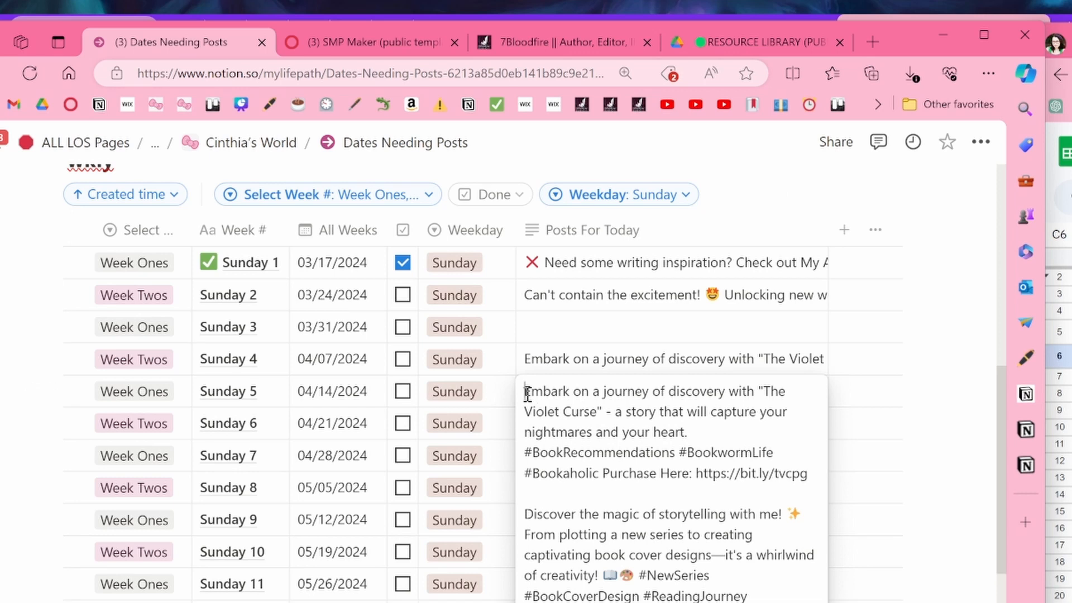
text(❌ Need some writing inspiration? Check out My Author Life vlog for creative sparks. #Bookworm #indieauthor #indiepublishing https://bit.ly/7bblog)
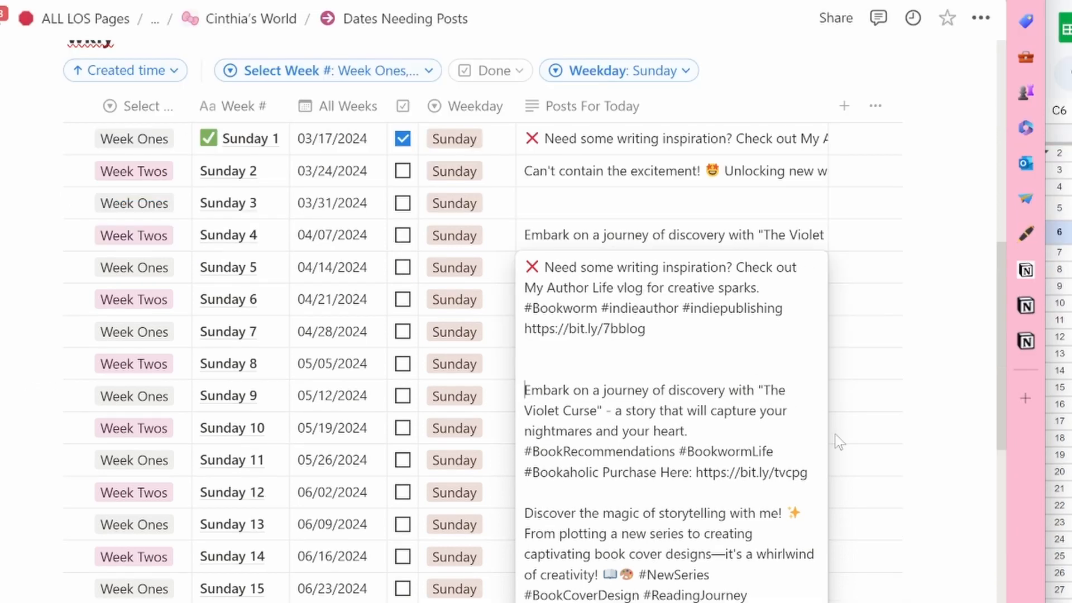
key(Escape)
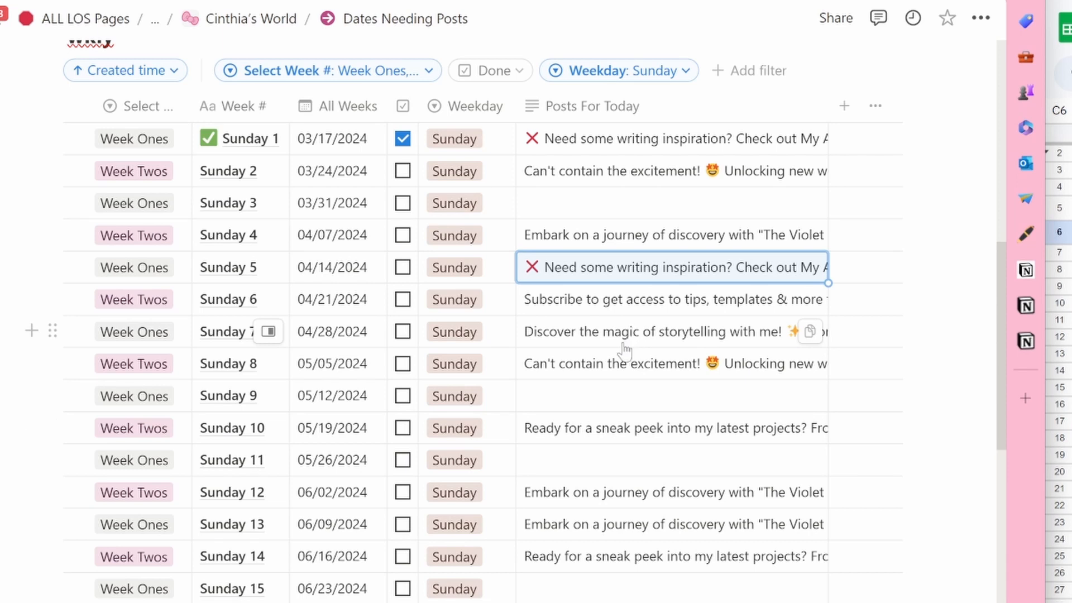
Step: Fill Sunday 9's (05/12/2024) empty Posts For Today with the ❌-marked writing-inspiration post, followed by two line breaks
click(535, 402)
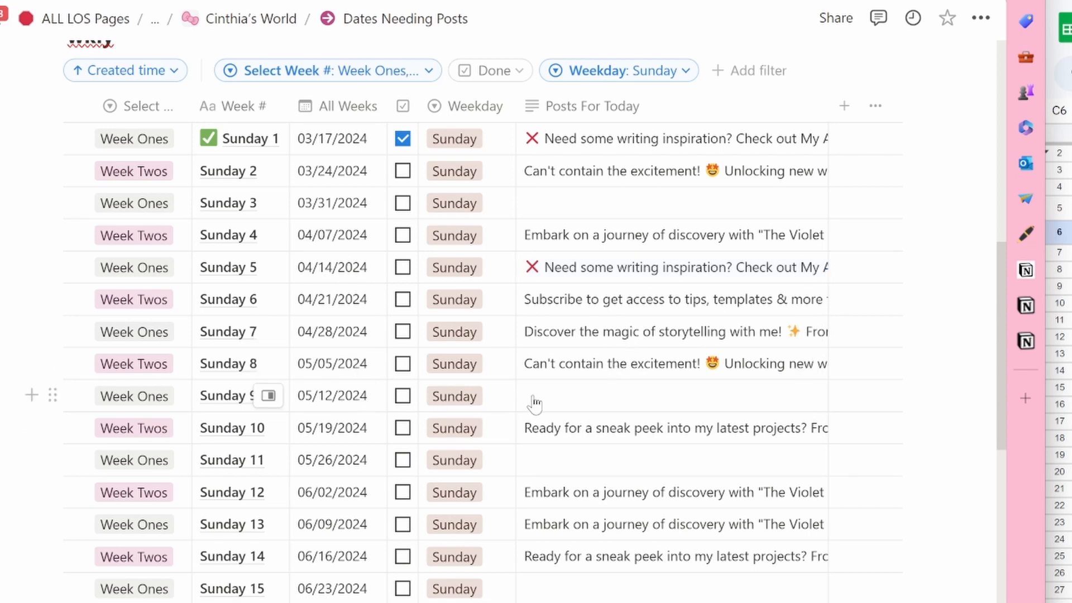
click(534, 397)
text(❌ Need some writing inspiration? Check out My Author Life vlog for creative sparks. #Bookworm #indieauthor #indiepublishing https://bit.ly/7bblog)
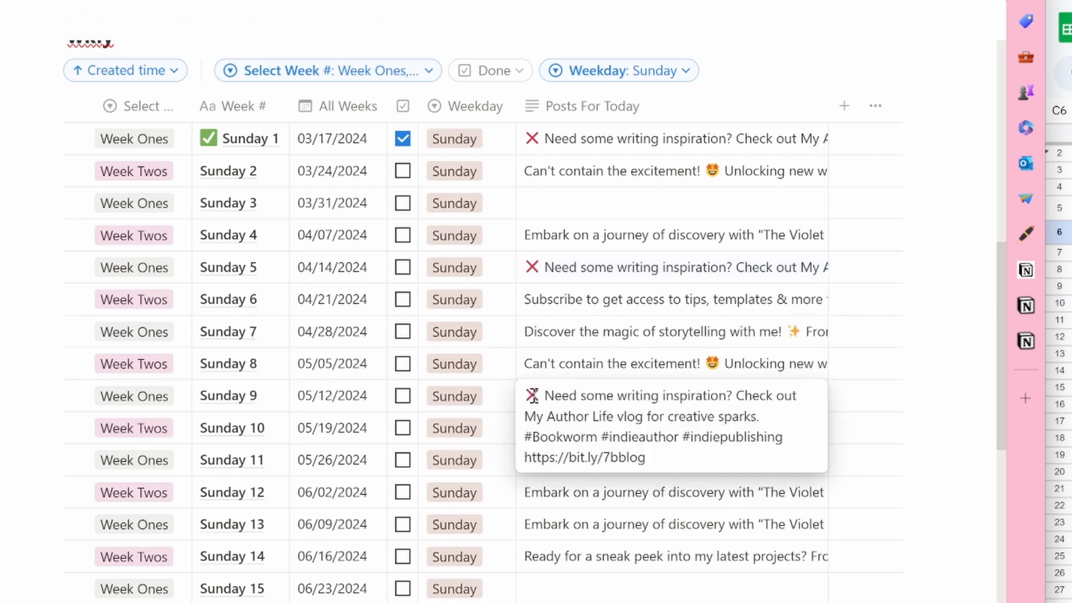
key(shift+Return)
key(shift+Return)
key(Return)
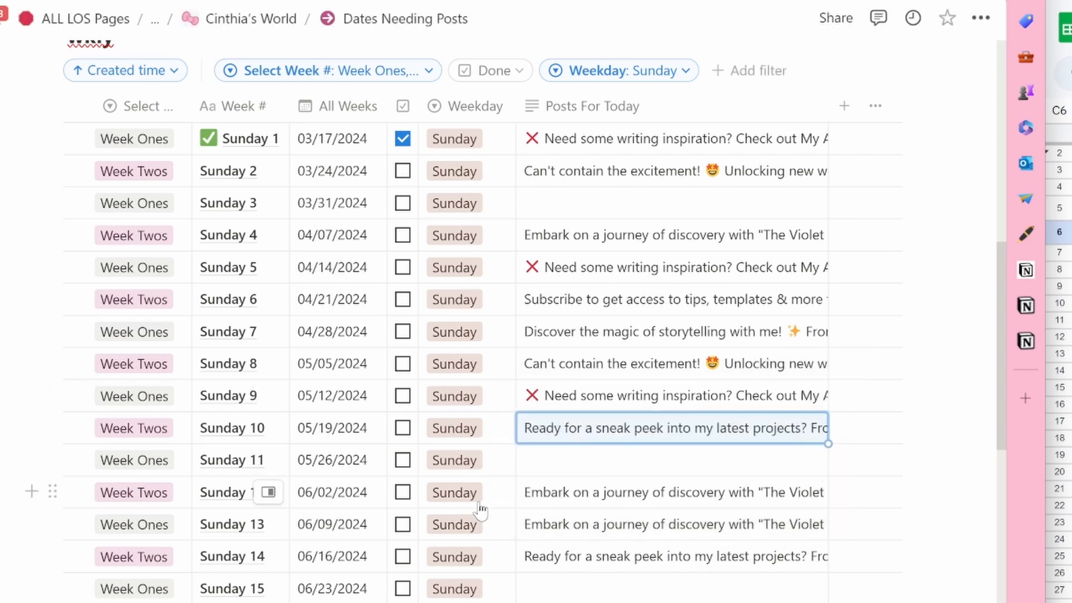
Step: Insert the ❌-marked writing-inspiration post before the existing posts of Sunday 13 (06/09/2024), separated by a blank line
click(546, 528)
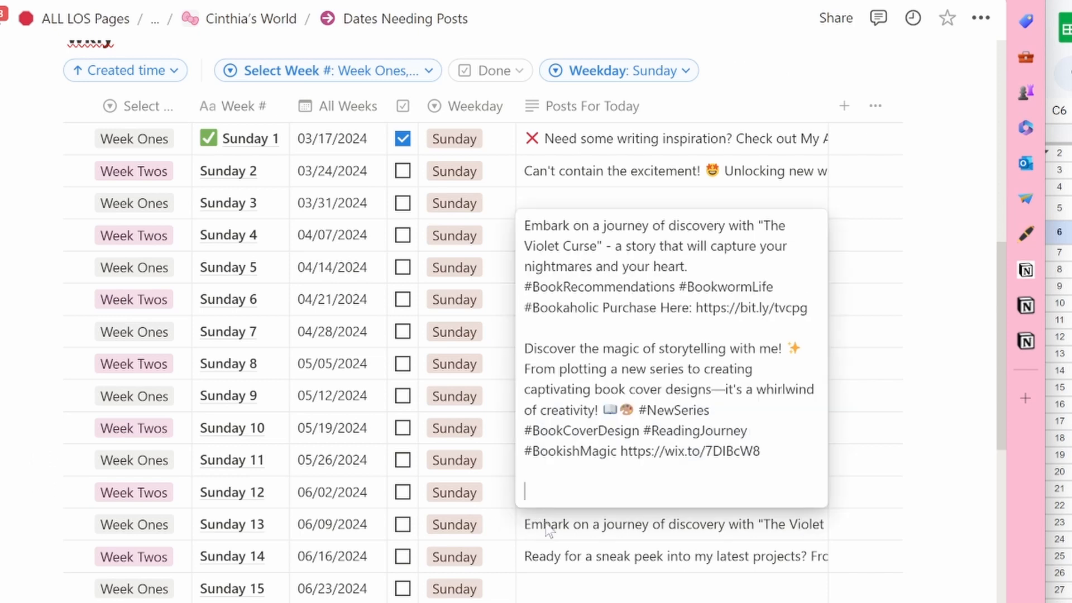
click(525, 226)
text(❌ Need some writing inspiration? Check out My Author Life vlog for creative sparks. #Bookworm #indieauthor #indiepublishing https://bit.ly/7bblog)
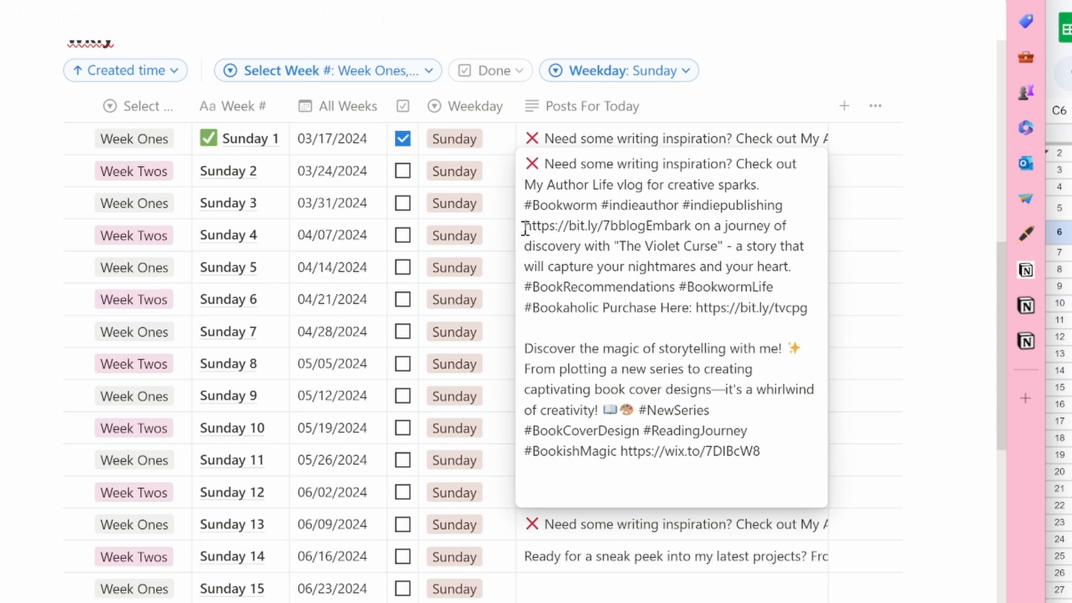
key(shift+Return)
key(shift+Return)
key(Escape)
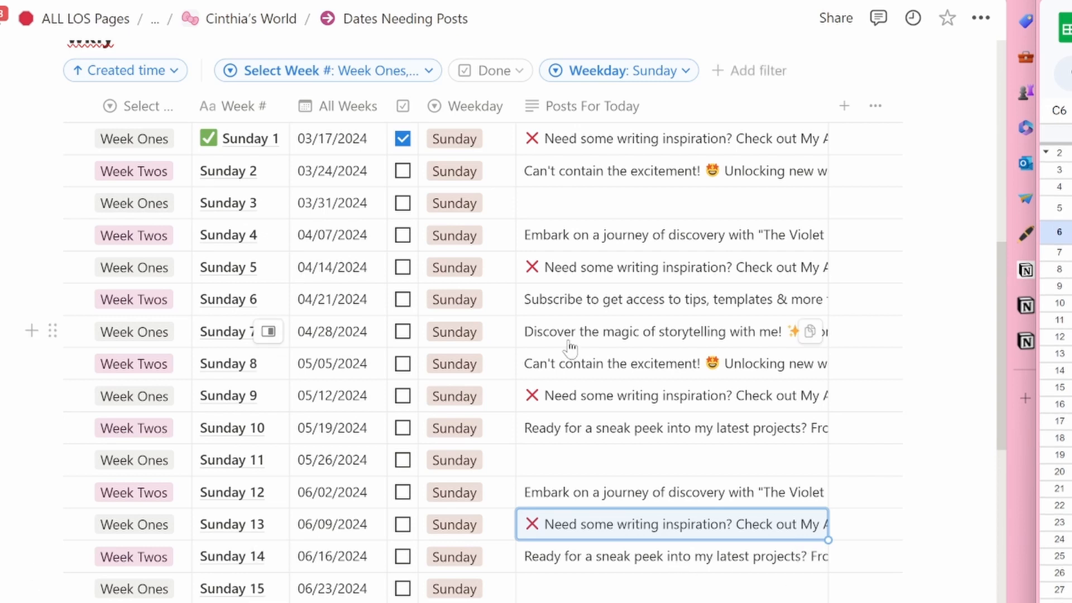
Step: Switch the wkly database to its Calendar view and examine the Sunday 5 entry in April 2024
scroll(569, 347, up, 4)
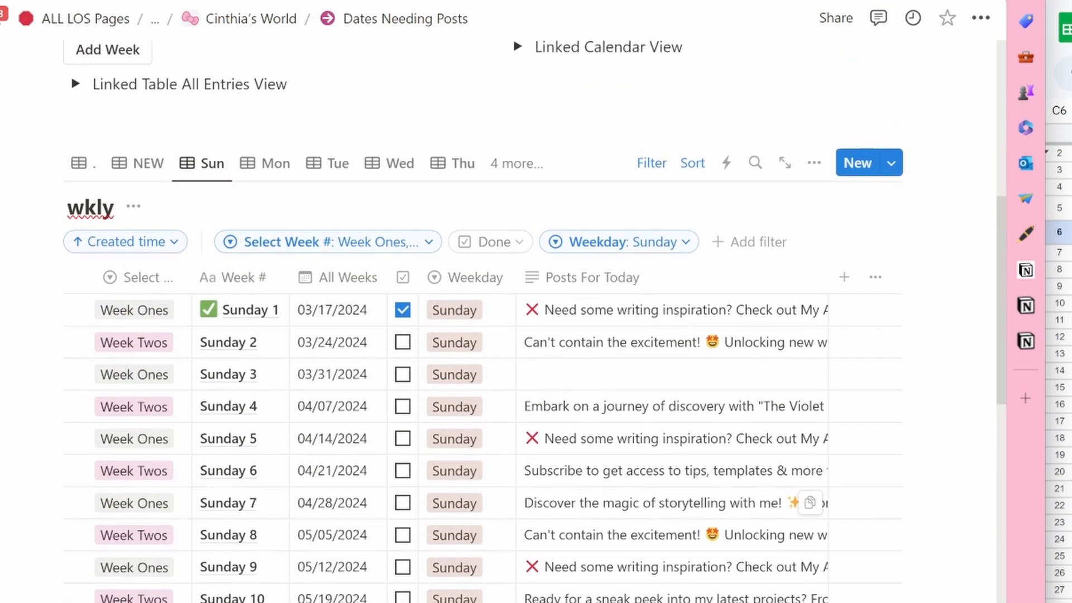
click(516, 175)
click(482, 526)
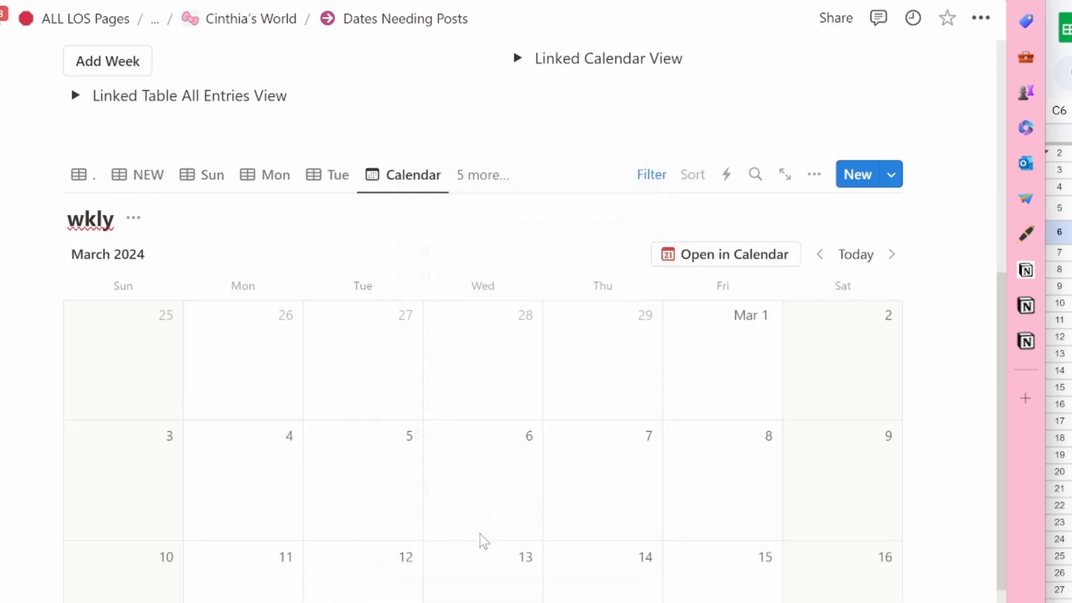
scroll(580, 483, down, 4)
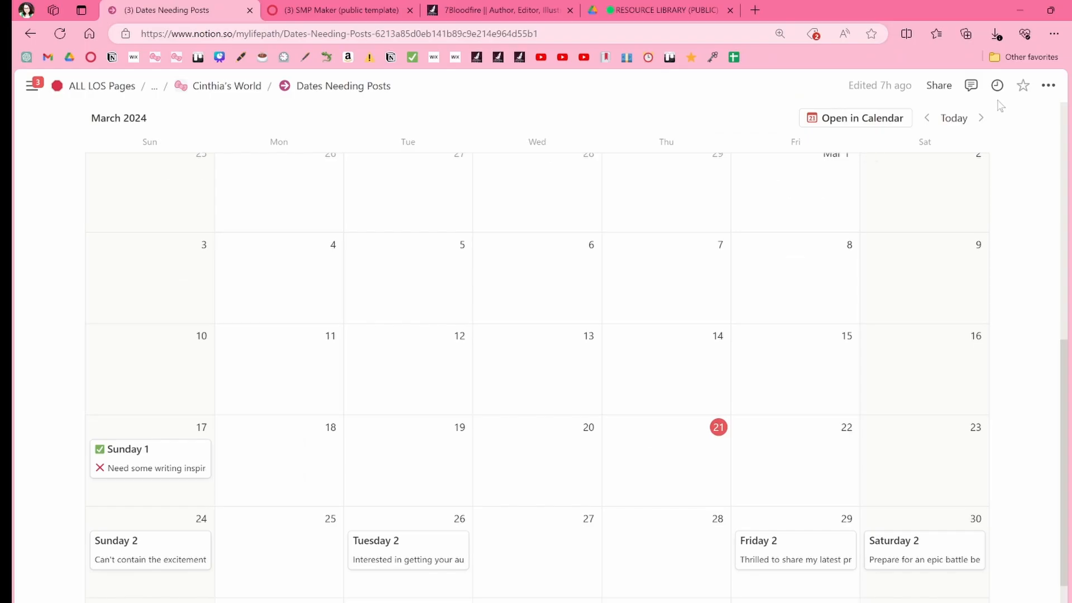
click(981, 117)
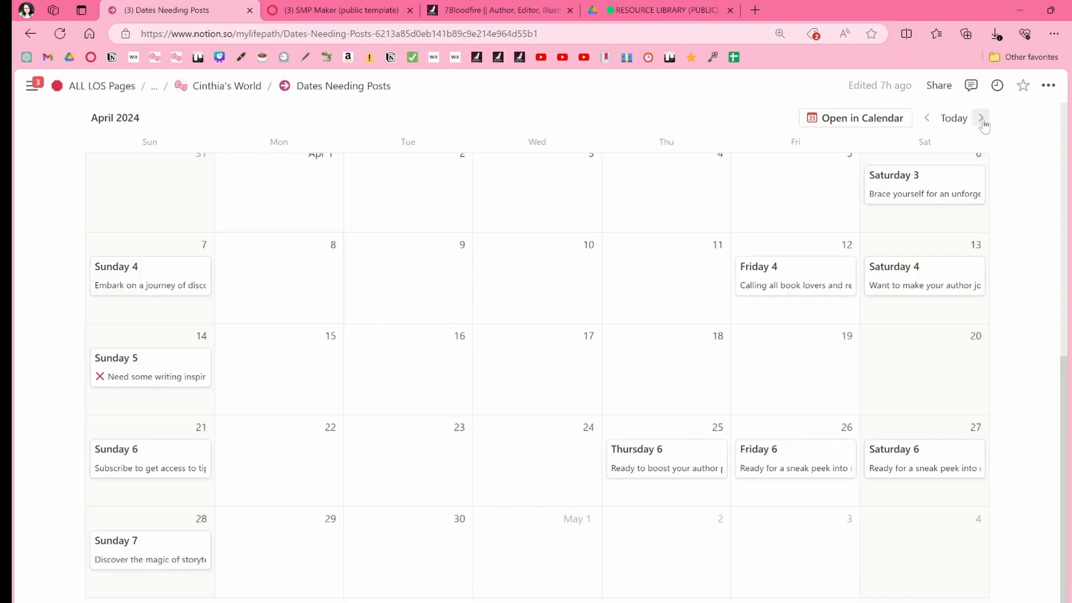
click(104, 382)
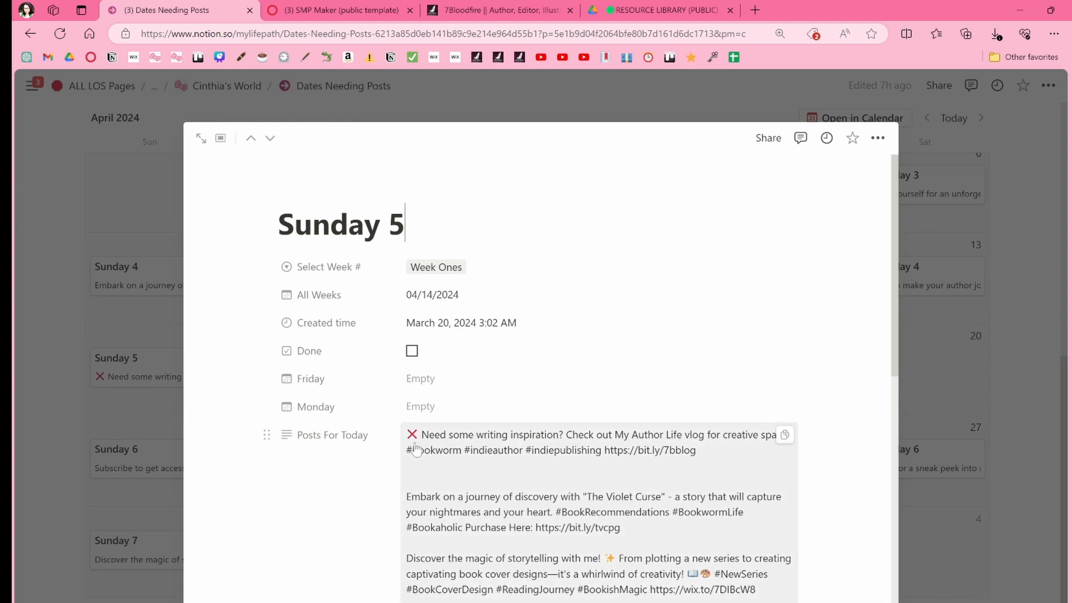
key(Escape)
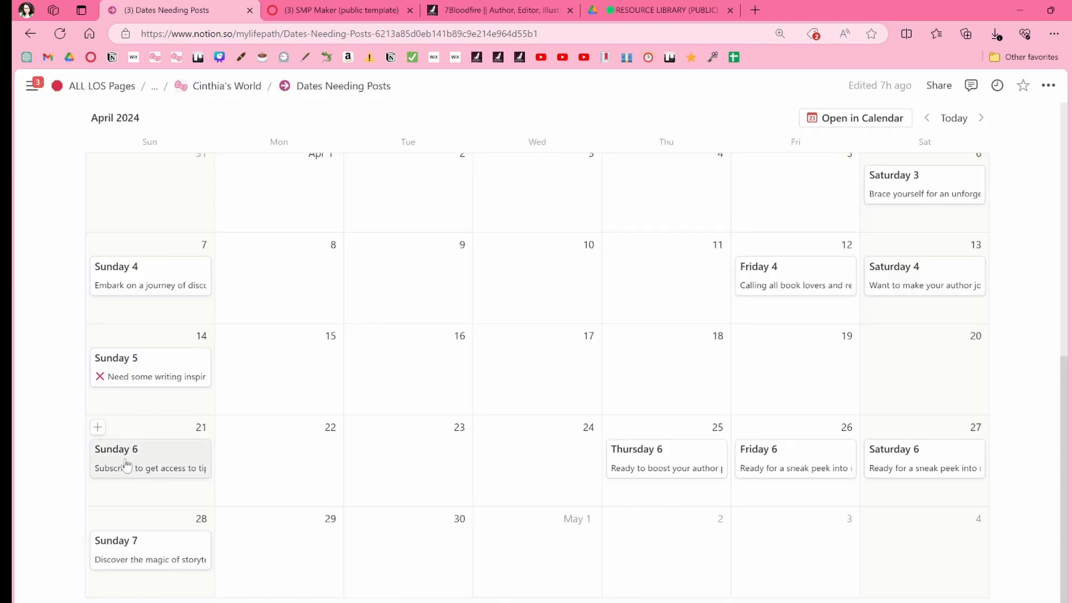
Step: Look through the calendar entries for May, June and July 2024 and return to the current month
click(981, 118)
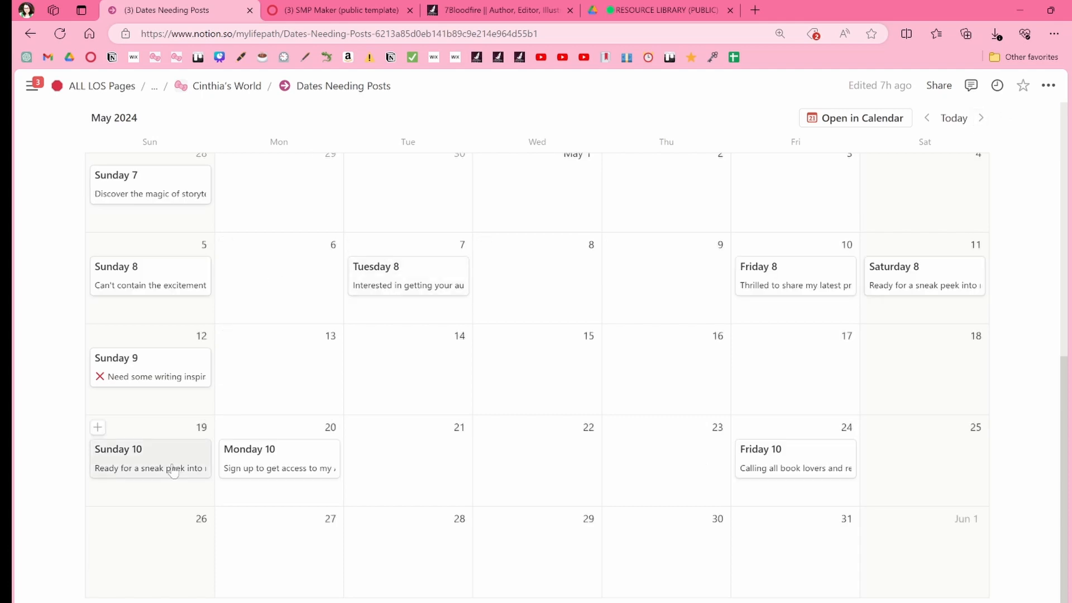
click(981, 118)
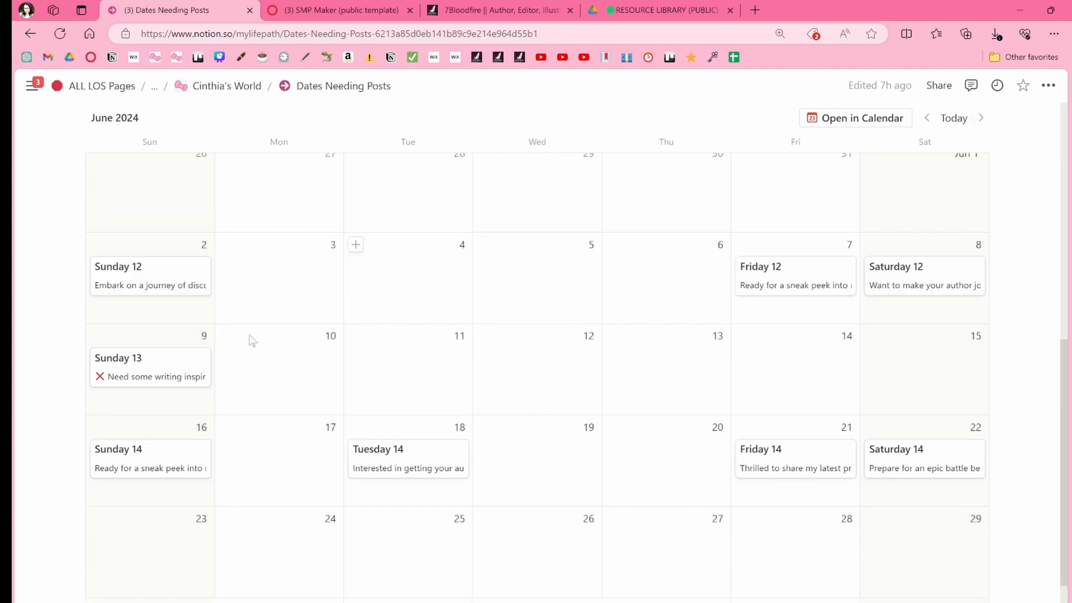
click(981, 117)
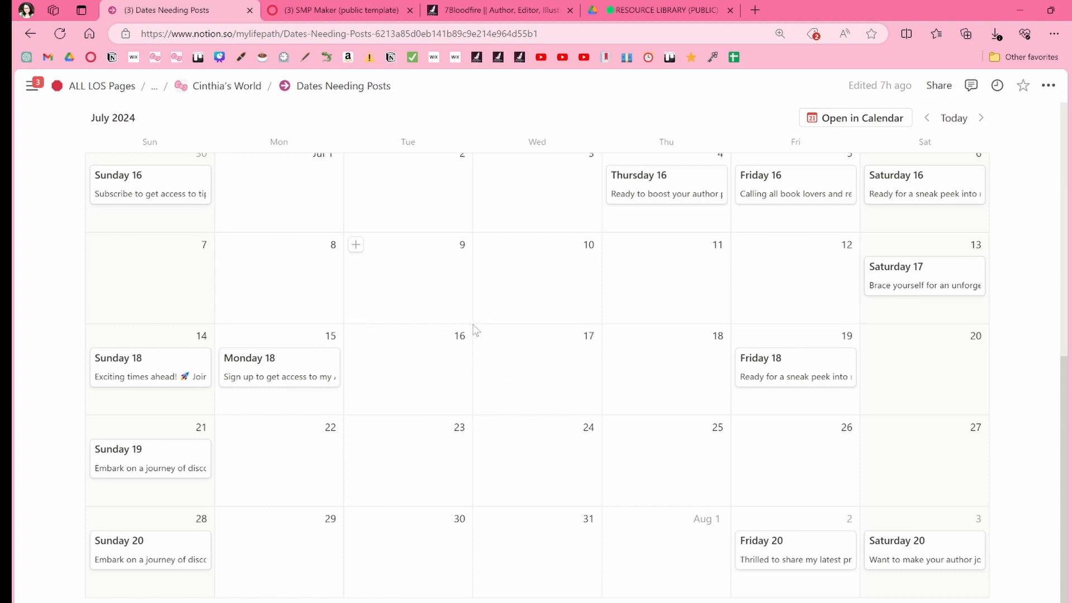
click(954, 117)
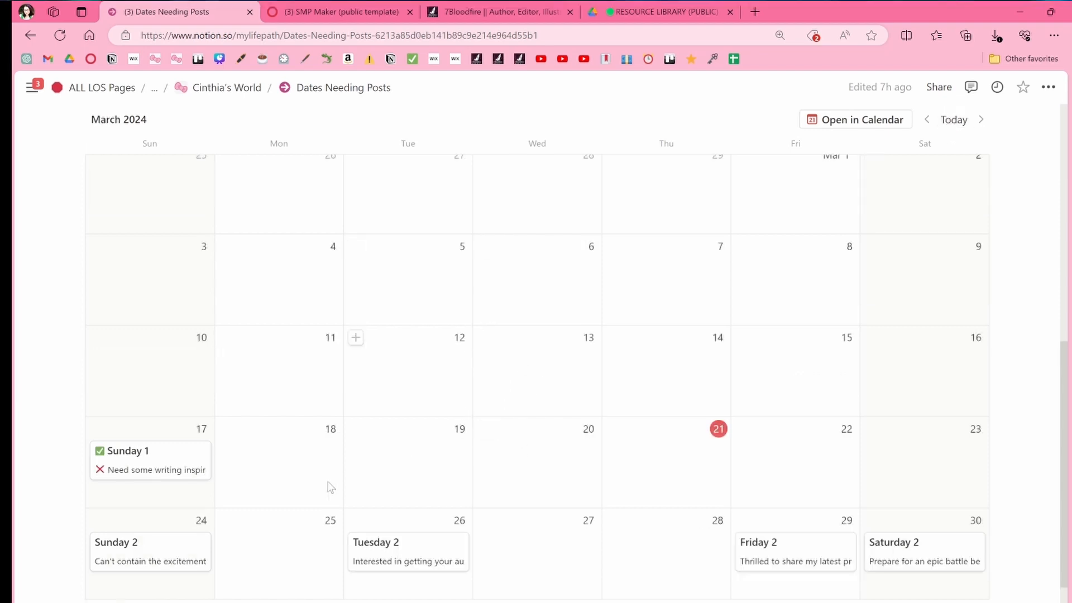
Step: Open the Sunday 1 entry in March 2024 and copy its ❌-marked writing-inspiration post with hashtags and link
click(202, 476)
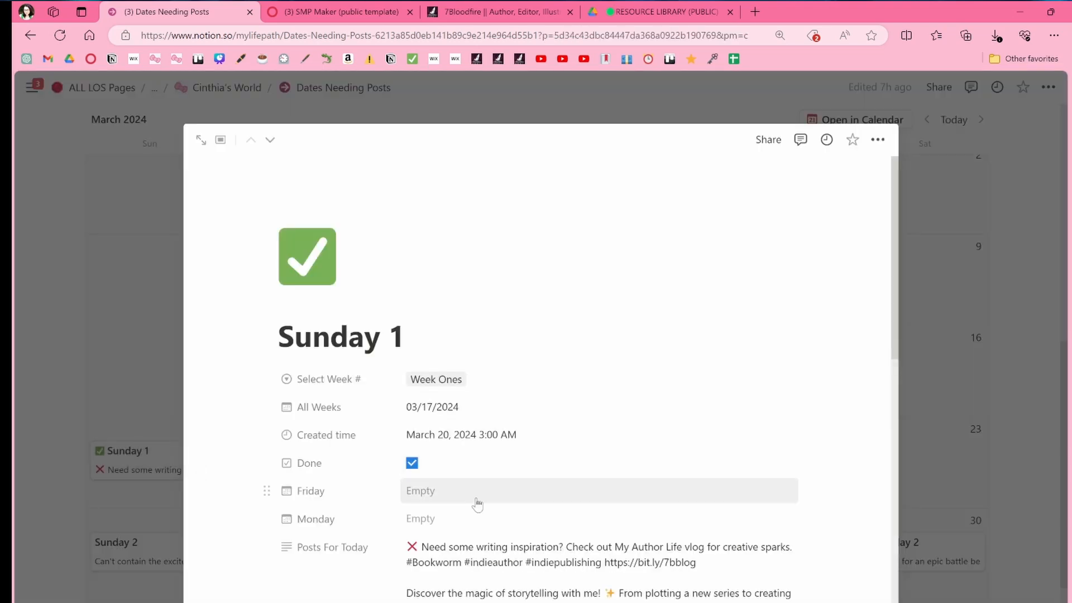
scroll(477, 502, down, 3)
click(744, 397)
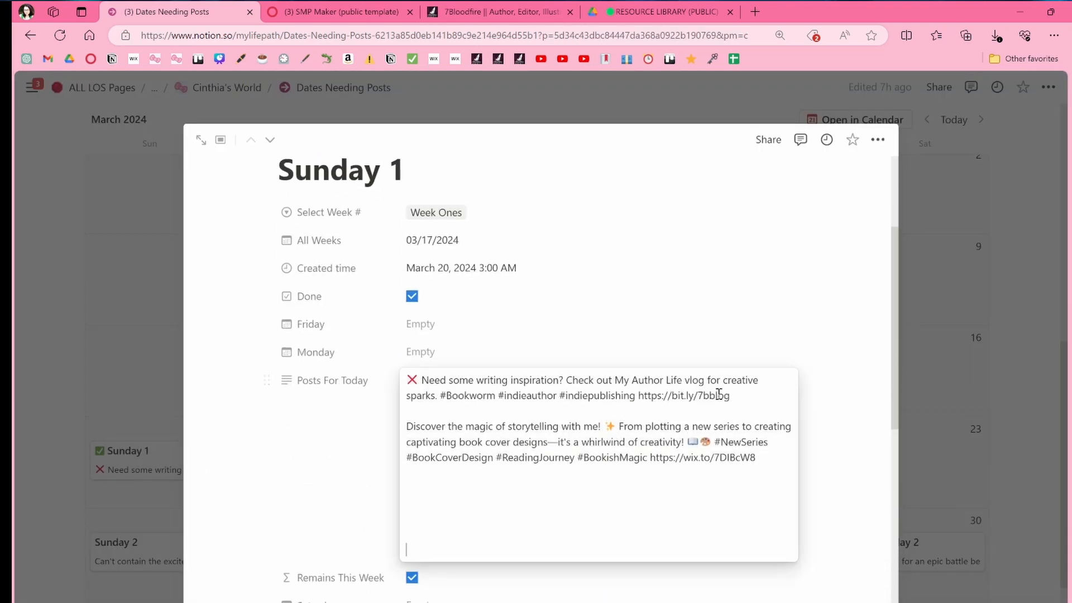
drag(744, 397, 404, 387)
key(ctrl+c)
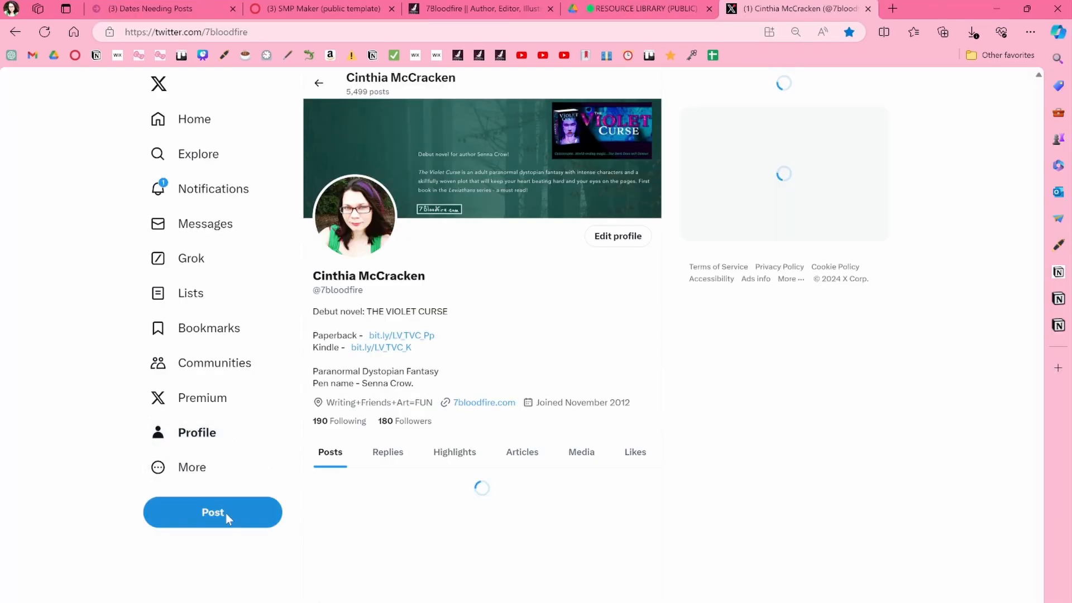
Step: On the X profile, compose a post from the copied writing-inspiration text, remove the leading ❌ and publish it
click(226, 513)
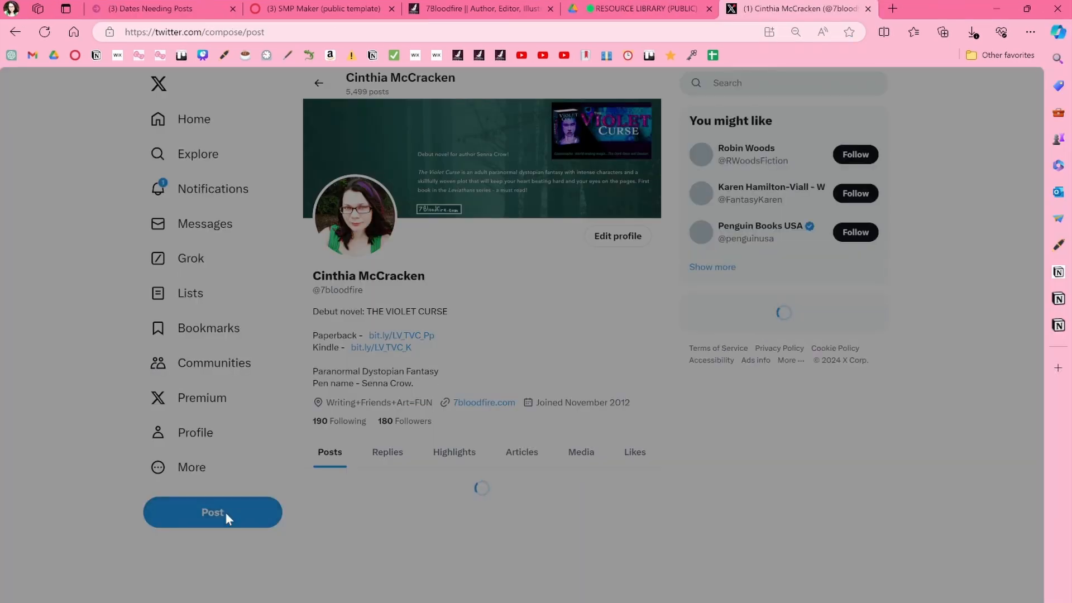
key(ctrl+v)
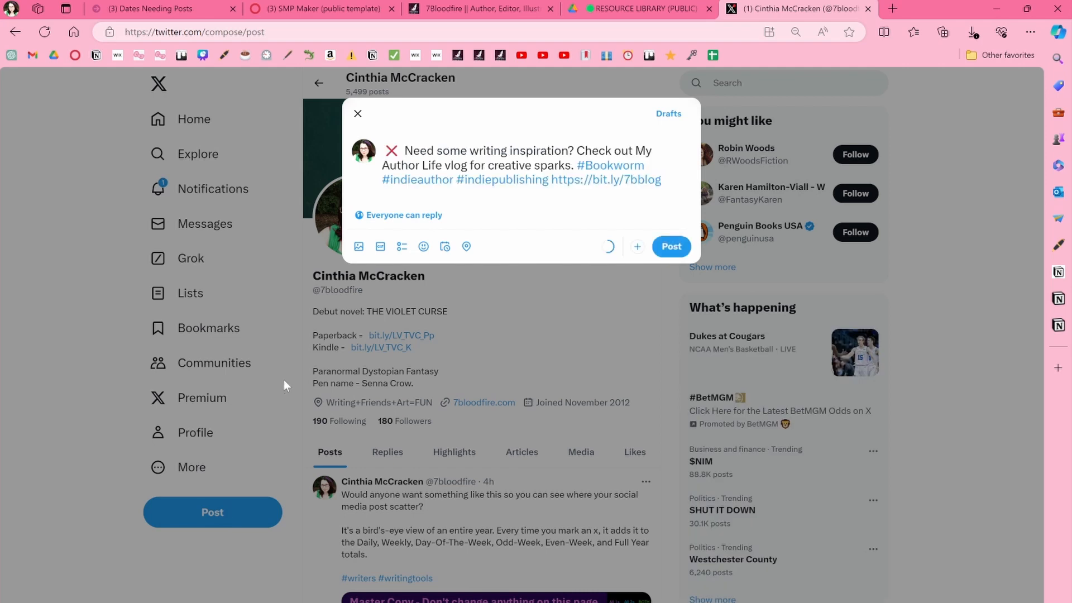
click(405, 150)
key(BackSpace)
key(BackSpace)
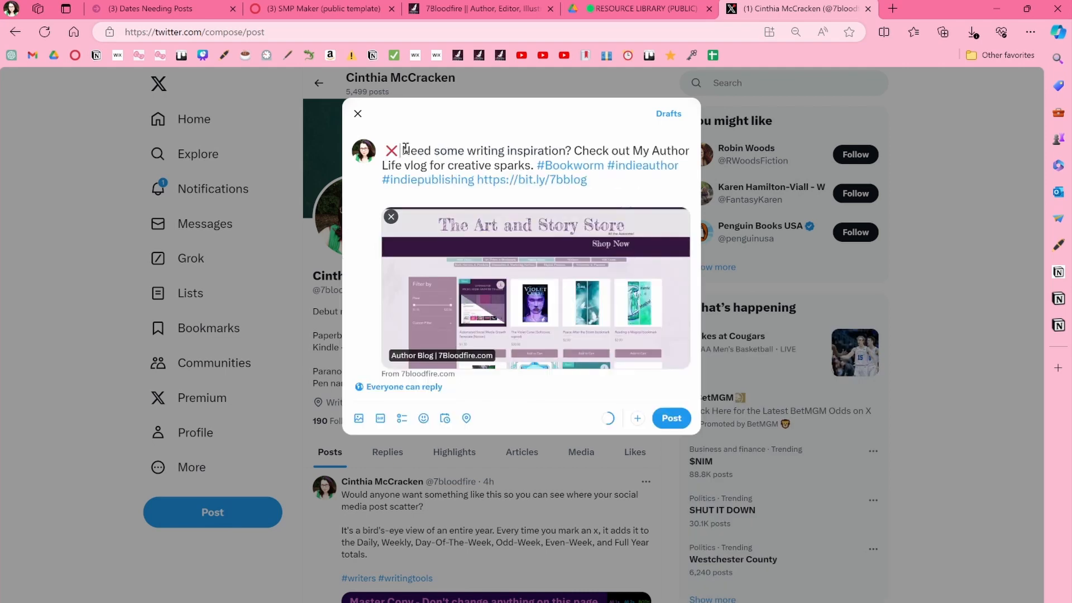
click(668, 419)
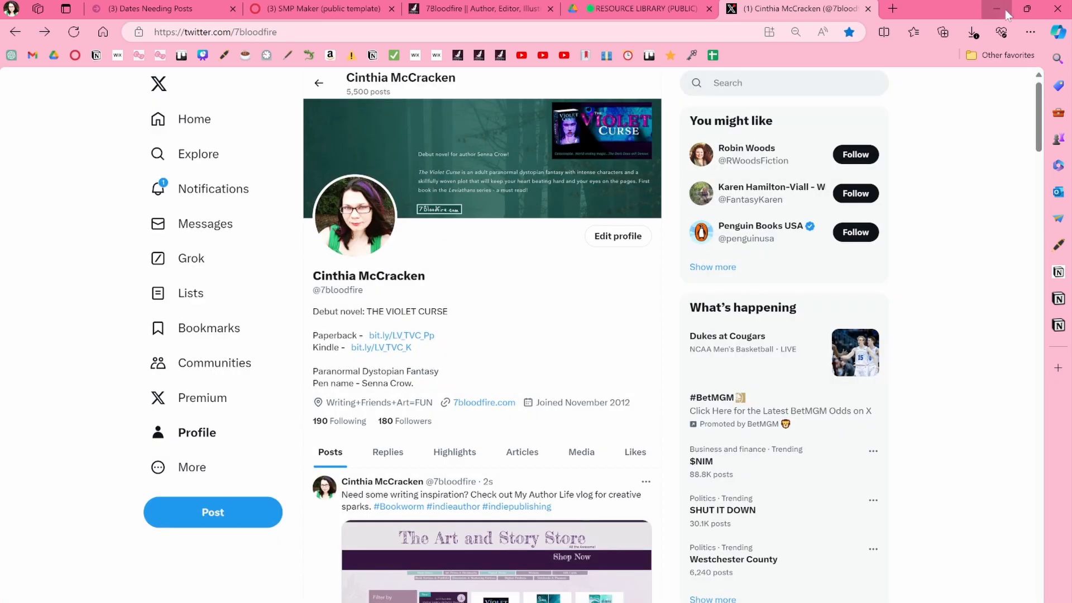
Step: Switch to the Social Media Scatter Tracking spreadsheet and look through its Odd Weeks sheets, starting from sheet 1a
click(1005, 11)
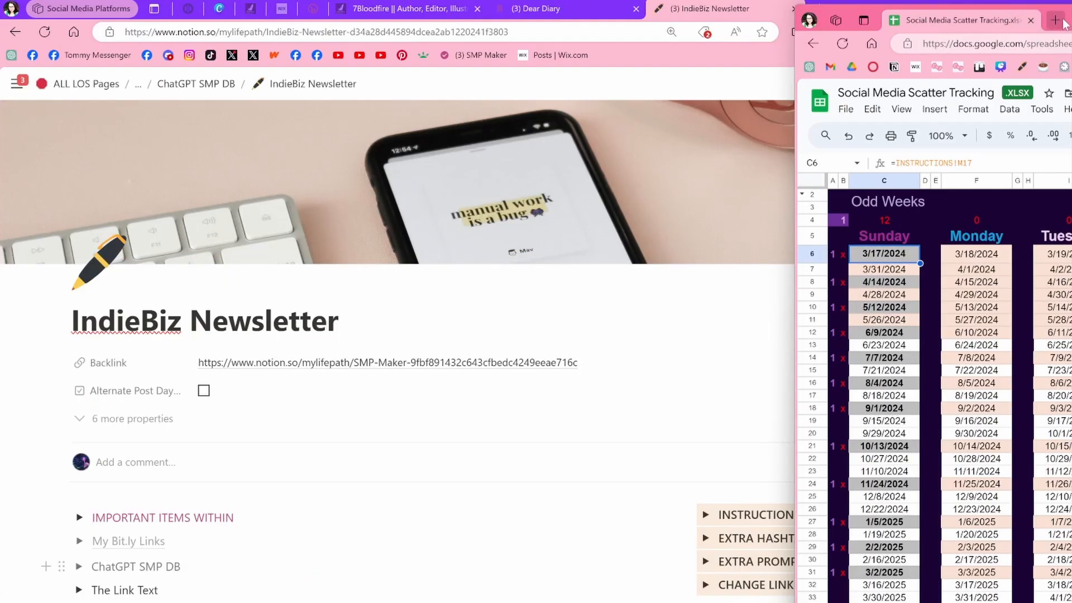
drag(1059, 22, 635, 22)
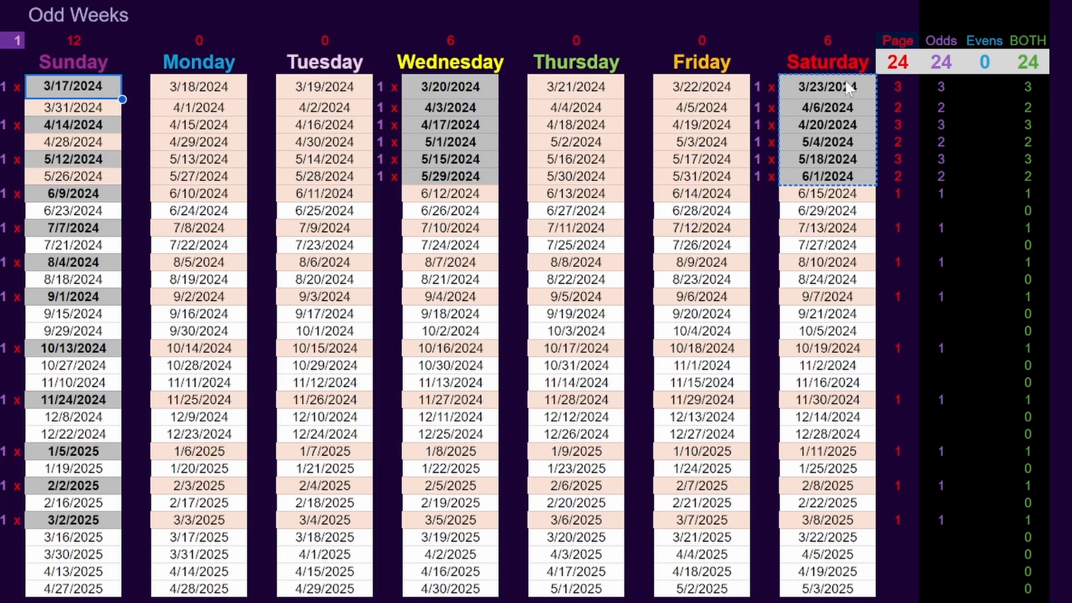
click(833, 31)
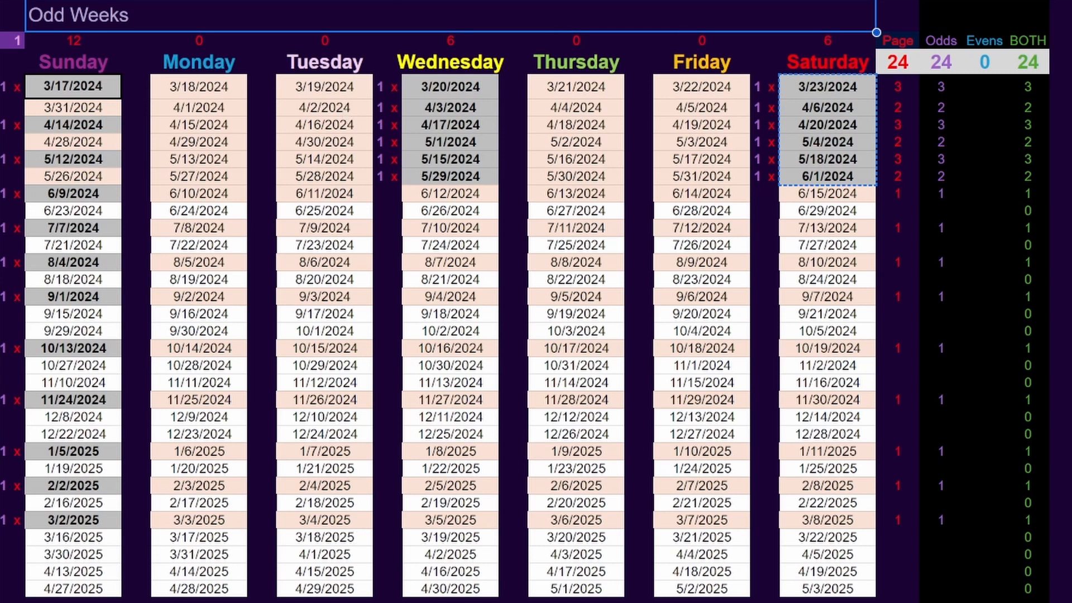
key(ctrl+shift+Page_Down)
key(ctrl+shift+Page_Down)
key(ctrl+shift+Page_Down)
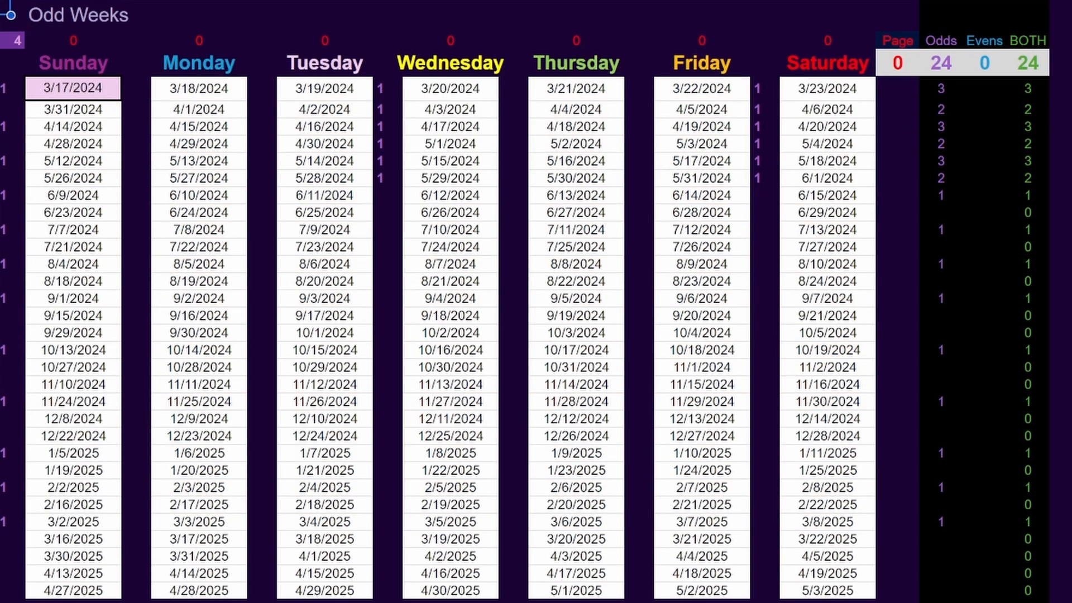
key(ctrl+shift+Page_Down)
key(ctrl+shift+Page_Down)
key(ctrl+shift+Page_Down)
key(ctrl+shift+Page_Down)
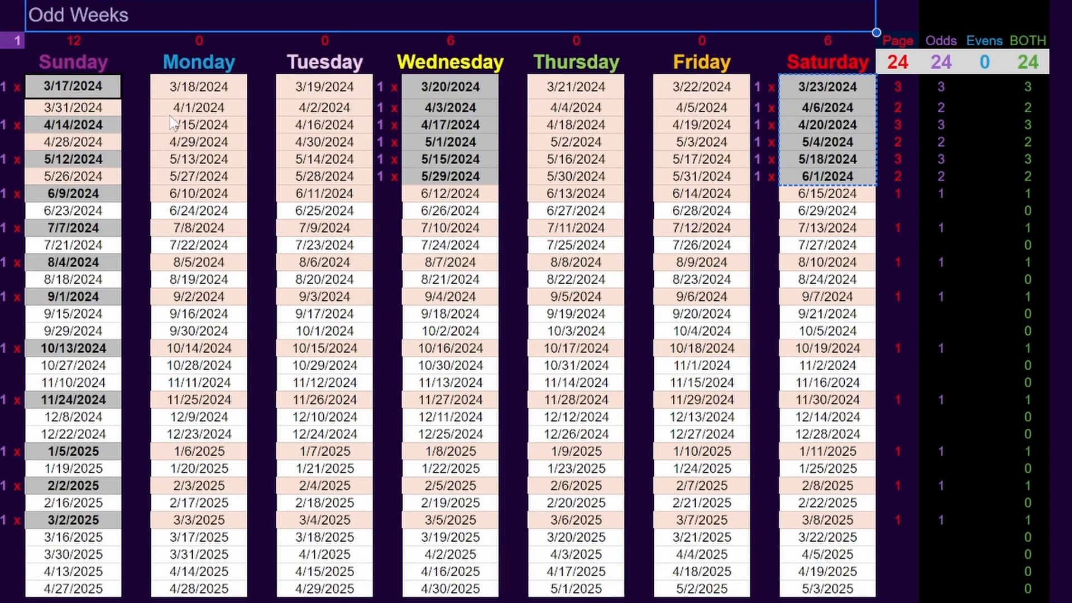
Step: Examine the Sunday 3/17/2024 cell, the mark and count cells beside it, and the highlighted Sunday-to-Thursday dates on sheet 1a
click(116, 90)
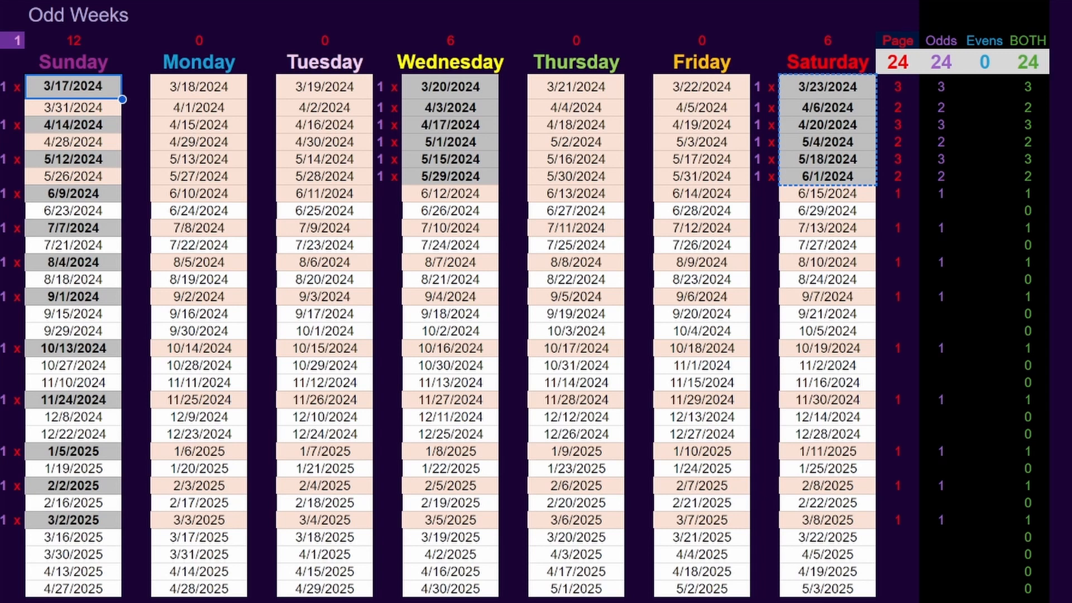
click(130, 87)
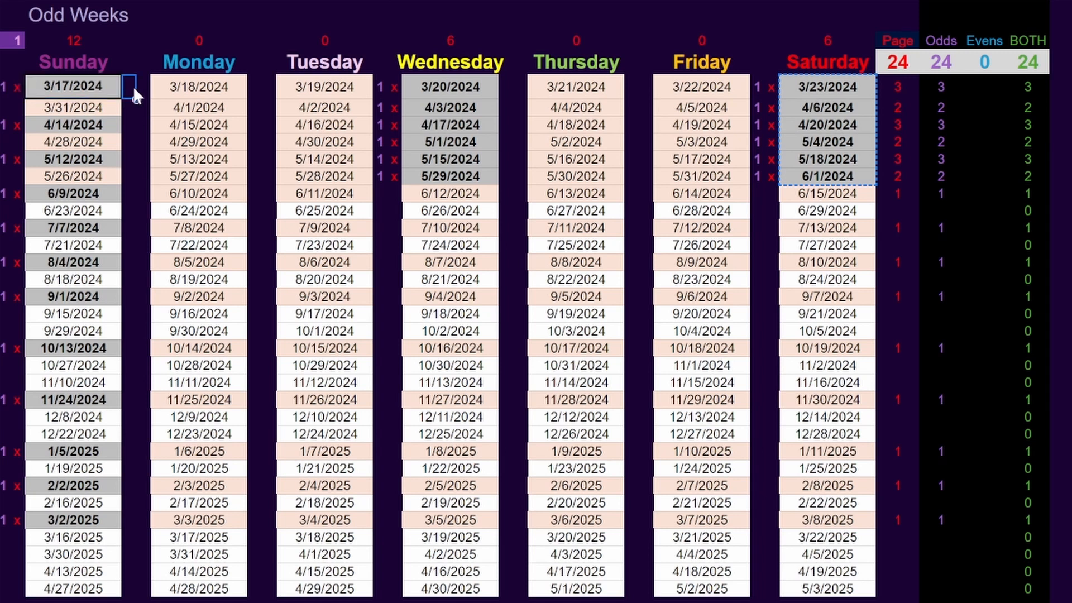
click(17, 88)
key(Left)
shift+click(5, 193)
drag(84, 91, 639, 257)
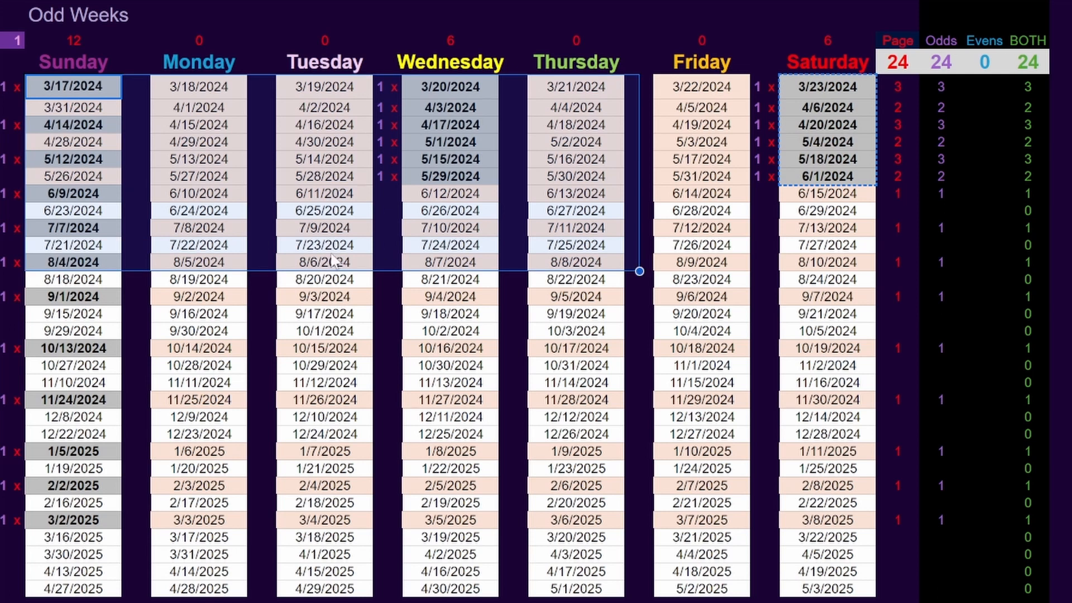
click(381, 280)
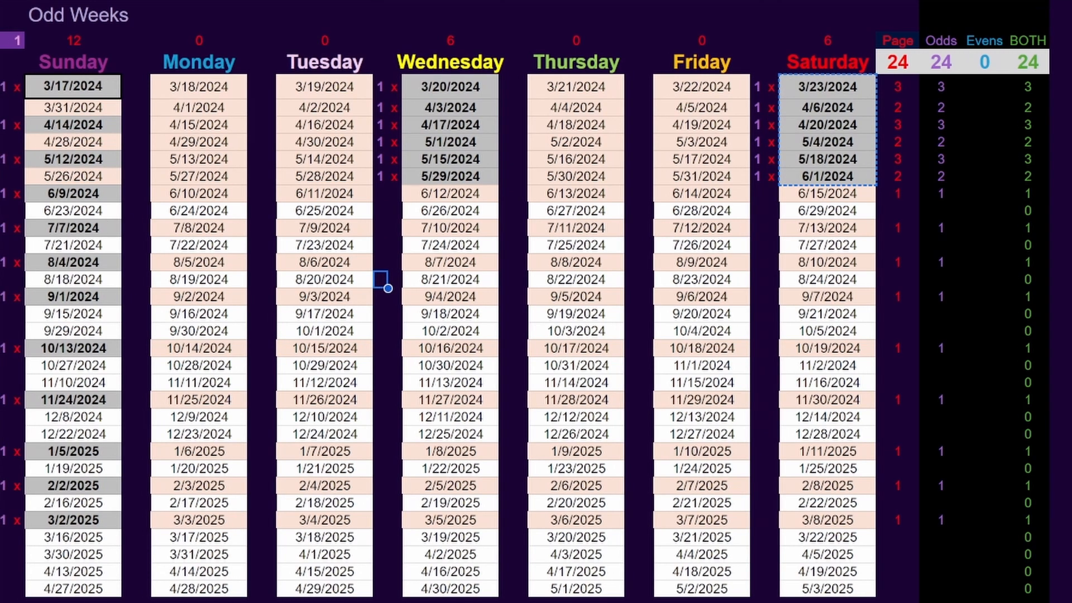
Step: Enlarge sheet 1a to 150% and inspect the count cell beside Sunday 3/17/2024
click(153, 1)
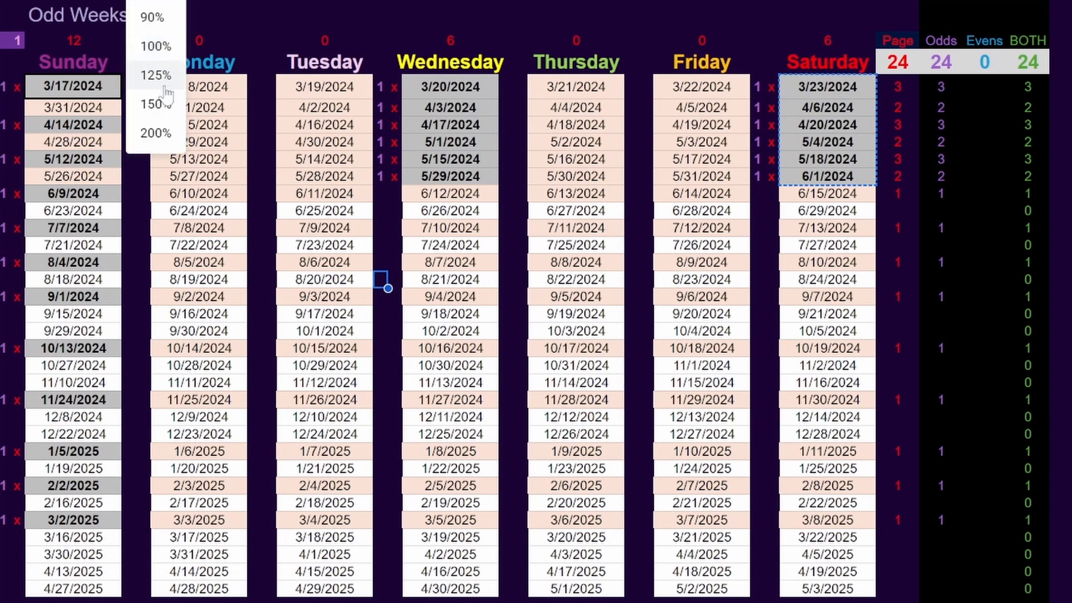
click(159, 104)
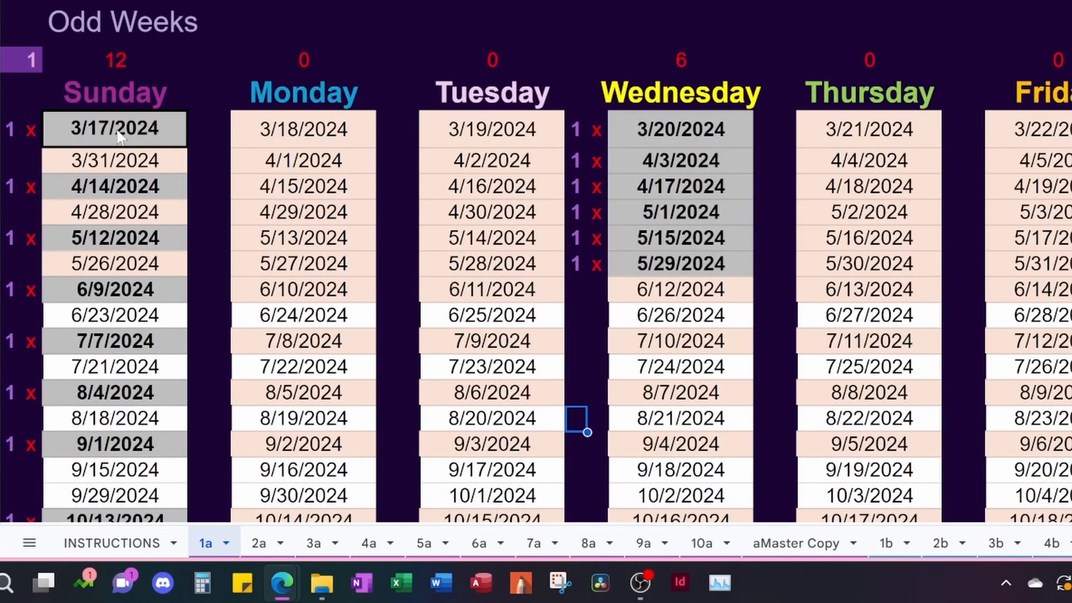
click(15, 129)
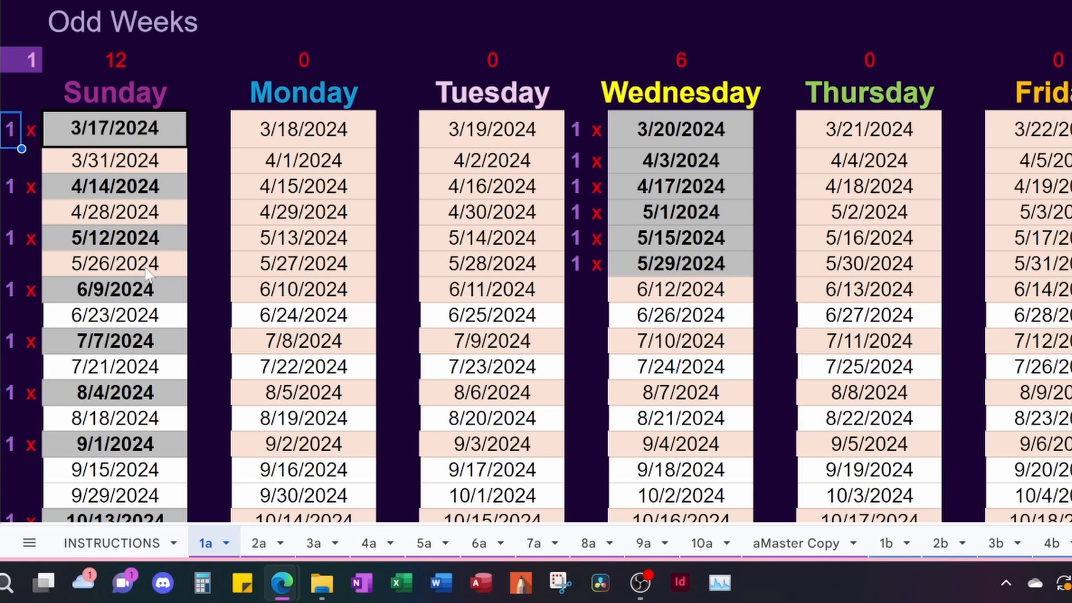
Step: Clear the x beside Sunday 3/17/2024 on sheet 1a and enter it again
click(34, 120)
key(Delete)
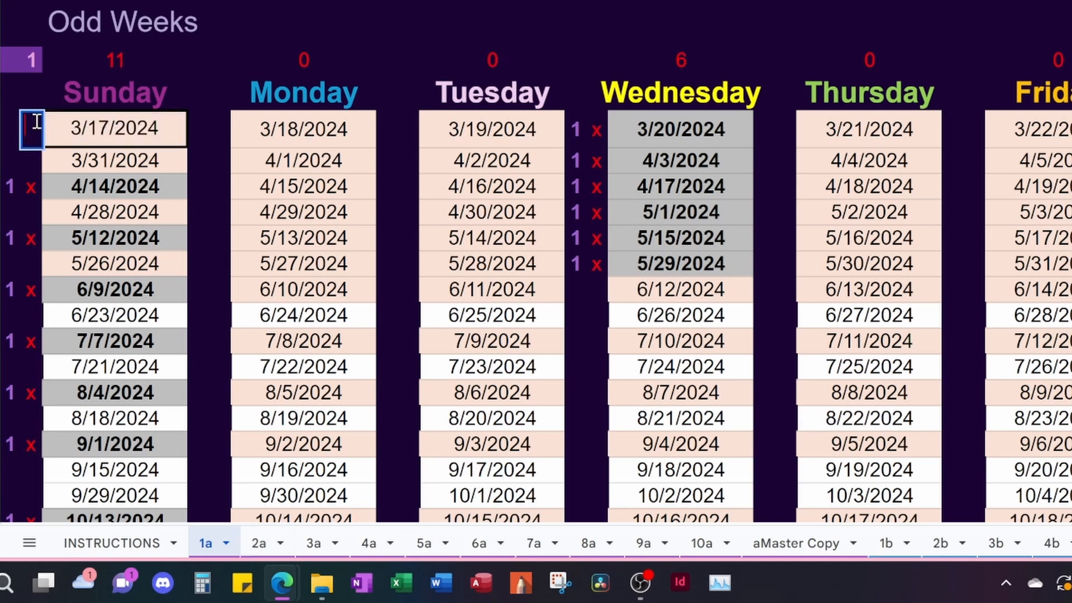
text(x)
key(Return)
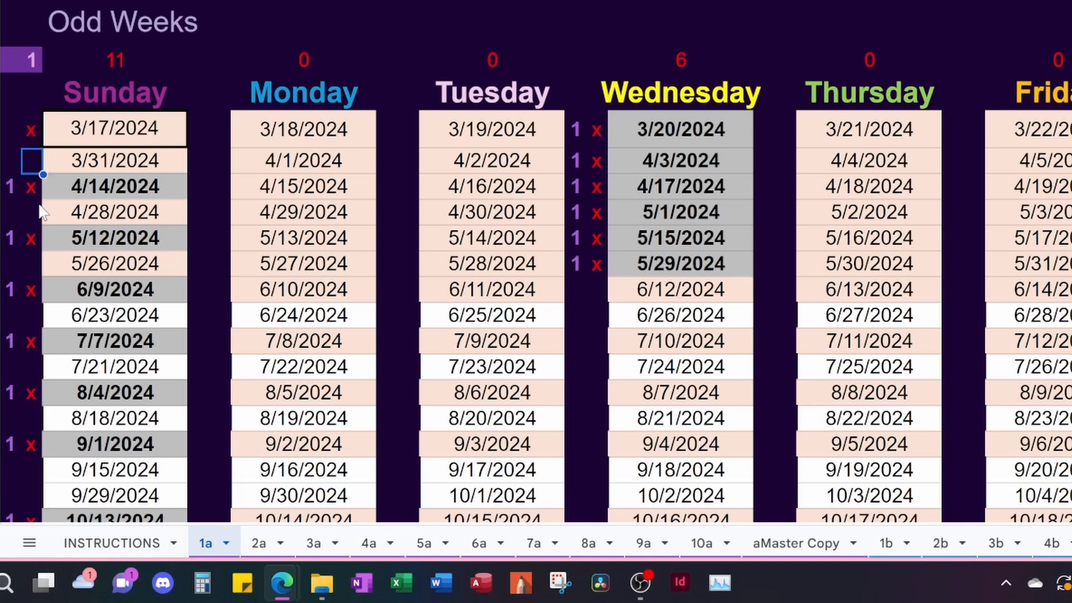
Step: Compare the Sunday 3/17/2024 row and its carried-over count across sheets 2a to 6a, returning to sheet 1a
click(258, 543)
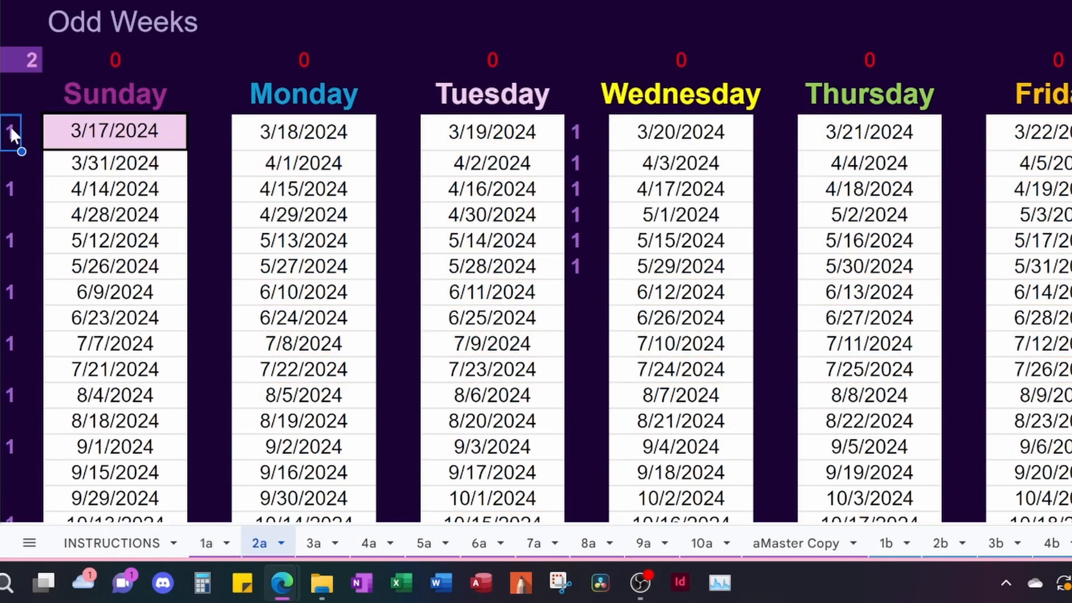
click(119, 146)
drag(96, 141, 125, 138)
click(215, 540)
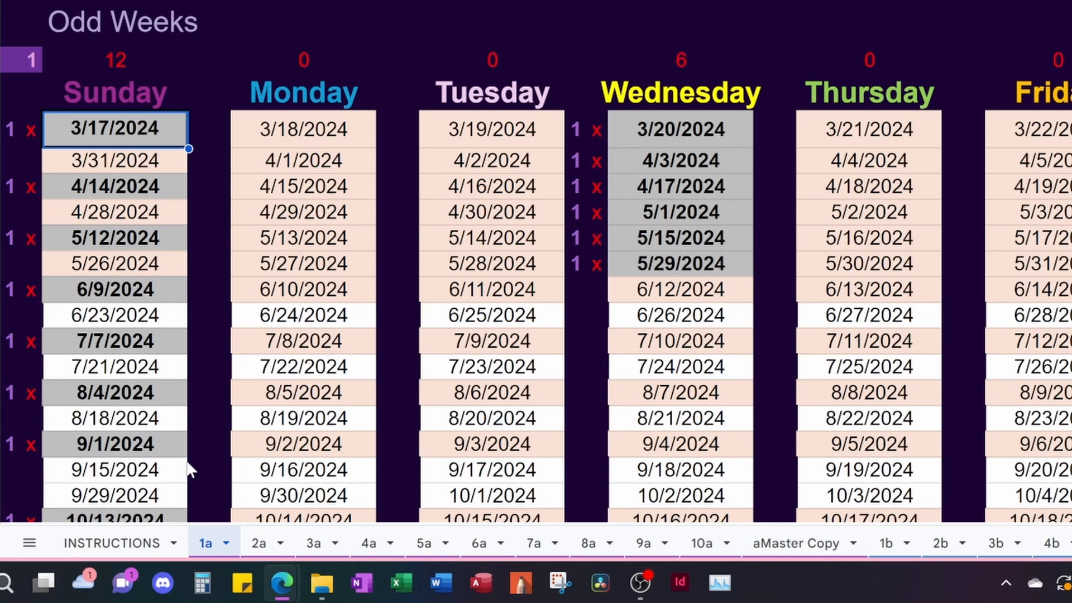
click(260, 543)
click(314, 543)
click(369, 543)
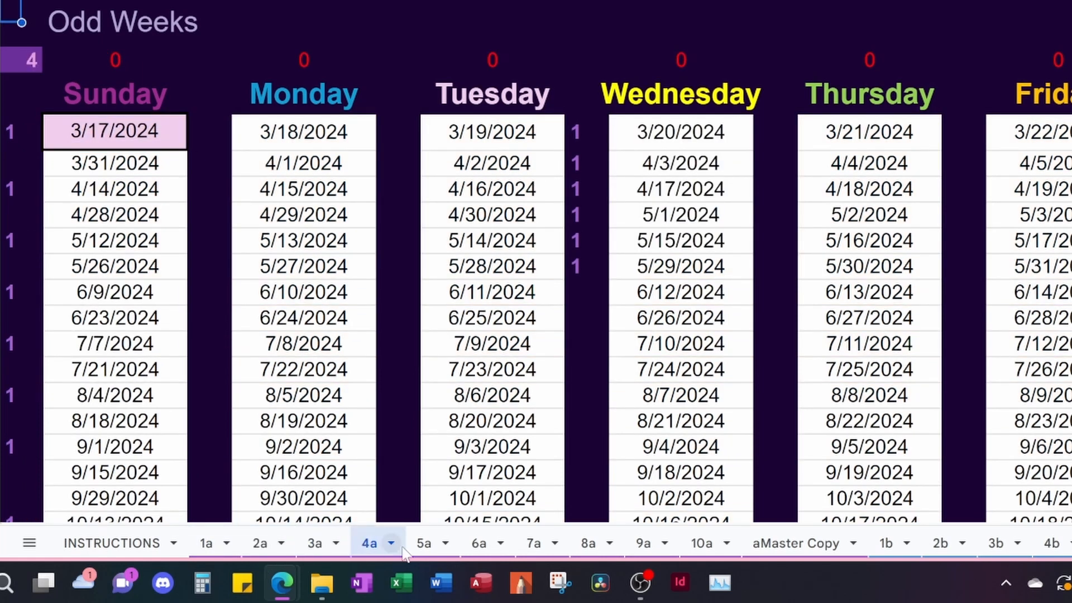
click(424, 543)
click(479, 543)
click(218, 544)
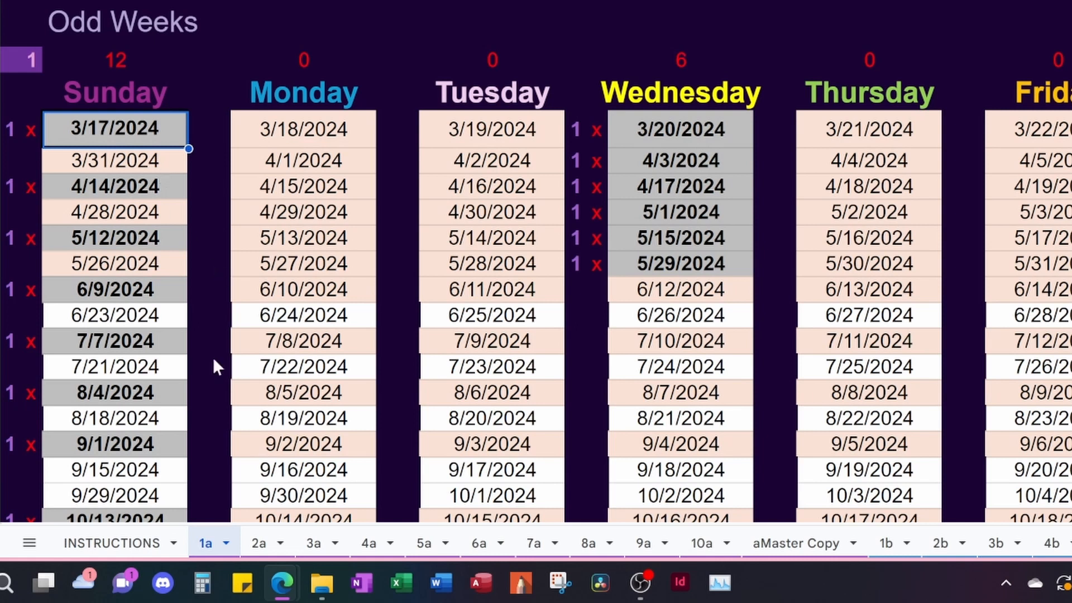
Step: Inspect the formula behind the Sunday 3/31/2024 date and the mark and count cells beside 3/17/2024
key(Down)
key(Return)
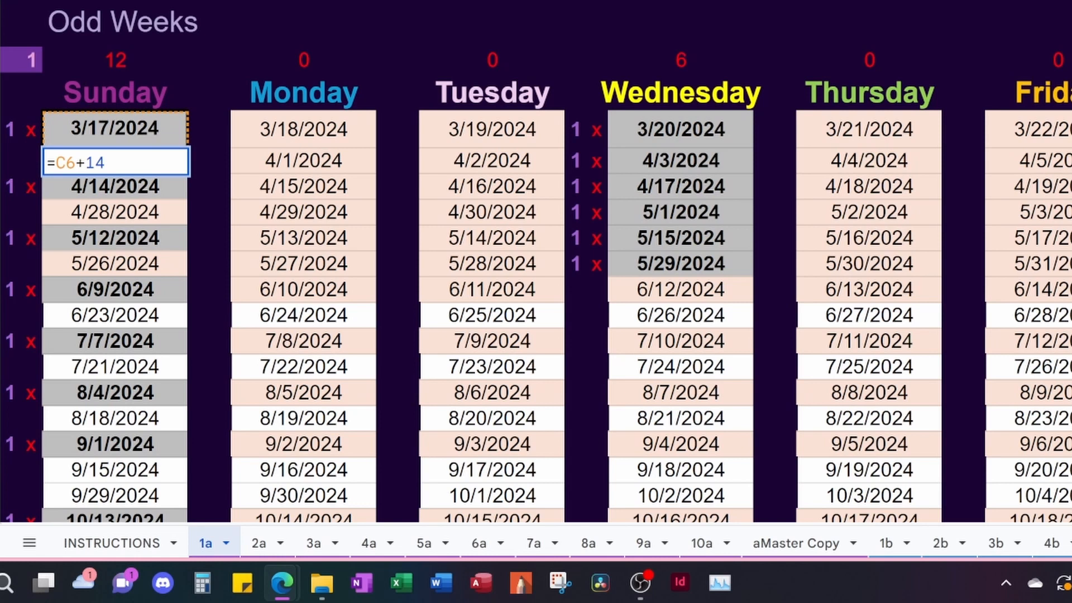
key(Escape)
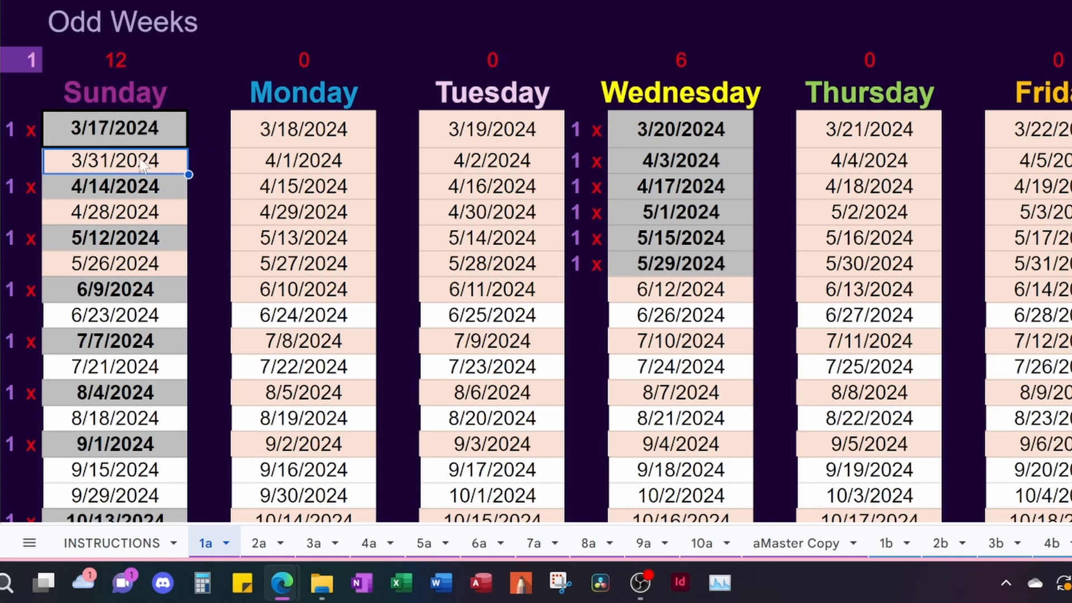
key(Up)
key(Left)
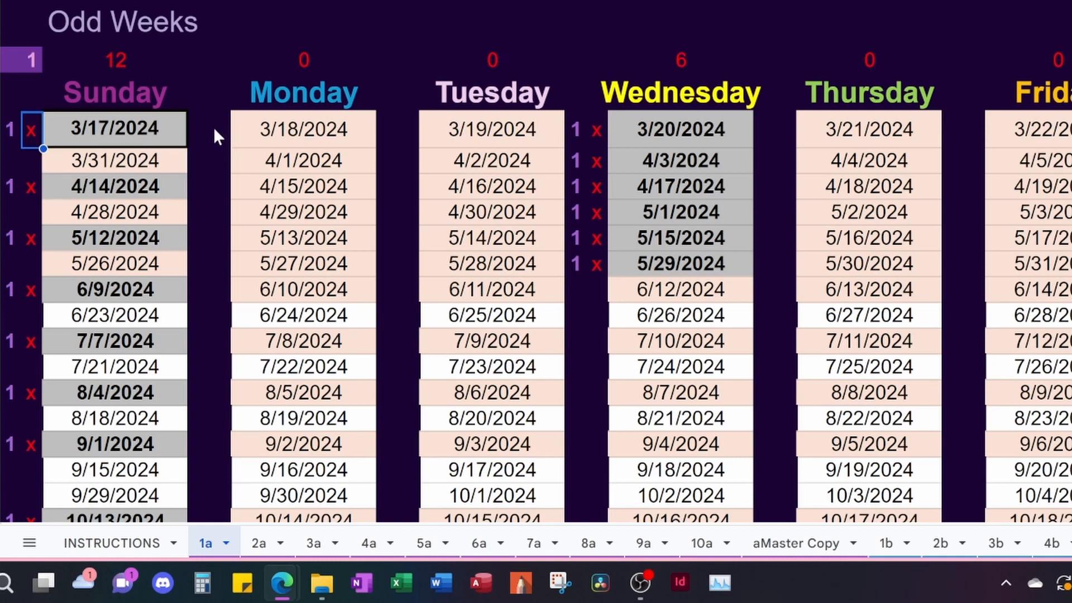
click(8, 123)
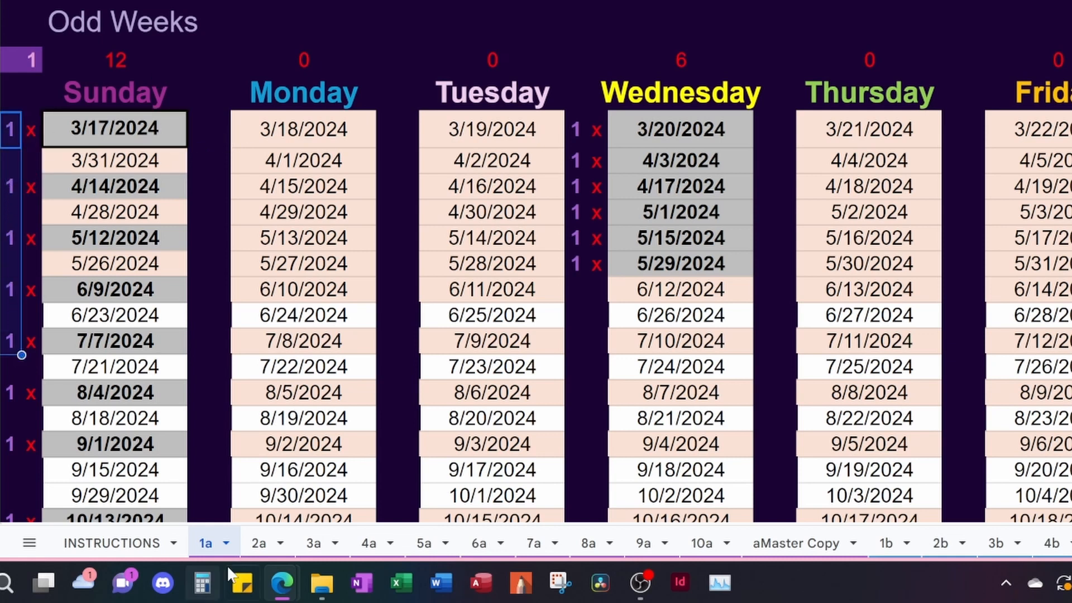
Step: Mark Sunday 3/17/2024 on sheet 2a with an x
click(259, 542)
click(39, 134)
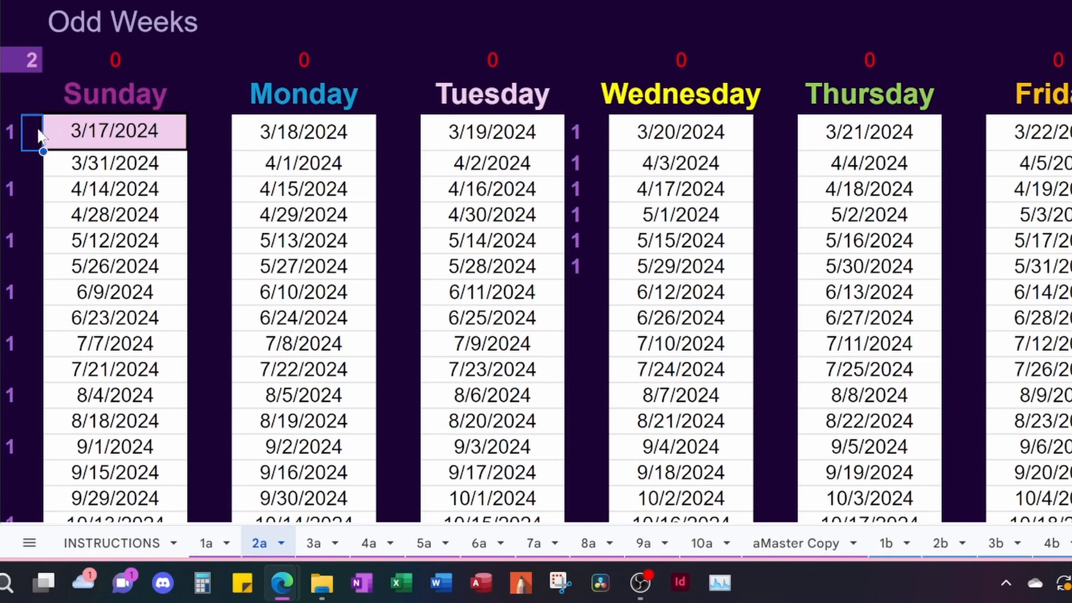
text(x)
key(Return)
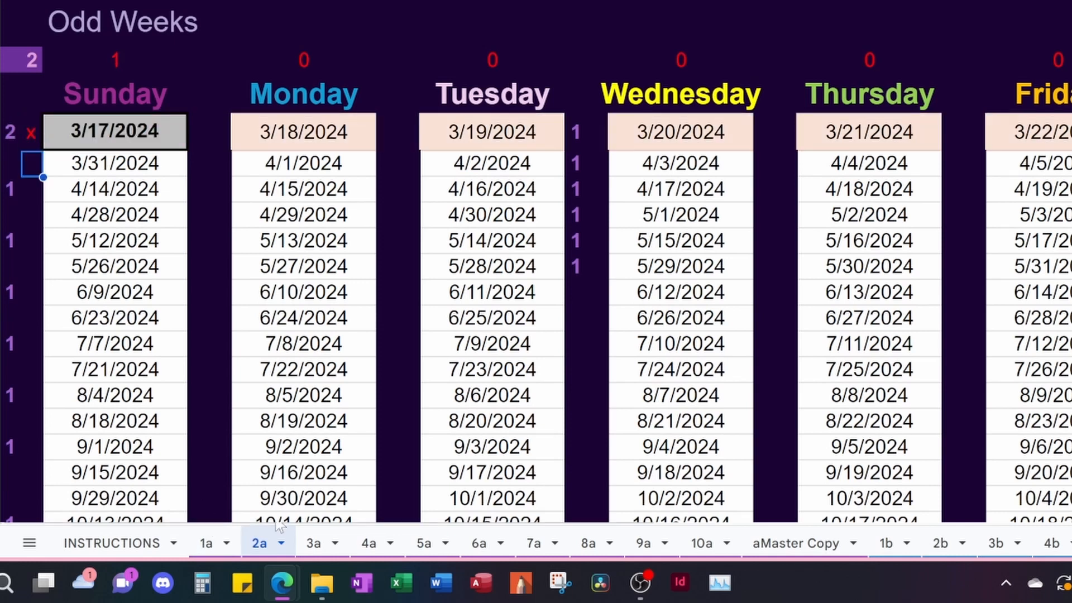
Step: Mark Sunday 3/17/2024 on sheet 3a with an x
click(302, 547)
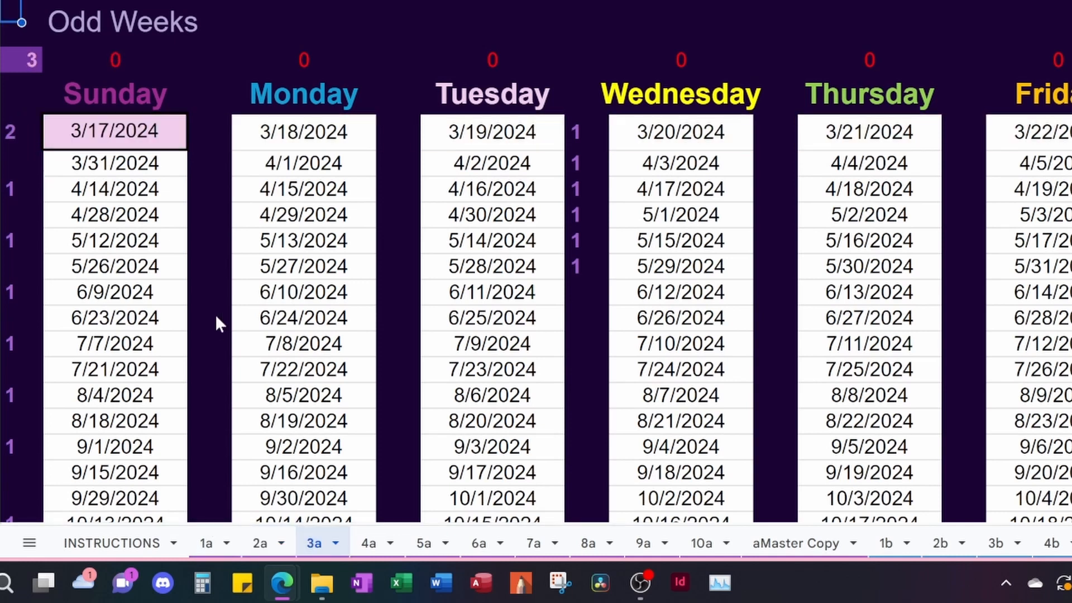
click(40, 140)
text(x)
key(Return)
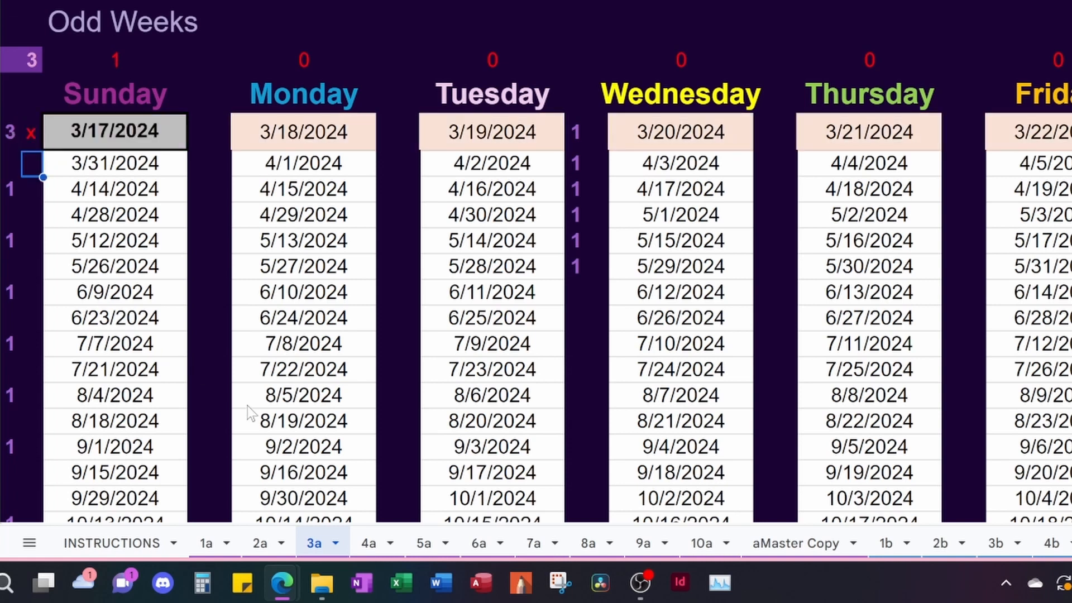
Step: Mark Sunday 3/17/2024 on sheet 4a with an x
click(359, 553)
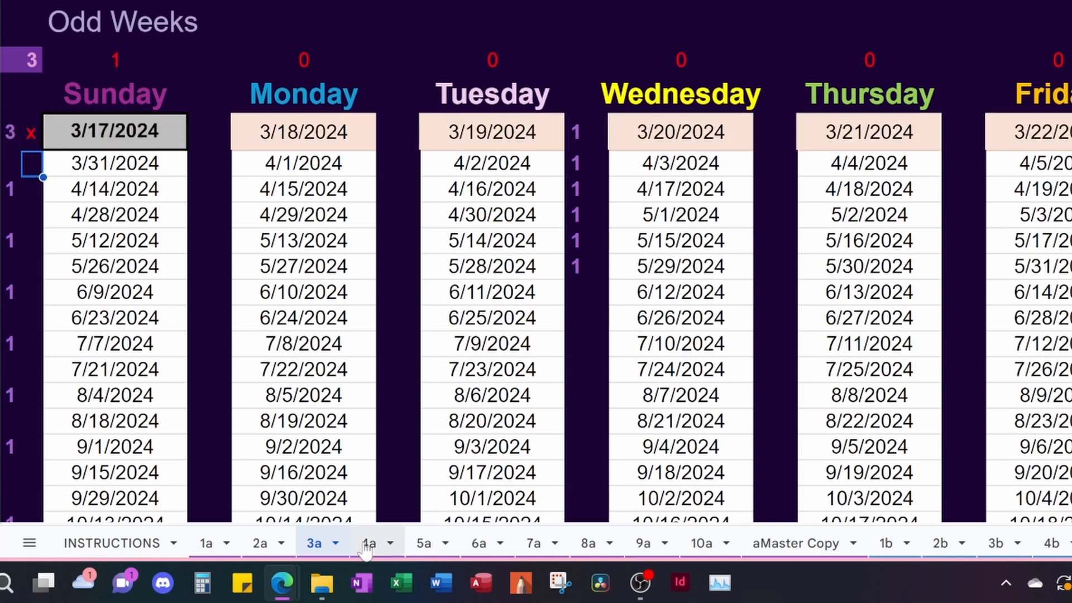
click(32, 135)
text(x)
key(Return)
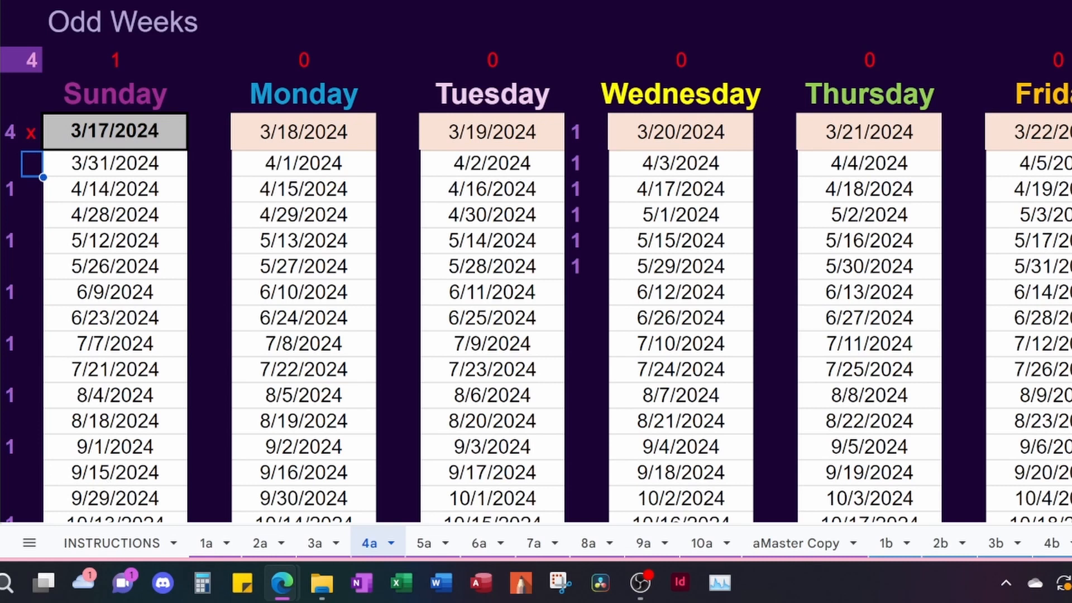
Step: Examine the Sunday column's total and the 3/17/2024 row on sheet 1a
click(206, 542)
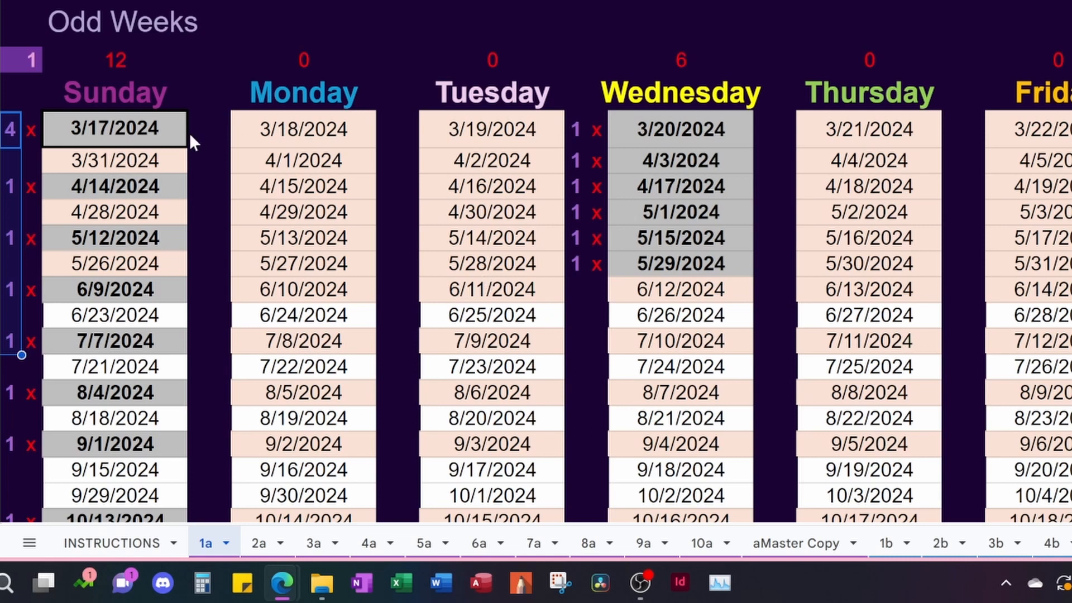
click(70, 147)
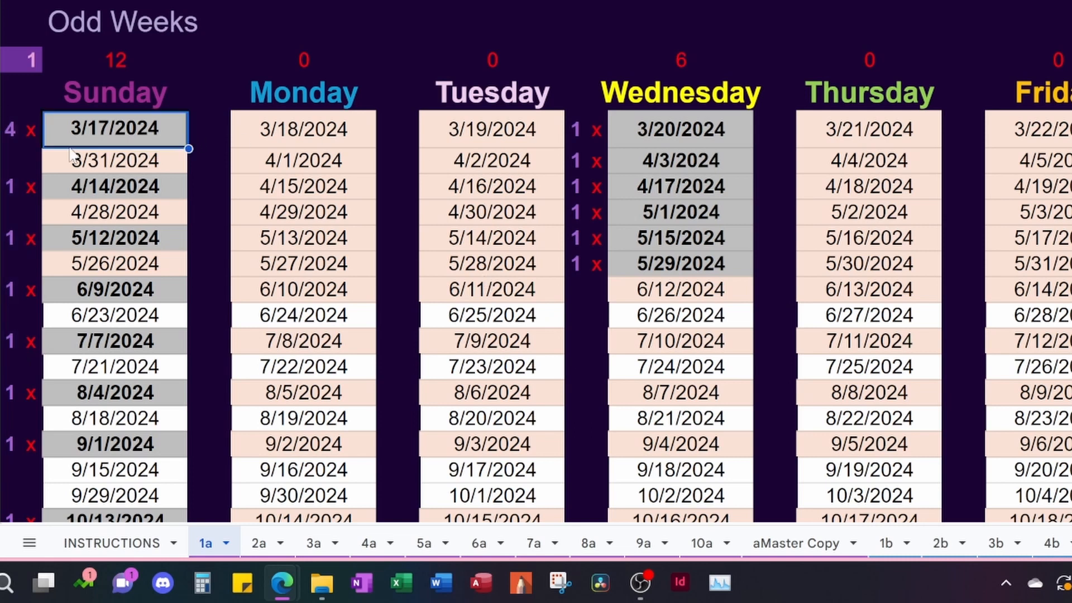
click(120, 1)
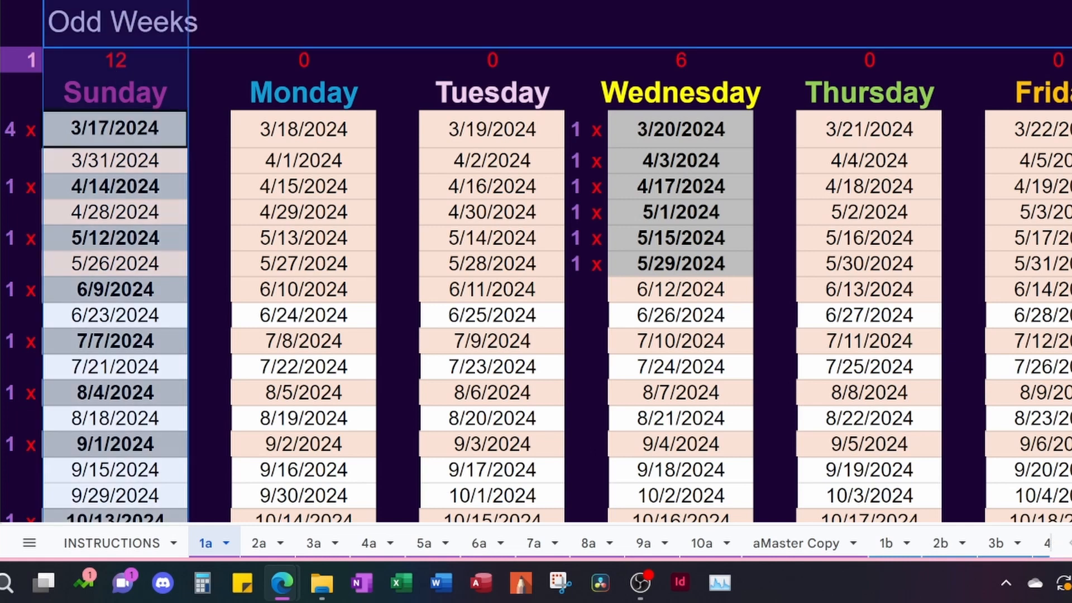
click(135, 60)
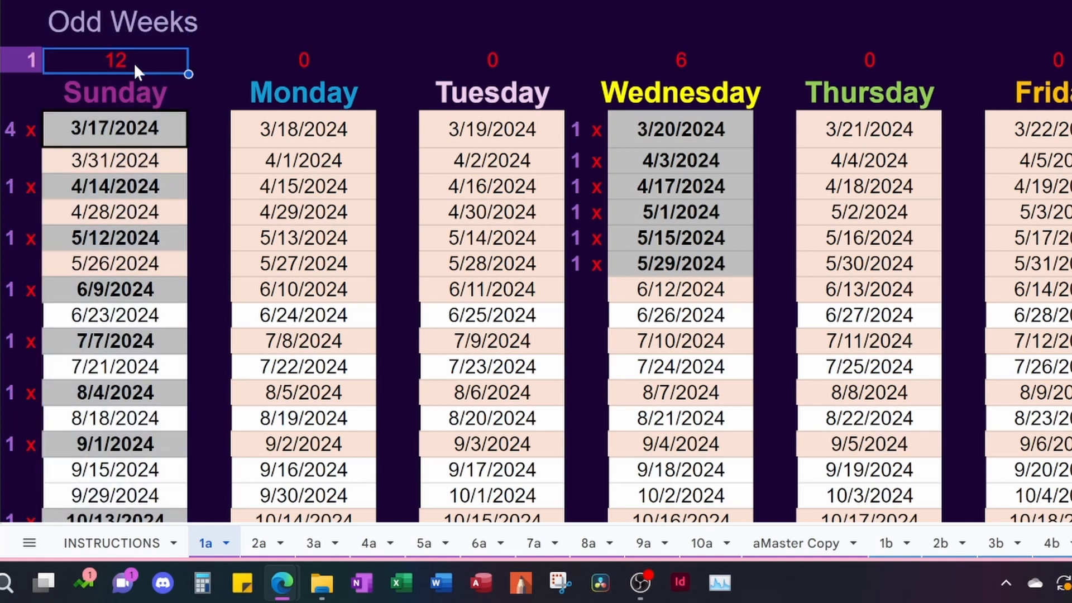
drag(116, 17, 112, 90)
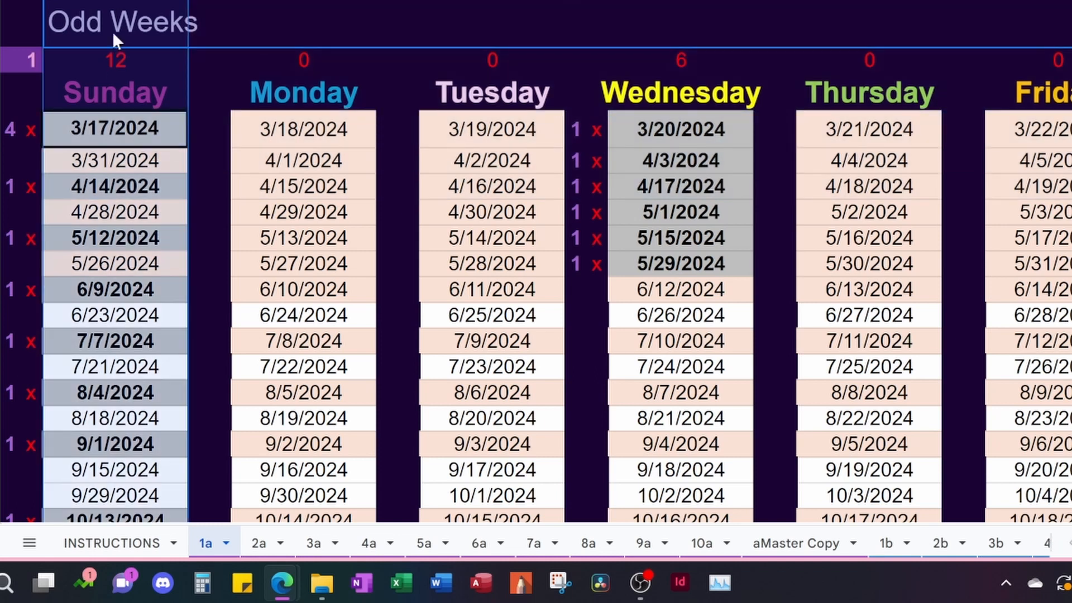
click(122, 62)
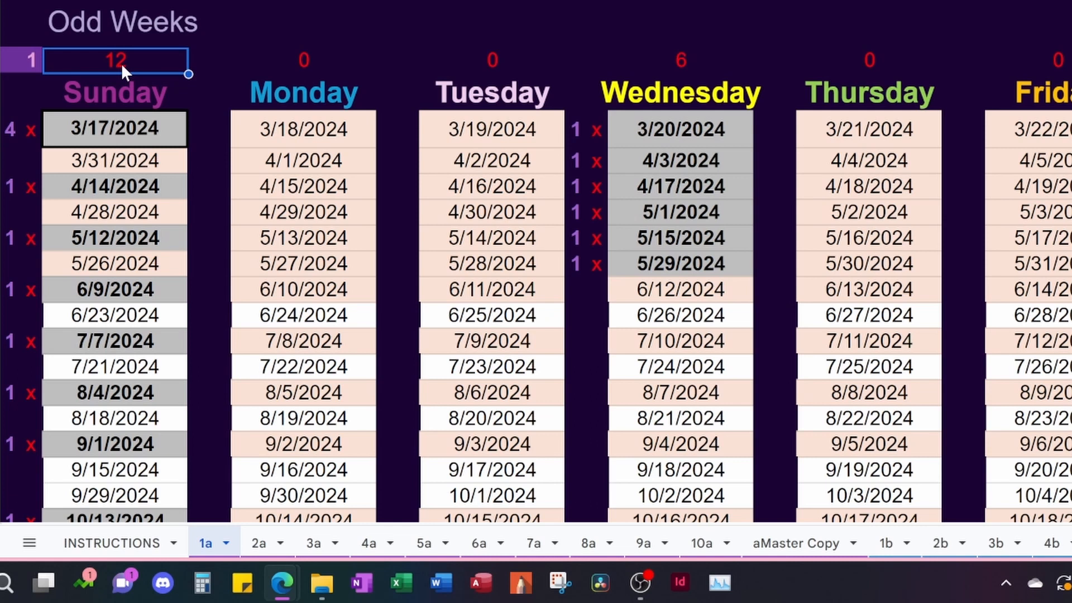
click(125, 140)
click(133, 0)
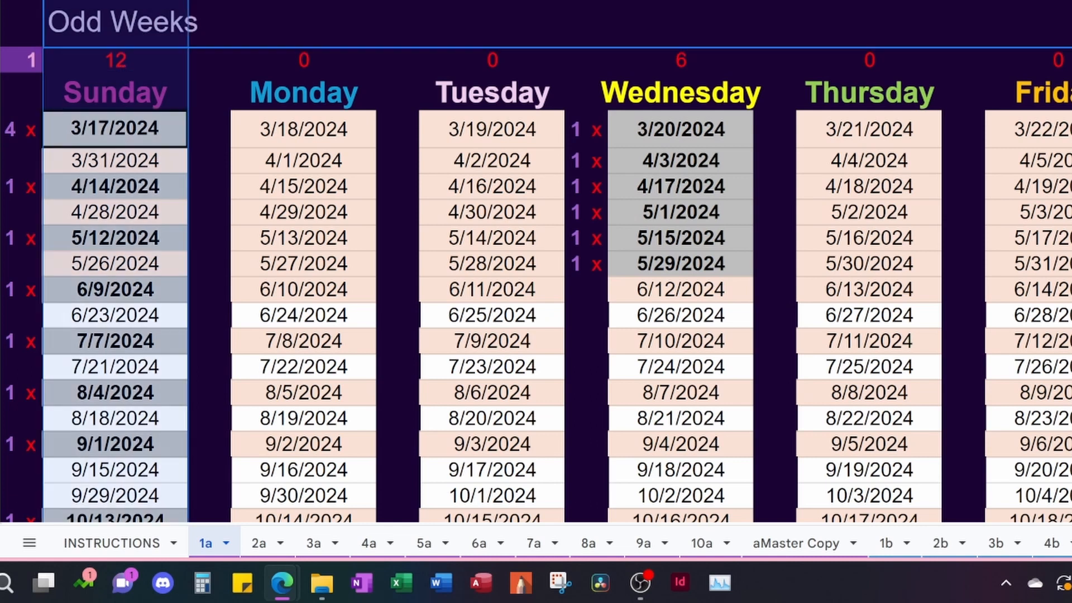
click(119, 91)
click(121, 133)
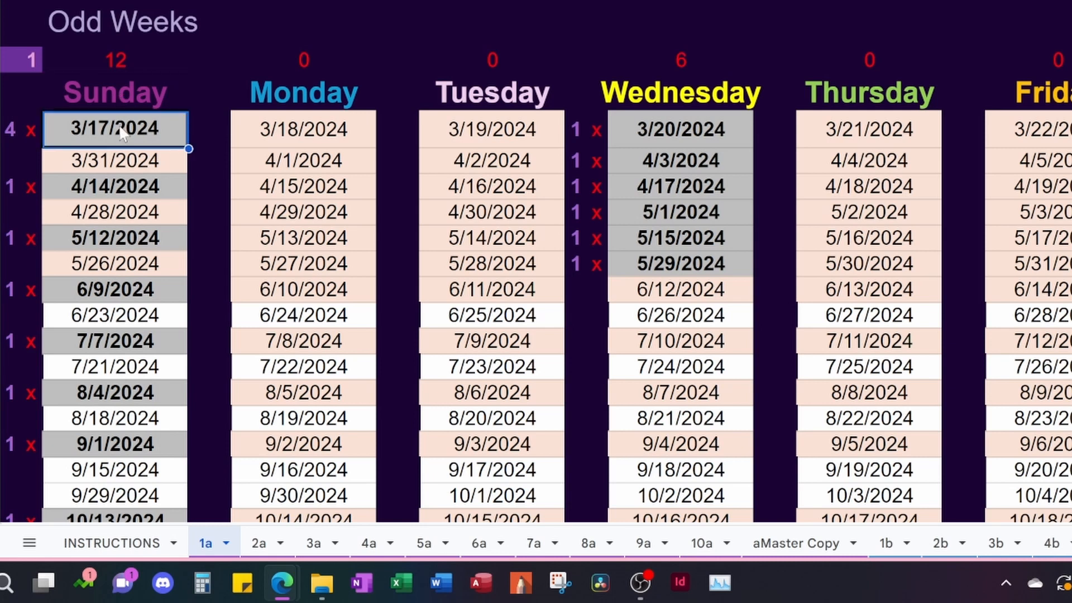
scroll(405, 366, down, 1)
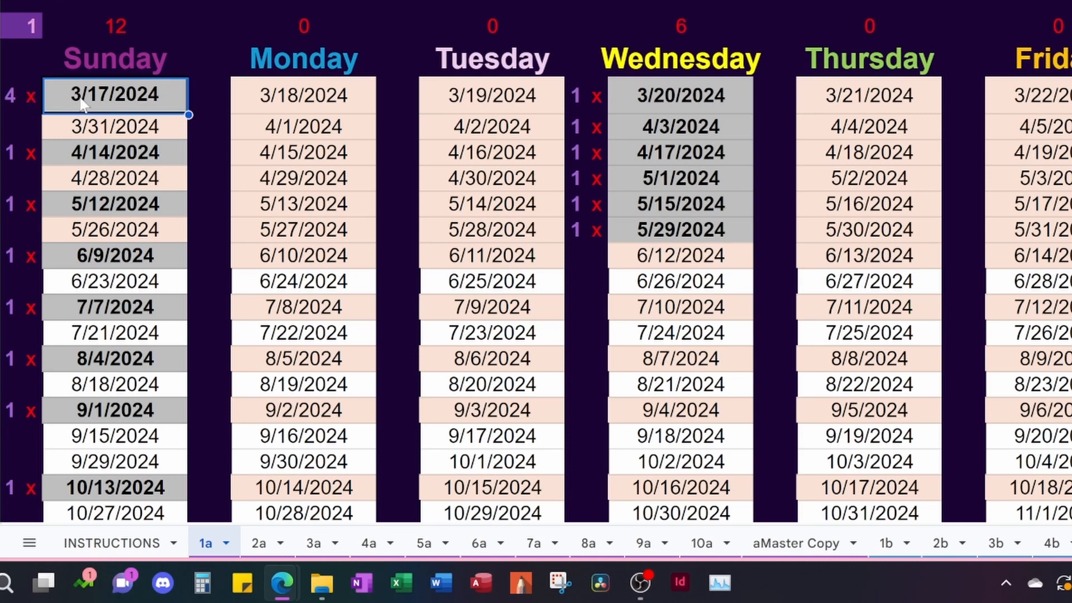
Step: Clear the x beside Sunday 3/17/2024 on sheet 1a and undo the deletion
click(38, 110)
key(Delete)
key(ctrl+z)
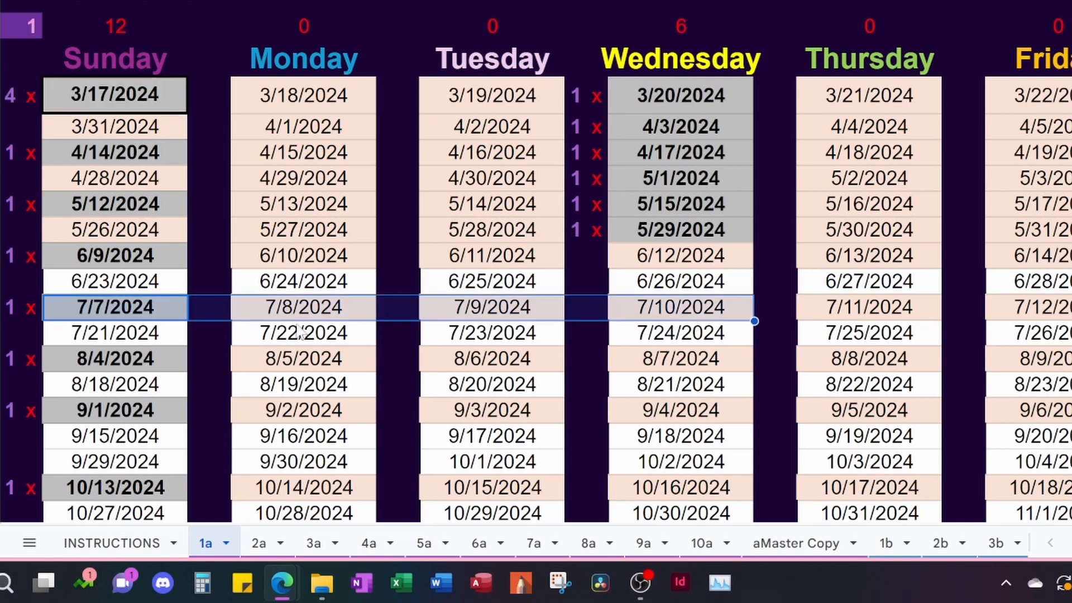
Step: Mark Tuesday 7/9/2024 in the week of 7/7/2024 on sheet 1a with an x
click(182, 318)
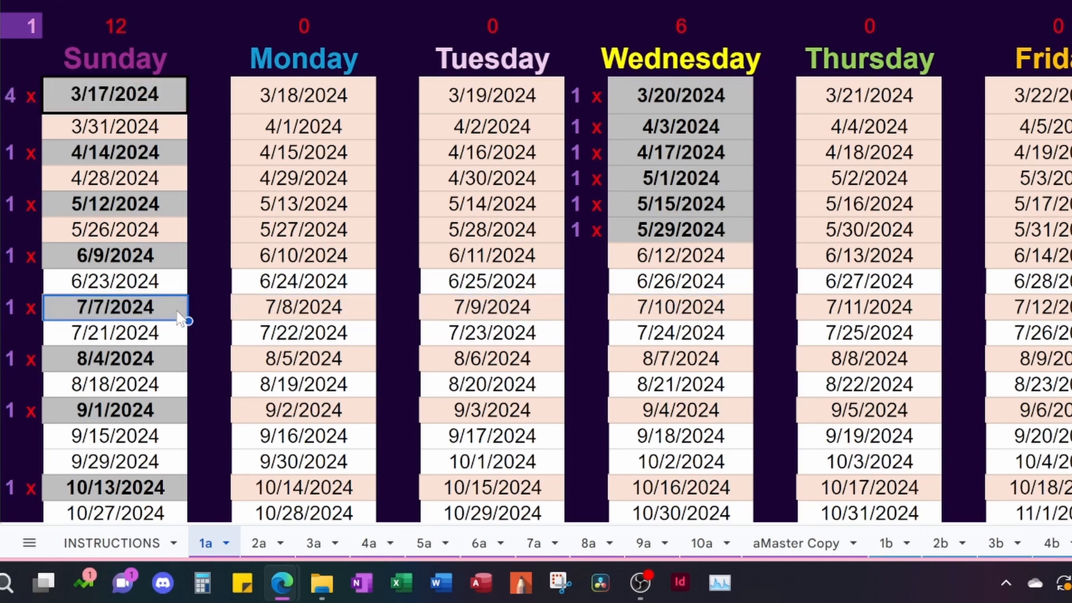
drag(182, 319, 1011, 310)
click(956, 309)
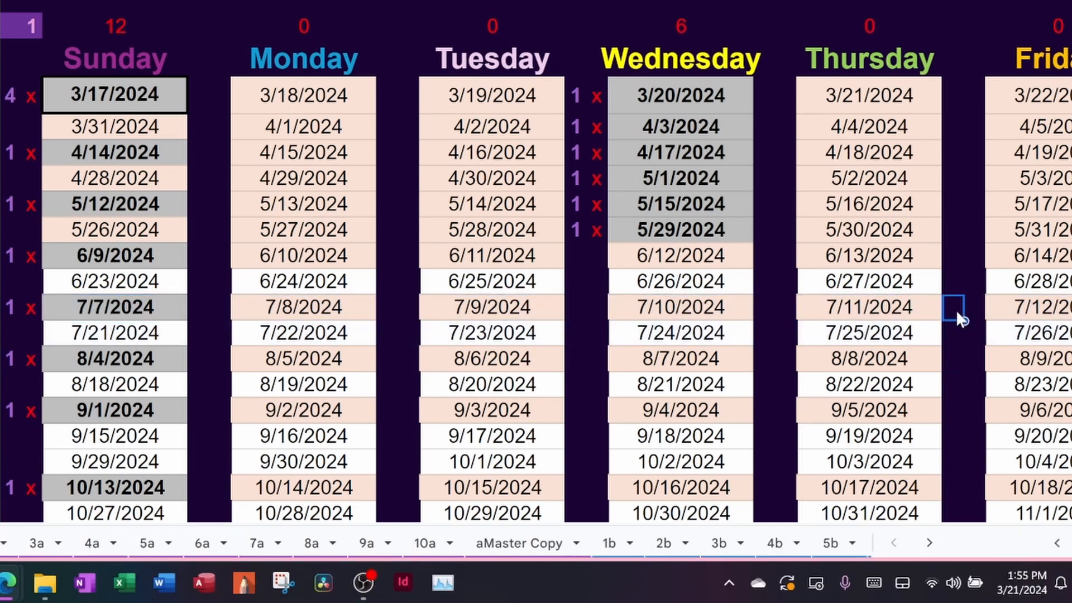
click(106, 316)
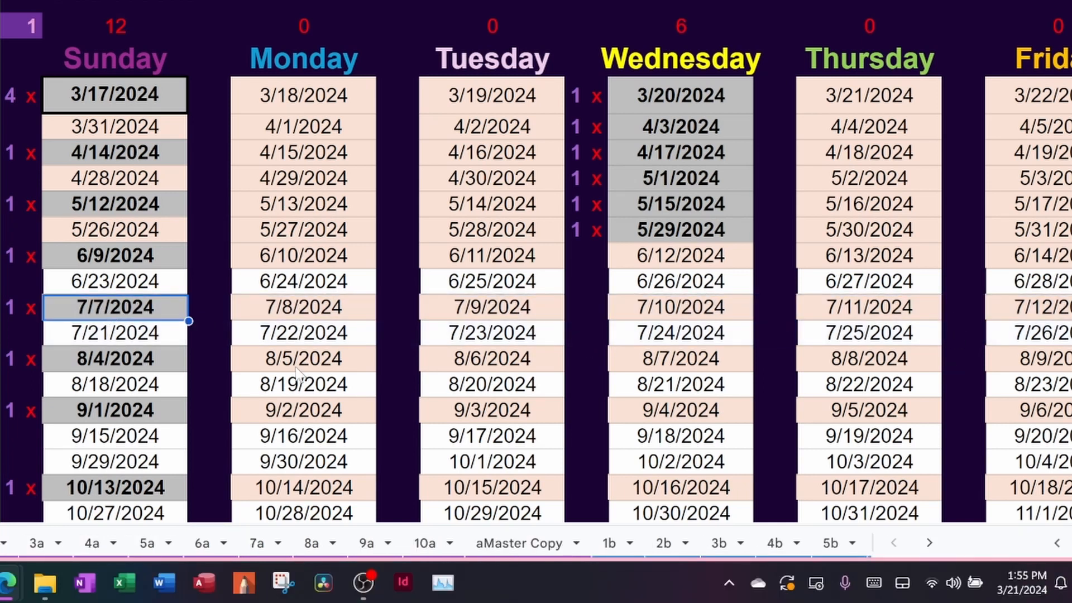
click(414, 314)
text(1)
key(Return)
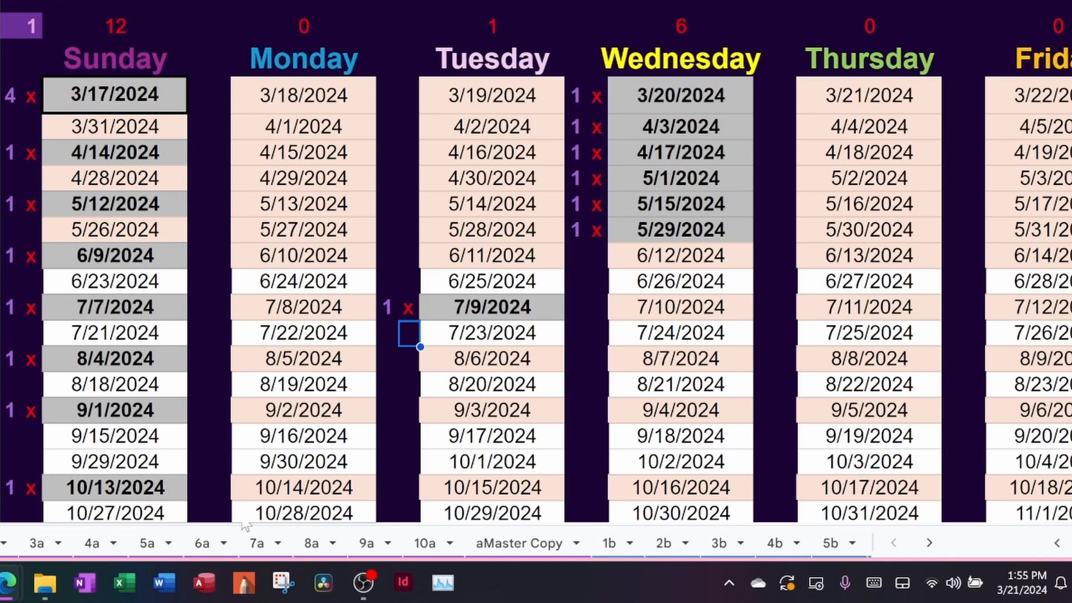
Step: Compare the Page totals of sheets 1a and 2a, and review the Odds, Evens and BOTH columns on sheet 2a
scroll(536, 280, right, 10)
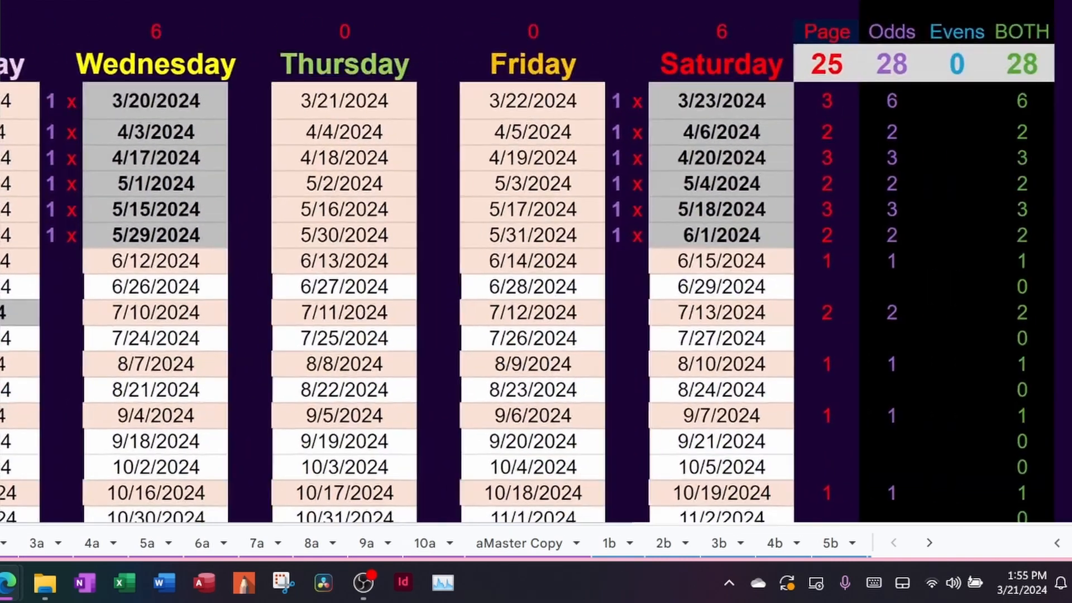
scroll(562, 268, up, 1)
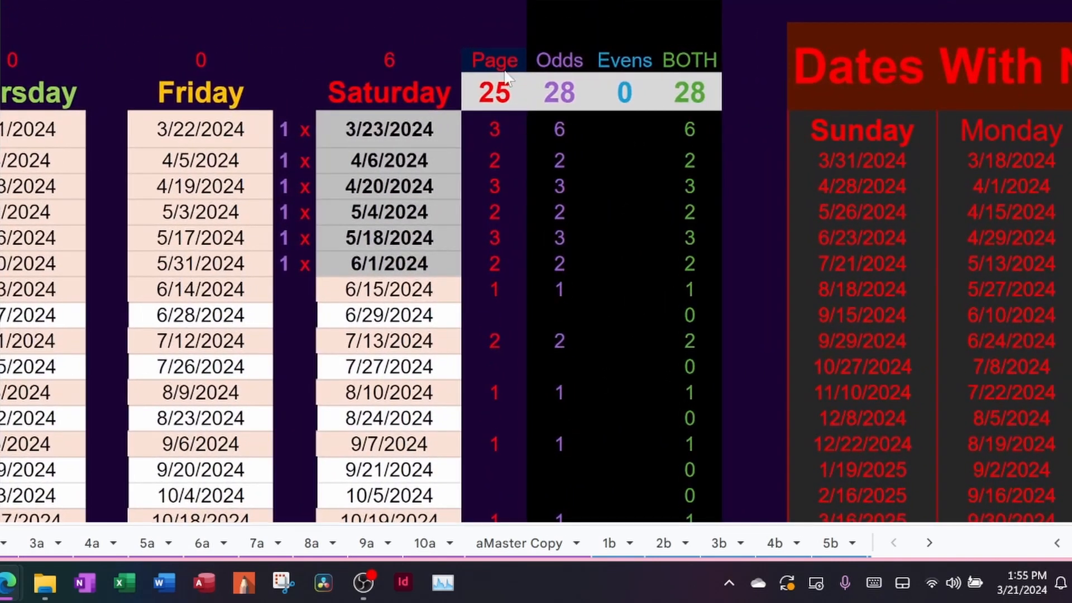
click(496, 58)
click(500, 13)
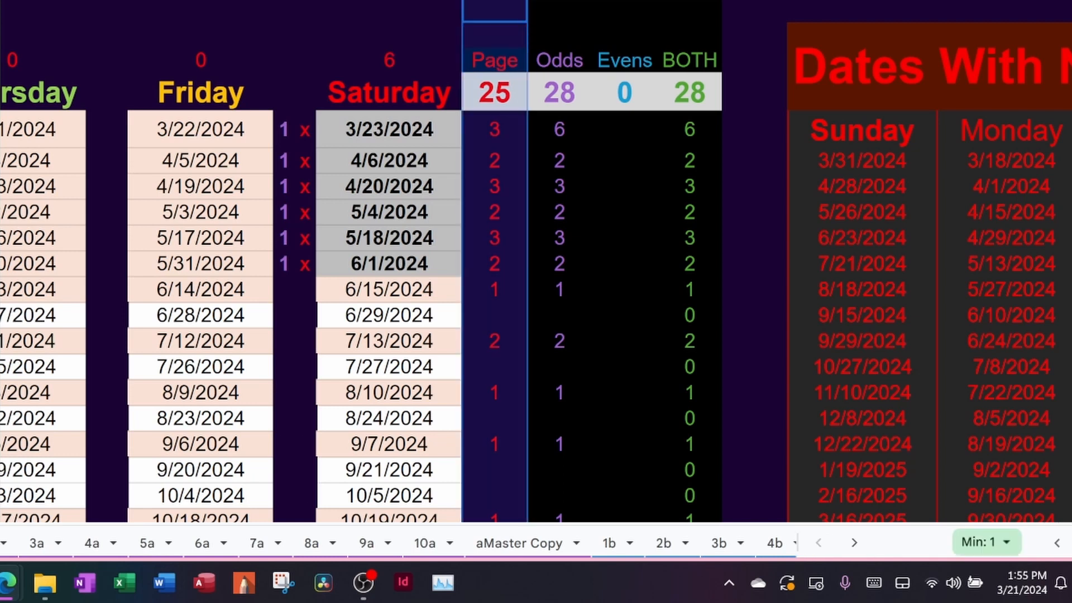
click(2, 545)
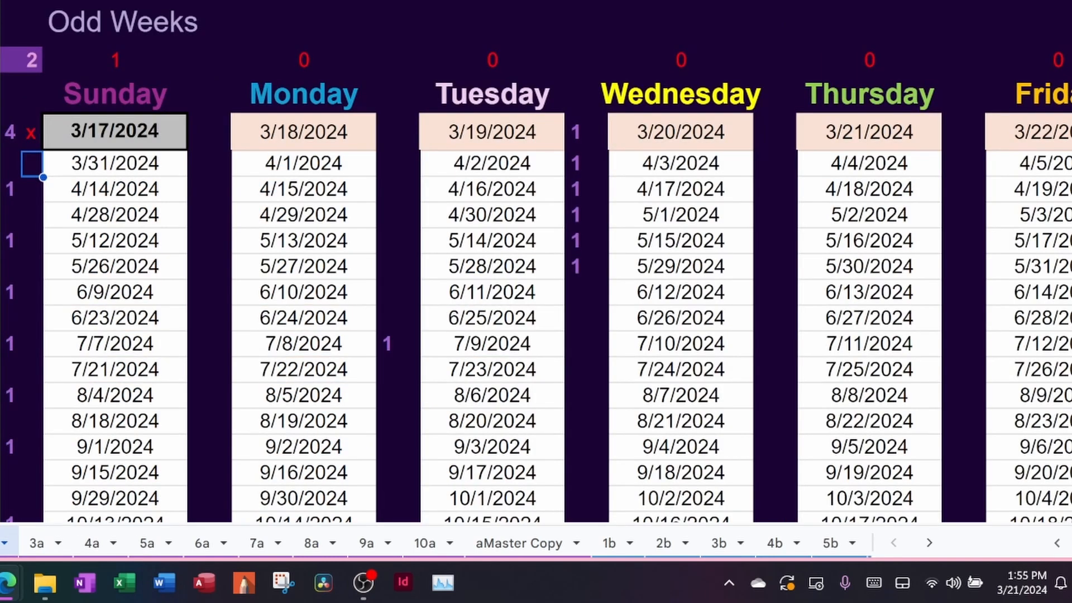
scroll(536, 268, right, 15)
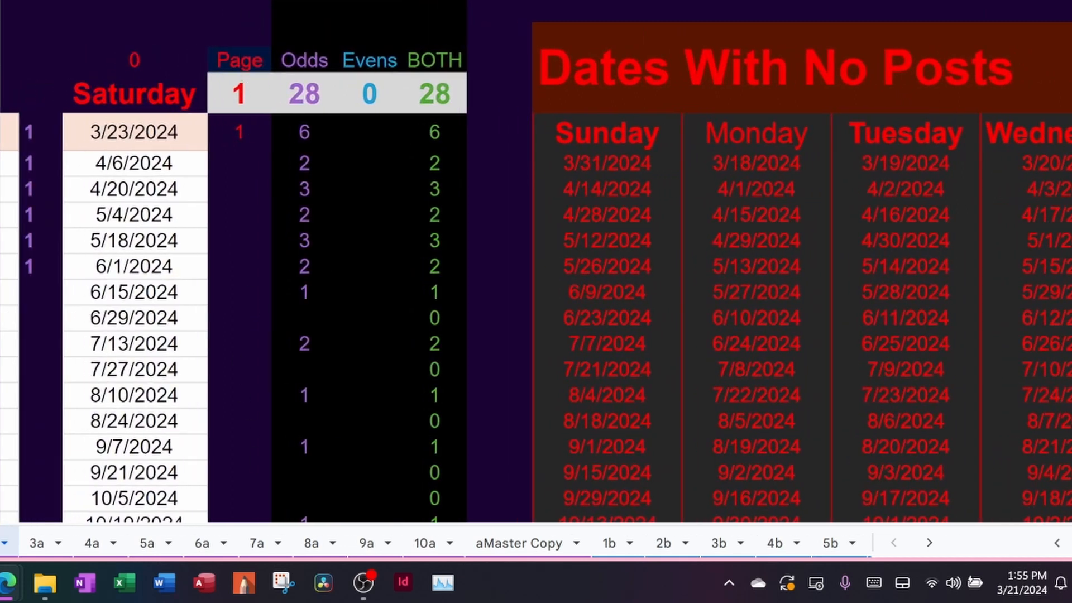
click(240, 6)
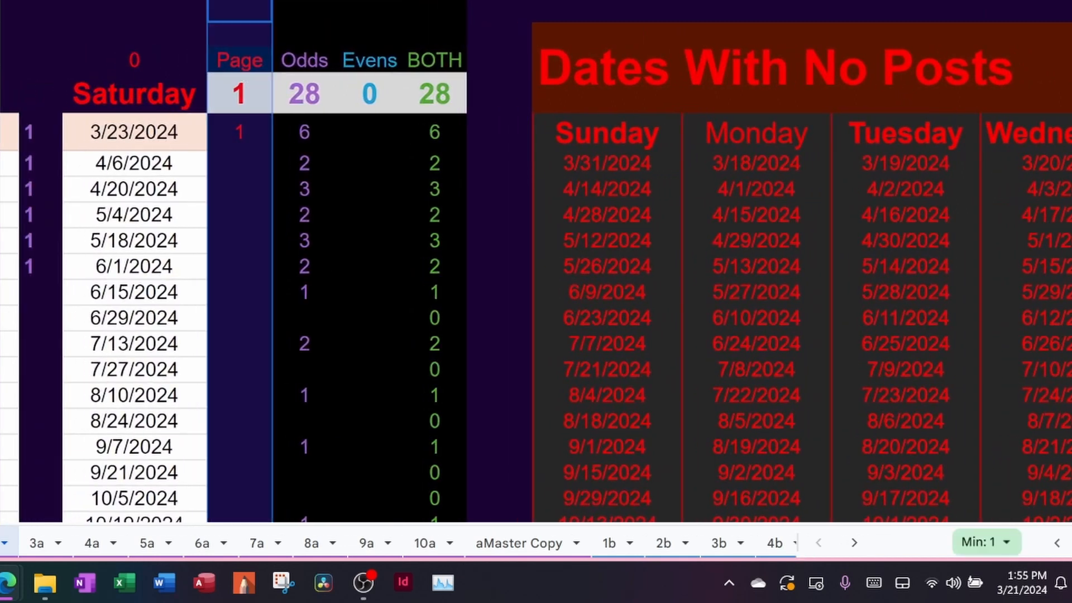
click(300, 6)
click(366, 5)
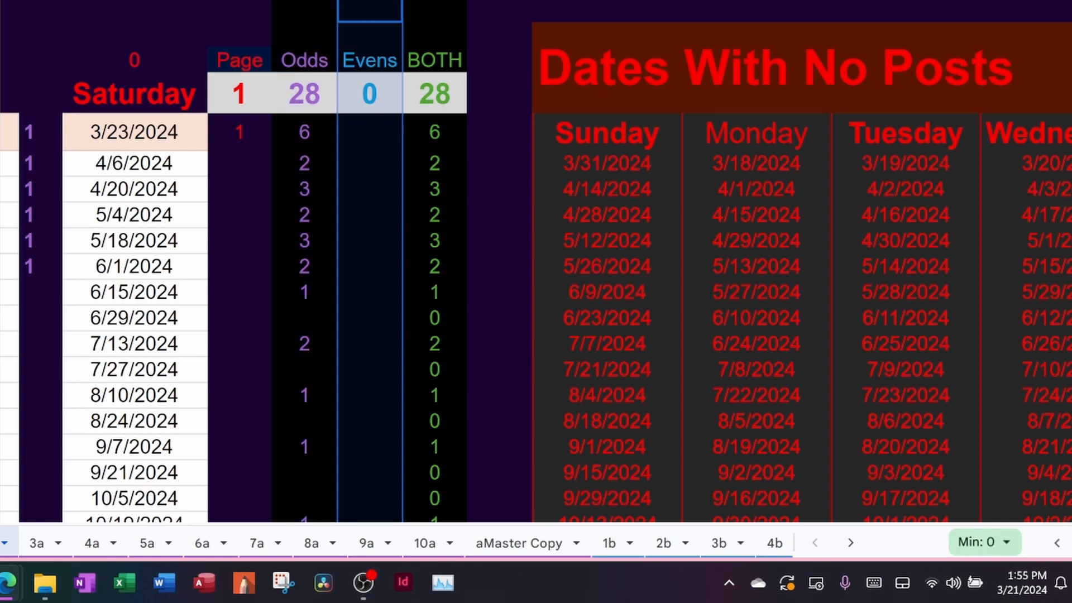
click(435, 5)
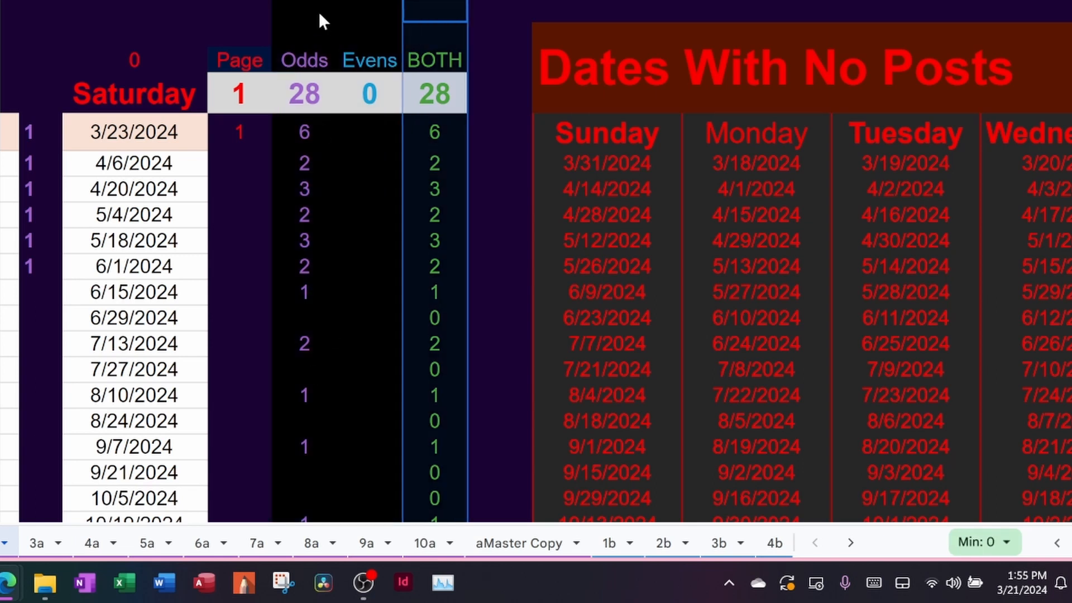
click(239, 6)
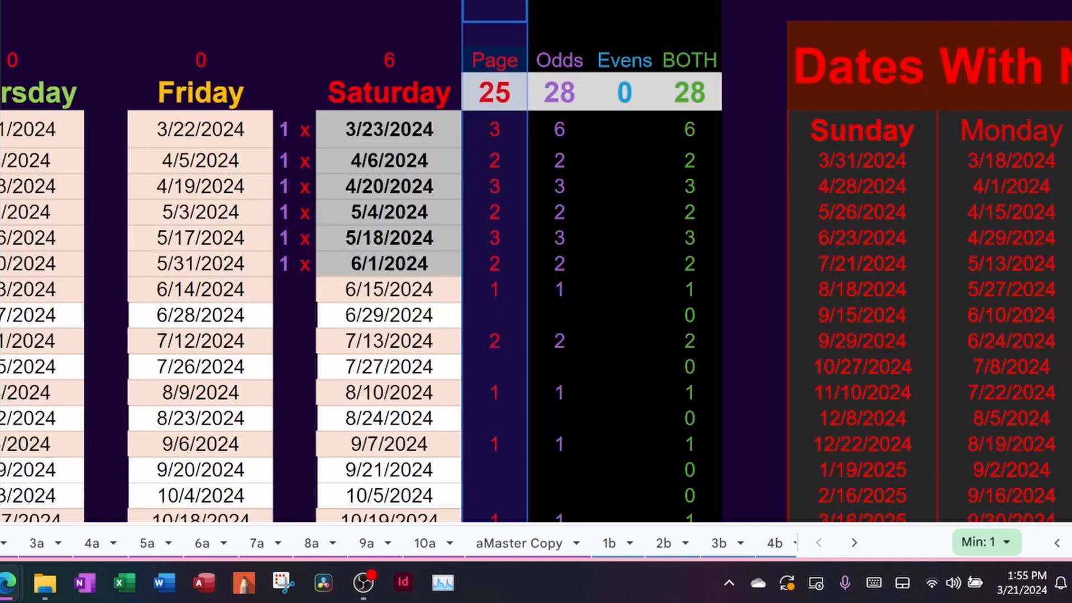
Step: Examine the BOTH column and the Page column's weekly counts and total on sheet 1a against the day columns
click(675, 2)
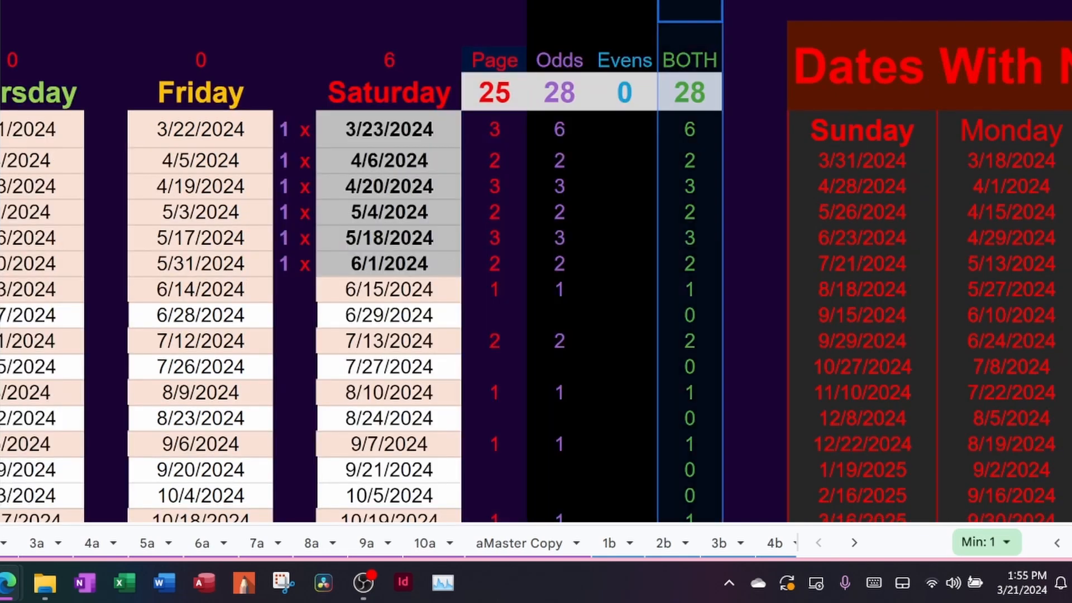
click(510, 5)
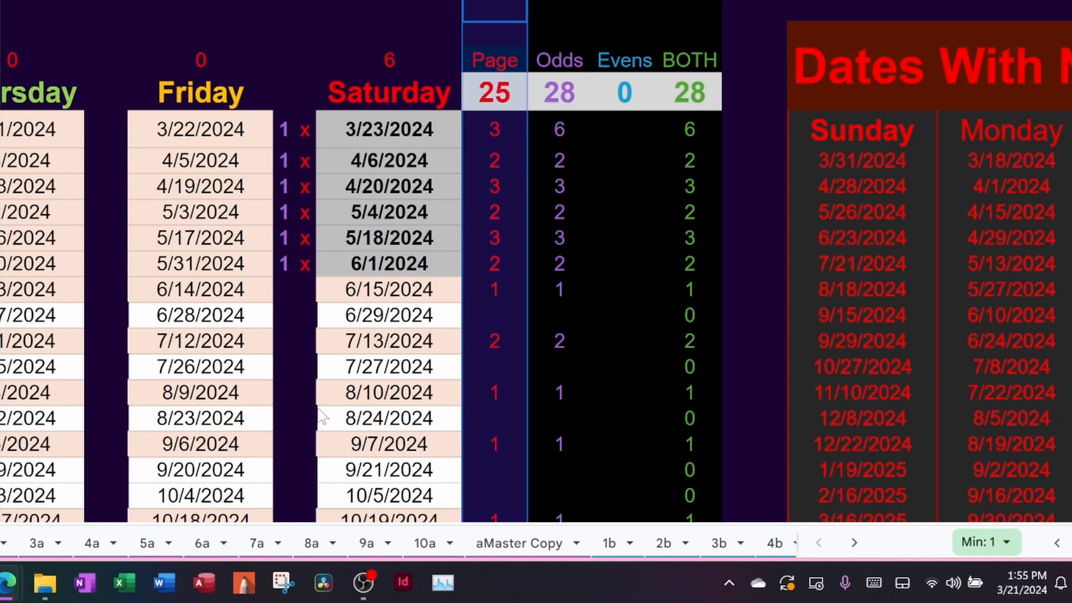
click(498, 132)
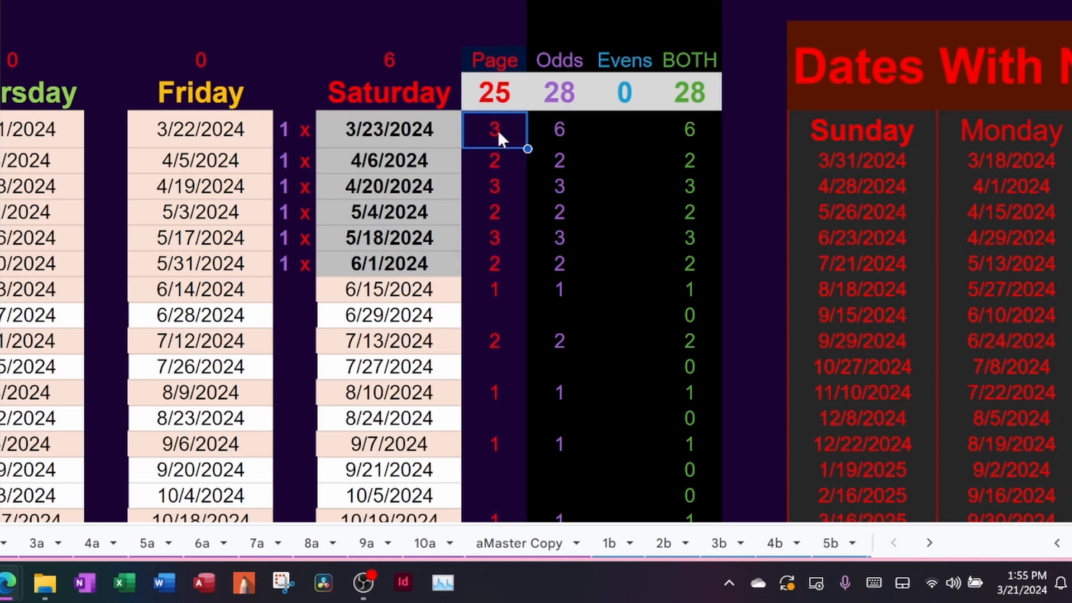
click(502, 98)
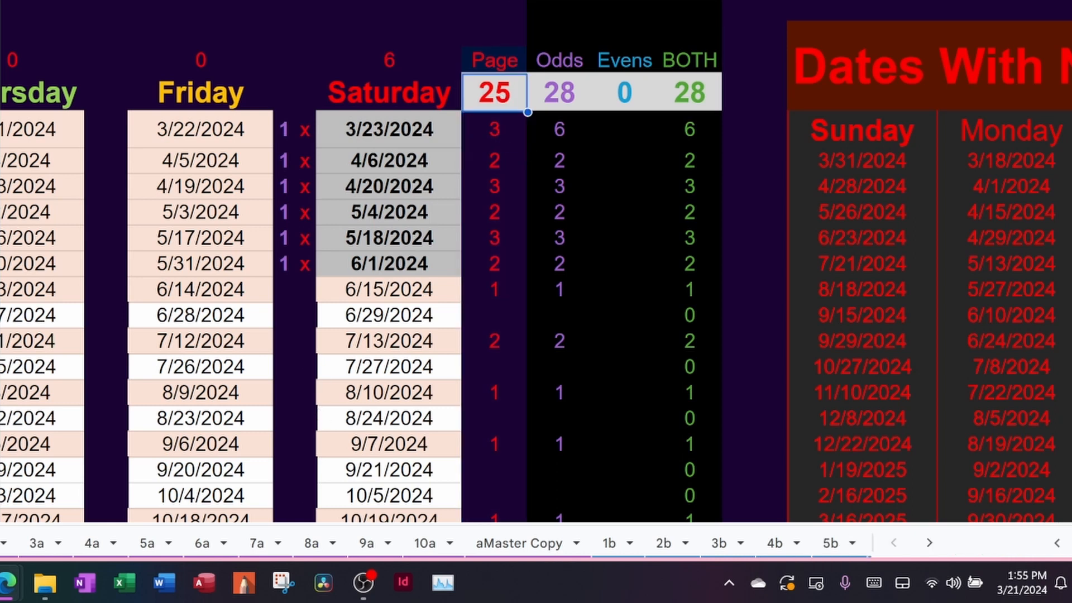
click(510, 5)
click(493, 141)
drag(491, 142, 494, 377)
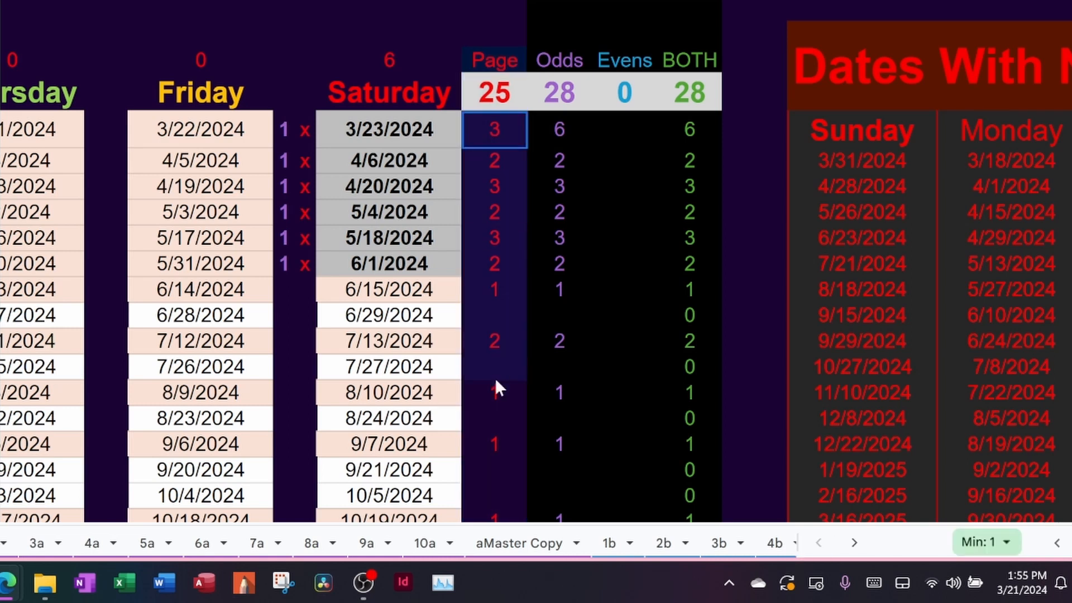
click(494, 128)
click(496, 32)
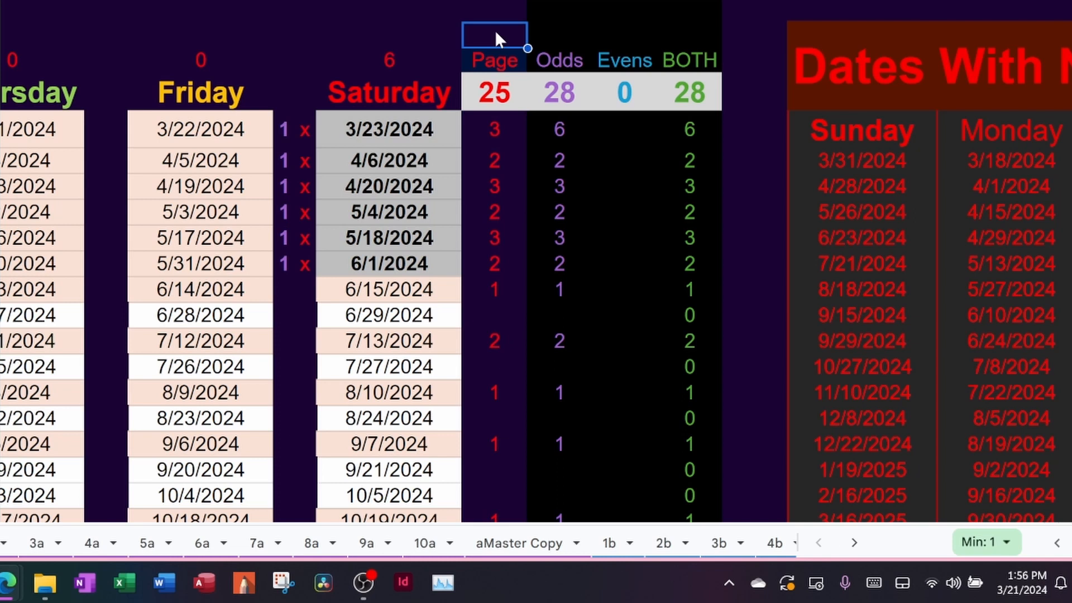
click(497, 94)
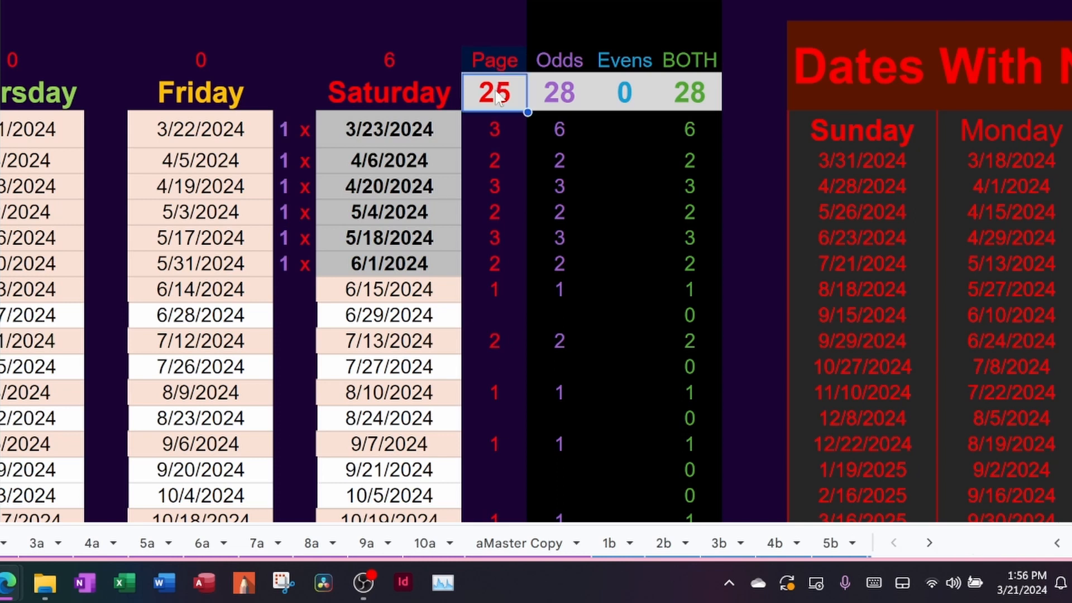
scroll(499, 96, left, 7)
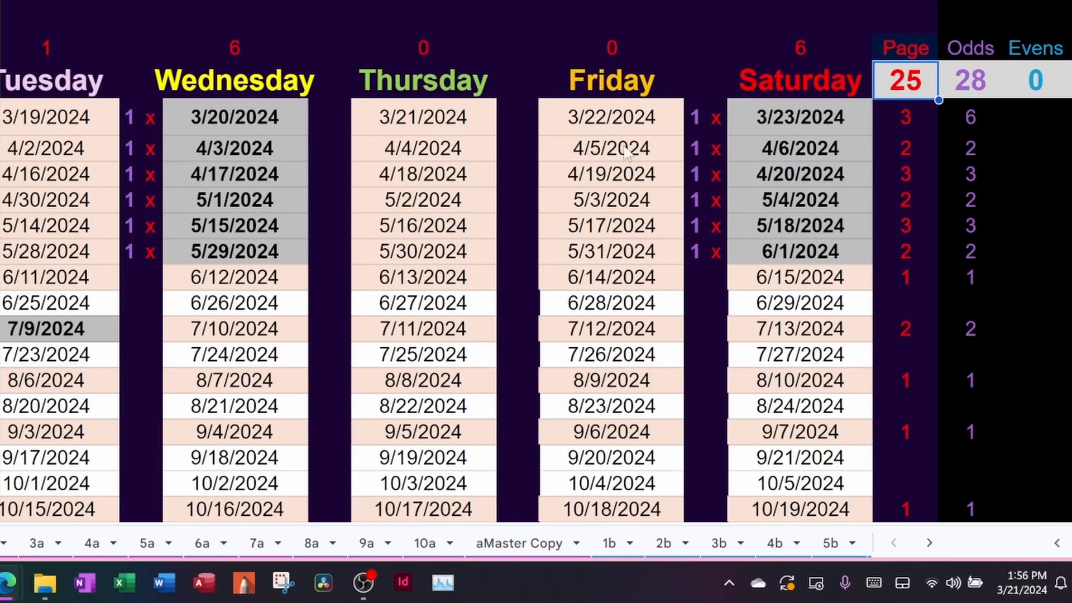
Step: Compare the Page count for the week of 3/17/2024 with that week's marked days and the number beside its Sunday date
drag(904, 117, 907, 254)
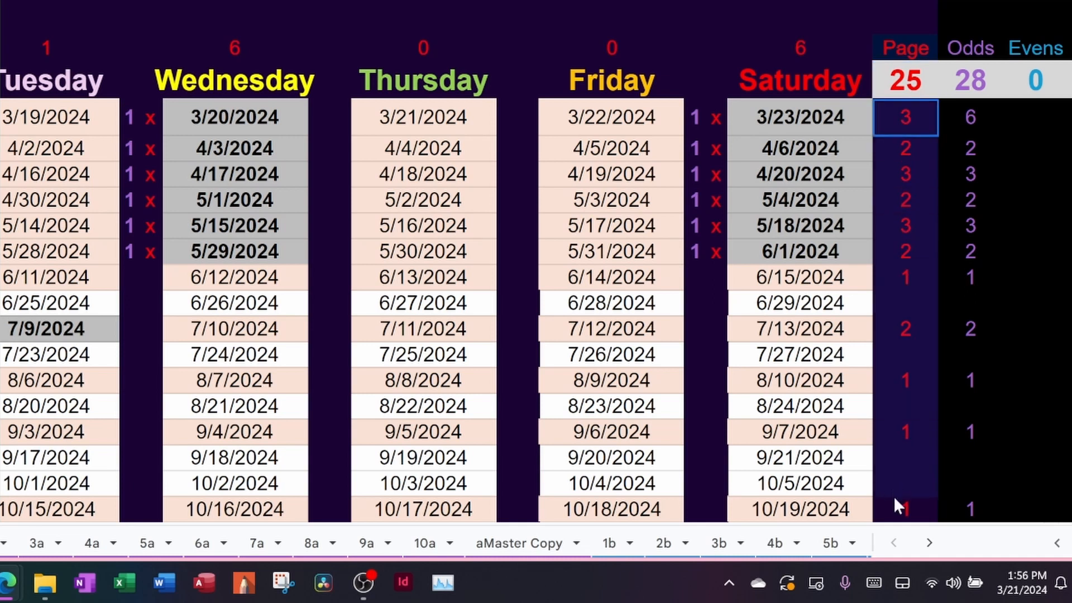
drag(894, 498, 112, 126)
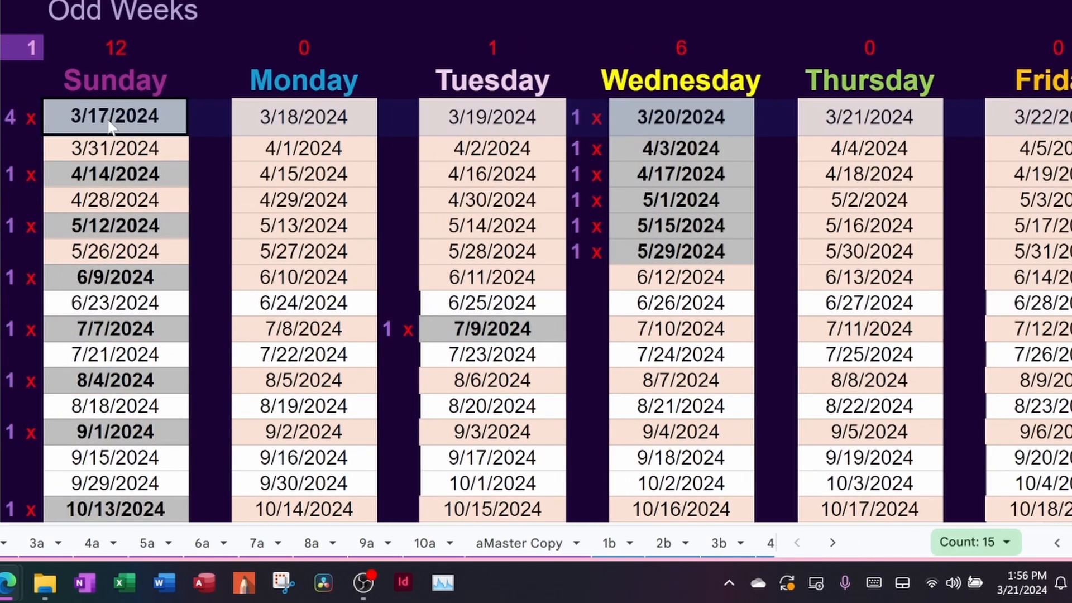
click(11, 117)
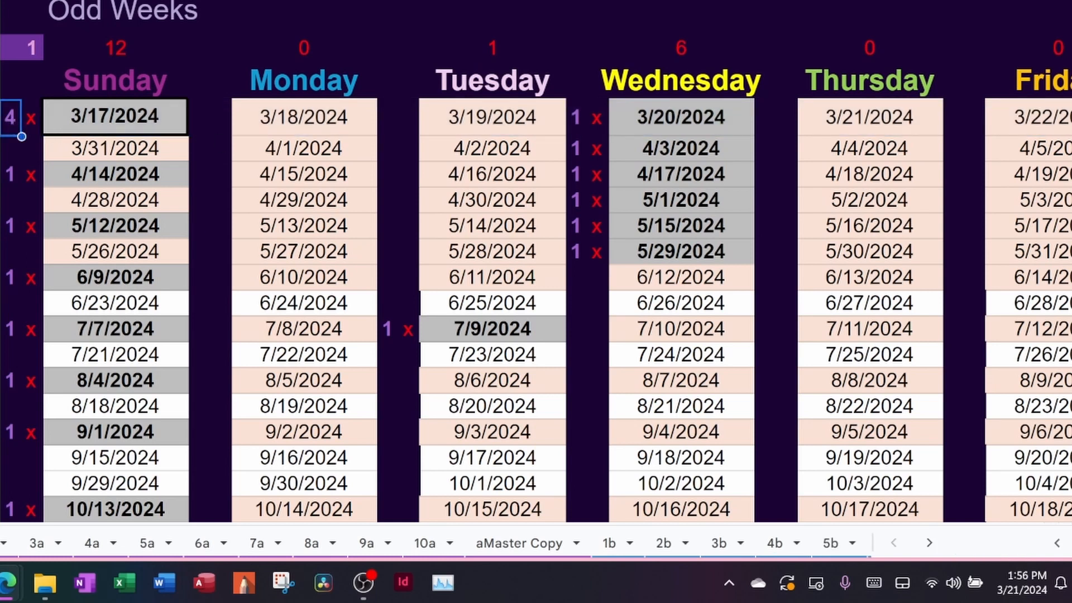
scroll(424, 190, right, 10)
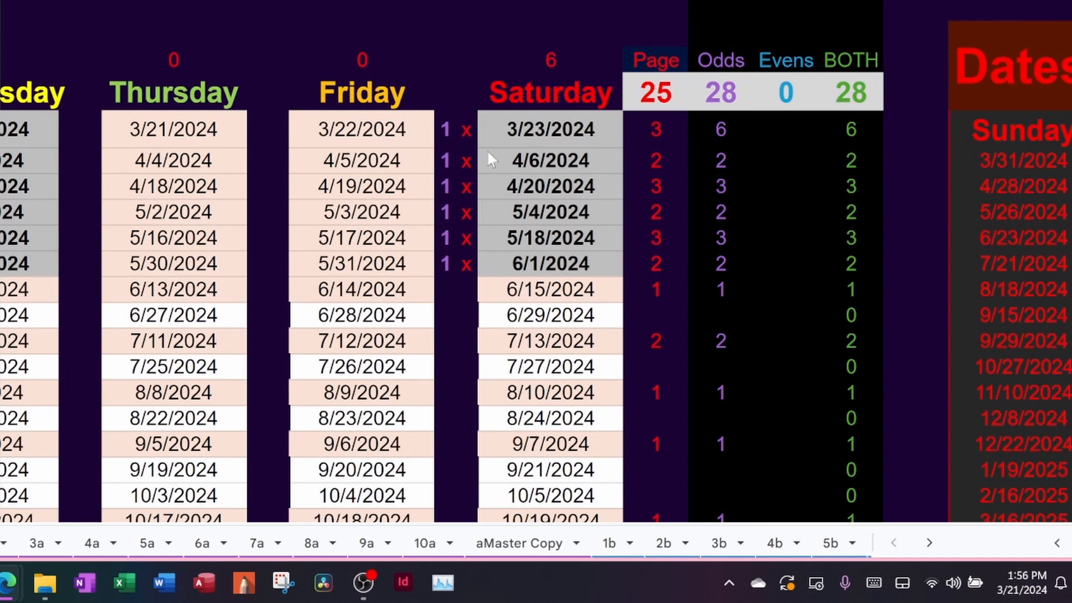
click(662, 137)
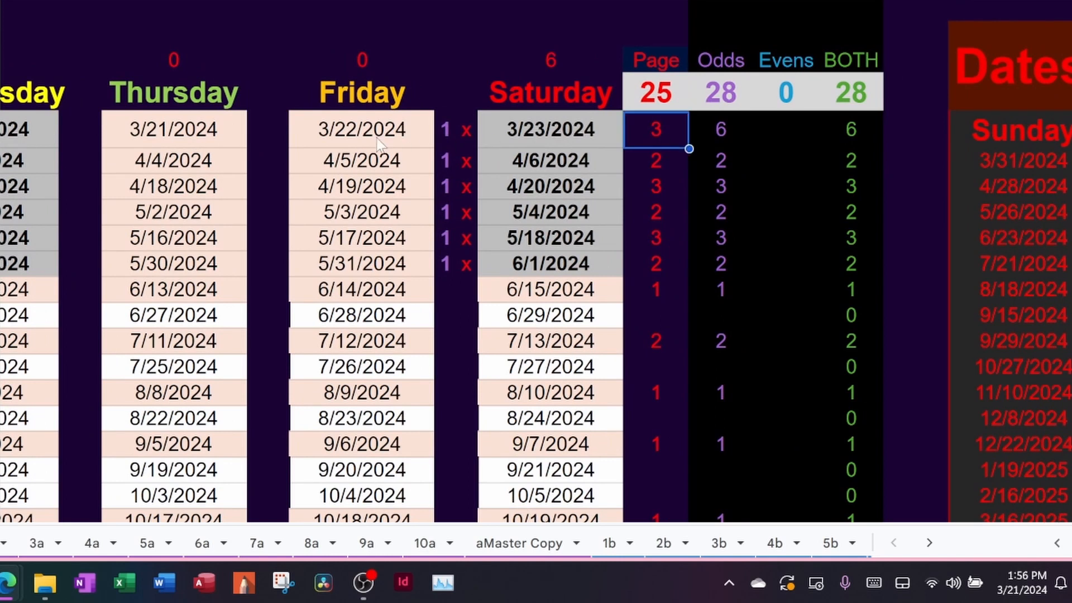
scroll(377, 144, left, 10)
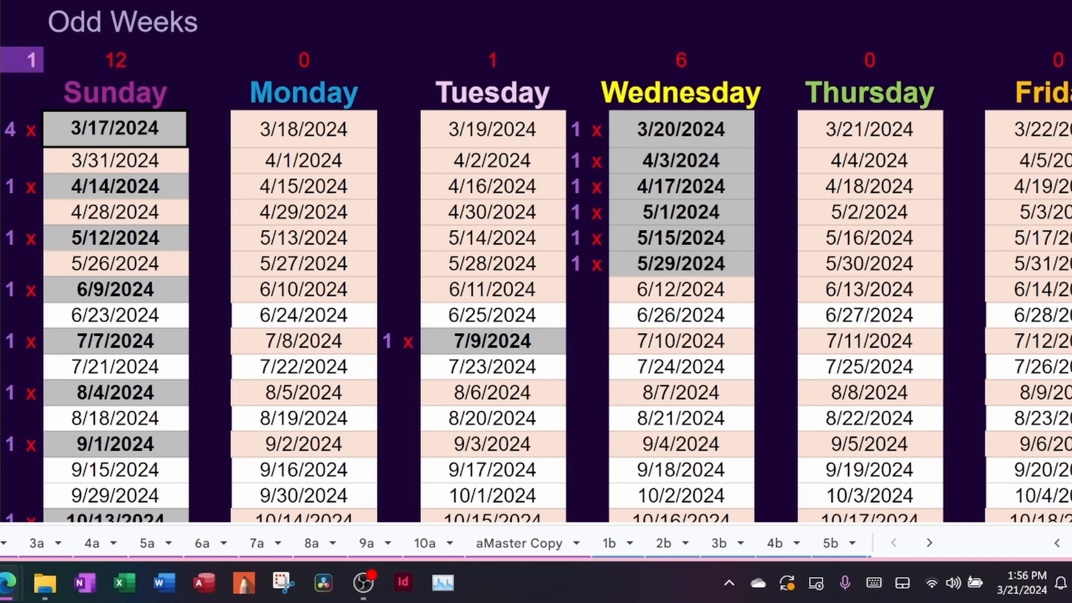
Step: Set the sheet zoom to 100% and review the whole Odd Weeks date grid starting from Sunday 3/17/2024
click(138, 1)
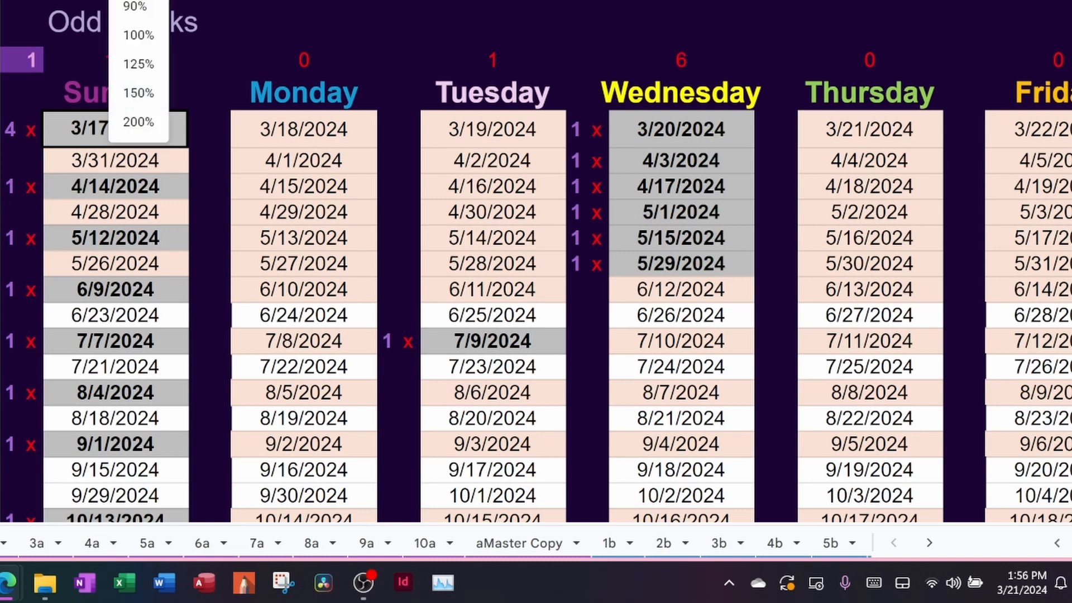
click(138, 35)
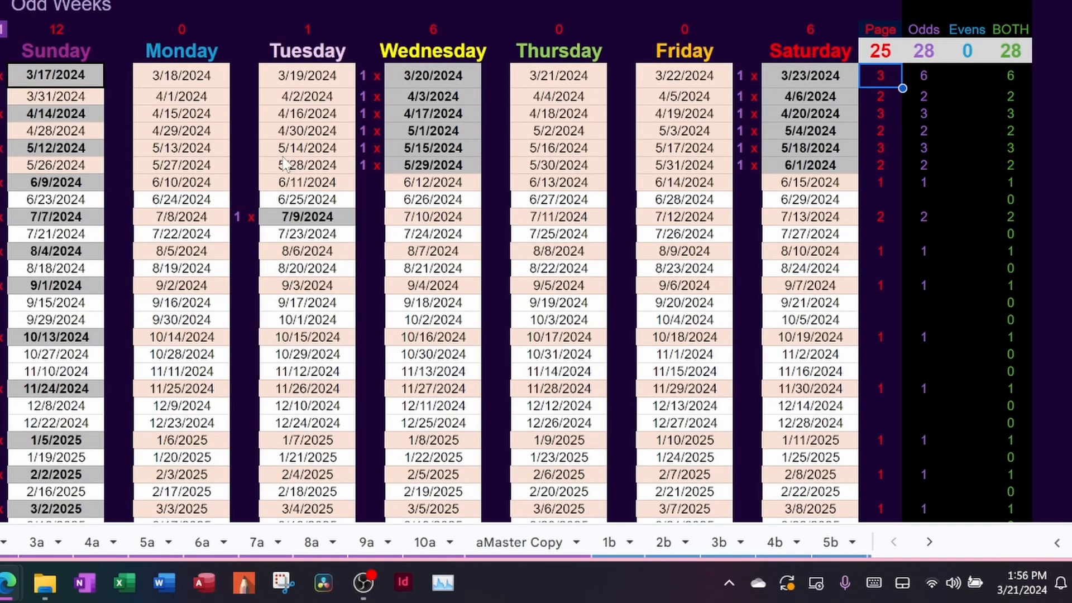
click(360, 239)
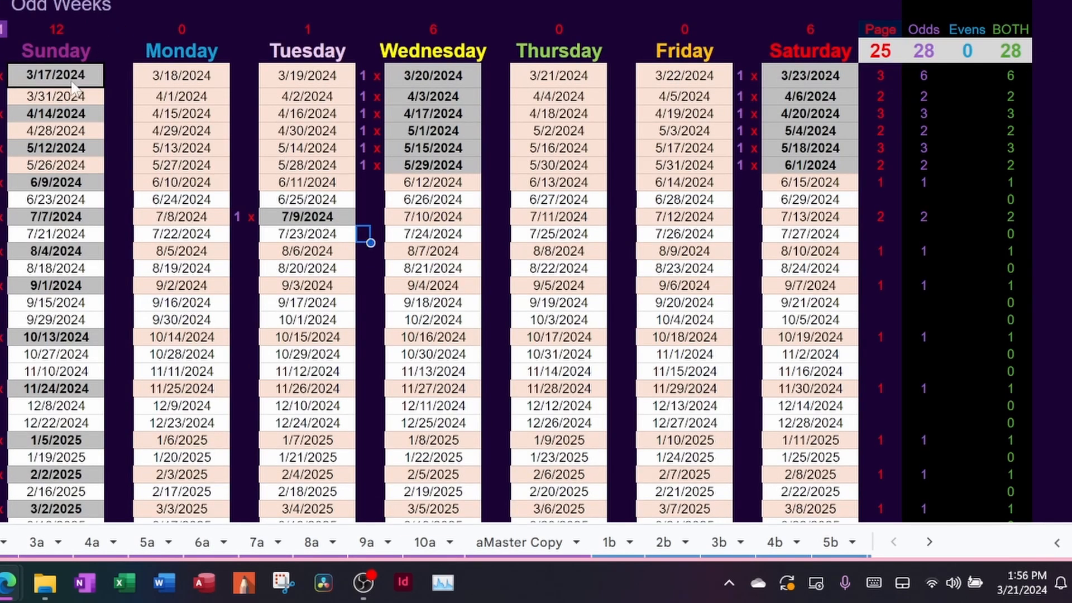
drag(73, 82, 744, 514)
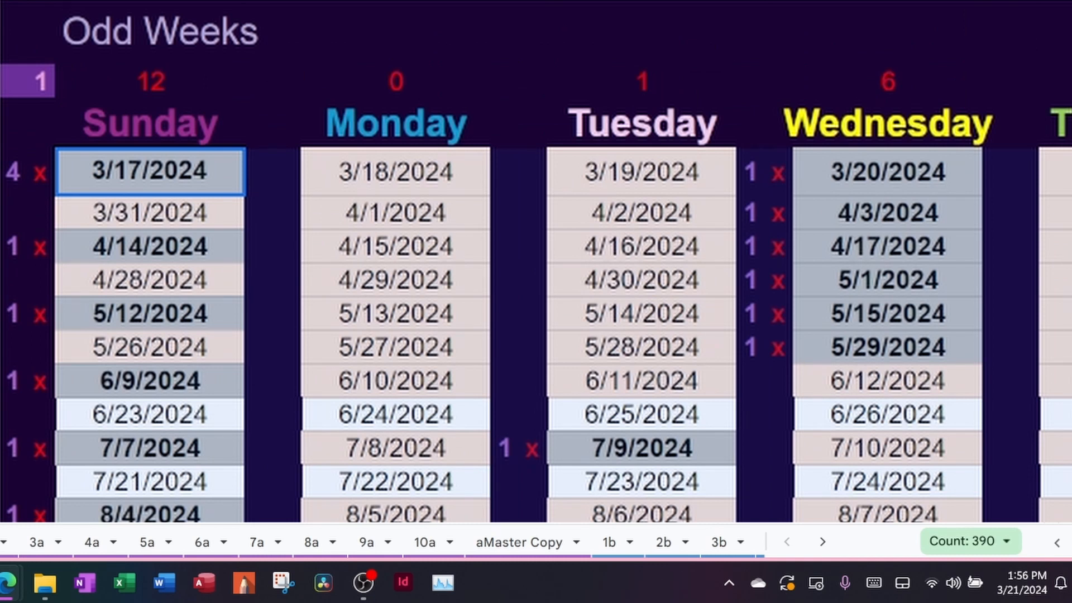
drag(744, 514, 748, 517)
click(1061, 503)
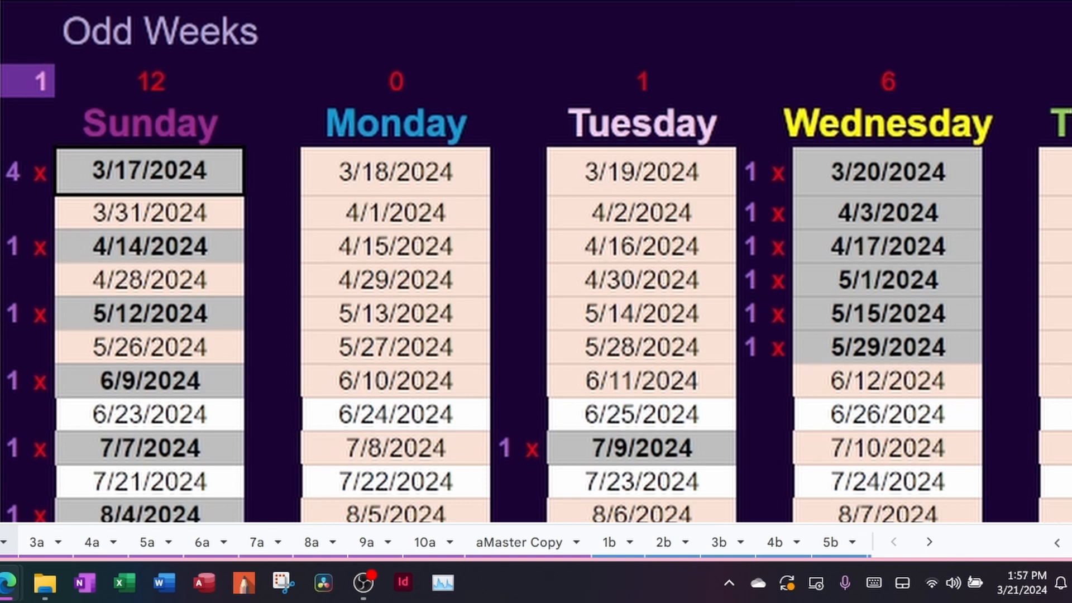
Step: Trace the 3/17/2024 week row from Sunday through Saturday to its Page count
click(887, 128)
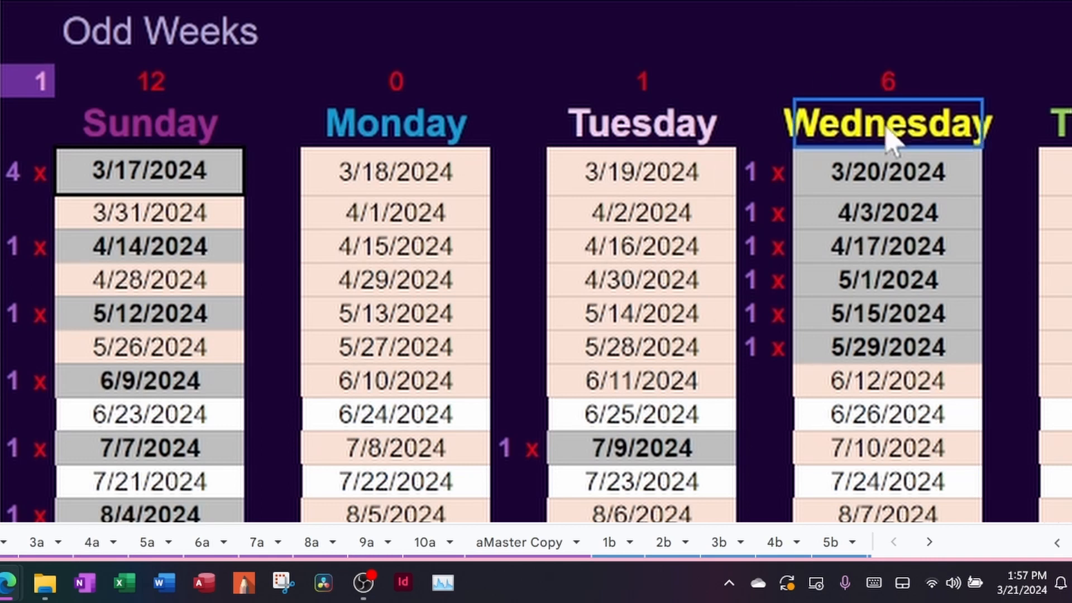
click(14, 189)
click(150, 31)
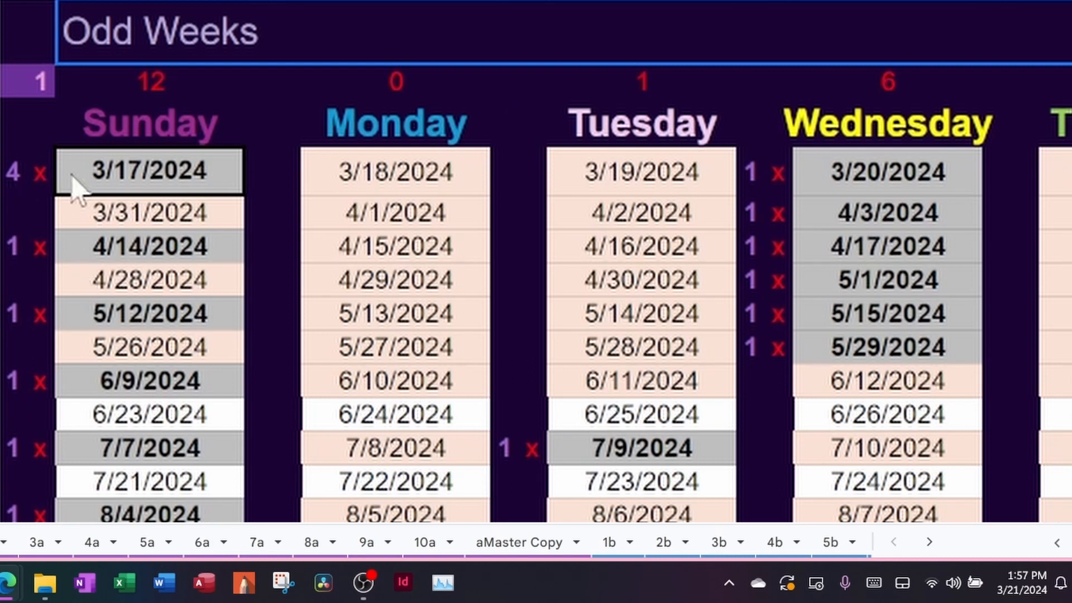
drag(121, 179, 977, 181)
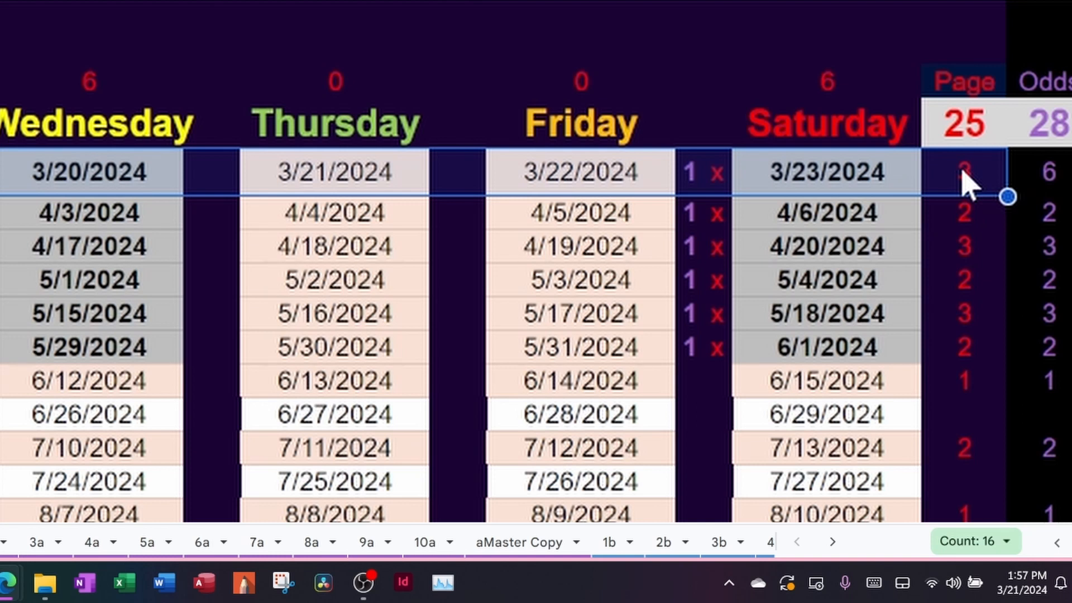
click(967, 180)
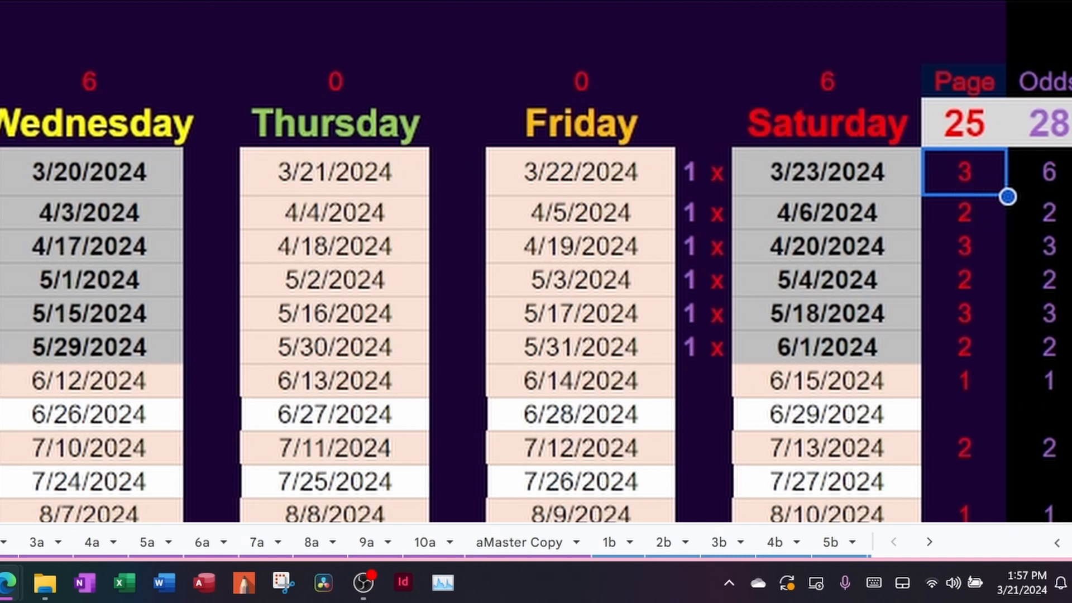
drag(78, 104, 945, 103)
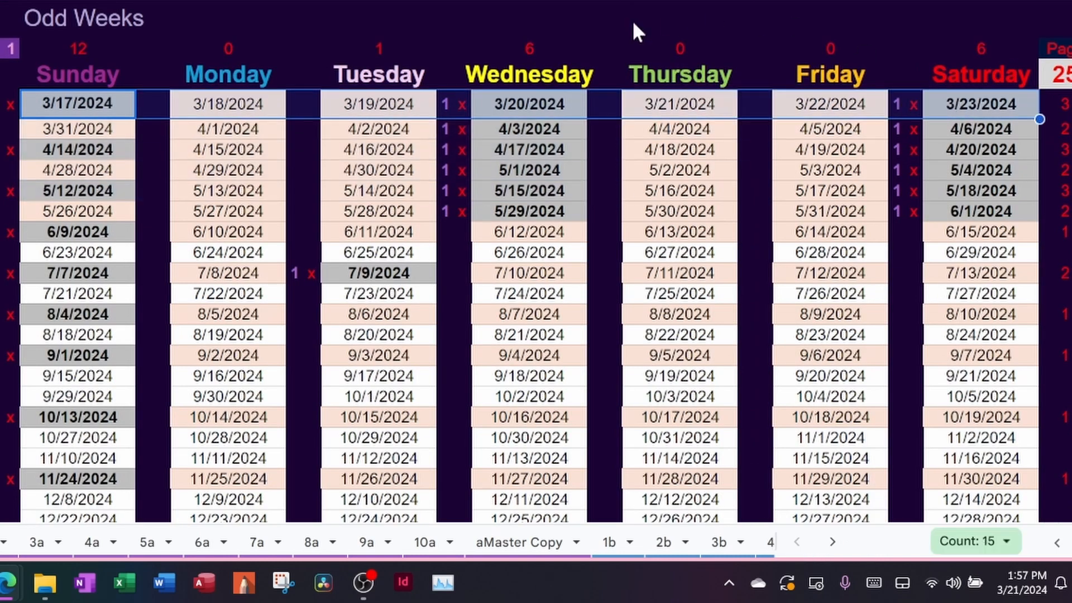
click(110, 111)
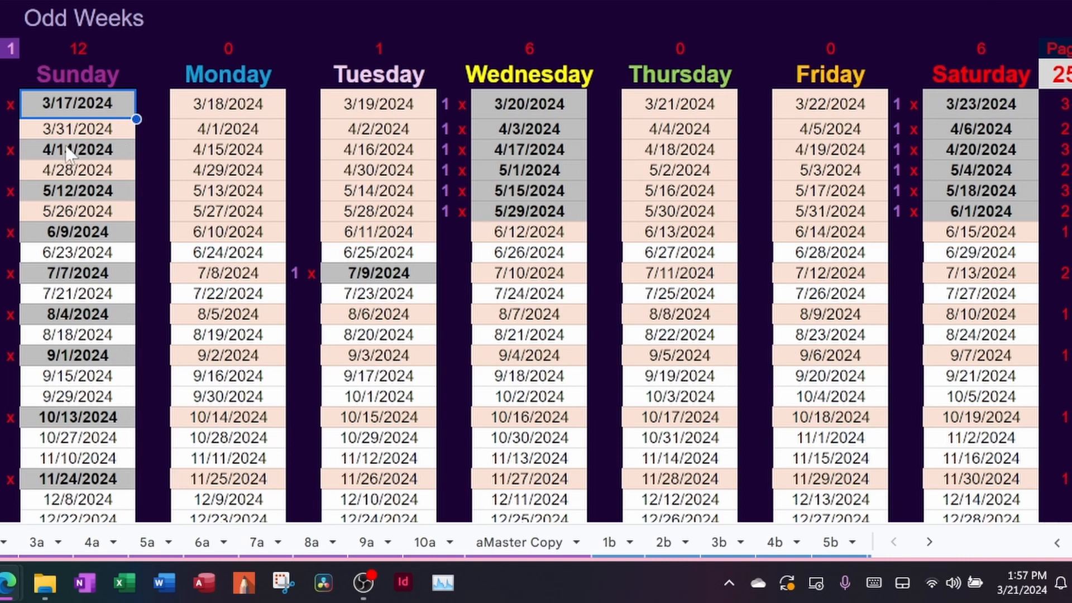
Step: Review the odd weeks from 4/14/2024 through 10/13/2024 across all day columns and their Page counts
drag(69, 152, 977, 420)
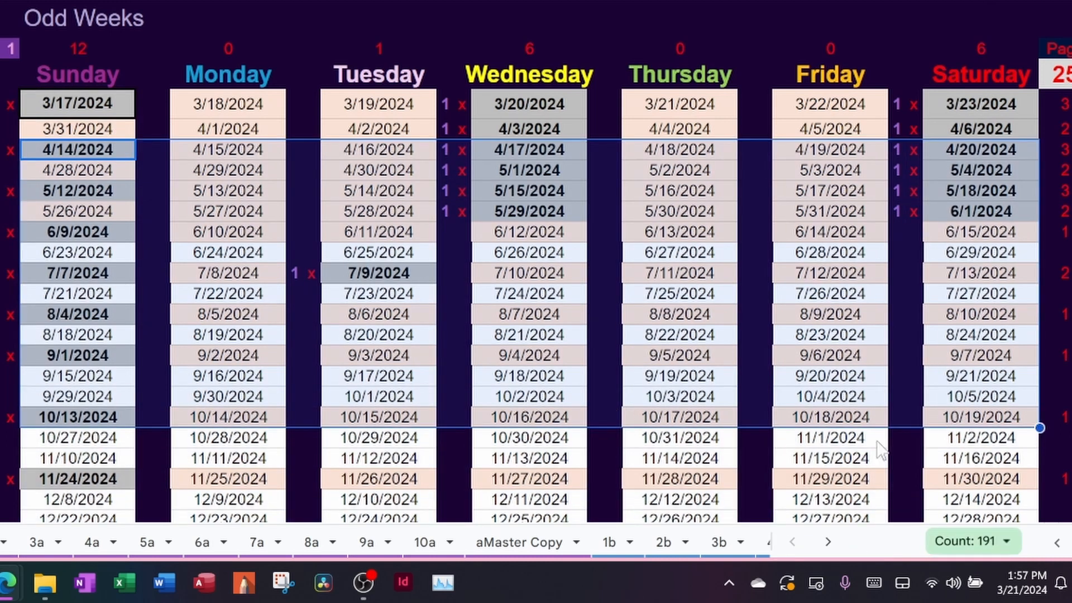
click(634, 443)
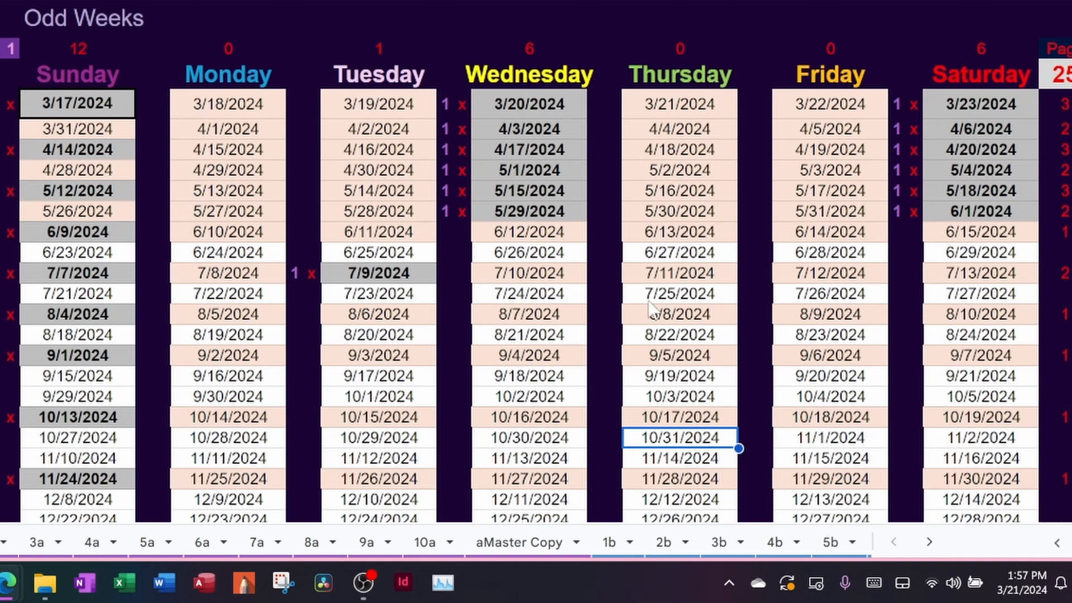
scroll(536, 261, right, 2)
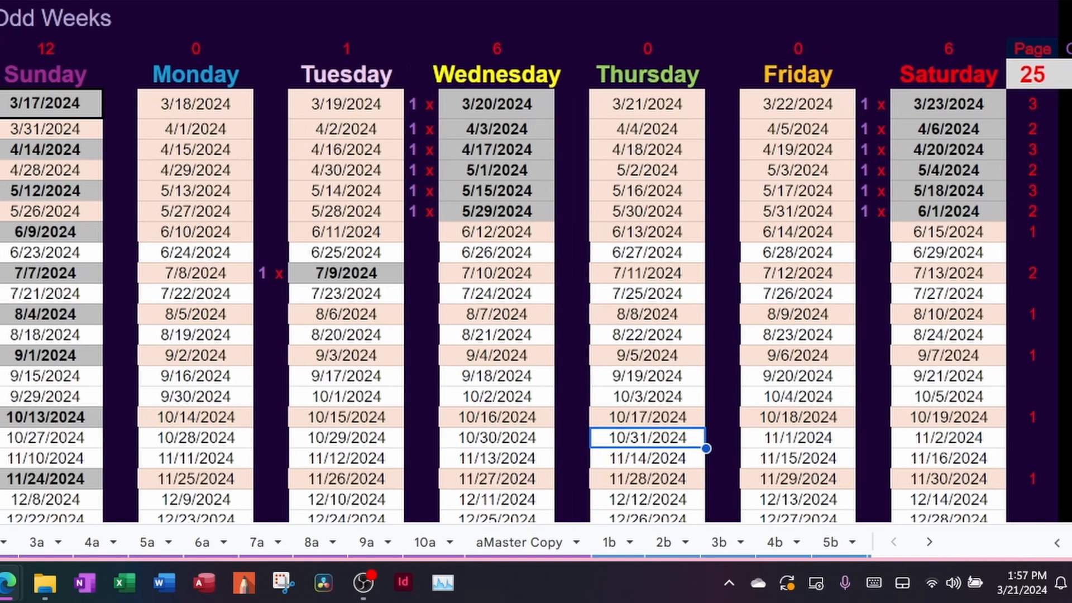
scroll(536, 262, left, 1)
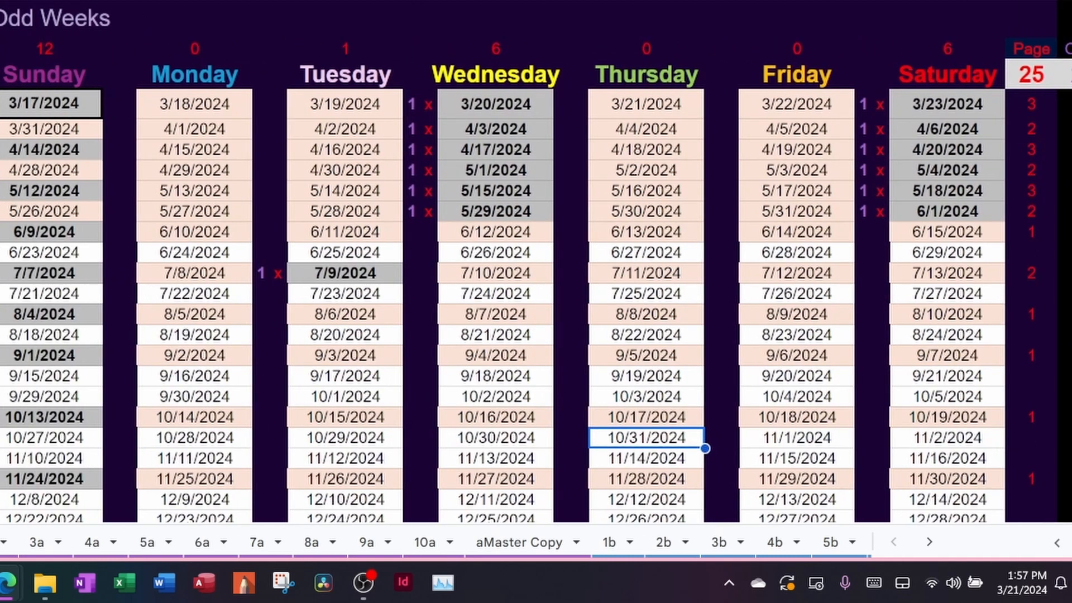
scroll(536, 262, left, 1)
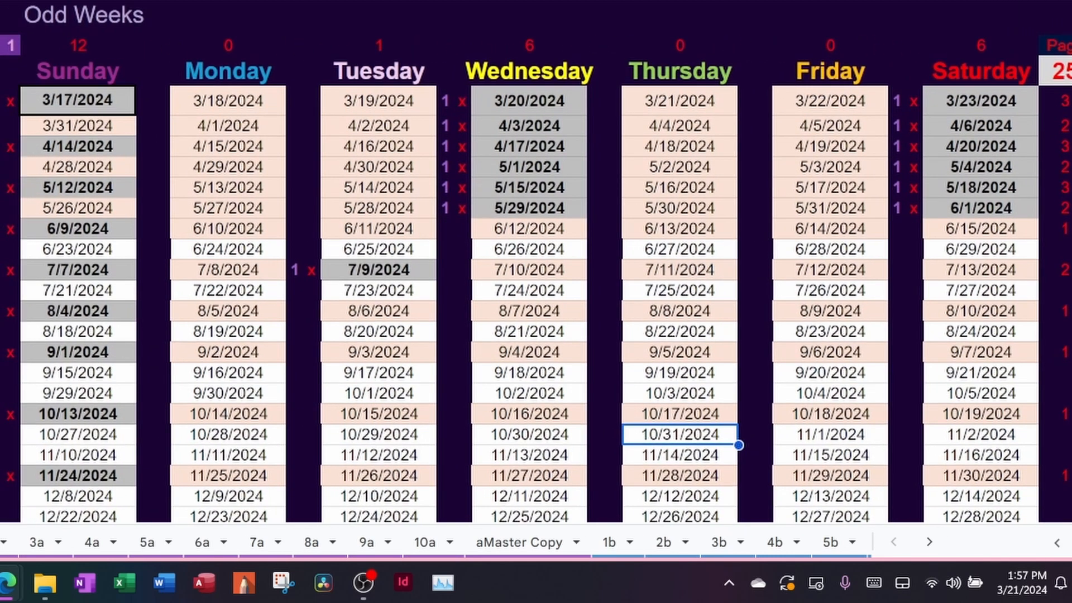
scroll(536, 261, up, 1)
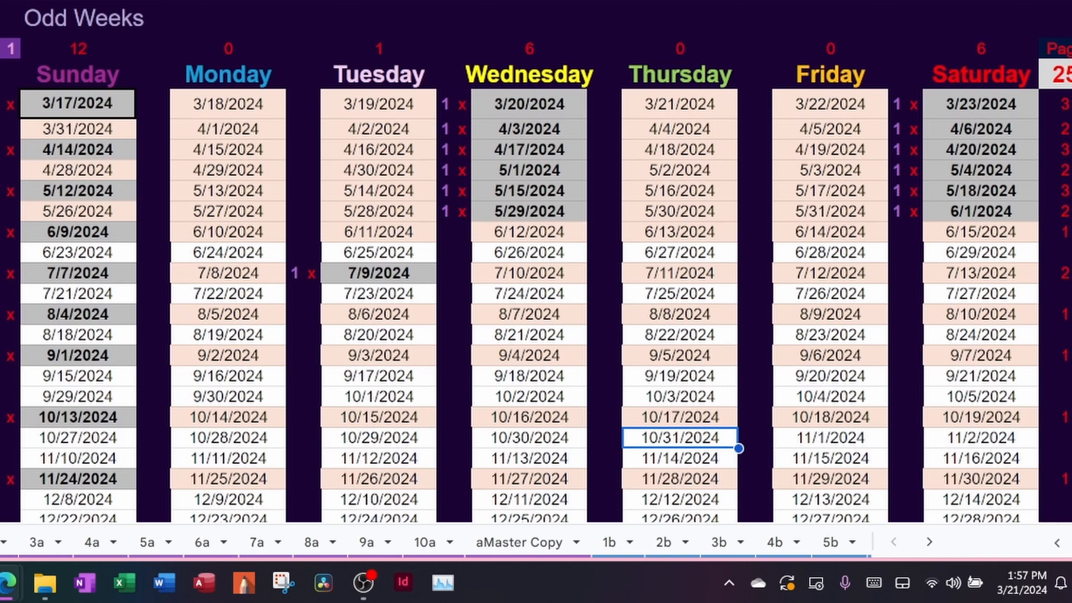
scroll(536, 262, right, 2)
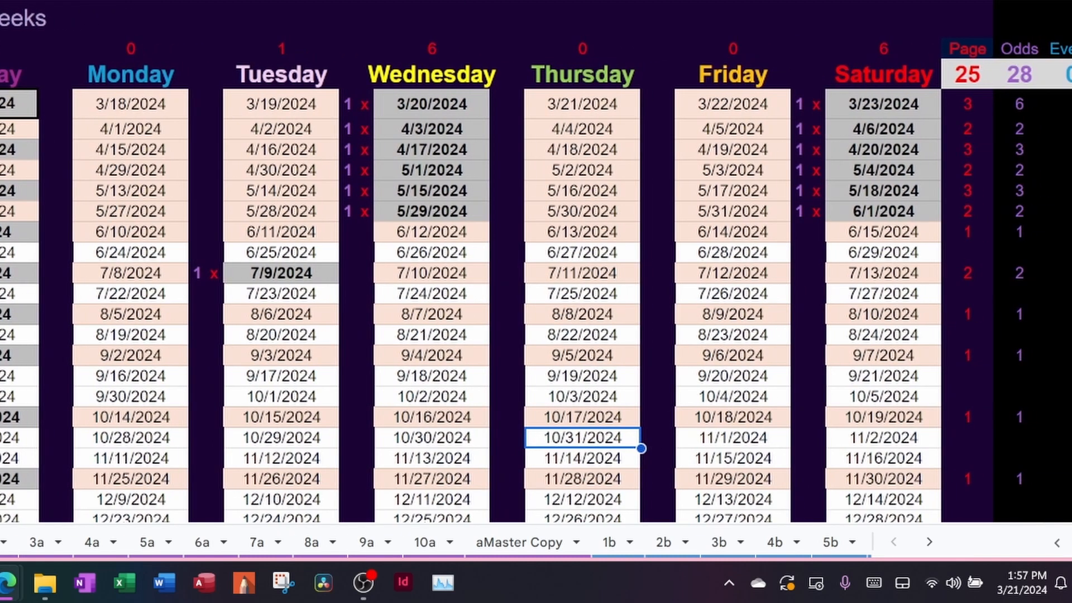
Step: Examine the Odds column's weekly counts and heading beside the Page, Evens and BOTH columns
click(178, 125)
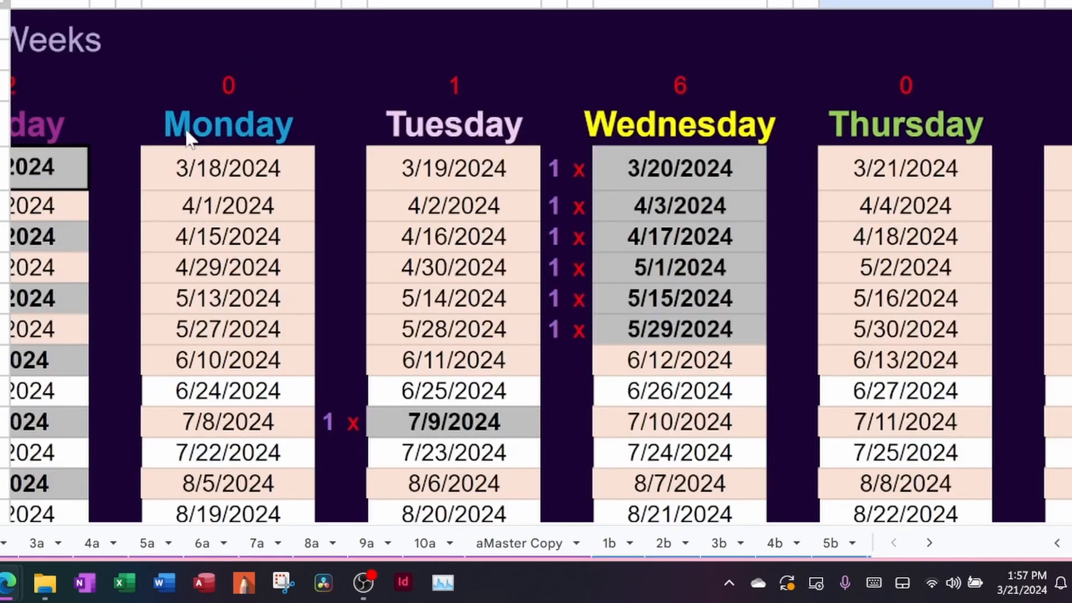
scroll(408, 274, right, 12)
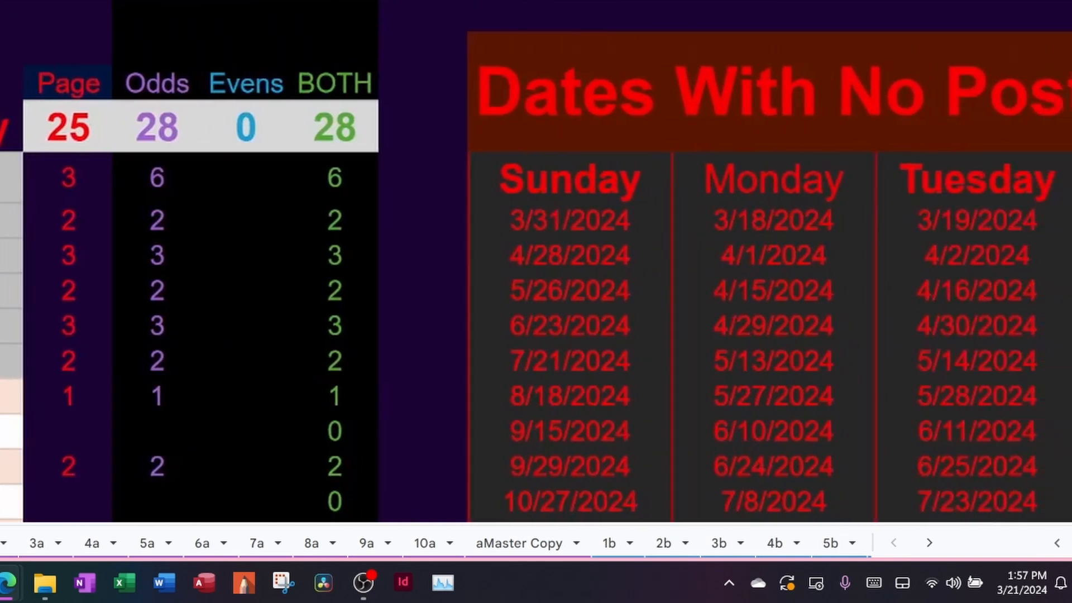
scroll(842, 220, left, 12)
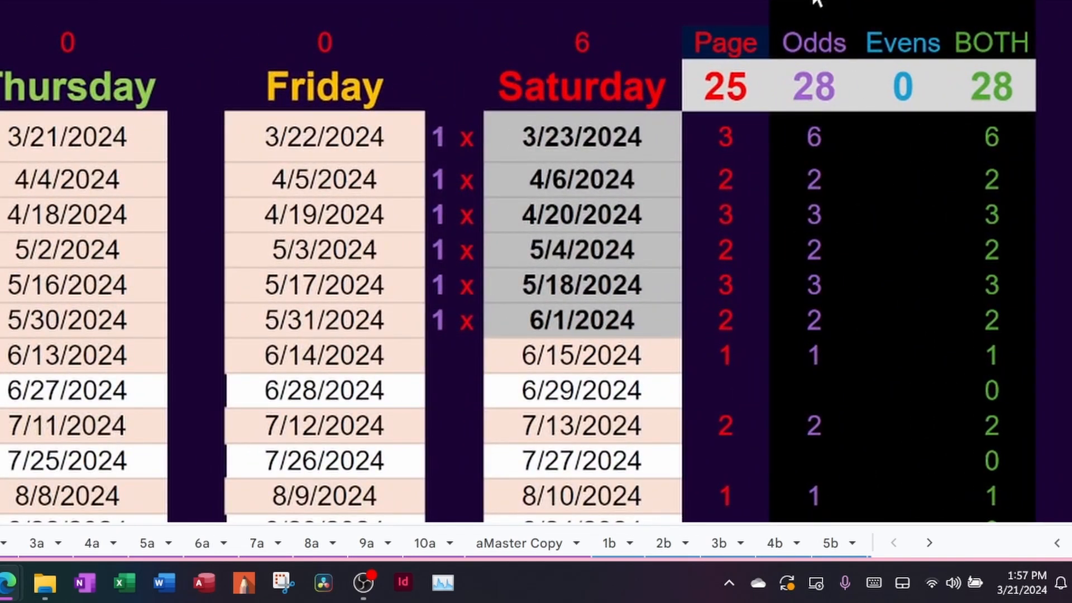
click(815, 1)
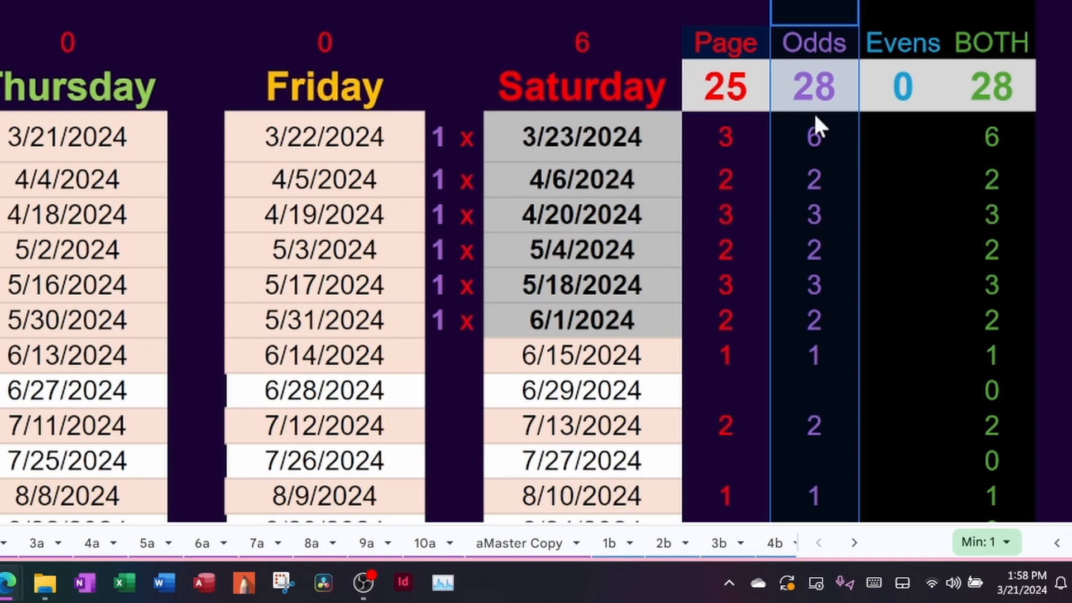
click(814, 120)
click(817, 47)
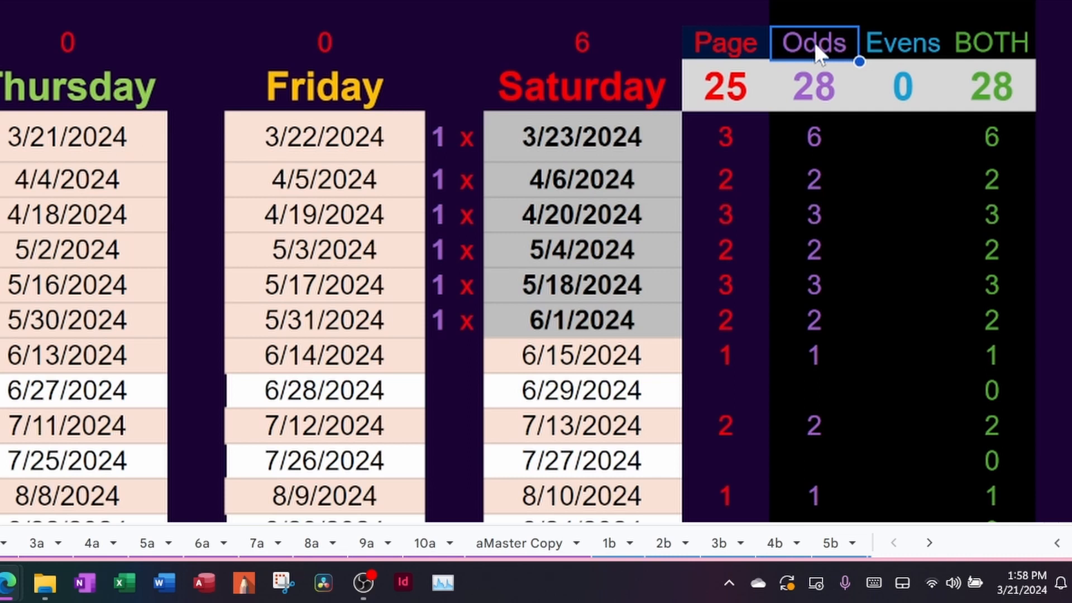
Step: Compare the day columns with the Odds total, and trace the 3/17/2024 week's Odds count back to its Saturday date
scroll(814, 42, left, 18)
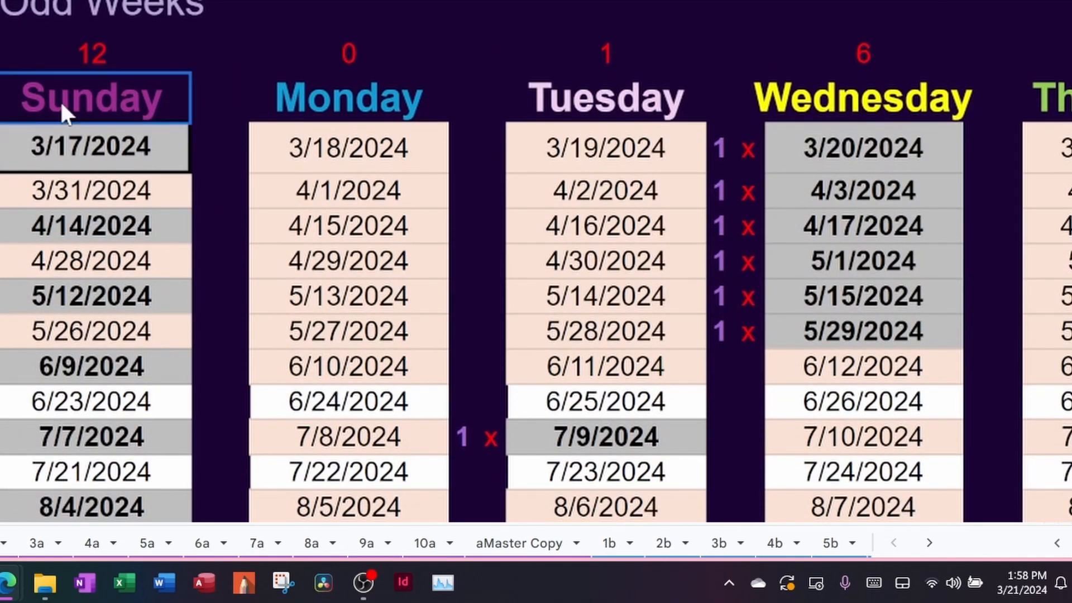
drag(62, 102, 627, 102)
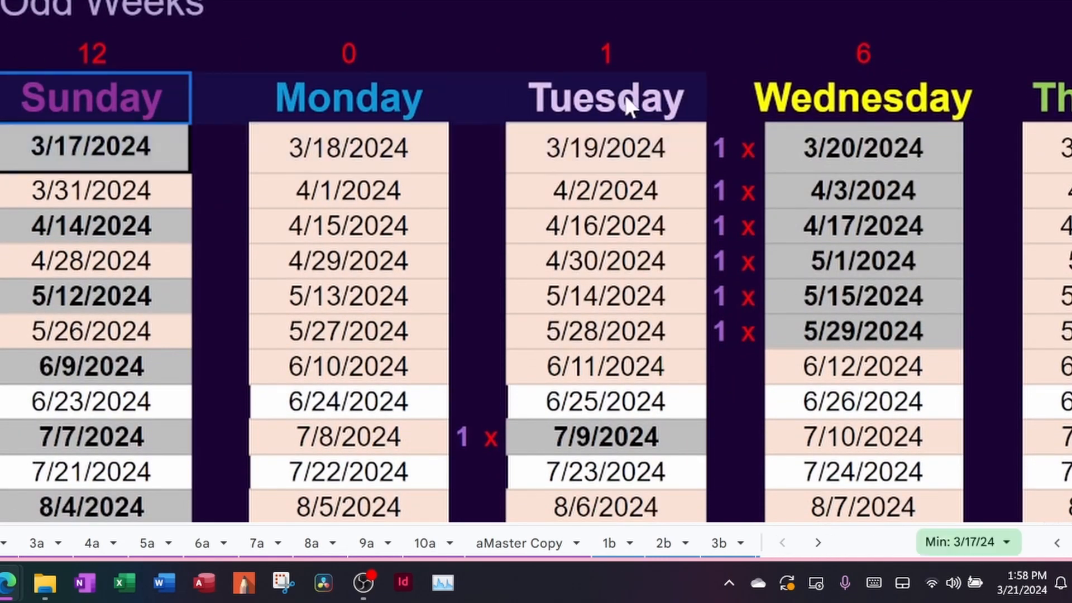
click(627, 101)
click(827, 108)
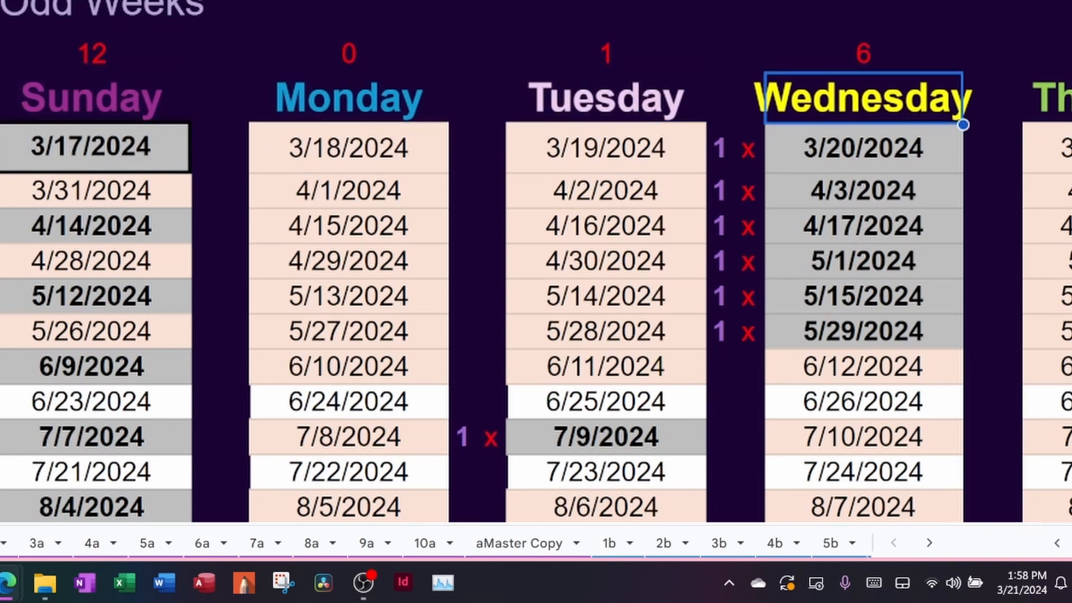
click(1061, 101)
click(1071, 100)
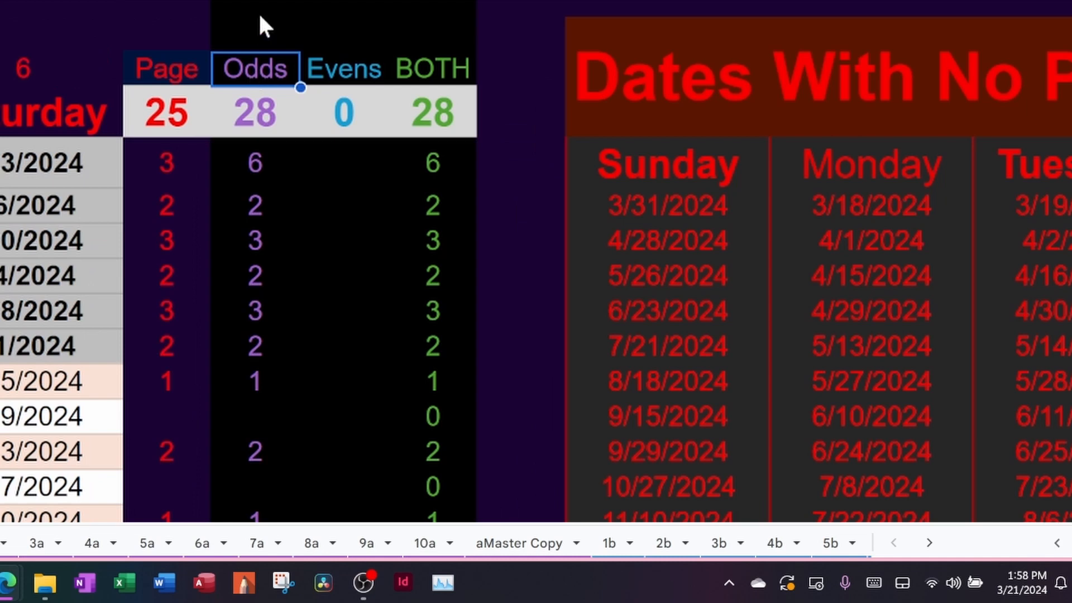
click(258, 10)
click(262, 126)
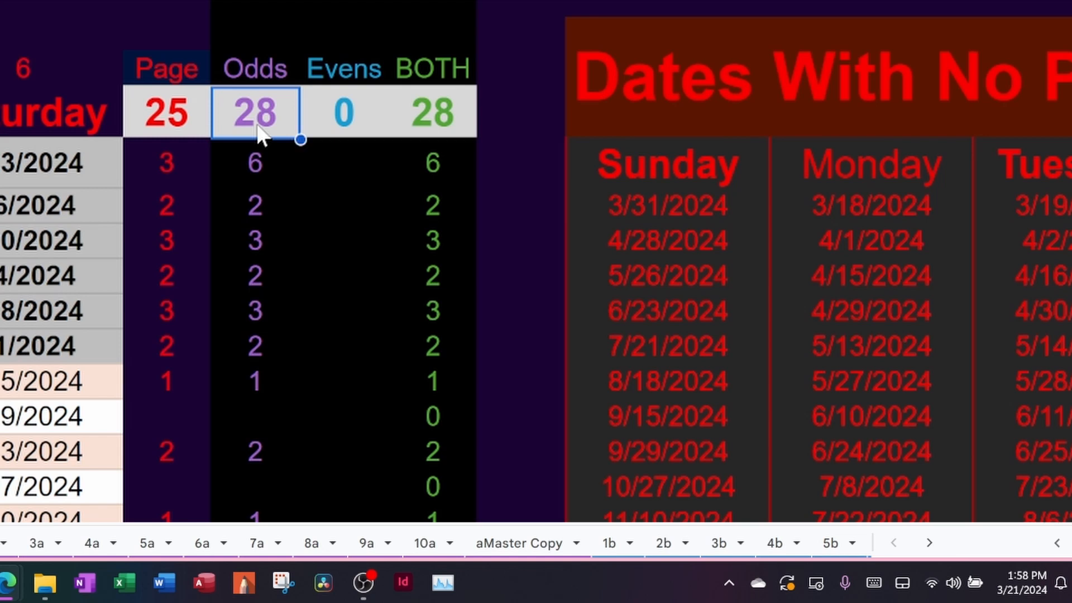
drag(263, 153, 89, 177)
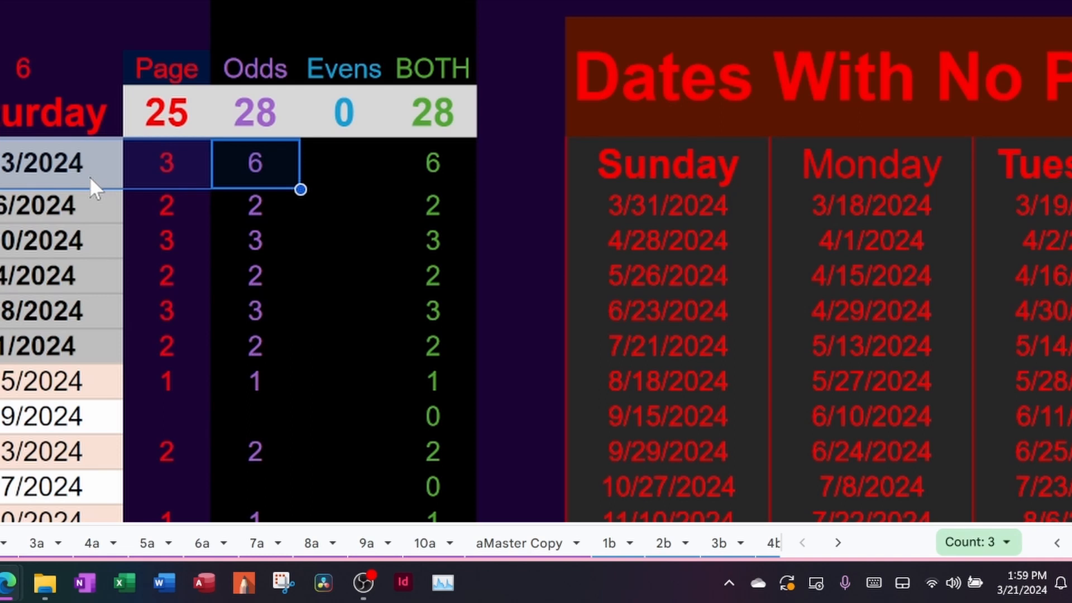
Step: Compare the 3/17/2024 week's Page and Odds counts, and look over the Page, Odds and Evens columns of the odd weeks
scroll(173, 153, left, 1)
click(178, 161)
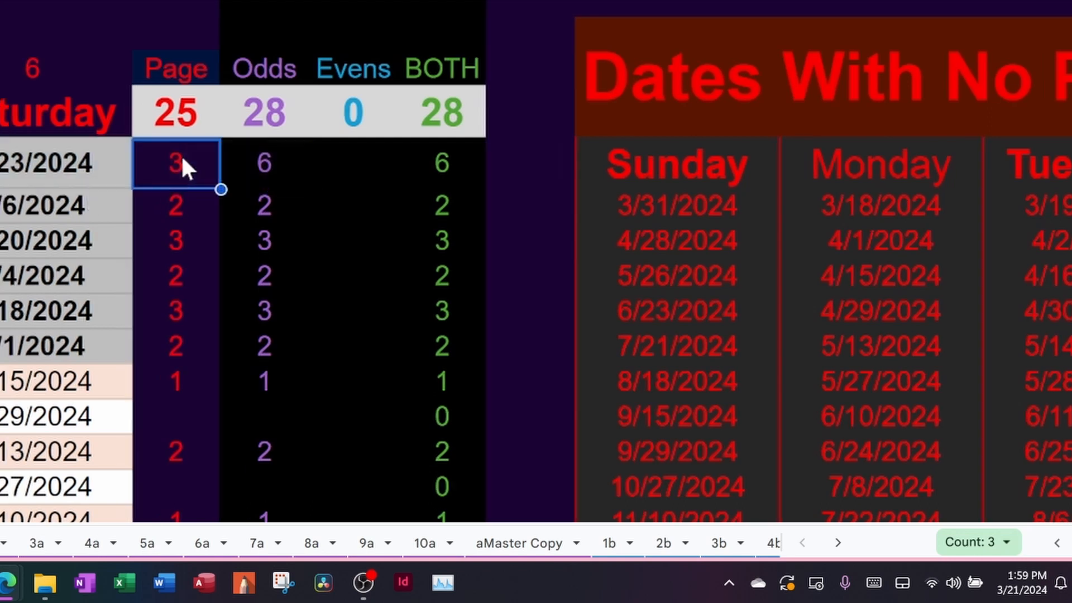
click(178, 6)
click(256, 4)
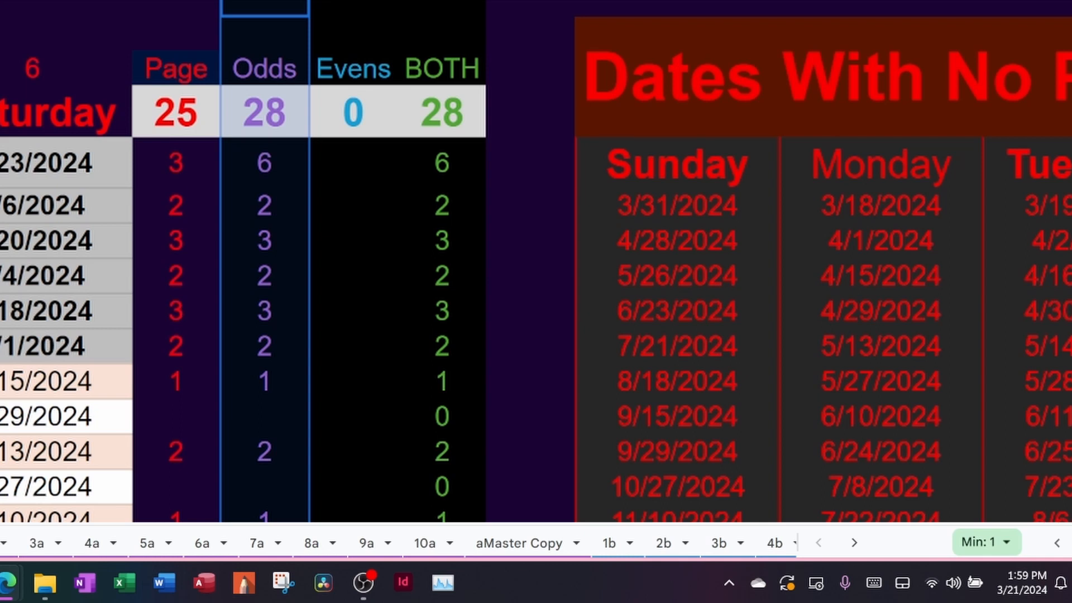
click(249, 185)
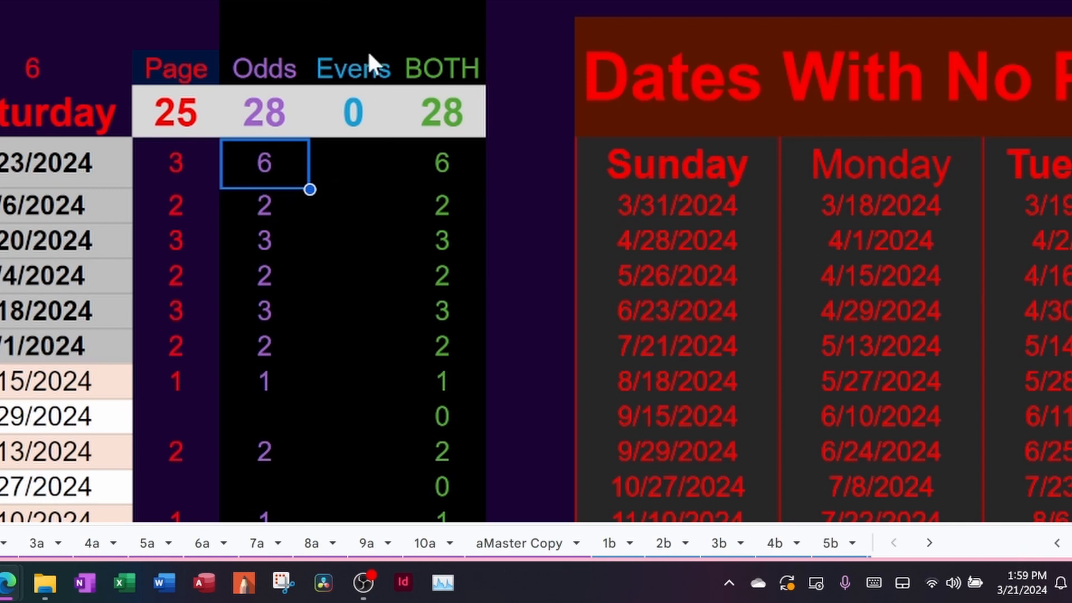
click(355, 5)
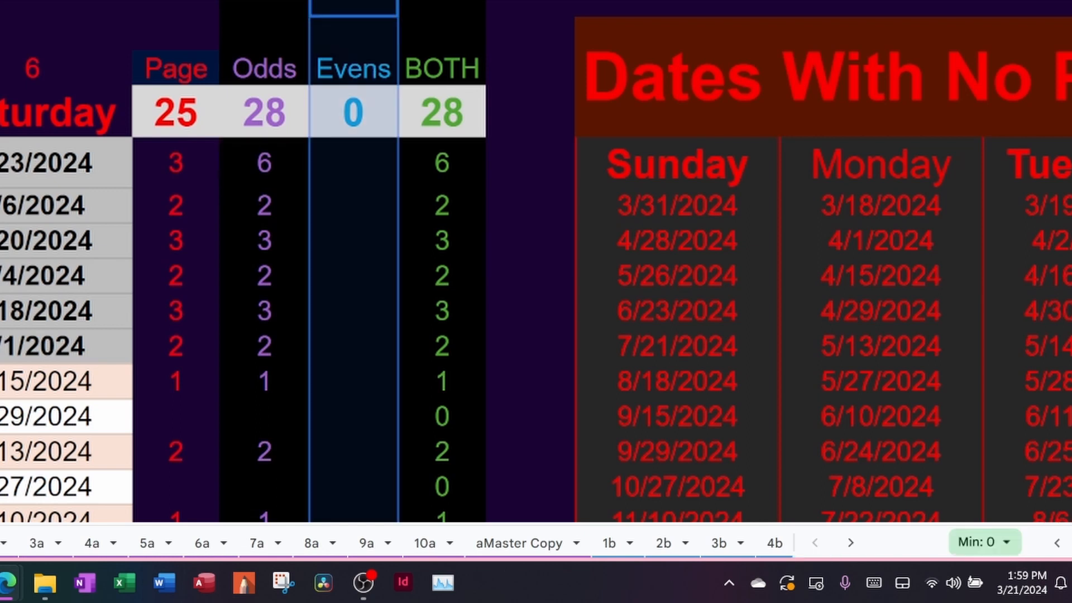
Step: Open the even-weeks sheet 1b and examine its Evens column beside the Page, Odds and BOTH columns
click(610, 543)
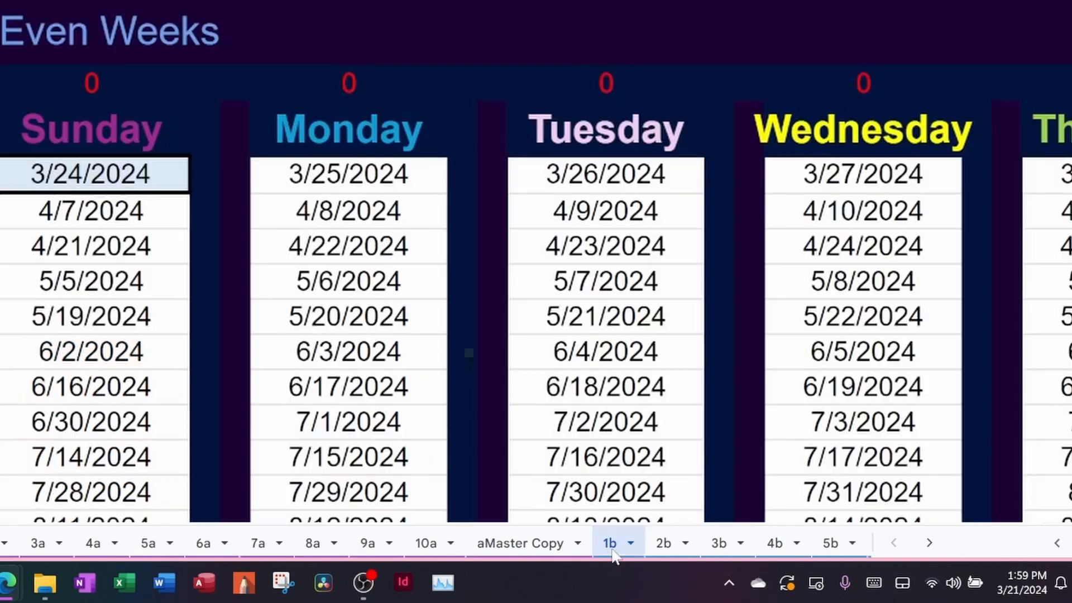
click(491, 324)
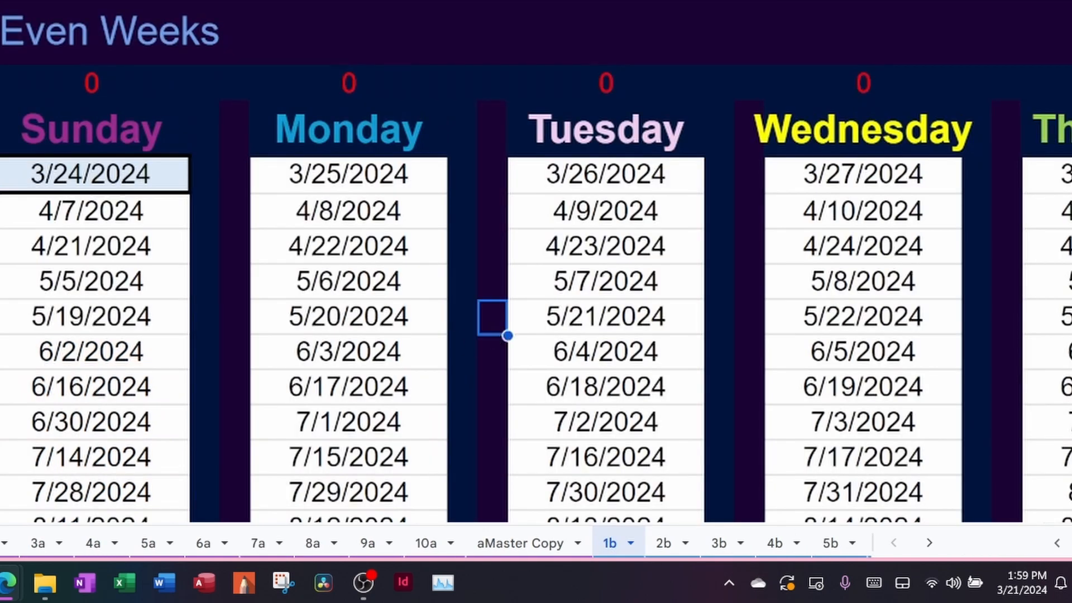
scroll(491, 324, right, 20)
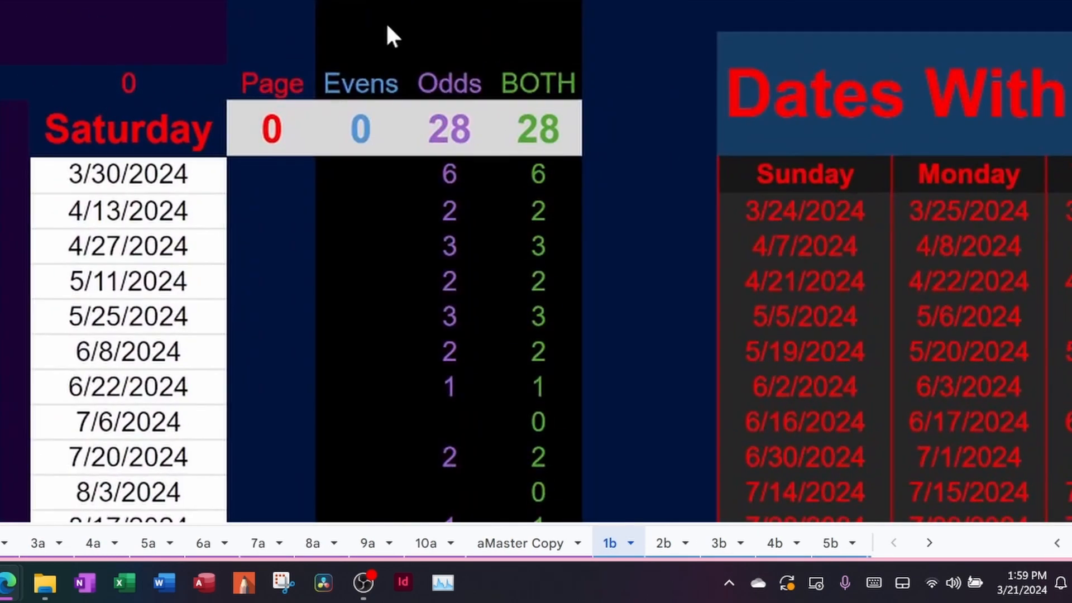
click(373, 105)
click(361, 14)
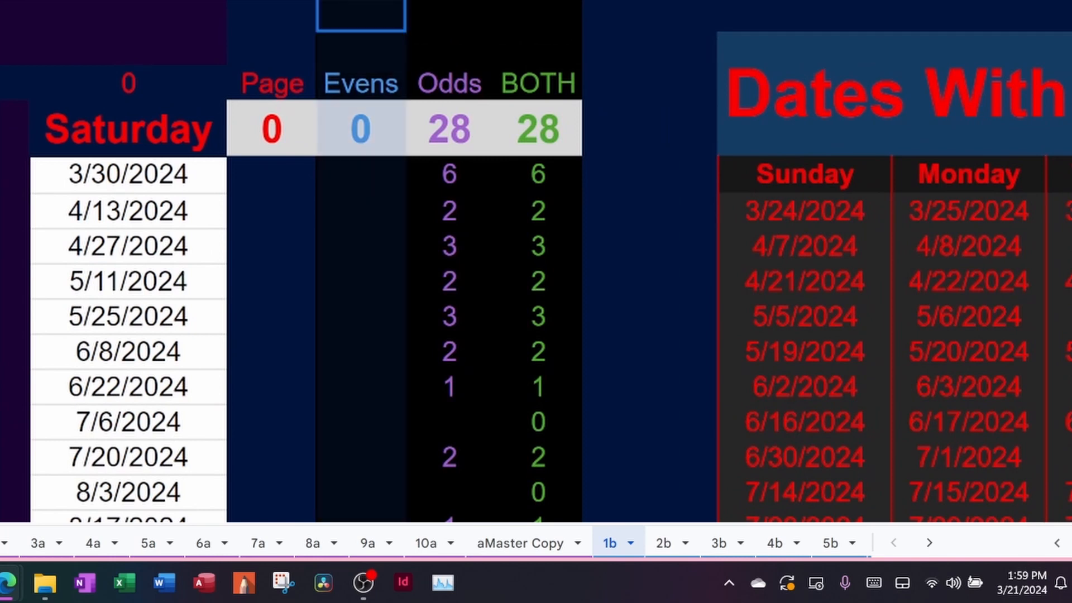
Step: Return to the odd-weeks sheet and review the Odds column from its heading down through the 7/13/2024 row
click(424, 543)
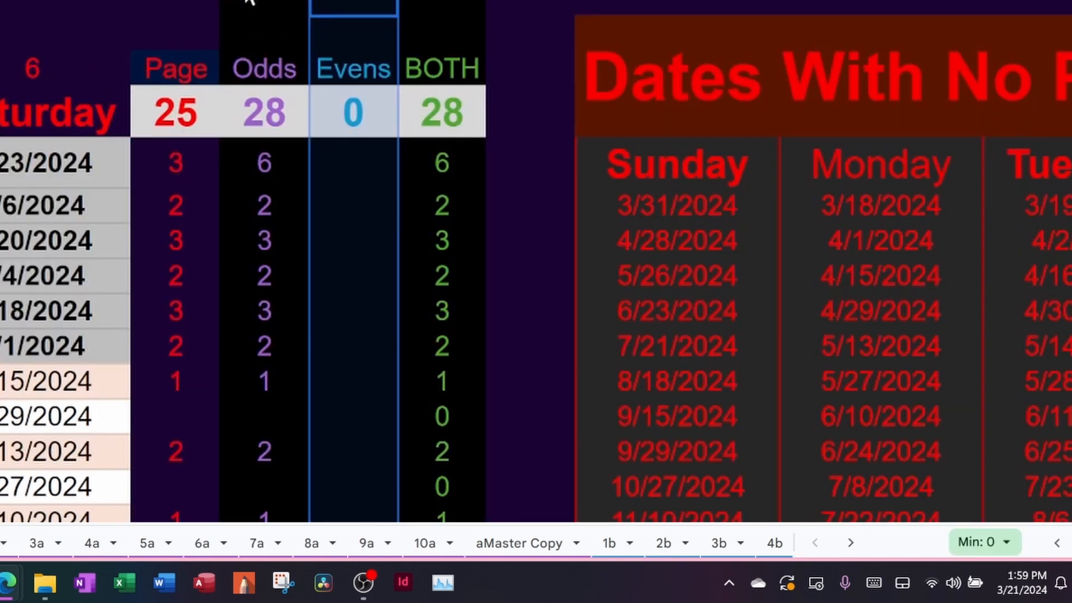
click(254, 8)
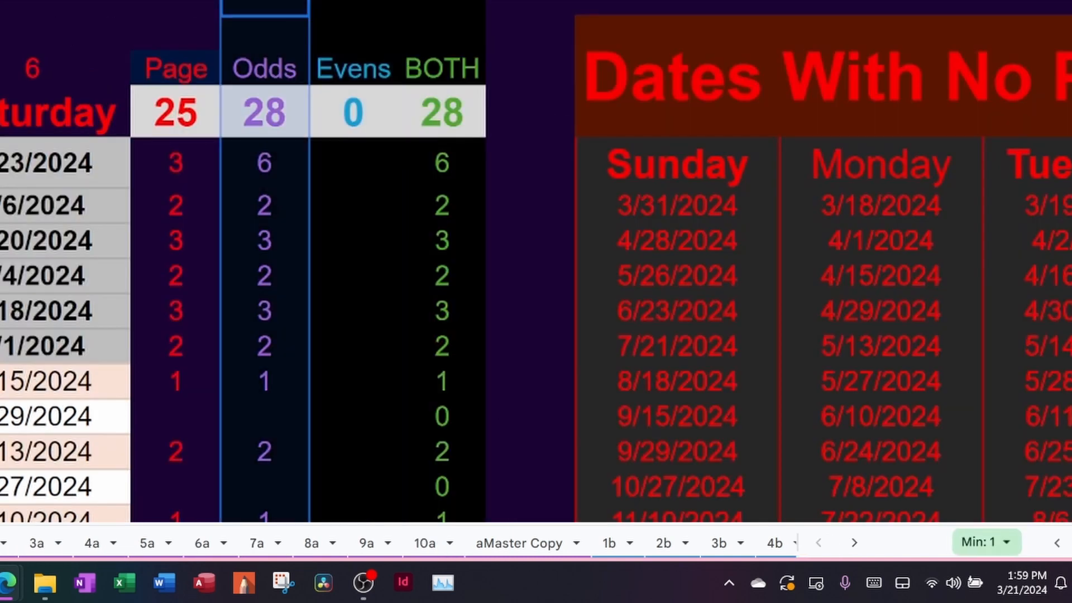
drag(265, 68, 259, 395)
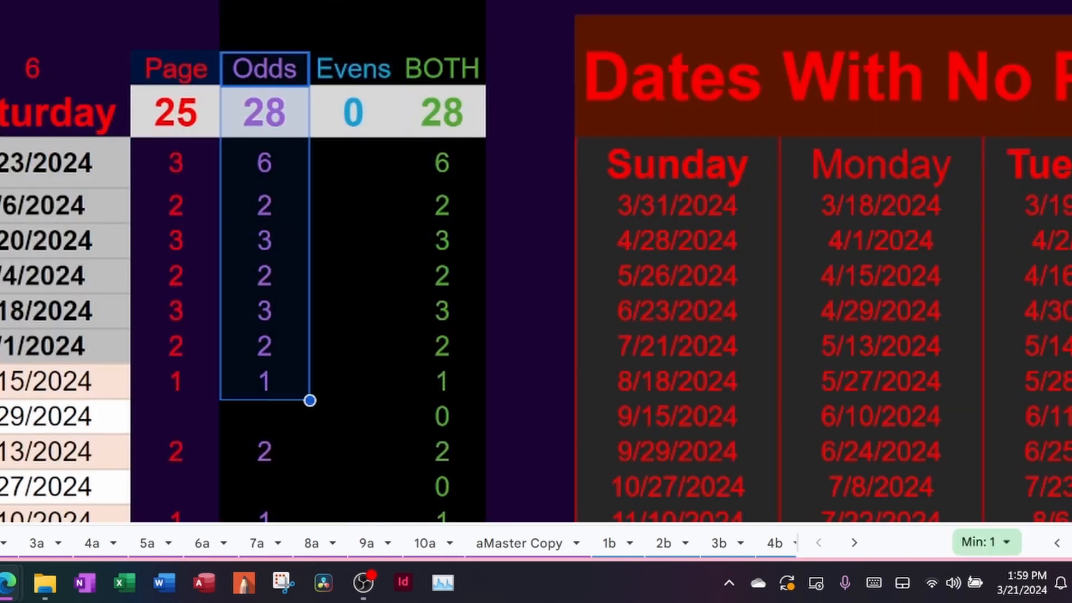
drag(264, 70, 281, 448)
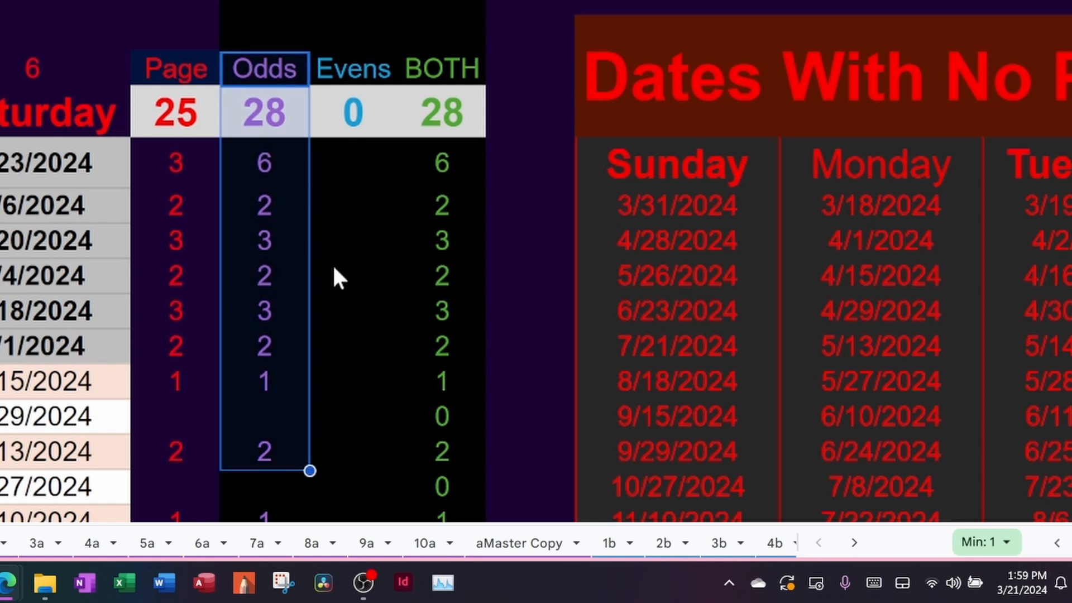
Step: Compare the BOTH total with the Odds and Evens totals, and trace the Evens column down the sheet
click(355, 77)
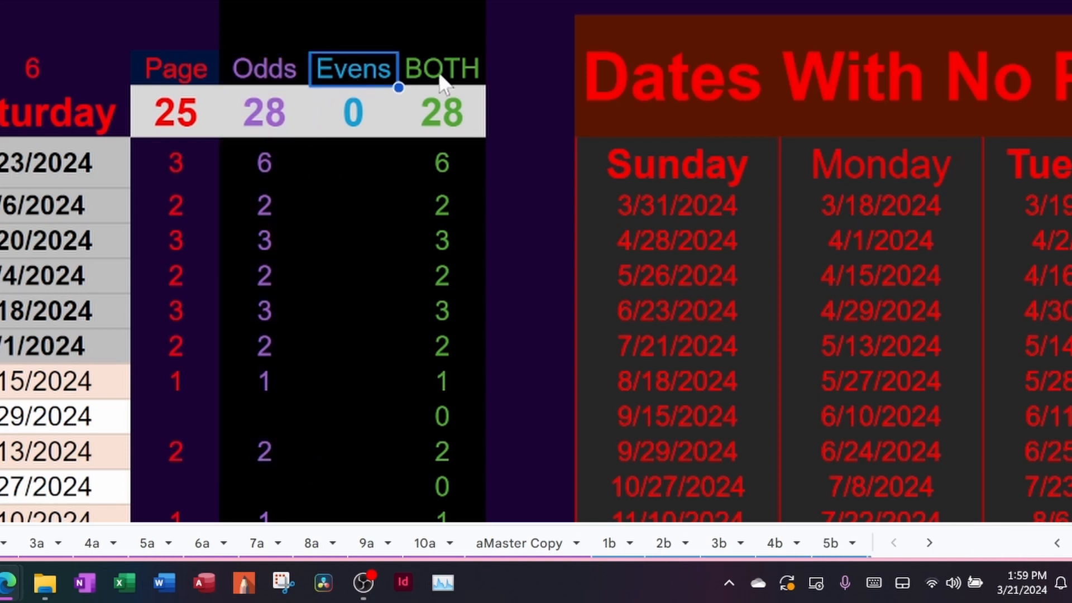
click(442, 1)
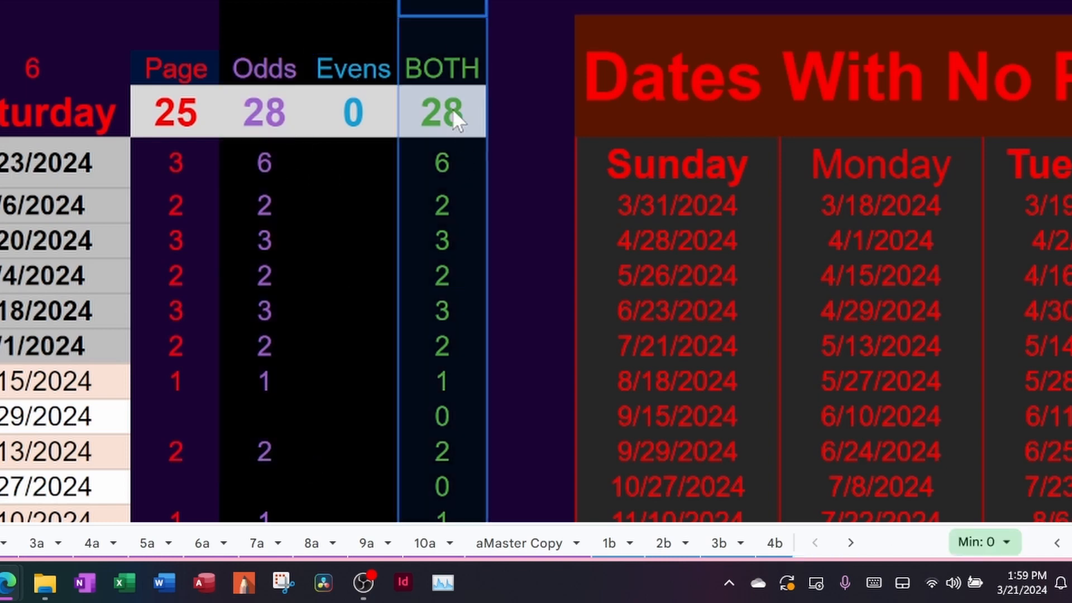
click(260, 98)
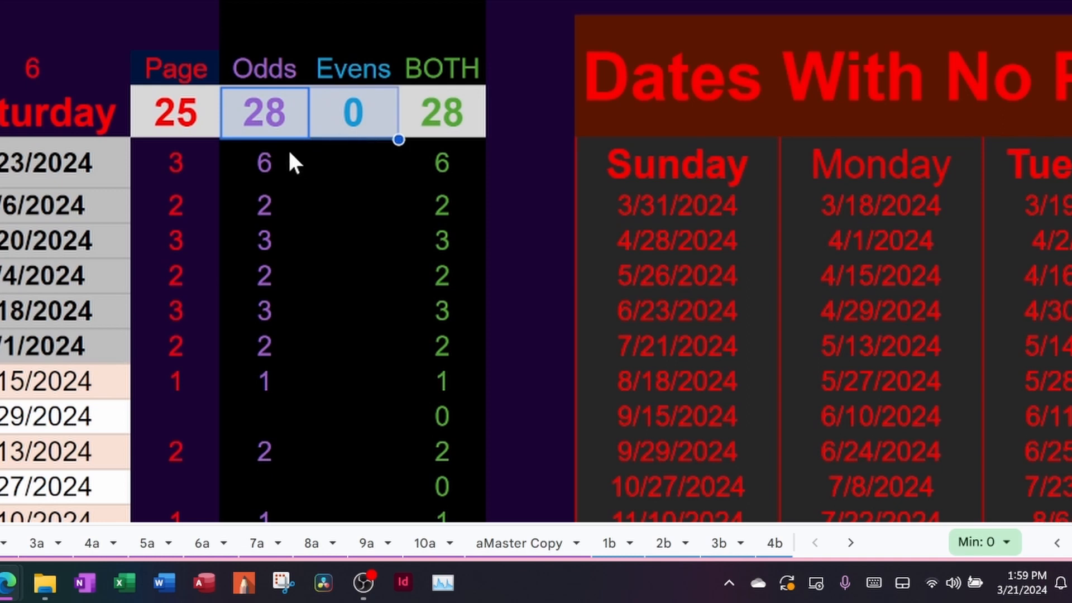
drag(289, 159, 444, 164)
click(450, 118)
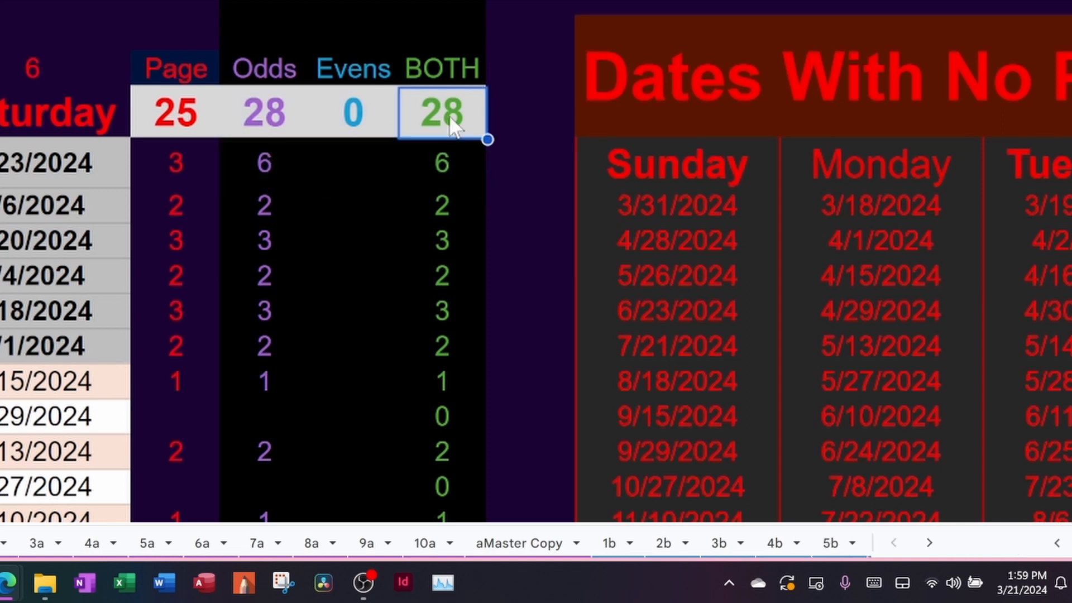
drag(361, 96, 354, 517)
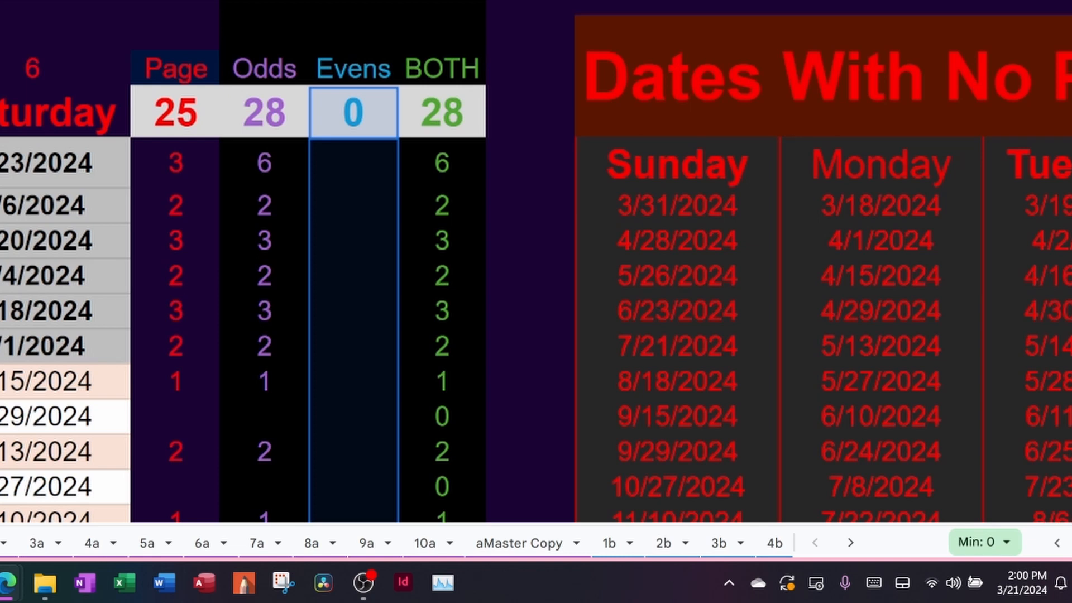
Step: Look back across the odd weeks' day columns to Sunday and return to the Page, Odds, Evens and BOTH totals
click(503, 403)
click(504, 112)
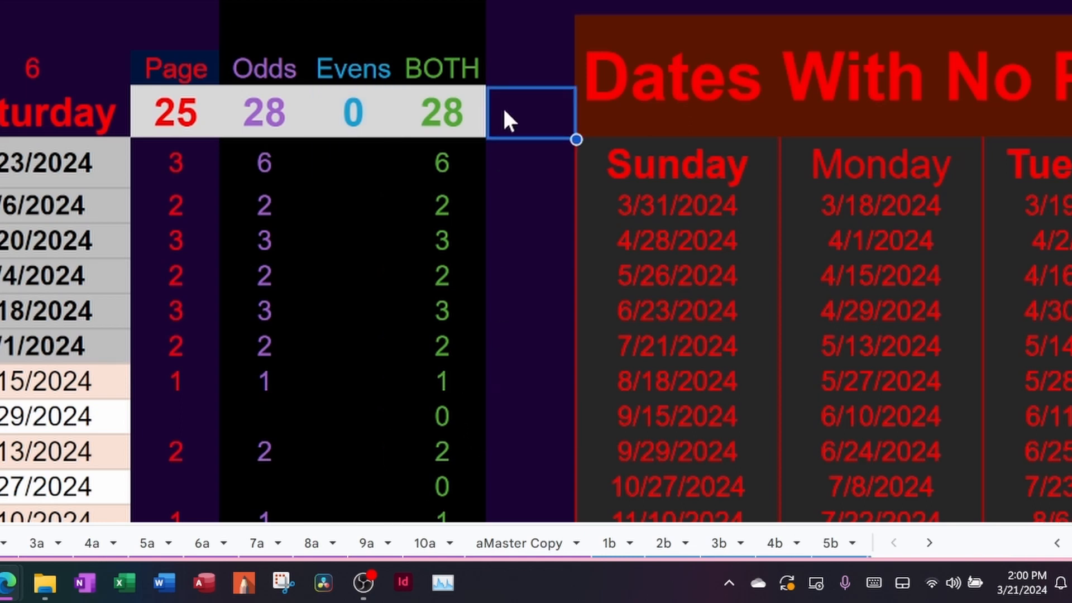
scroll(504, 111, left, 15)
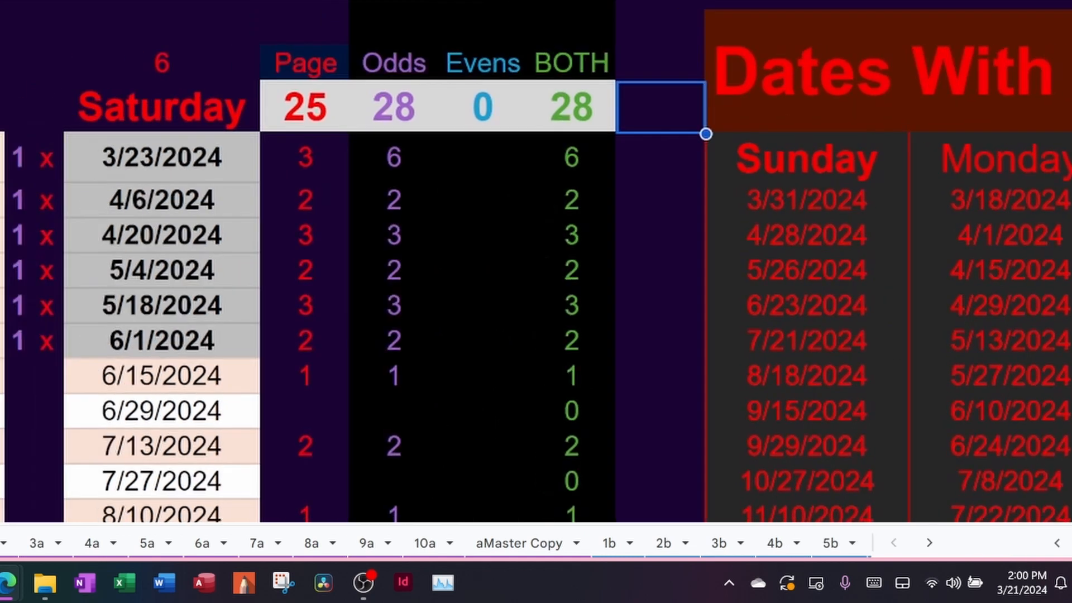
scroll(536, 308, left, 3)
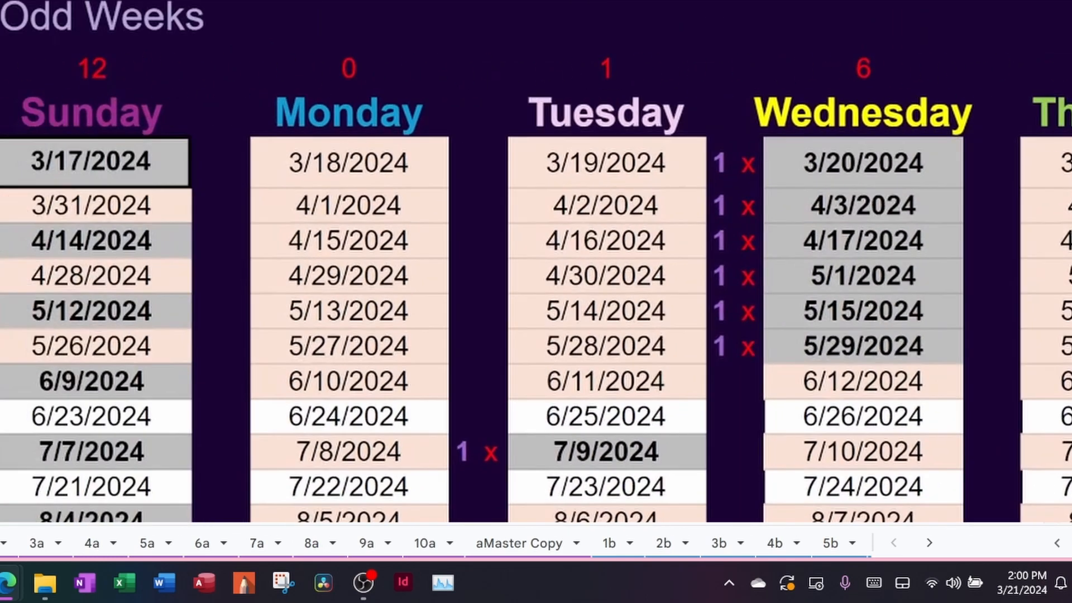
scroll(536, 307, right, 10)
scroll(536, 308, right, 10)
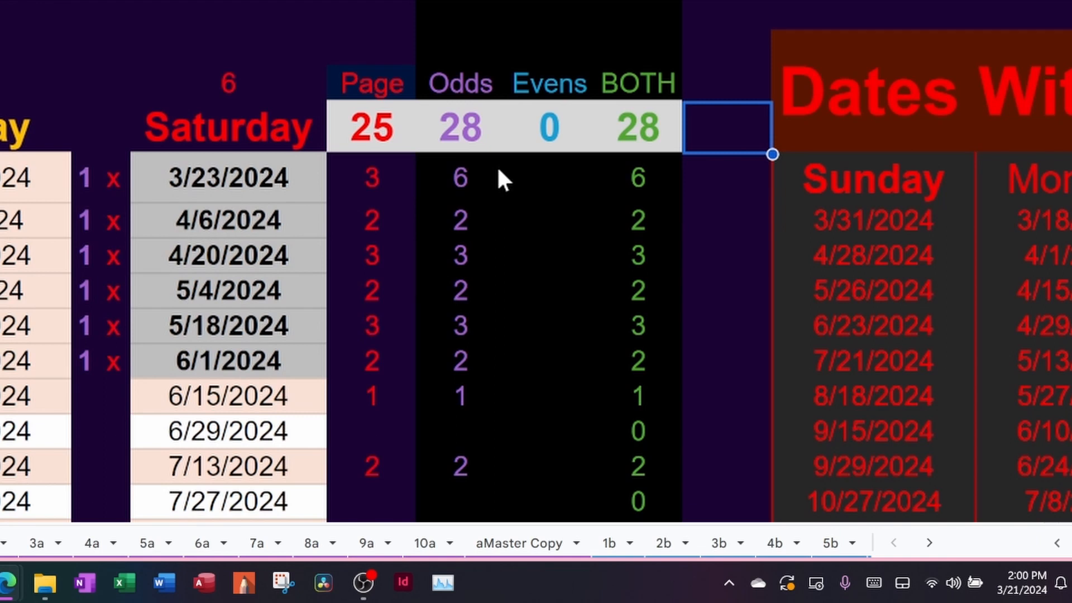
Step: Examine the Saturday count, the tally column beside Saturday, and the Page, Odds, Evens and BOTH columns one by one
click(228, 95)
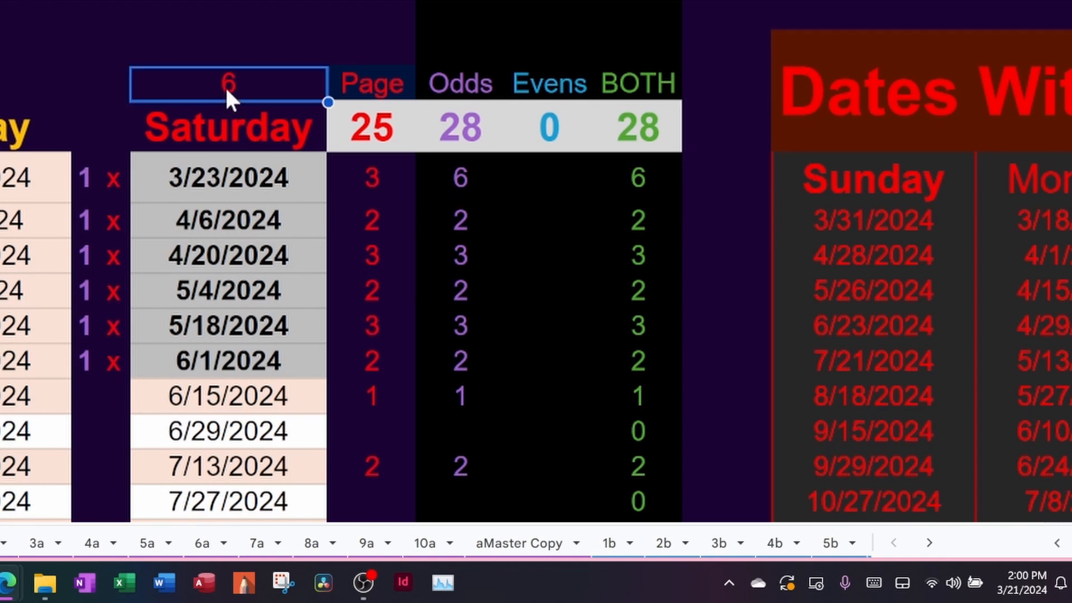
click(86, 0)
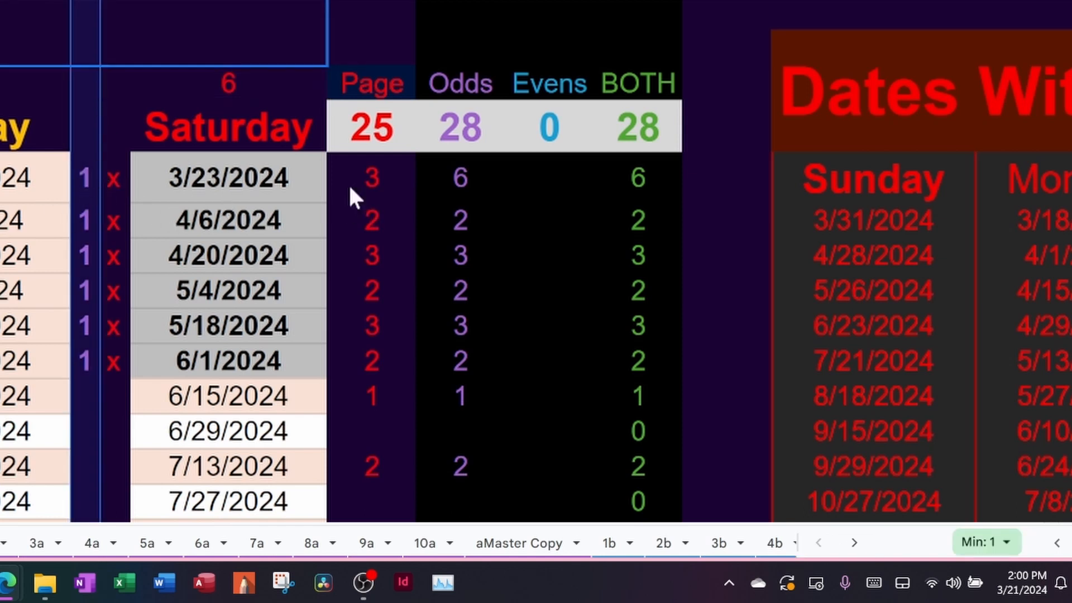
click(373, 1)
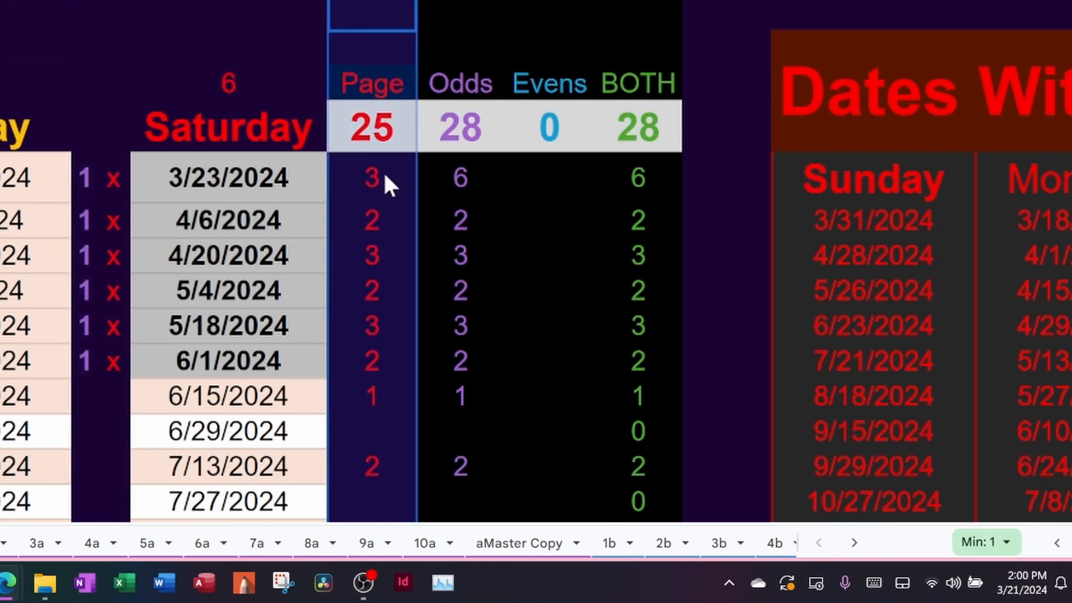
click(458, 0)
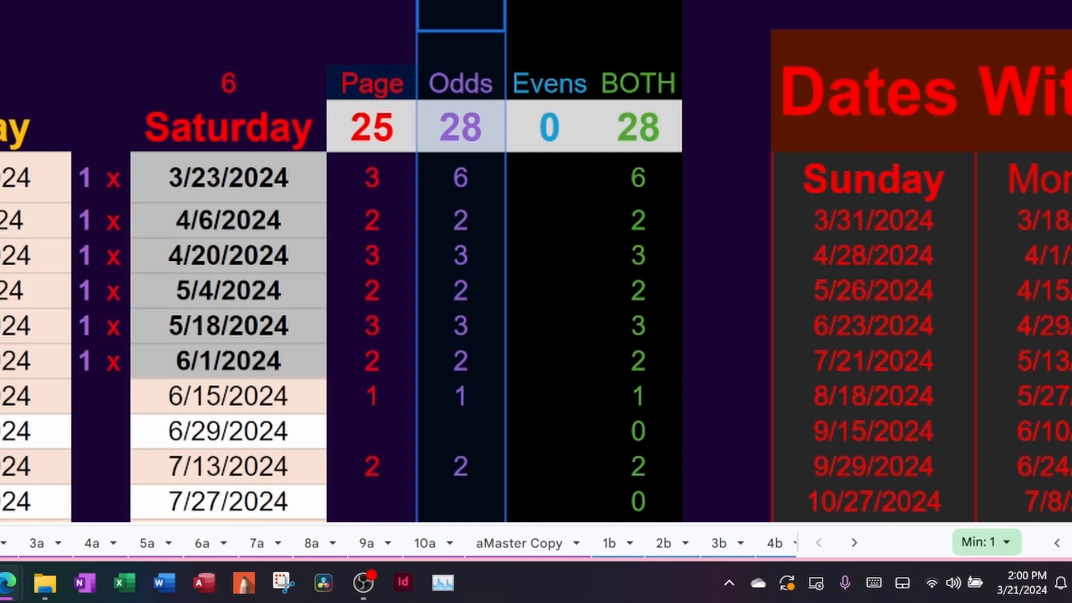
click(550, 1)
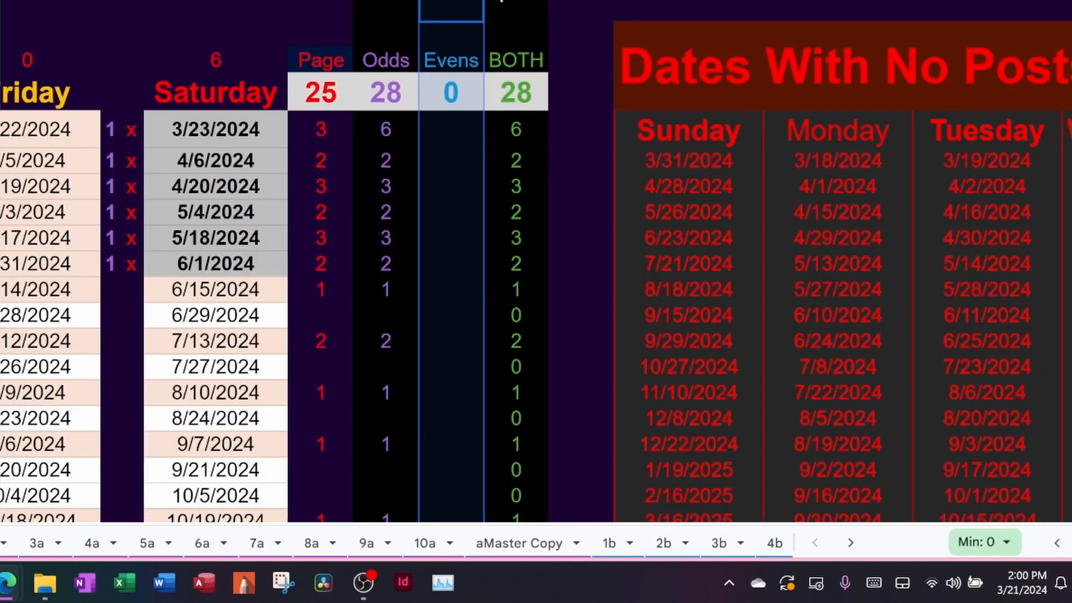
click(516, 1)
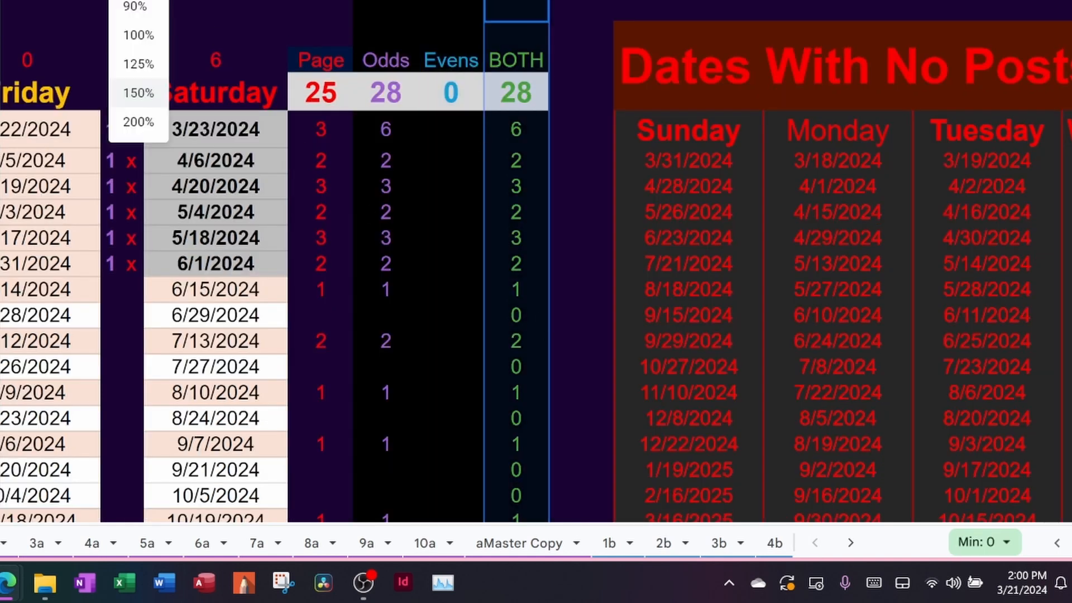
Step: Set the sheet zoom to 100% and review the odd-week Sunday dates from 3/31/2024 down the column
click(148, 40)
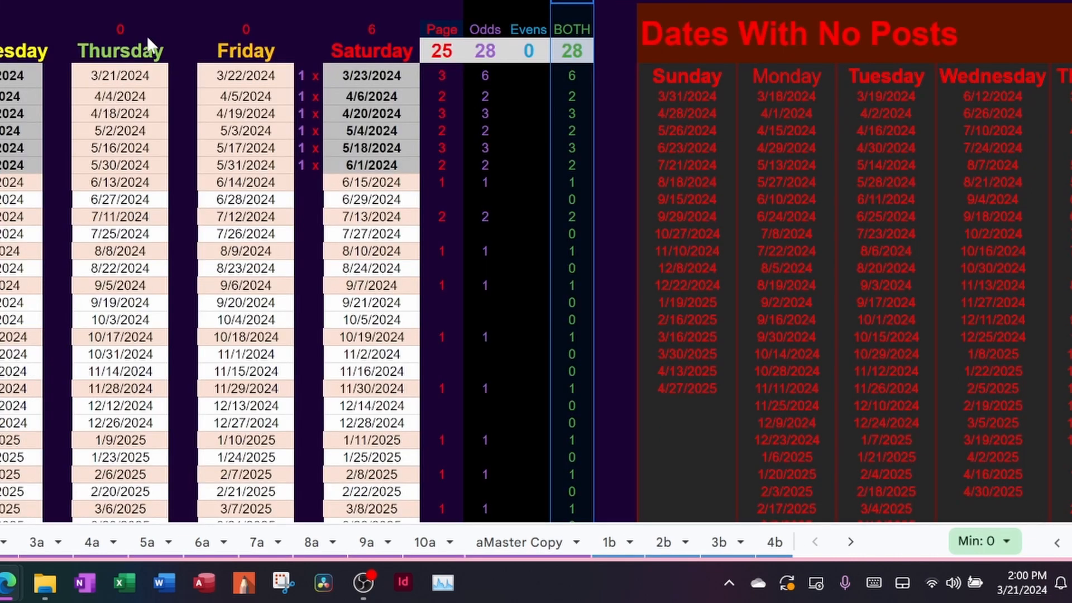
scroll(148, 39, left, 5)
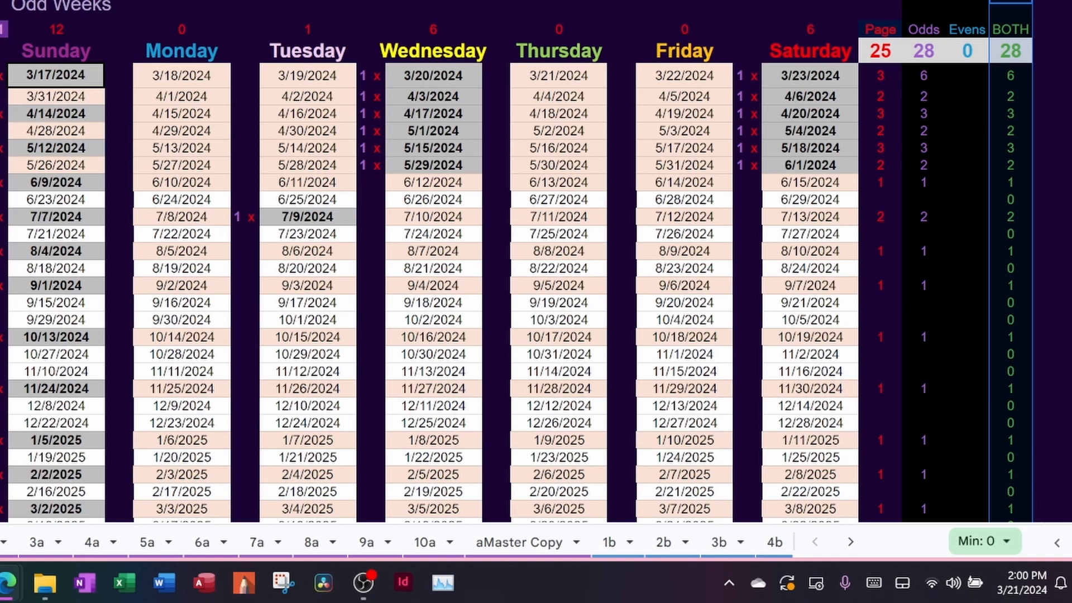
click(66, 103)
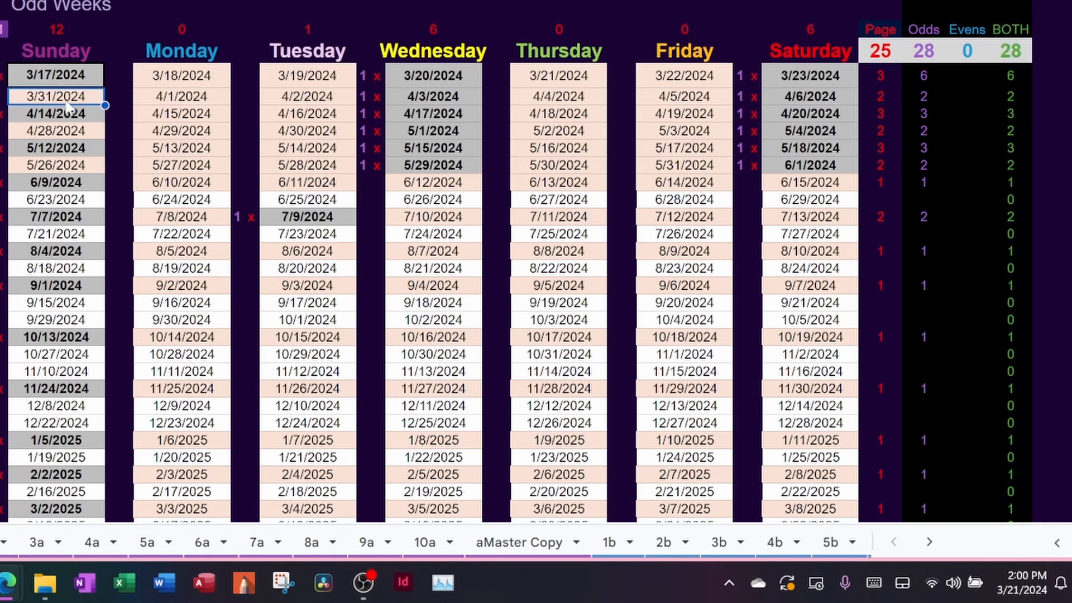
drag(66, 84, 57, 510)
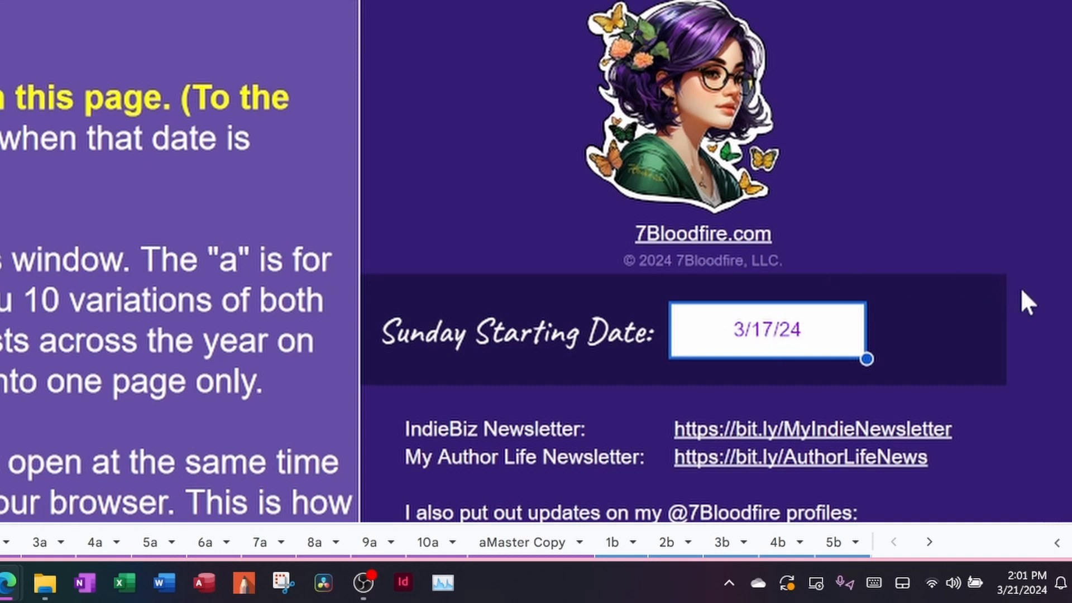
Step: Clear the Sunday Starting Date on the instructions page
click(1022, 291)
click(806, 318)
key(ctrl+shift+Page_Down)
key(ctrl+shift+Page_Up)
key(BackSpace)
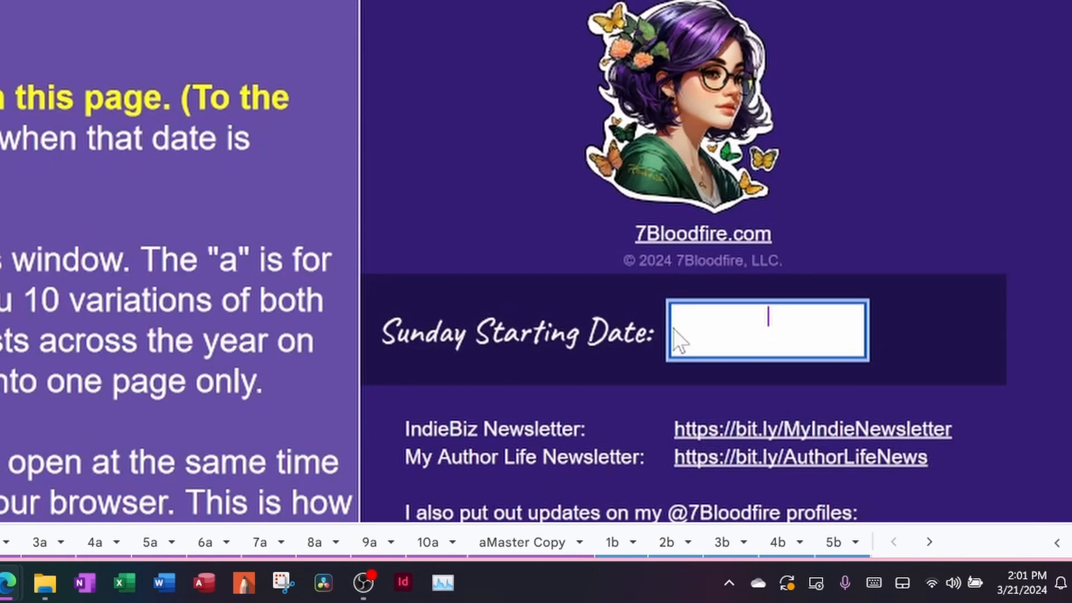
click(654, 327)
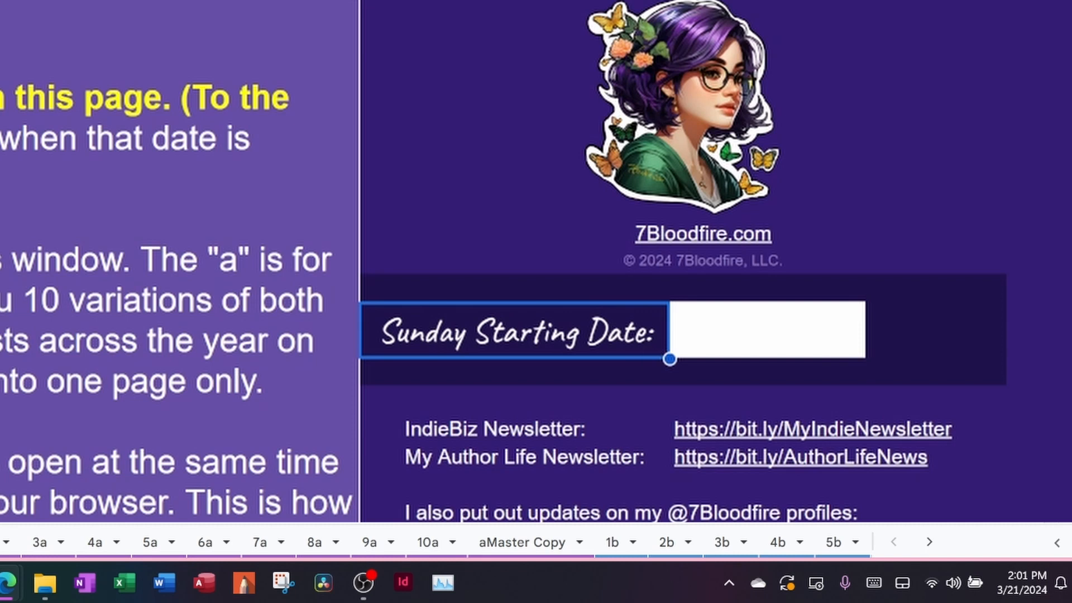
Step: Open the odd-weeks sheet and check the Sunday dates calculated from the blank starting date
key(ctrl+shift+Page_Down)
click(364, 228)
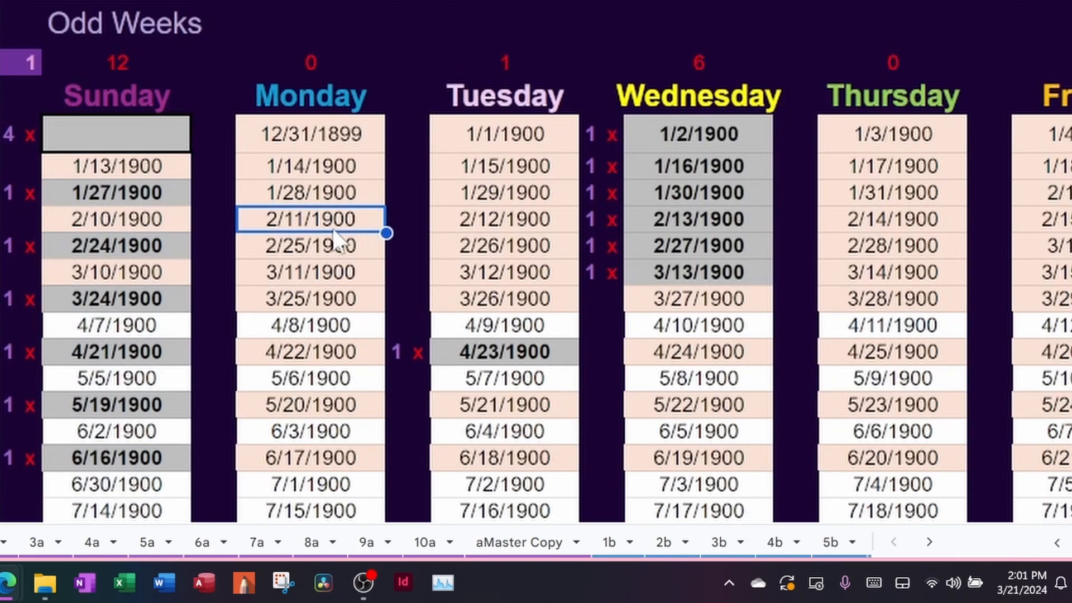
click(138, 168)
drag(141, 177, 140, 517)
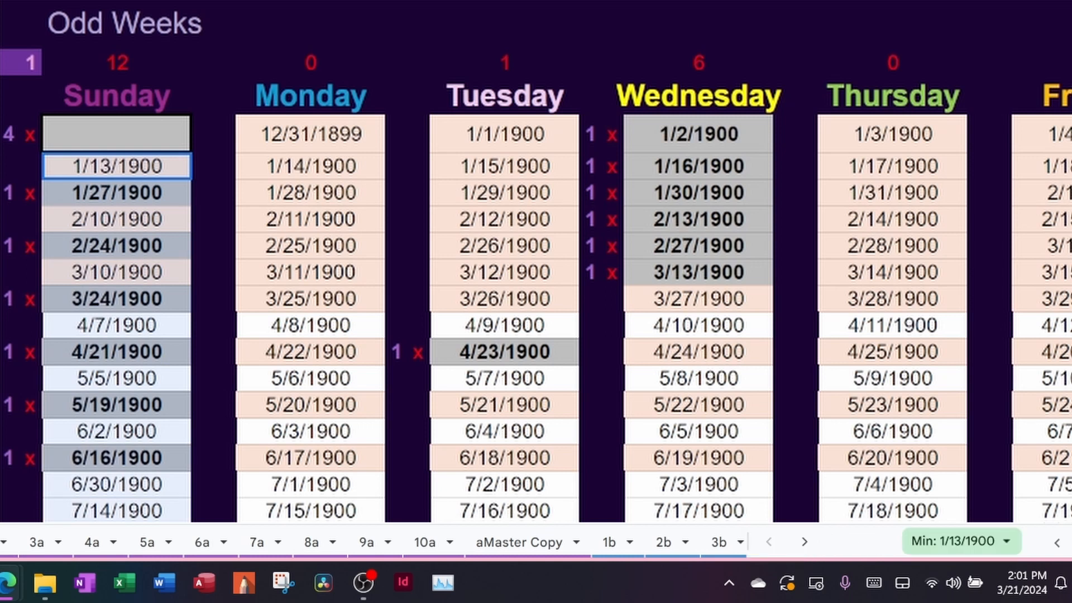
Step: Set the Sunday Starting Date on the instructions page to 3/17/24
click(134, 144)
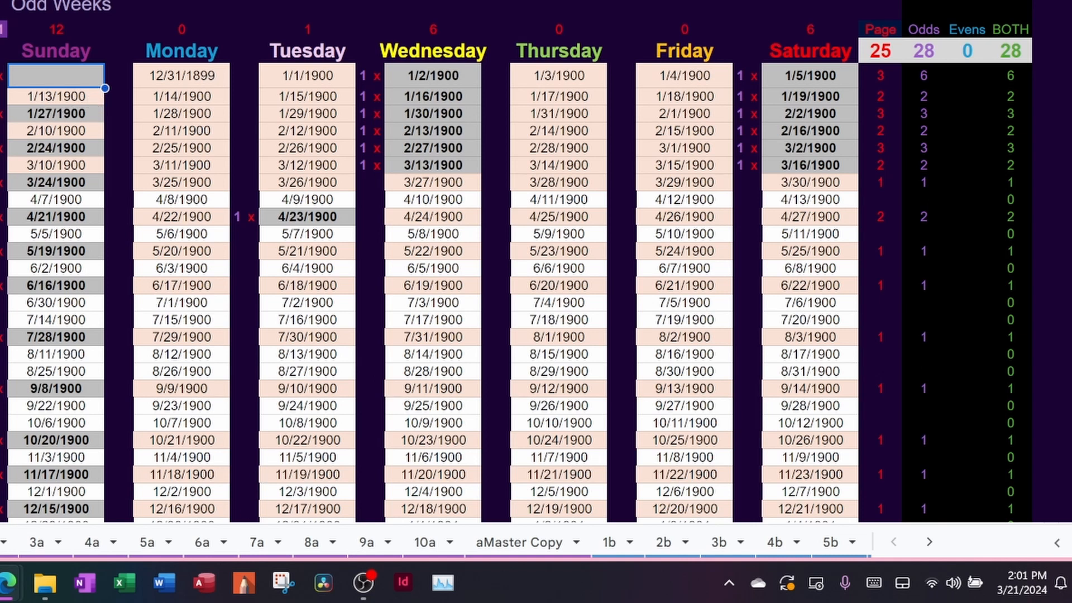
click(0, 543)
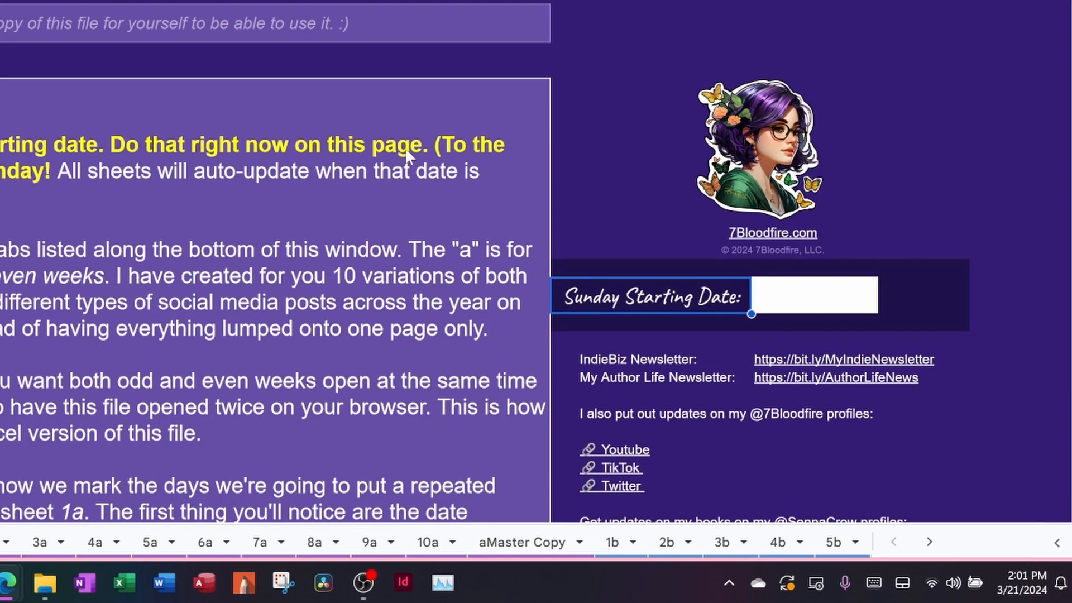
click(785, 296)
text(3/17/24)
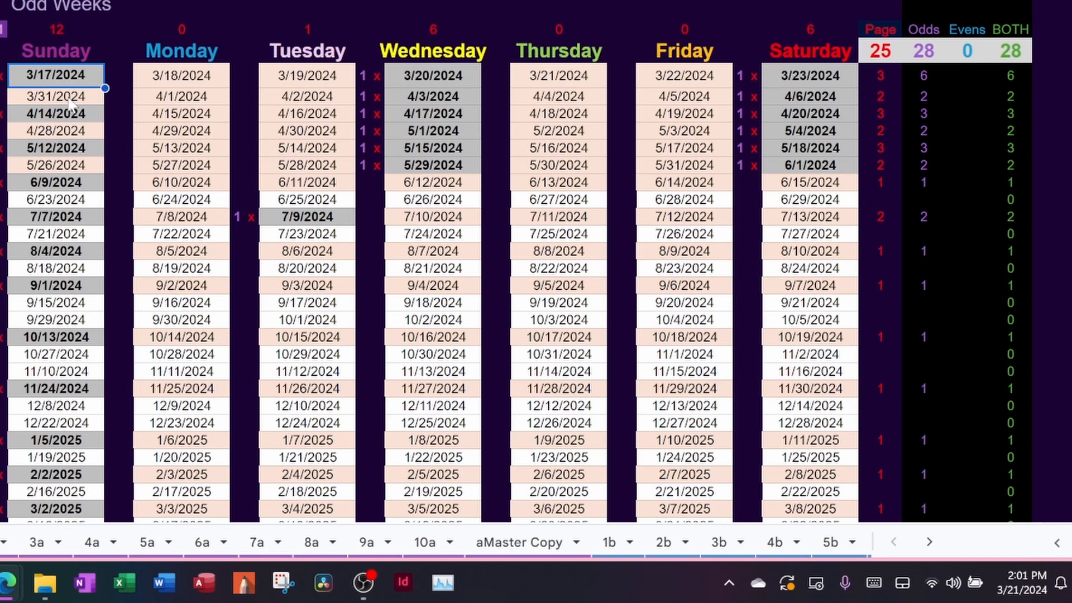
Step: Highlight the recalculated odd-week dates from 3/31/2024 across all weekdays, and set the sheet zoom to 150%
drag(68, 97, 811, 511)
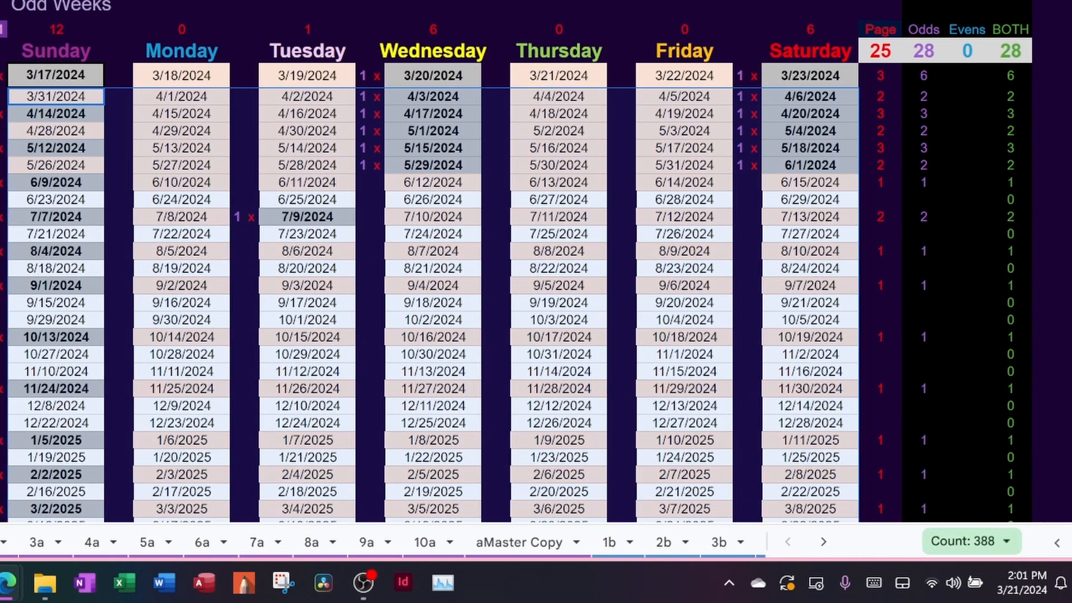
click(63, 76)
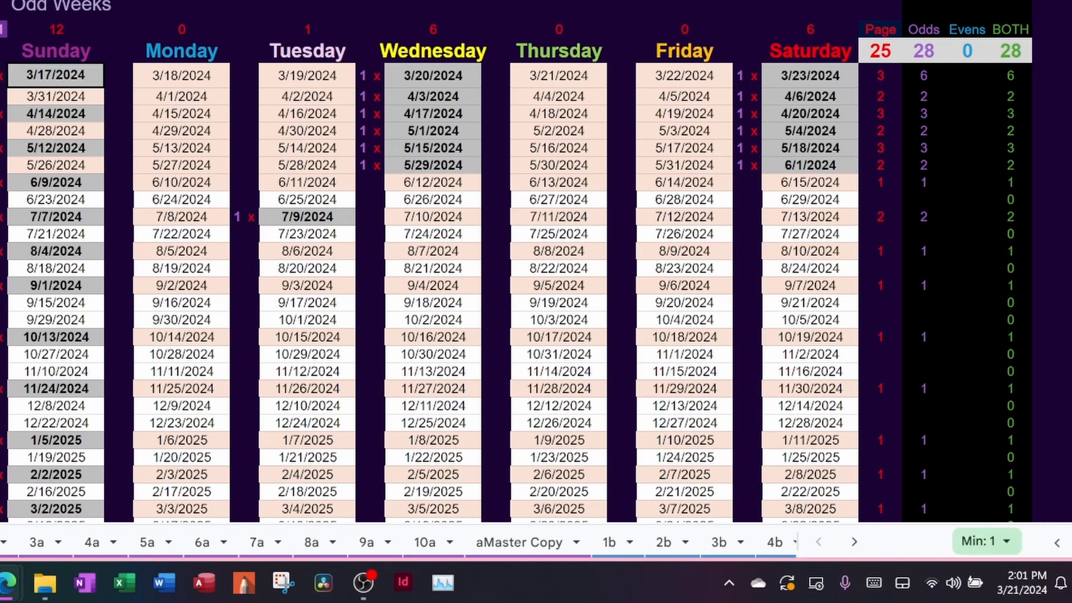
click(140, 2)
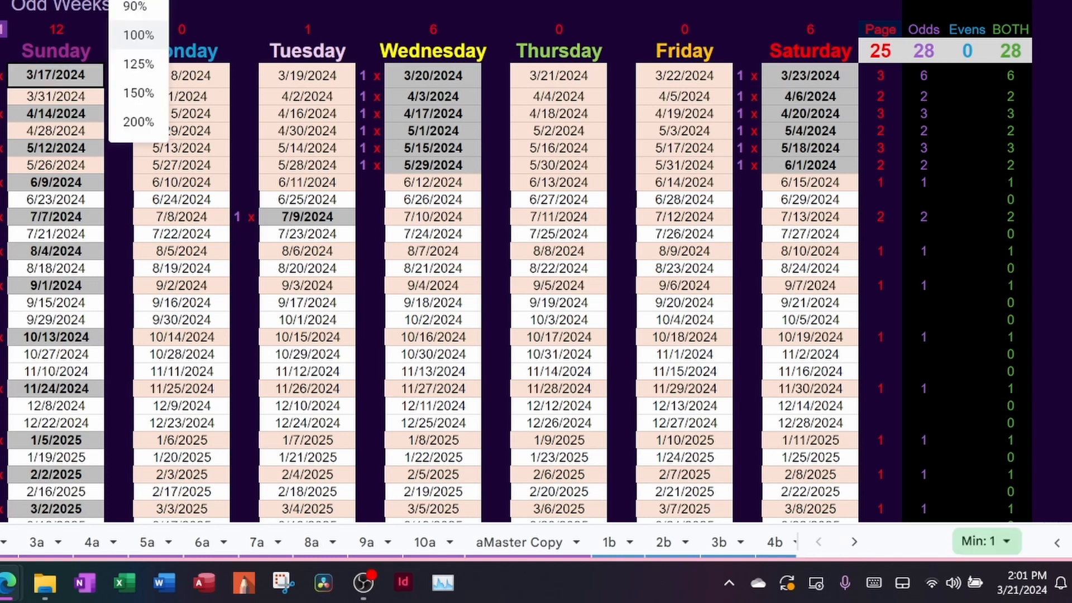
click(139, 94)
click(79, 130)
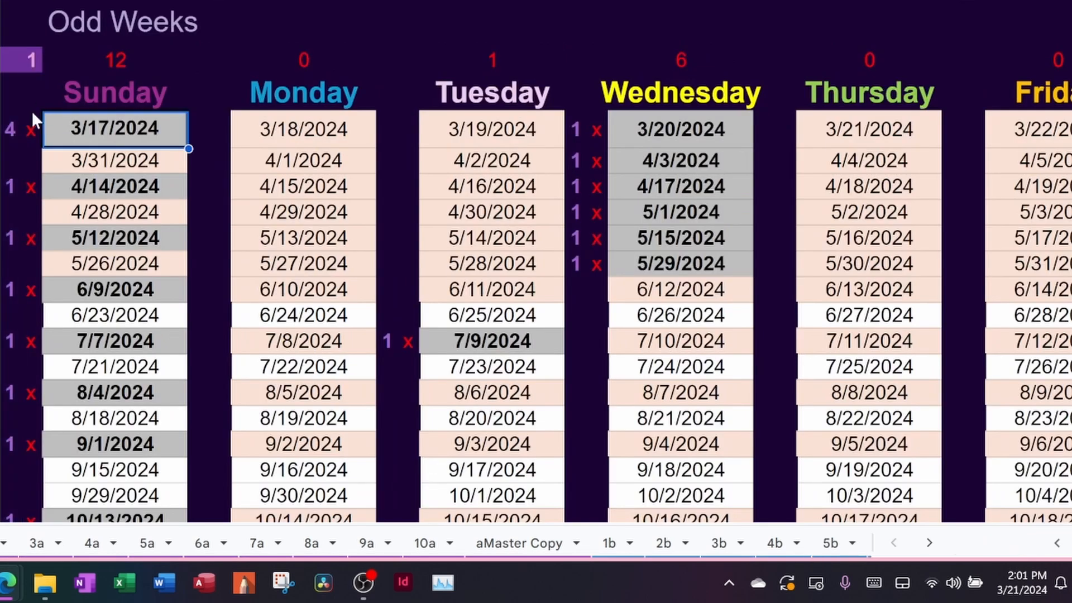
Step: Examine the tally and x marker columns beside Sunday, and the matching columns beside Monday
drag(14, 129, 9, 252)
drag(19, 314, 11, 327)
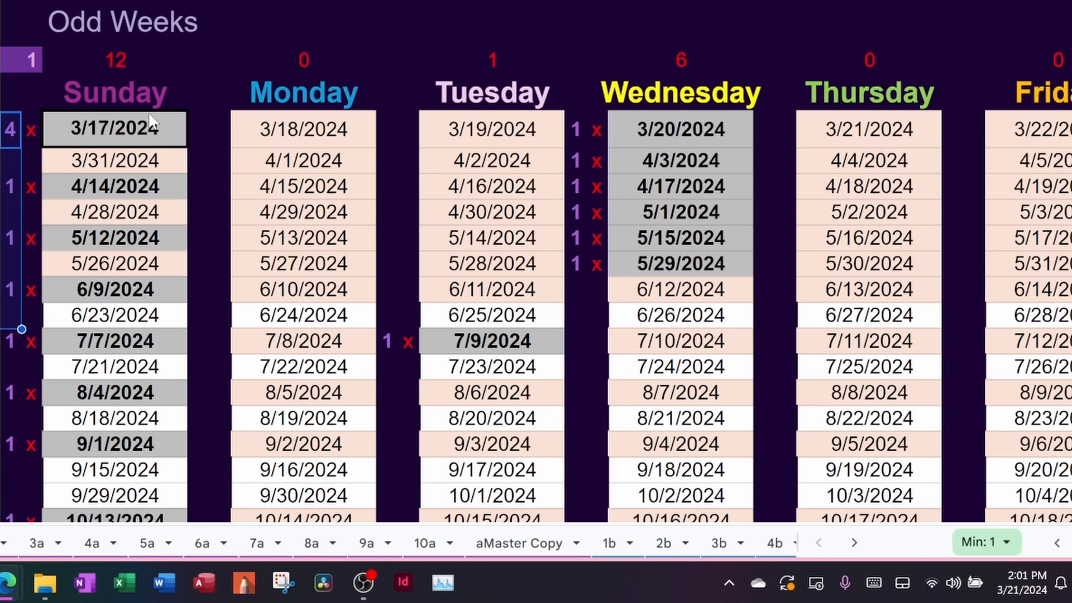
click(198, 1)
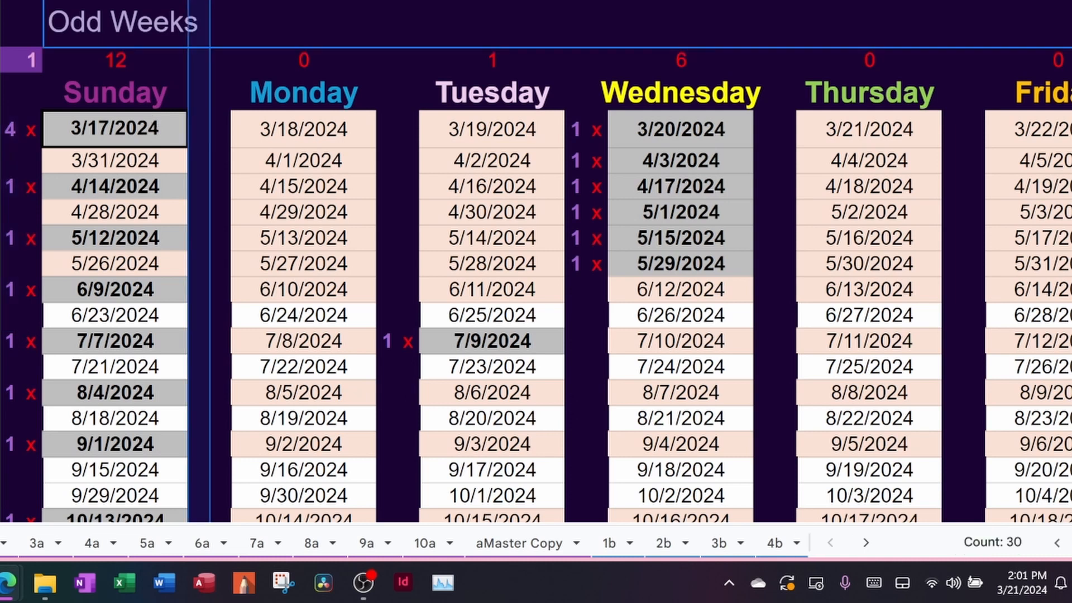
click(11, 1)
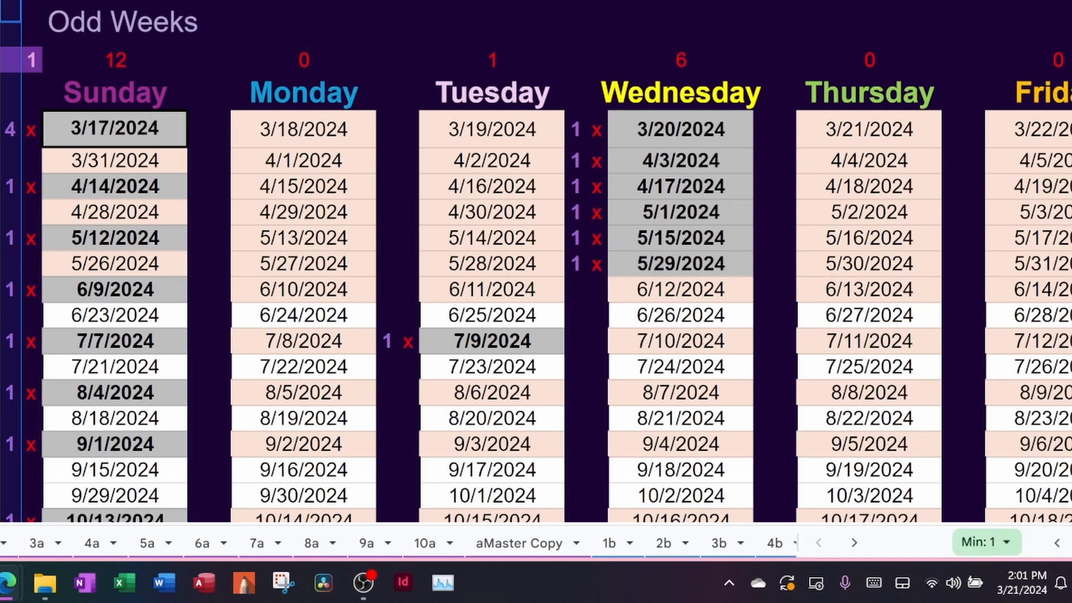
click(32, 1)
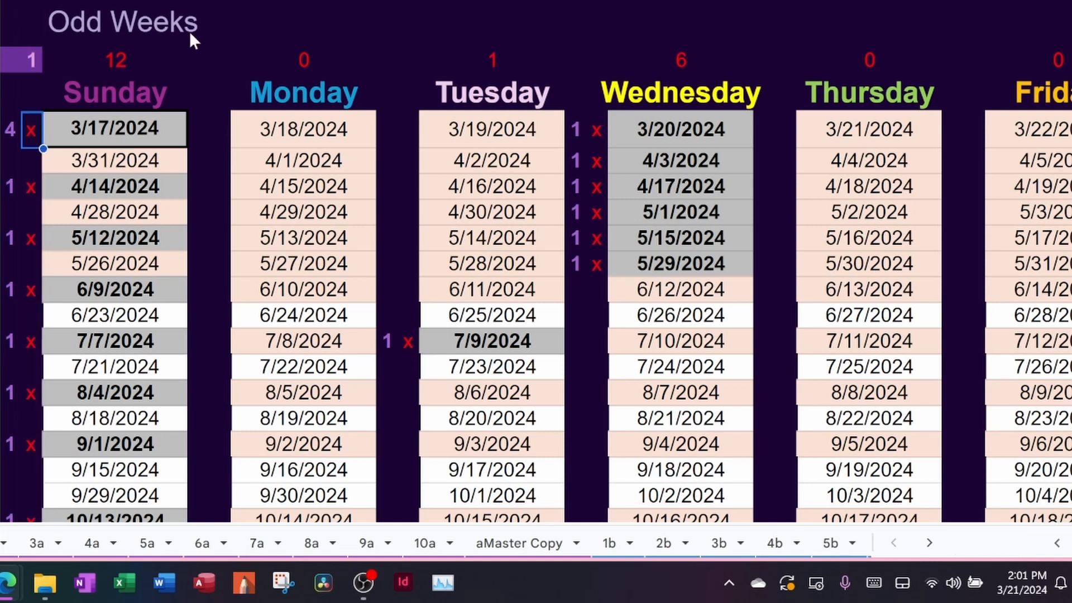
click(198, 1)
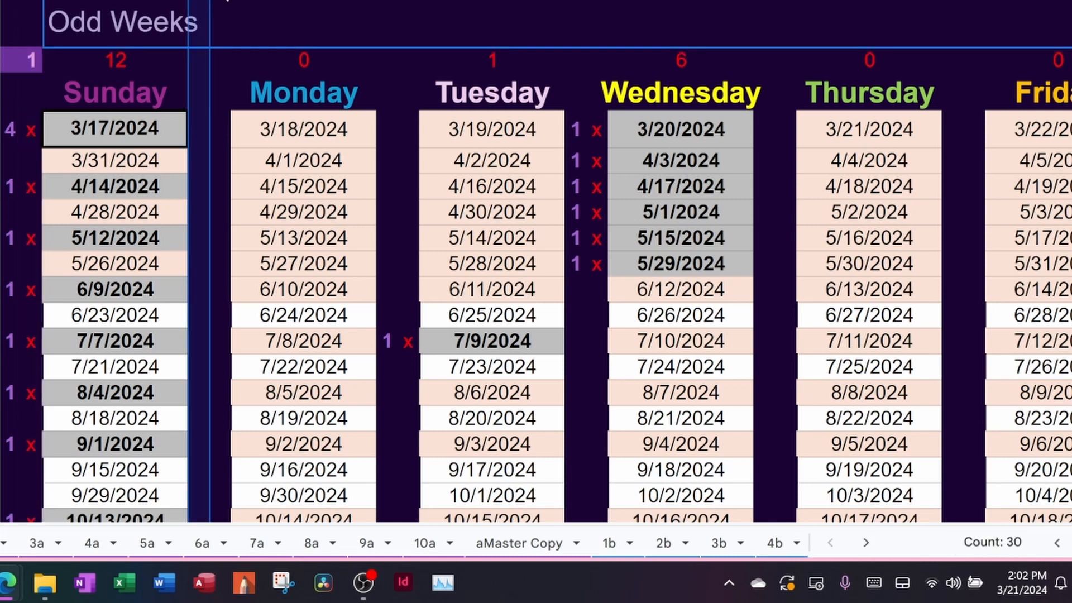
click(222, 132)
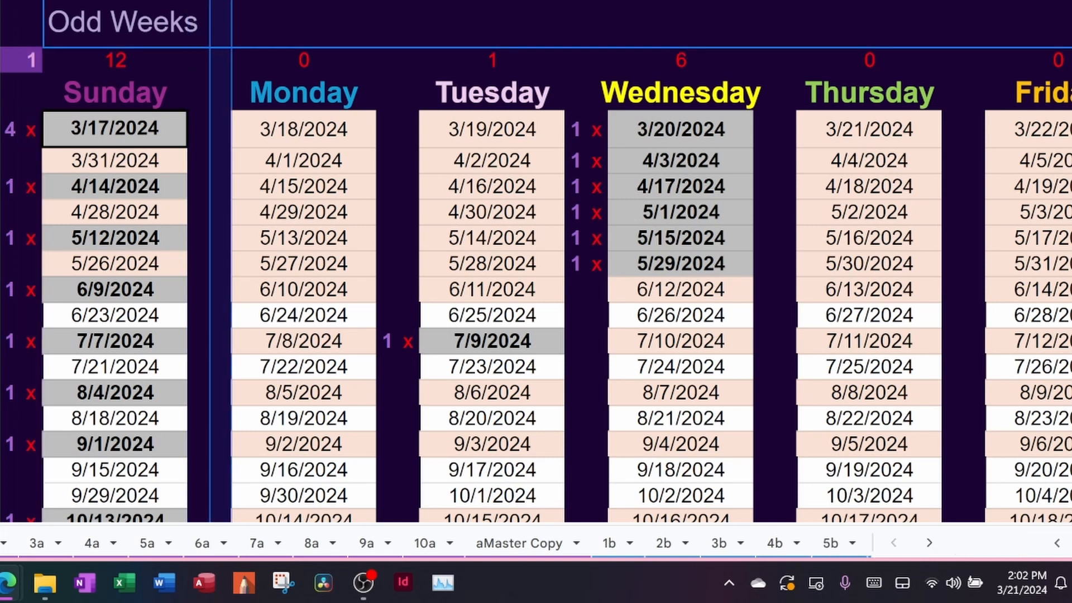
Step: Mark Monday 3/18/2024 as a posting day with an x in its marker cell
drag(222, 128, 314, 134)
click(222, 127)
text(x)
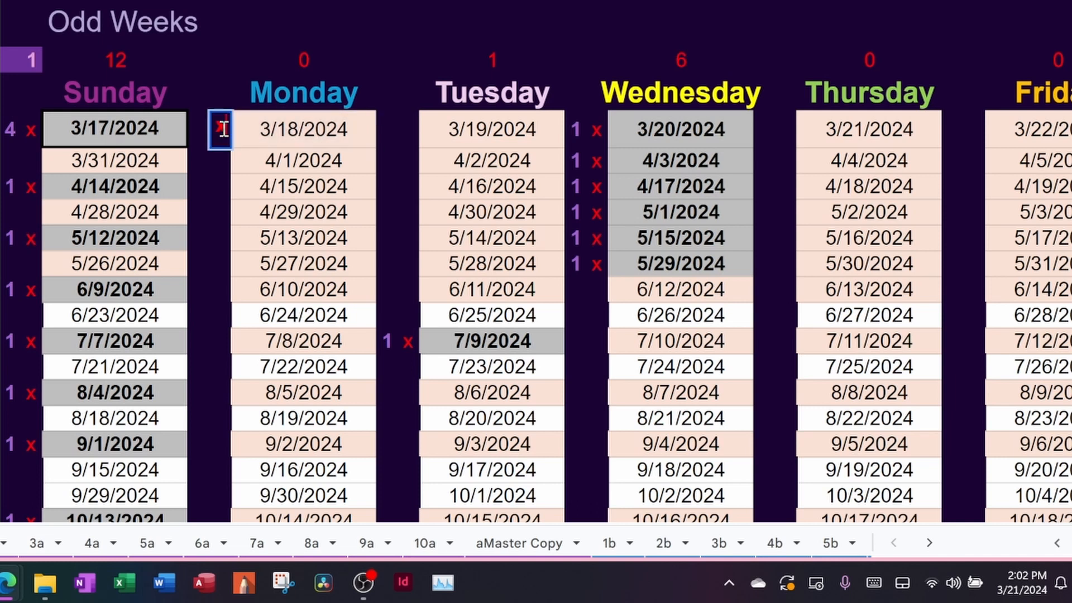
key(Return)
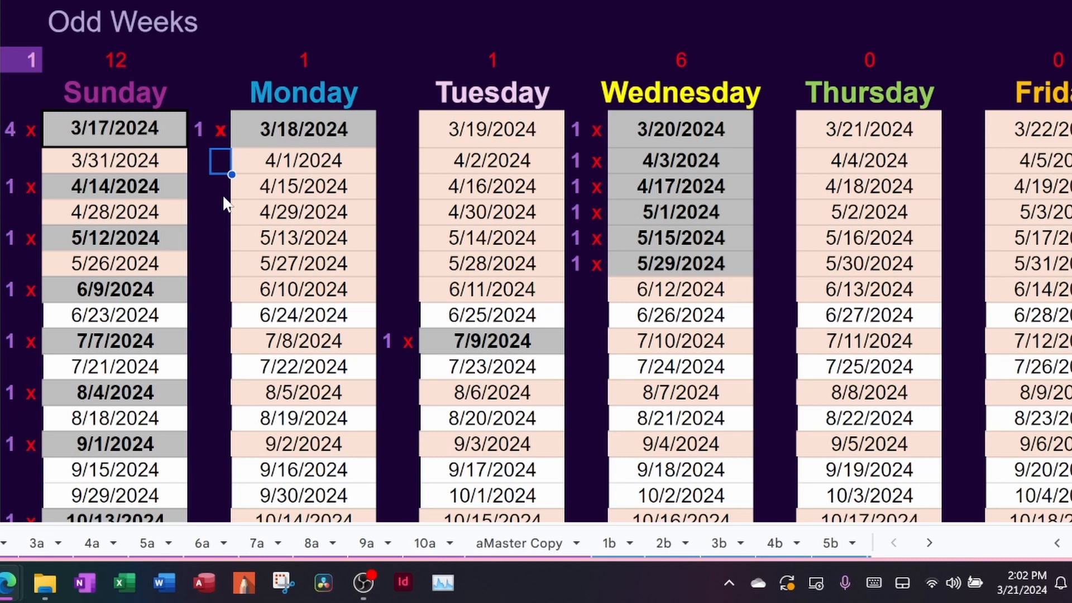
Step: Clear the tally formulas in the column beside Monday, from the 3/18/2024 row through the 5/13/2024 row
click(199, 1)
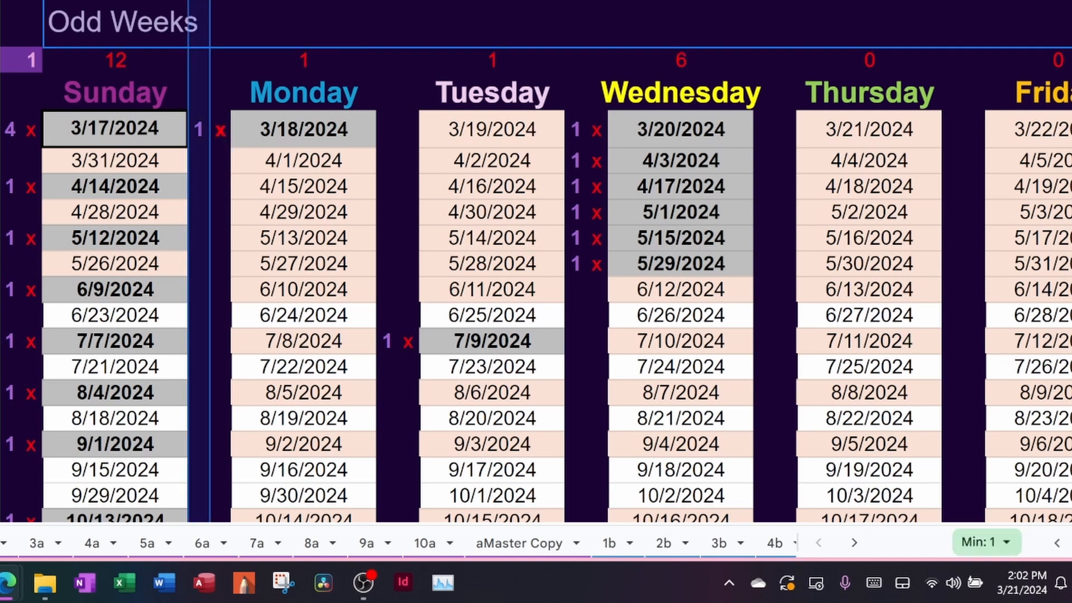
click(200, 130)
key(ctrl+c)
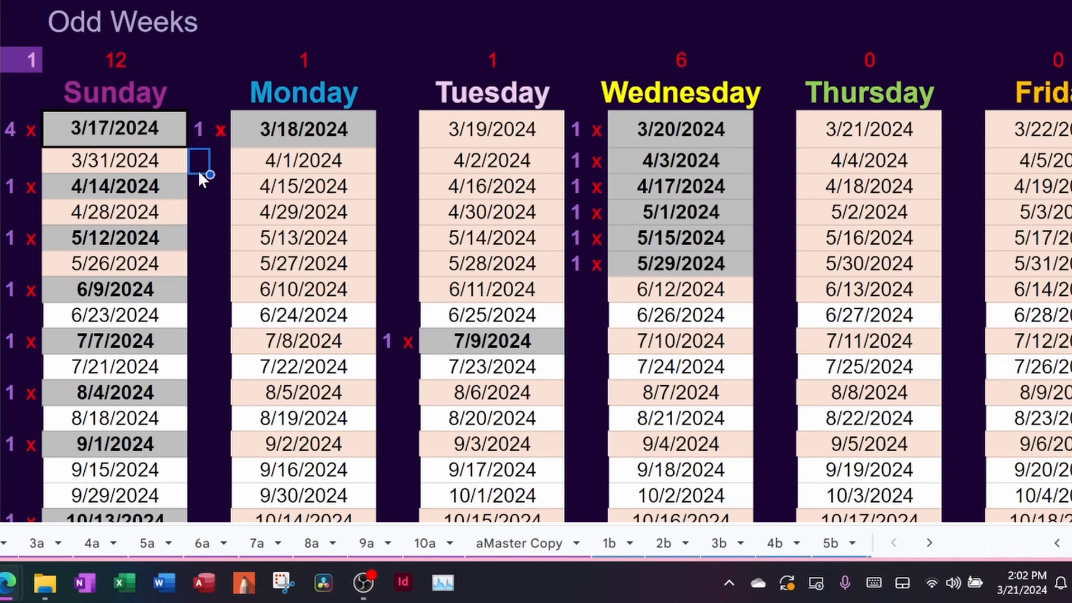
key(Down)
click(205, 125)
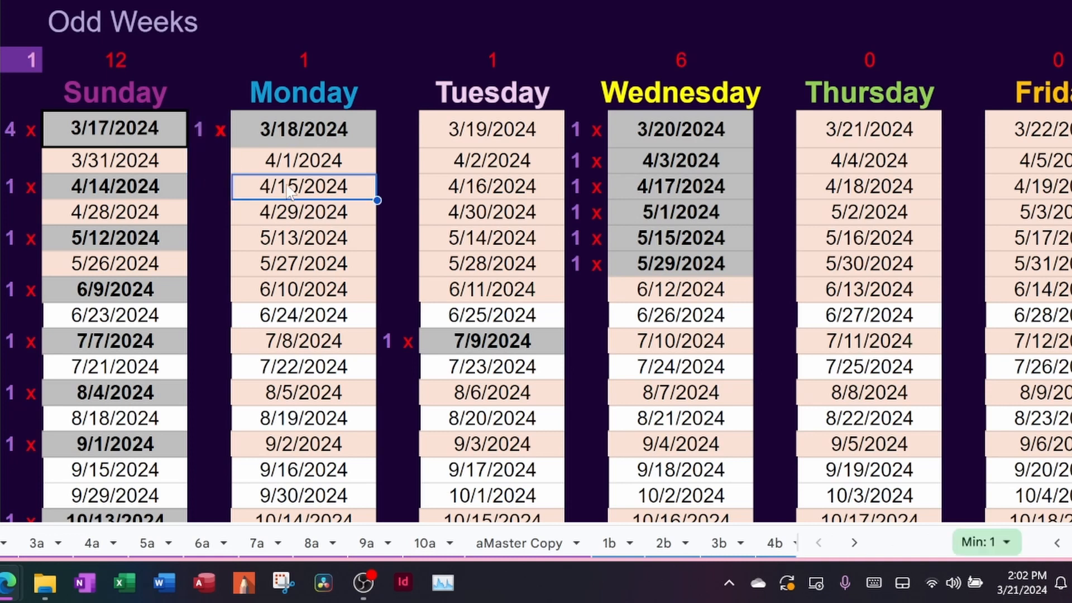
double_click(198, 129)
click(199, 164)
click(196, 231)
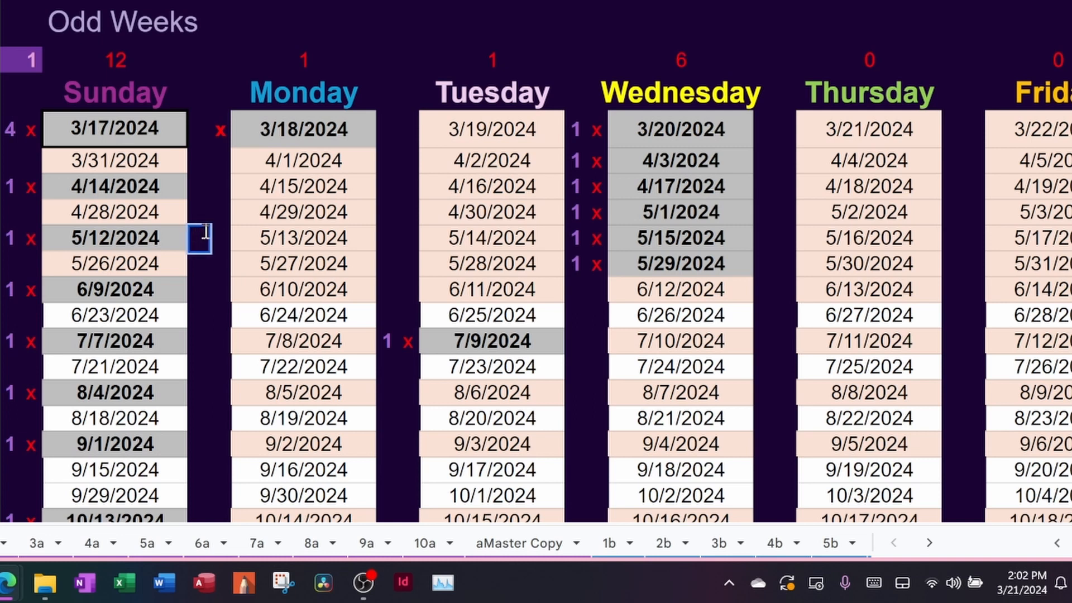
Step: Mark Monday 5/13/2024 as a posting day with an x in its marker cell
click(219, 234)
text(x)
key(Return)
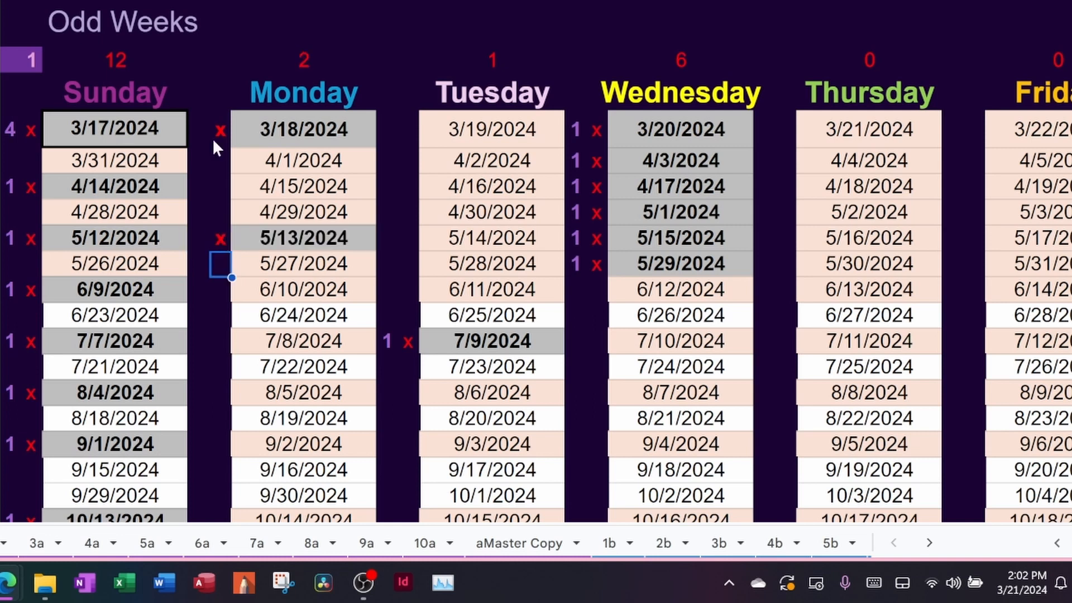
Step: Restore the Monday tally formulas by filling from the 5/27/2024 row up to the 3/18/2024 row
click(204, 130)
click(198, 246)
click(200, 264)
drag(210, 277, 198, 120)
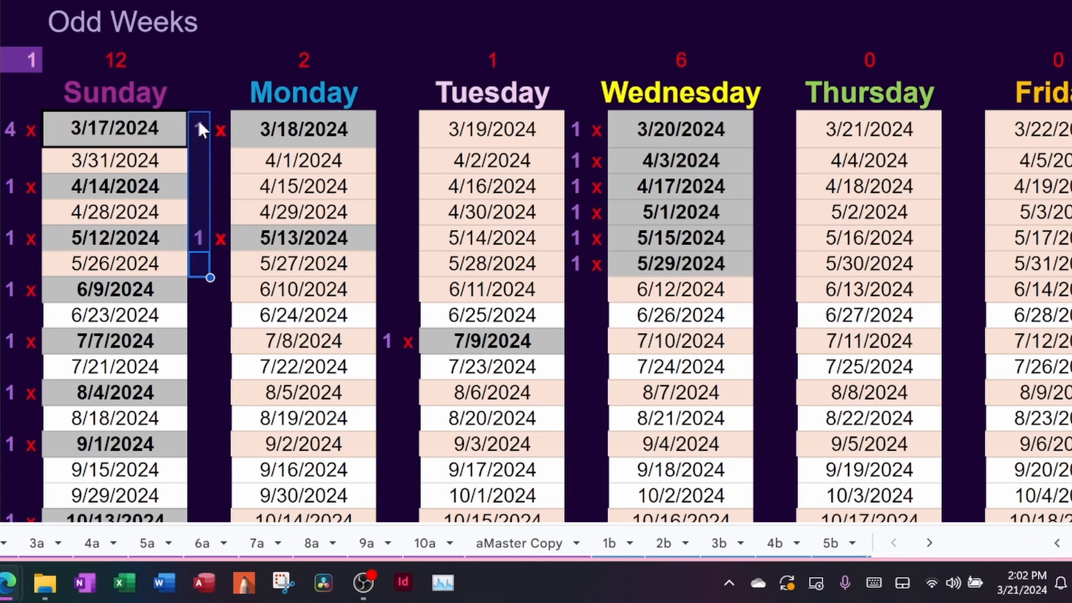
click(256, 168)
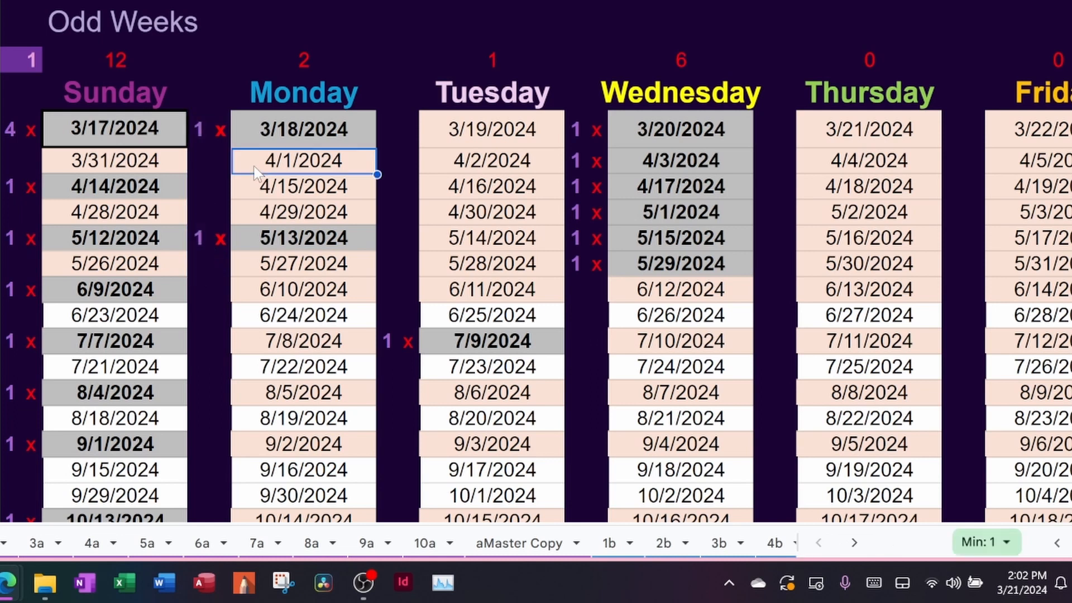
Step: Repeat the Monday tally formula fill, starting at the 6/10/2024 row and extending up to the 3/18/2024 row
click(219, 134)
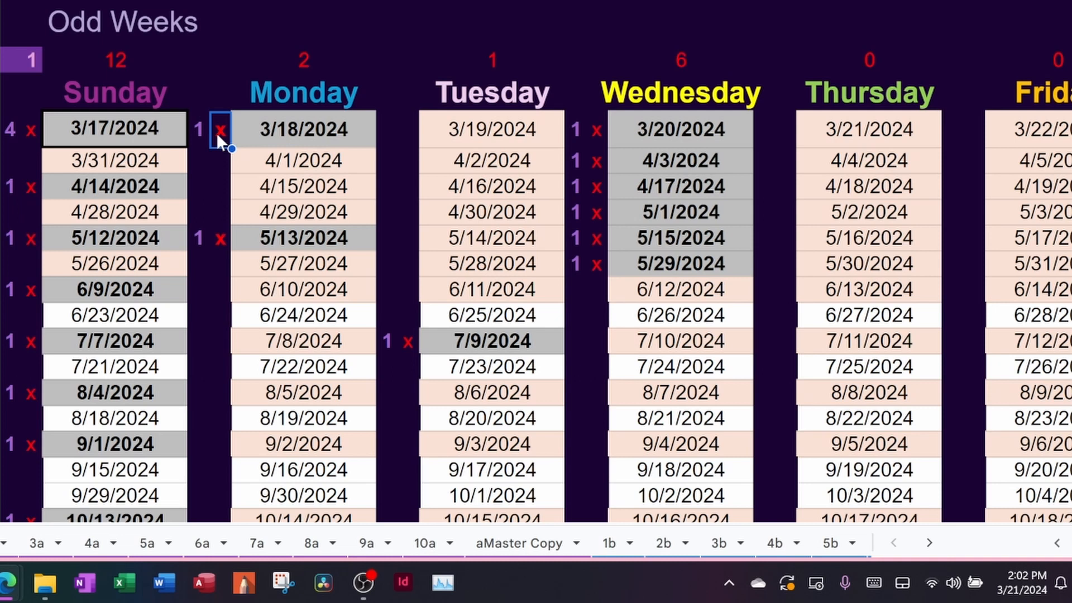
click(201, 291)
drag(208, 296, 202, 130)
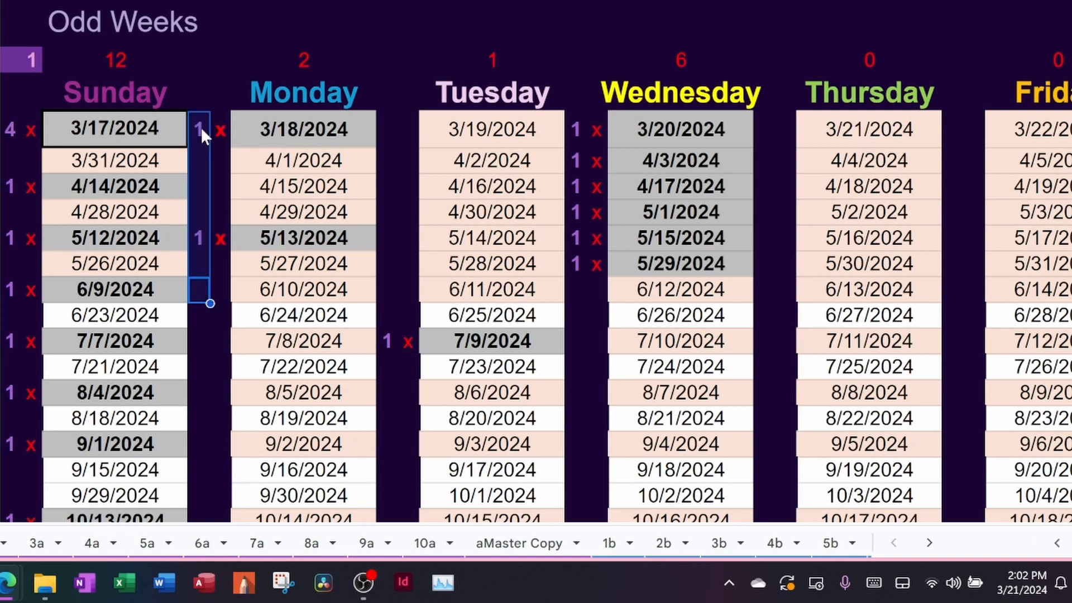
click(313, 189)
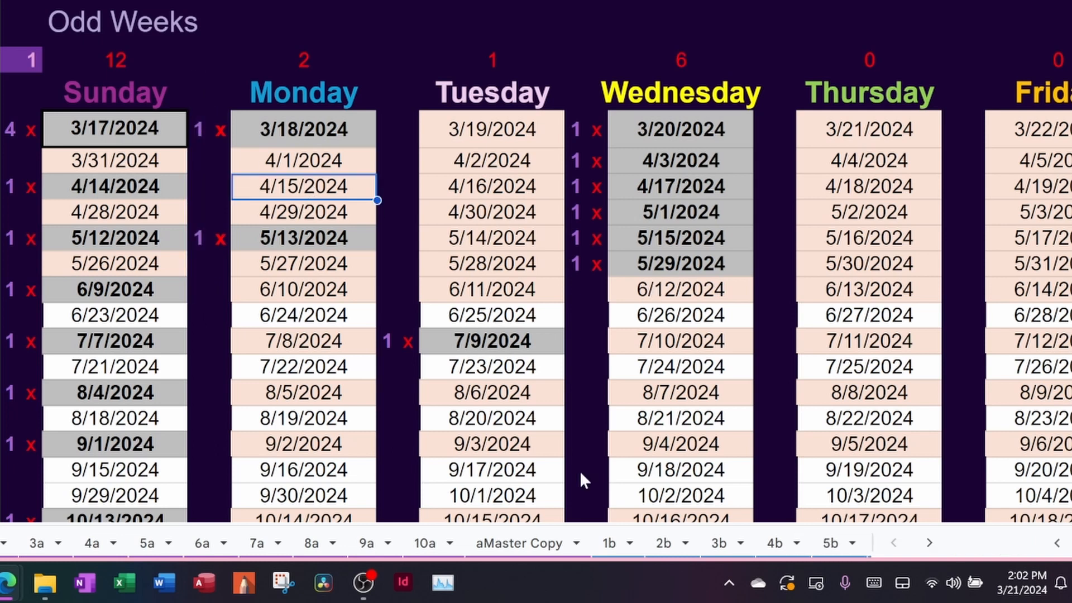
Step: Review the Dates With No Posts table and compare it with the weekday columns and the Page, Odds, Evens and BOTH totals
scroll(580, 471, right, 10)
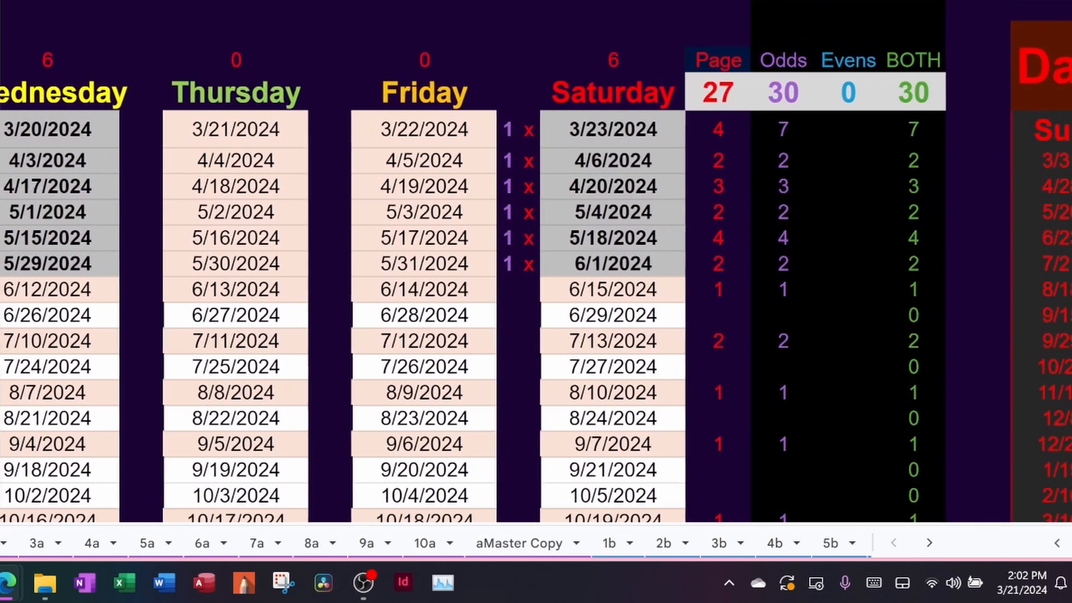
scroll(536, 262, right, 6)
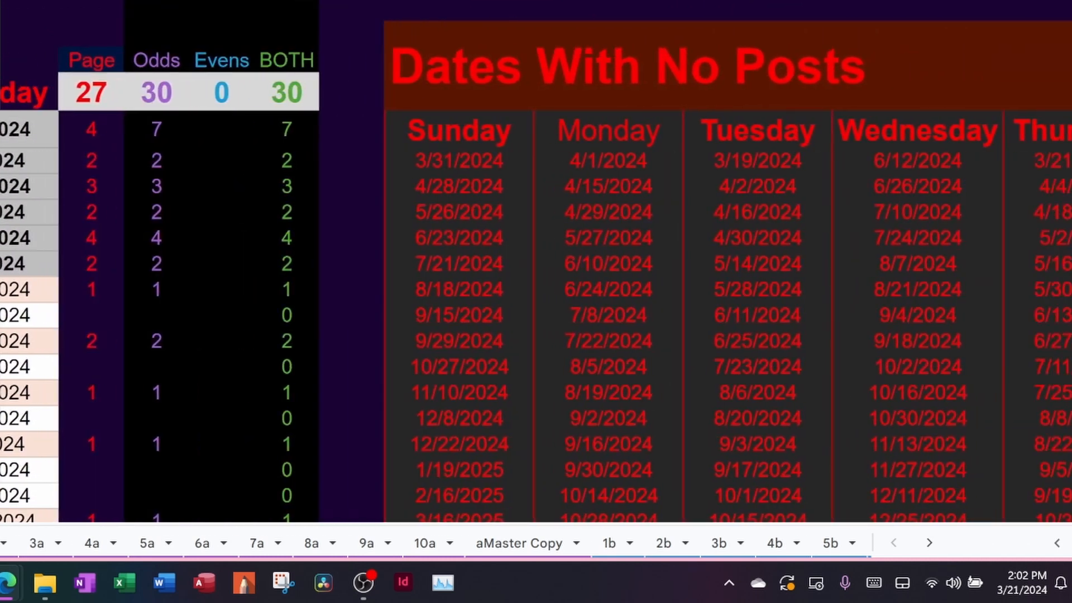
scroll(536, 261, right, 2)
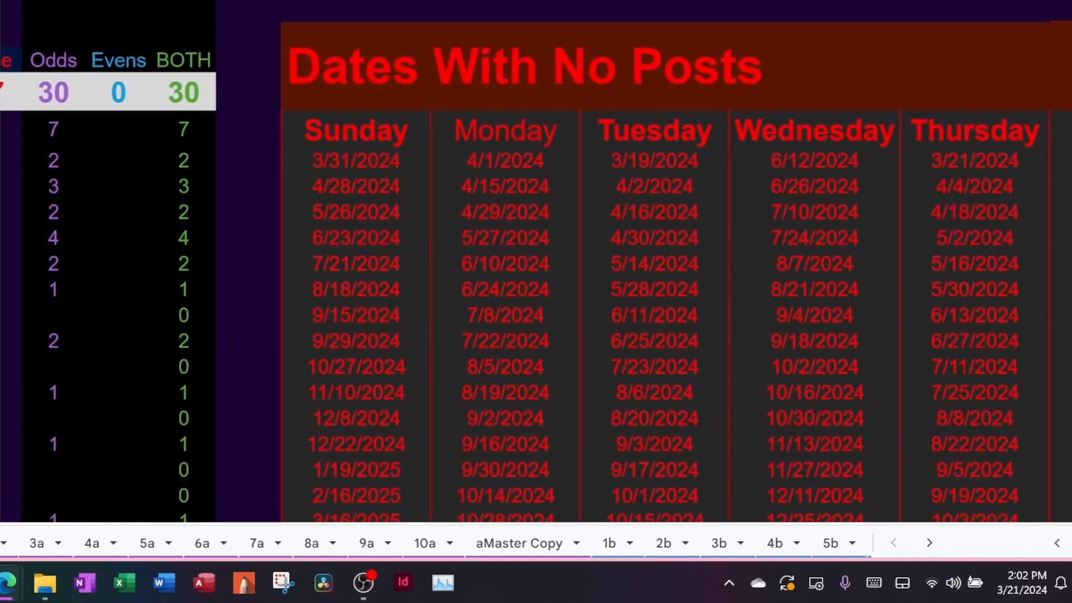
scroll(536, 261, right, 3)
scroll(536, 262, left, 2)
scroll(536, 261, right, 3)
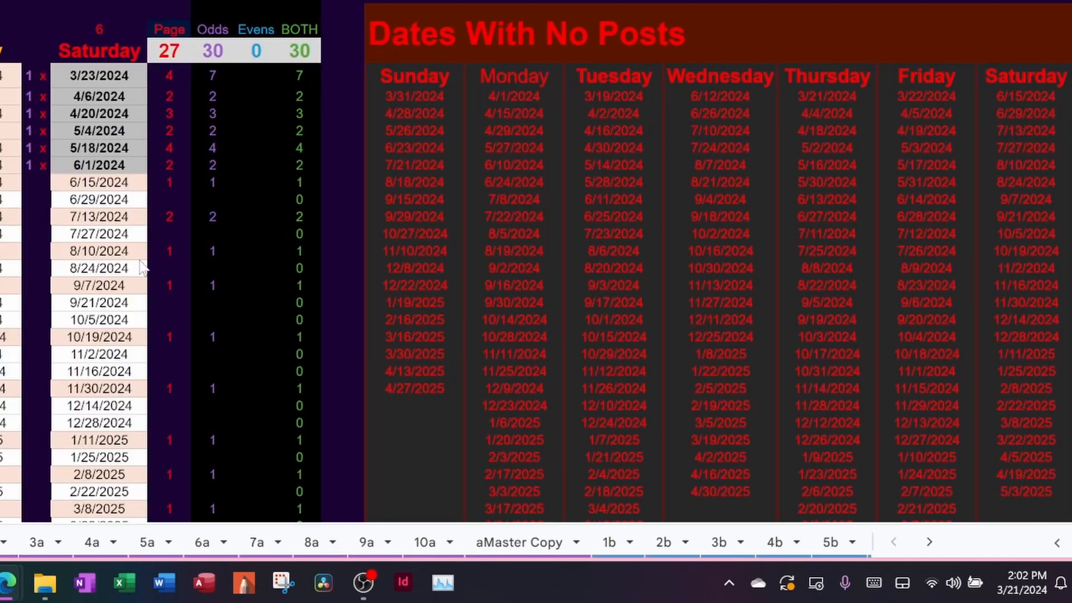
click(250, 291)
scroll(250, 293, left, 5)
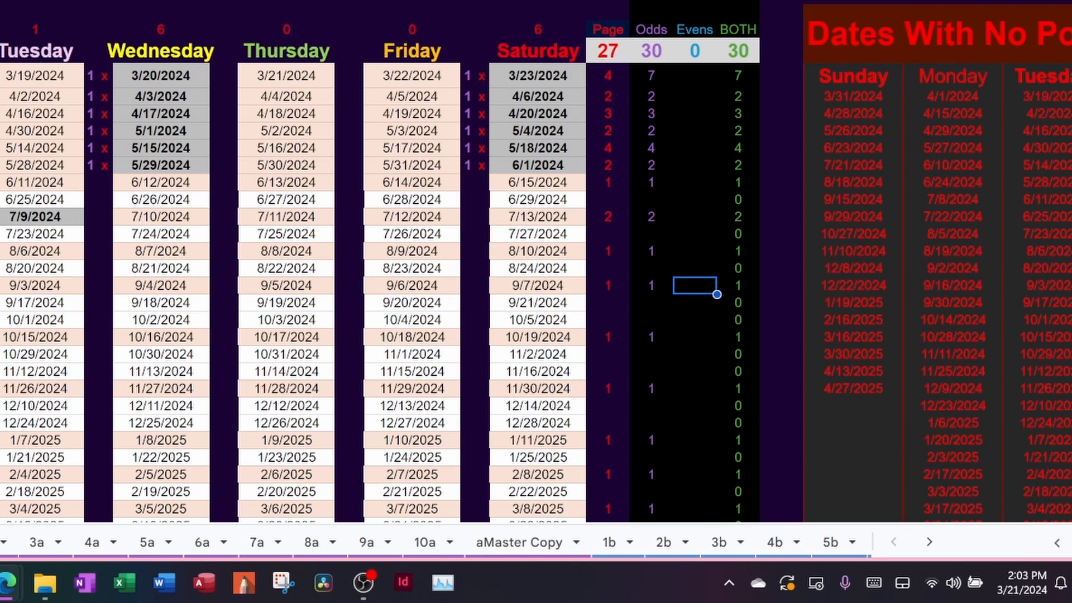
scroll(536, 261, right, 5)
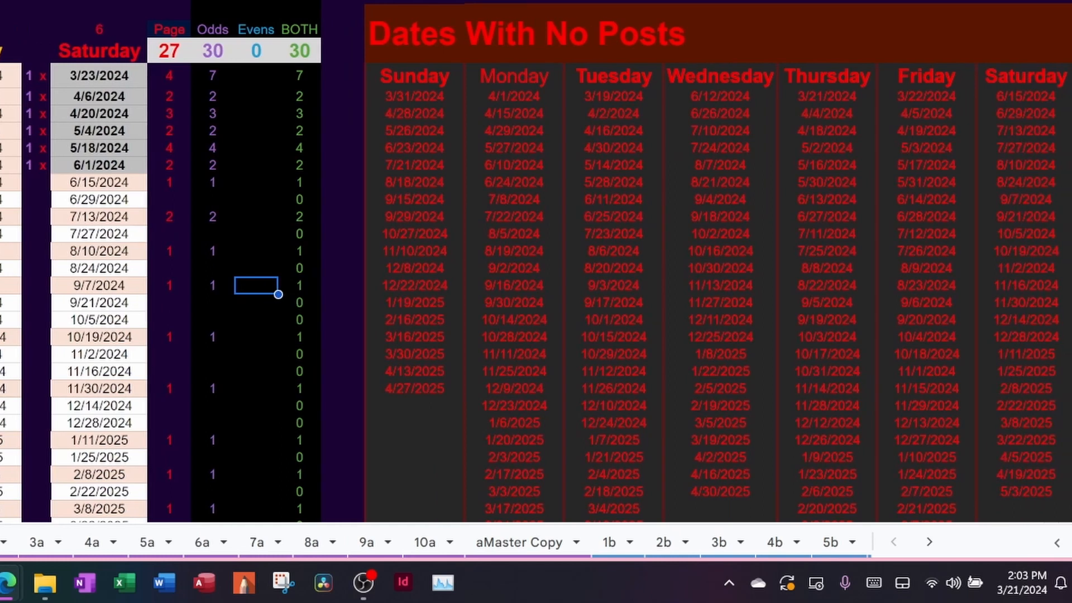
Step: Overwrite the 9/15/2024 entry in the Sunday list of Dates With No Posts with d, and undo the entry
click(409, 74)
click(430, 201)
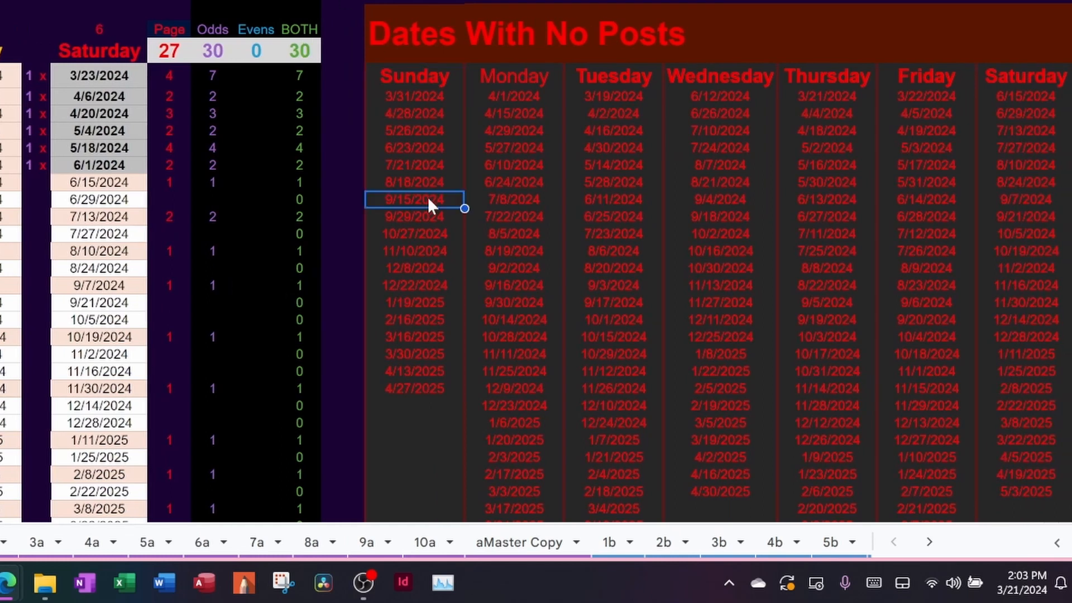
text(d)
key(Return)
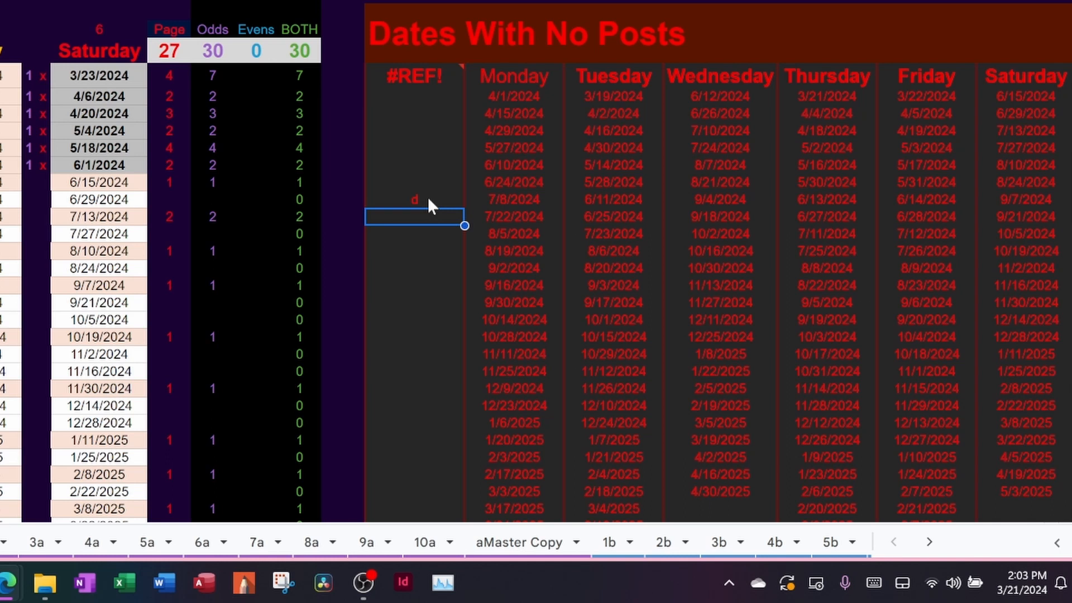
key(ctrl+z)
Step: Inspect the Sunday heading cell of Dates With No Posts and the Saturday heading of the schedule
scroll(685, 310, left, 3)
click(691, 78)
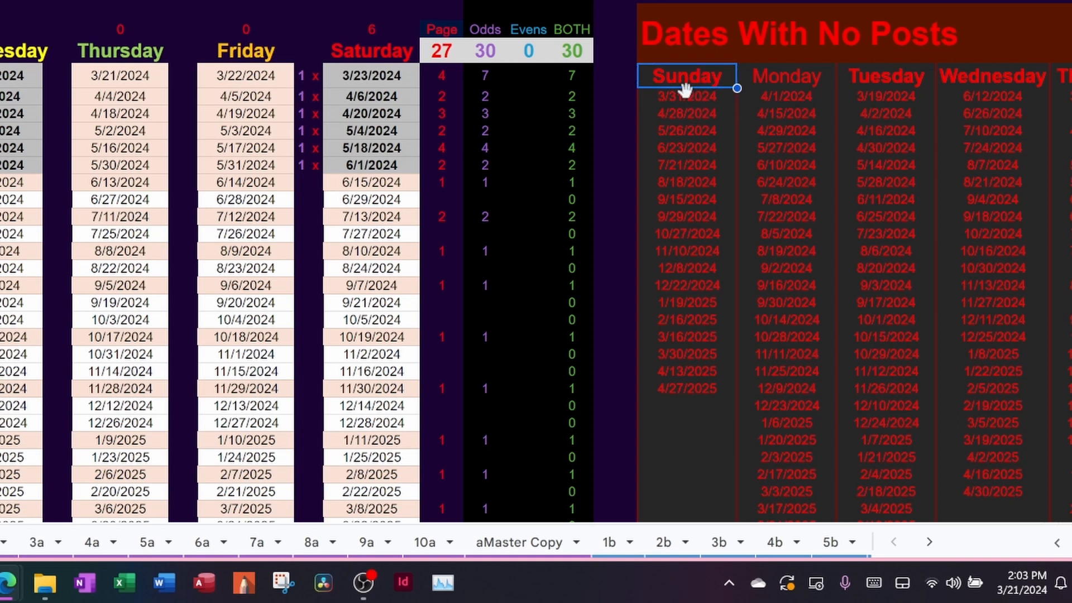
click(372, 55)
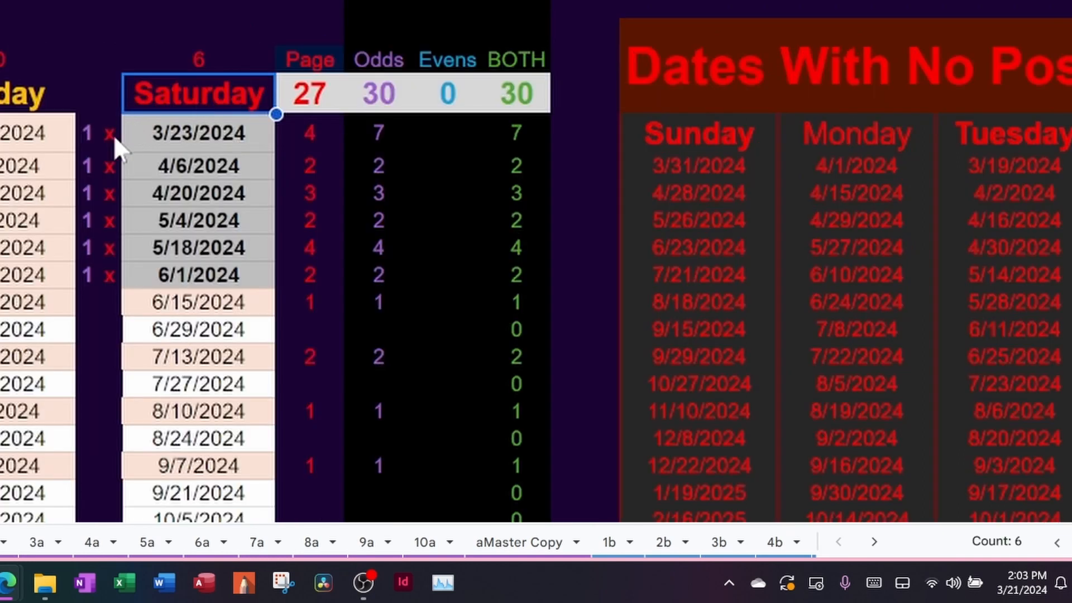
Step: Inspect the x markers beside Saturday dates 3/23/2024 through 6/1/2024, and the Sunday list of Dates With No Posts
click(316, 78)
shift+click(114, 284)
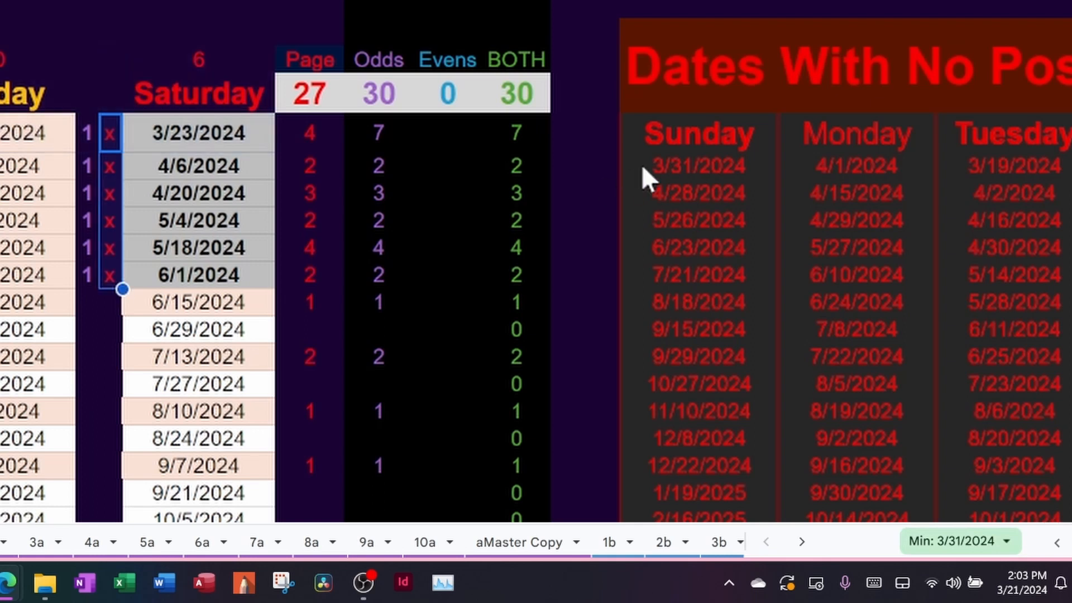
click(700, 133)
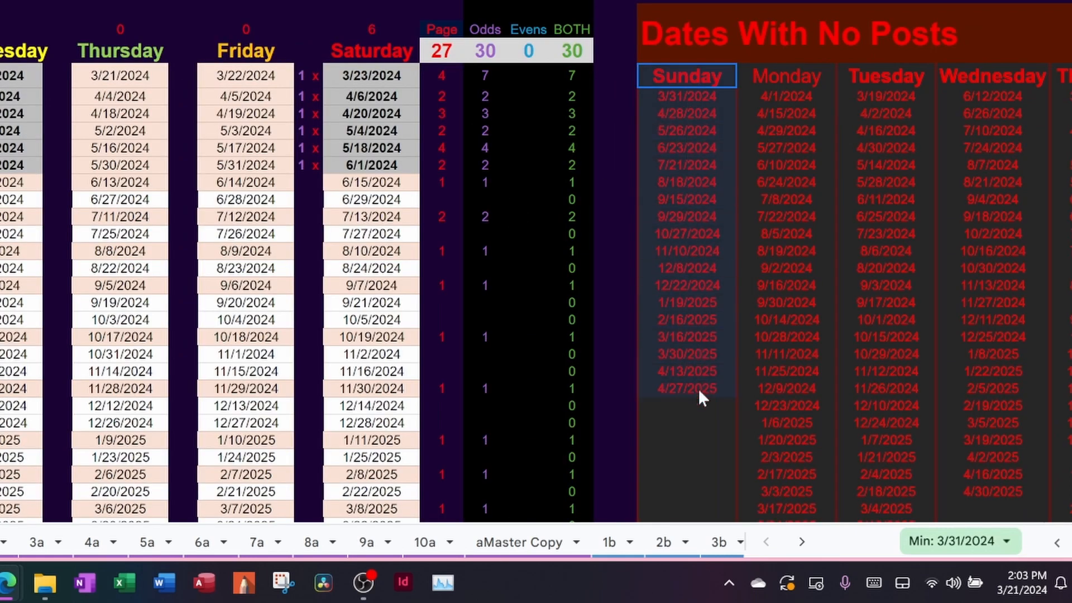
Step: Mark Sunday 3/31/2024 in the Odd Weeks schedule as having a post with an x
click(684, 95)
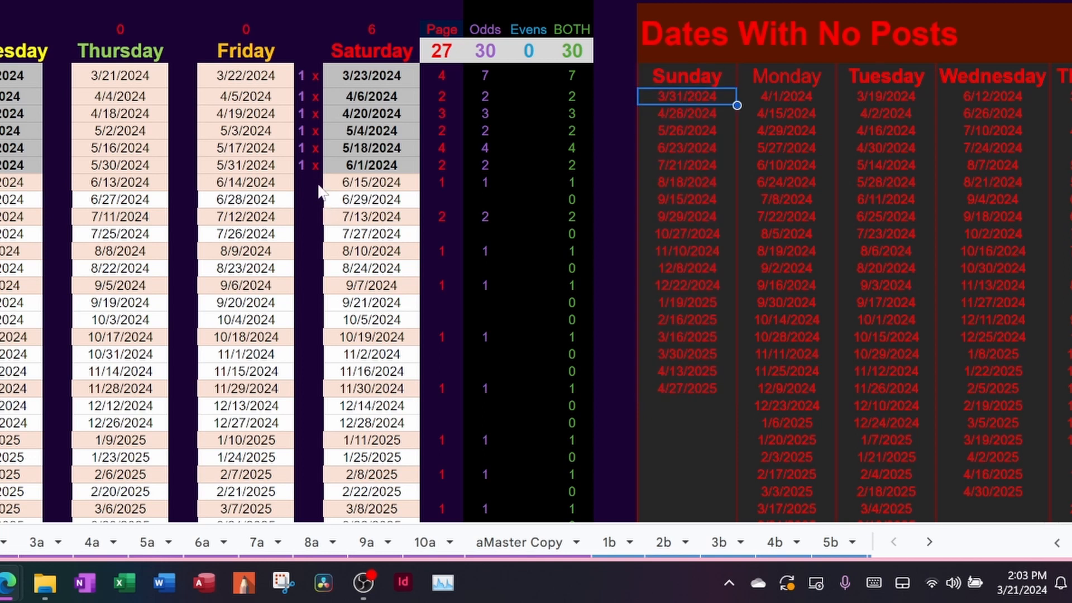
scroll(321, 192, left, 6)
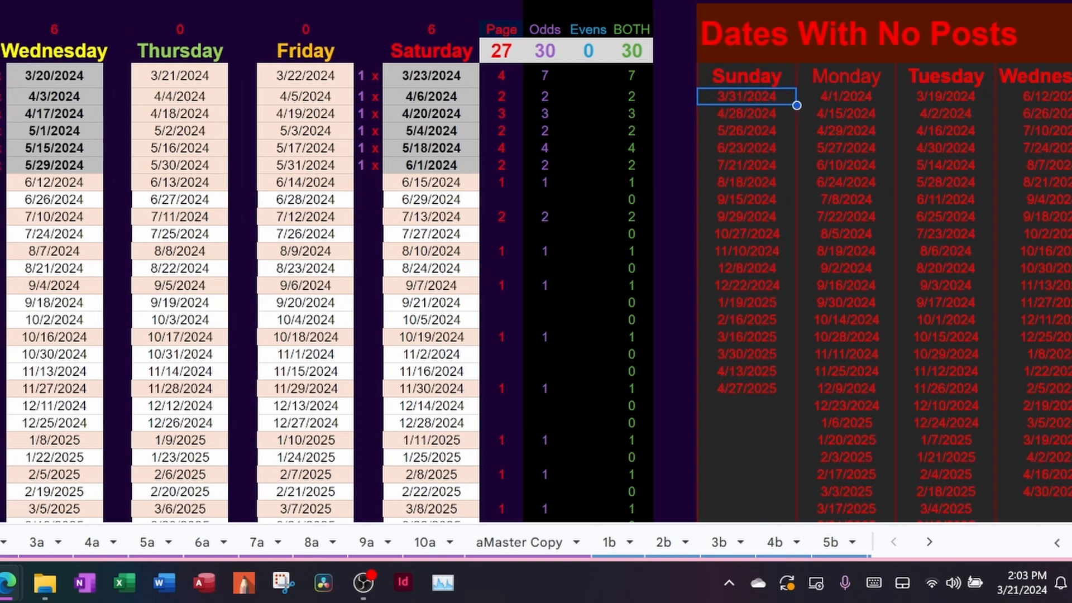
click(4, 99)
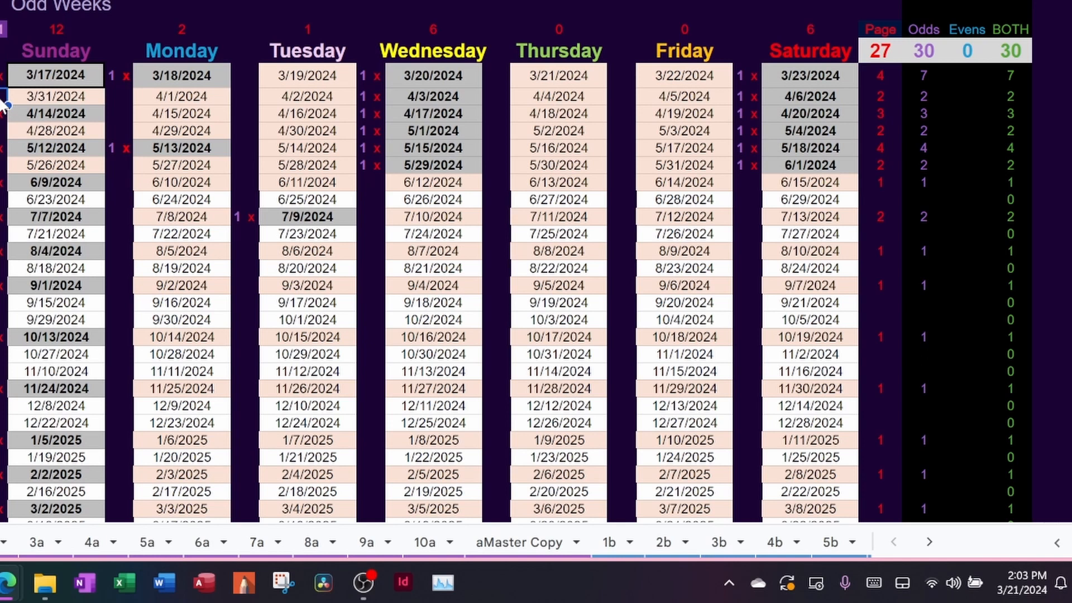
text(x)
key(Return)
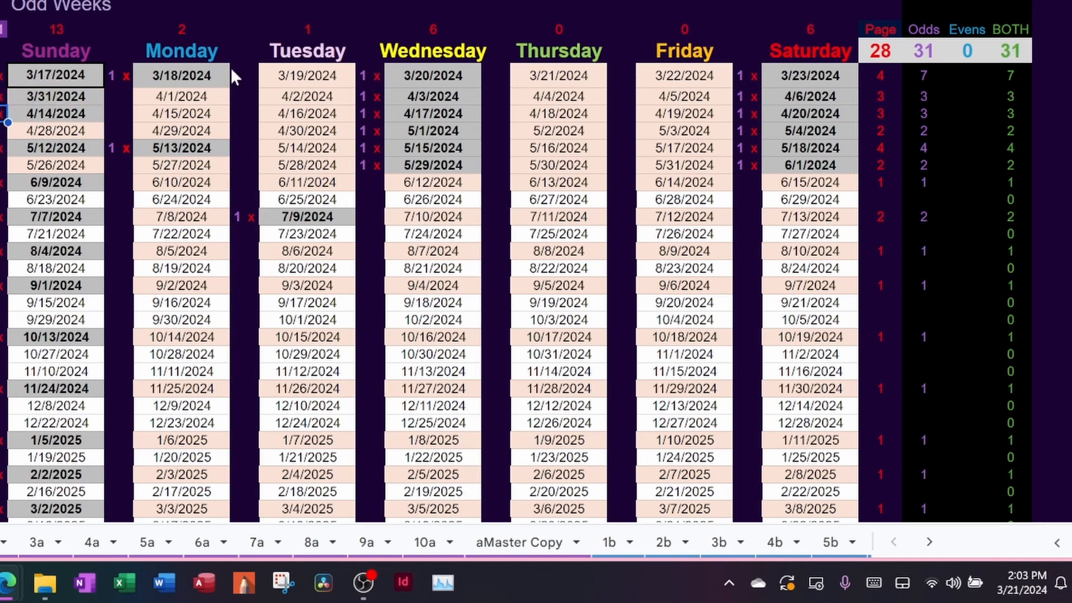
Step: Review the updated Sunday list of Dates With No Posts from 4/28/2024 through 4/27/2025
scroll(231, 68, right, 4)
scroll(230, 67, right, 3)
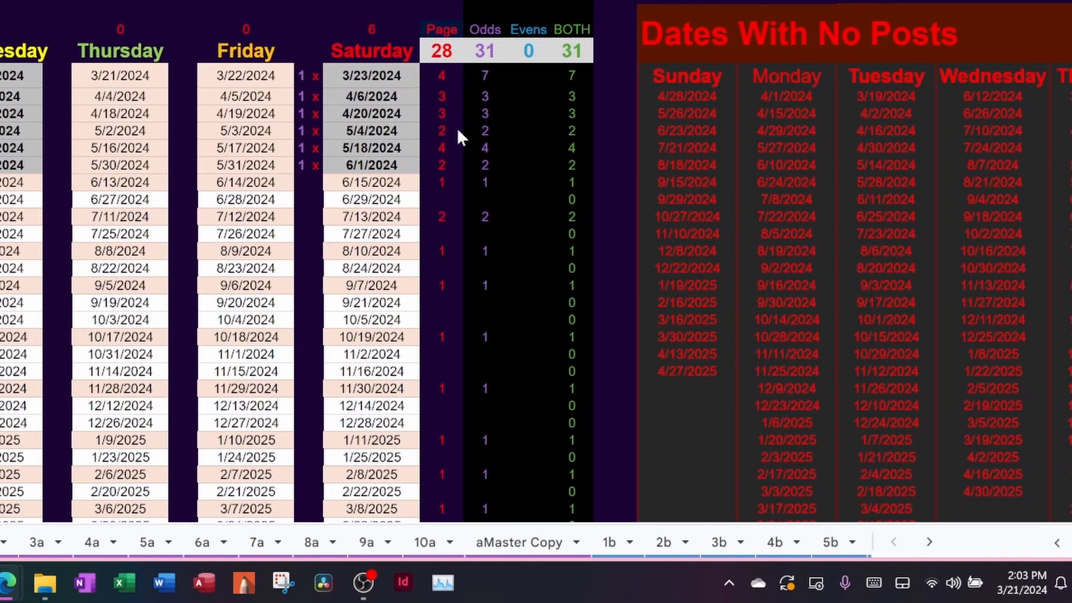
click(668, 100)
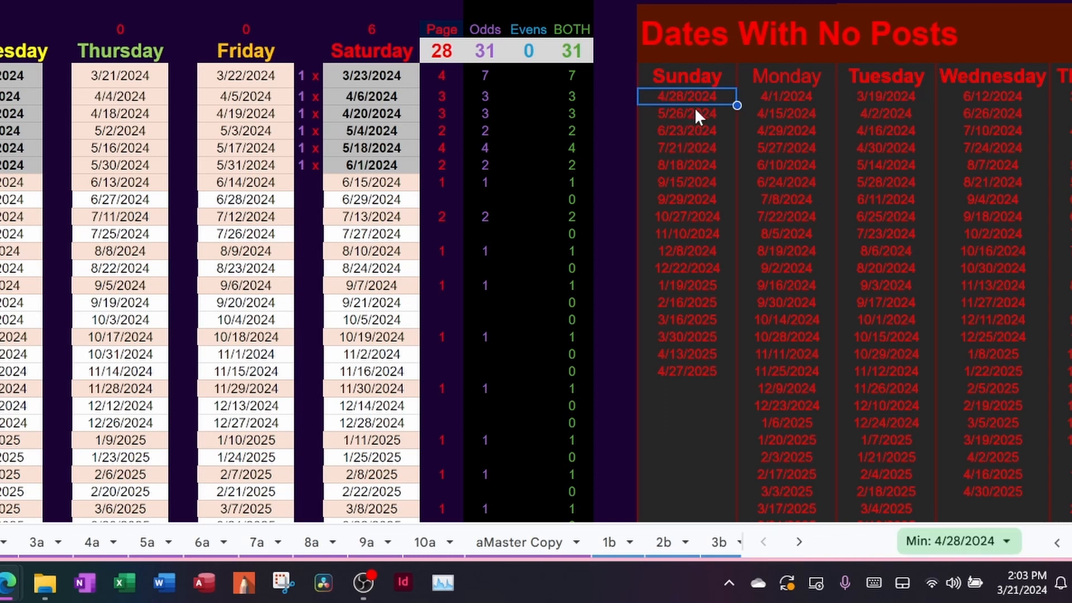
drag(695, 100, 683, 198)
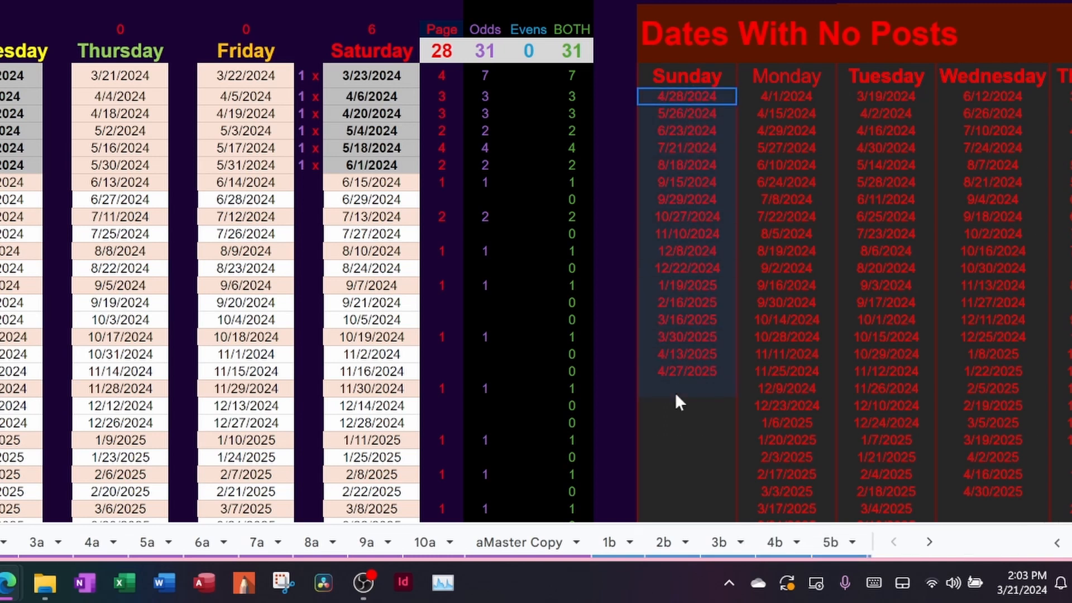
drag(676, 392, 675, 393)
click(685, 463)
drag(682, 98, 676, 251)
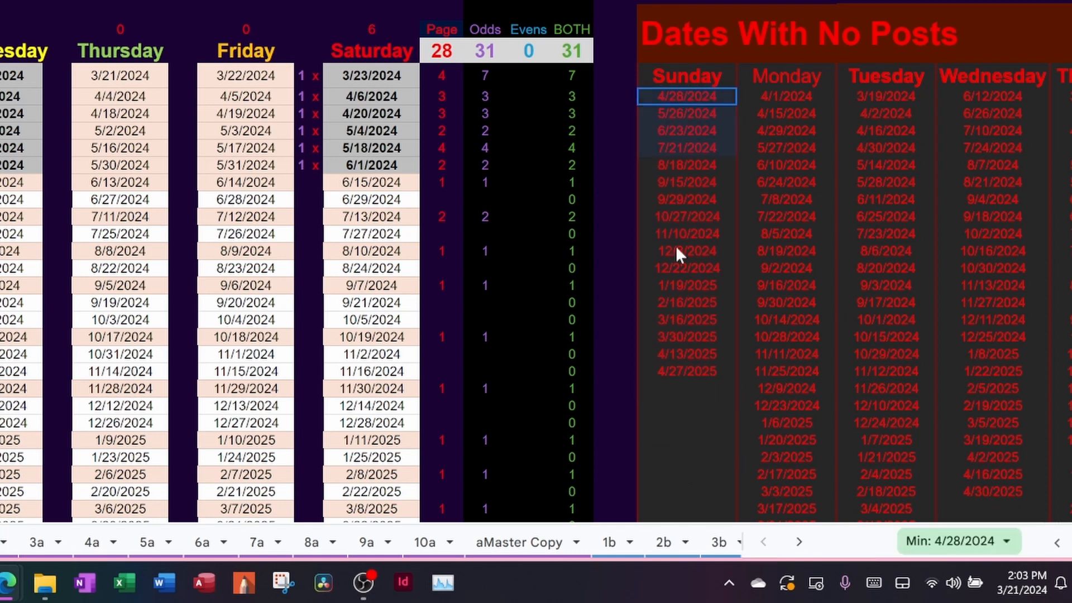
drag(687, 394, 687, 394)
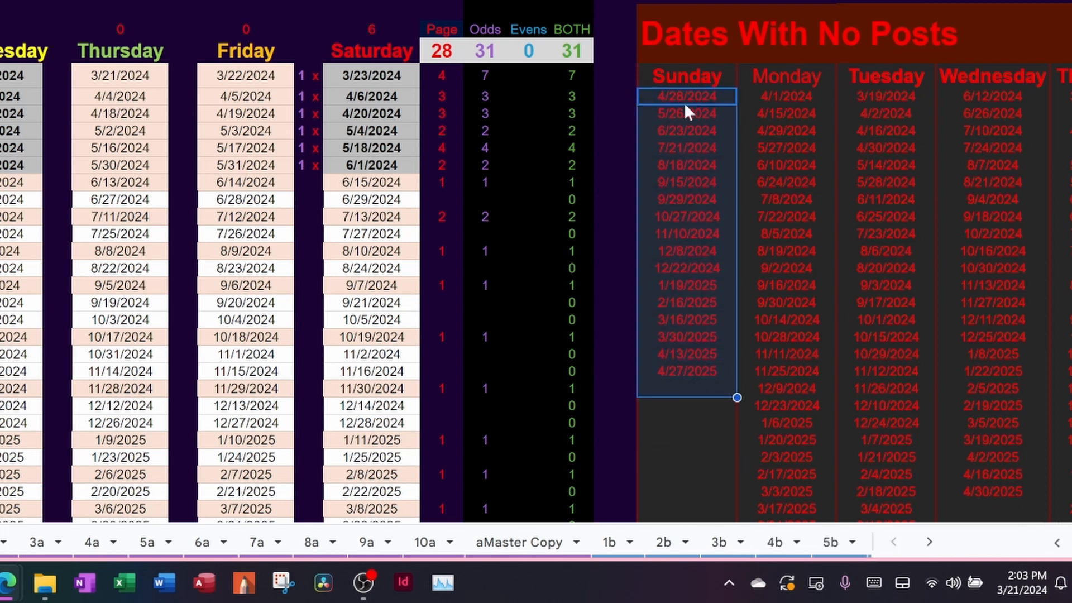
click(691, 423)
drag(690, 93, 679, 286)
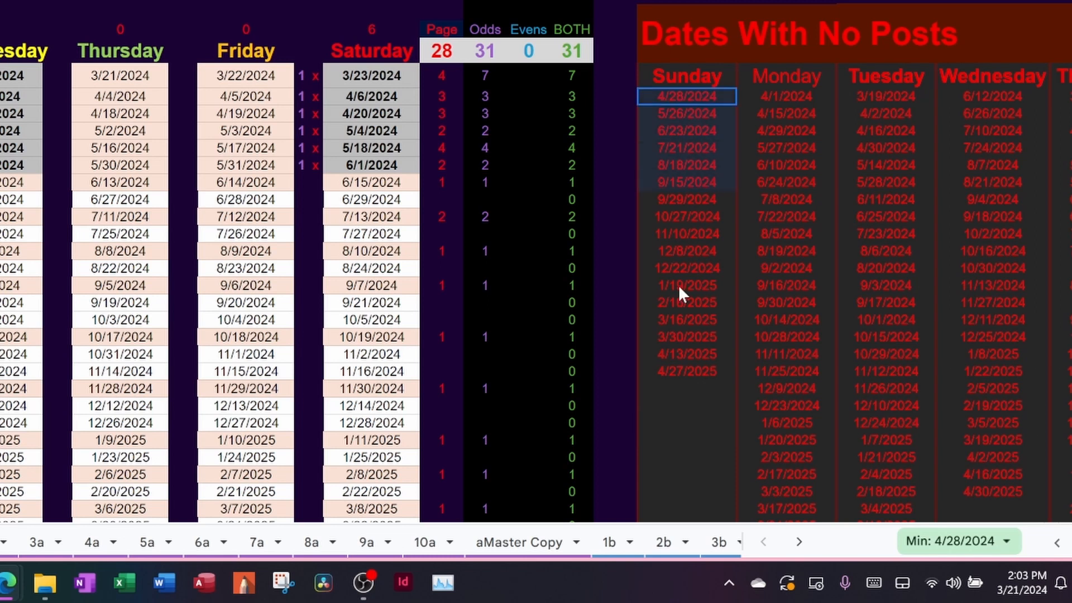
drag(675, 359, 678, 364)
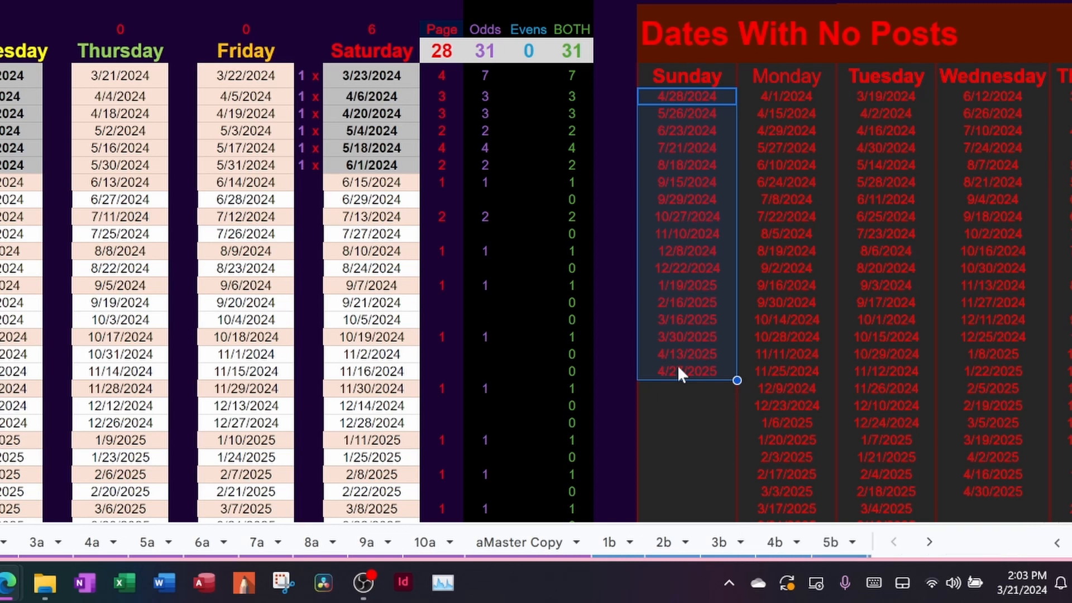
click(693, 444)
scroll(537, 263, down, 1)
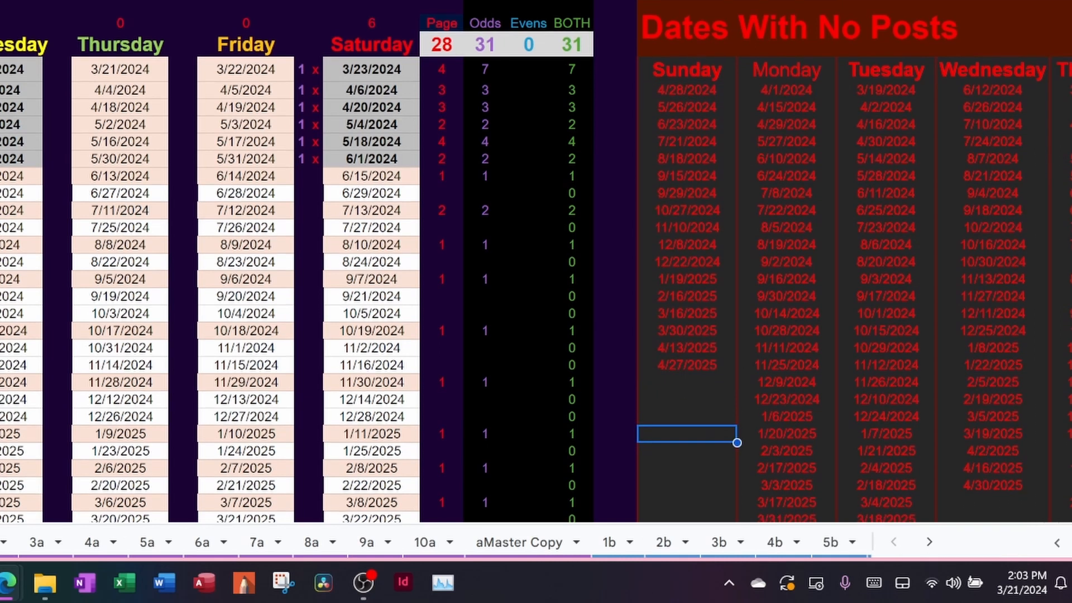
scroll(536, 262, up, 1)
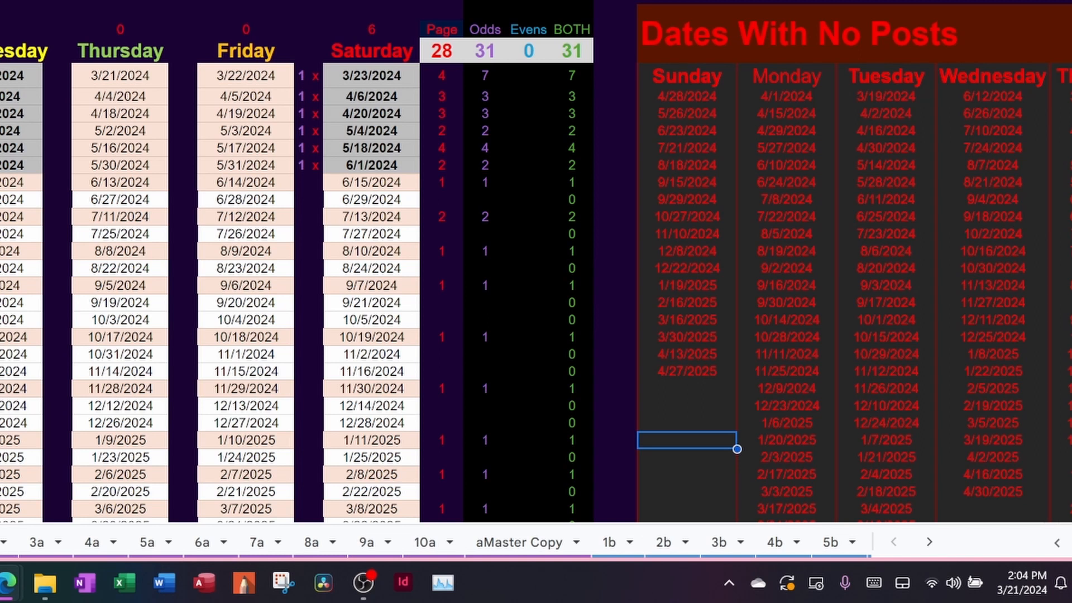
Step: Compare sheets 4a and 10a, and look over the dates, tallies and totals on the aMaster Copy sheet
click(92, 542)
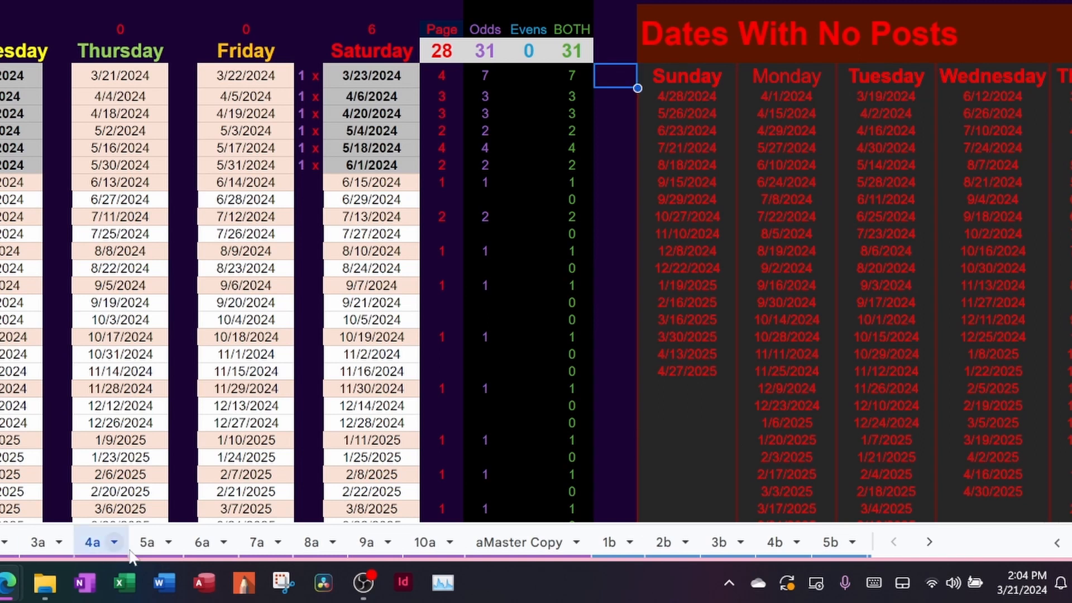
click(425, 541)
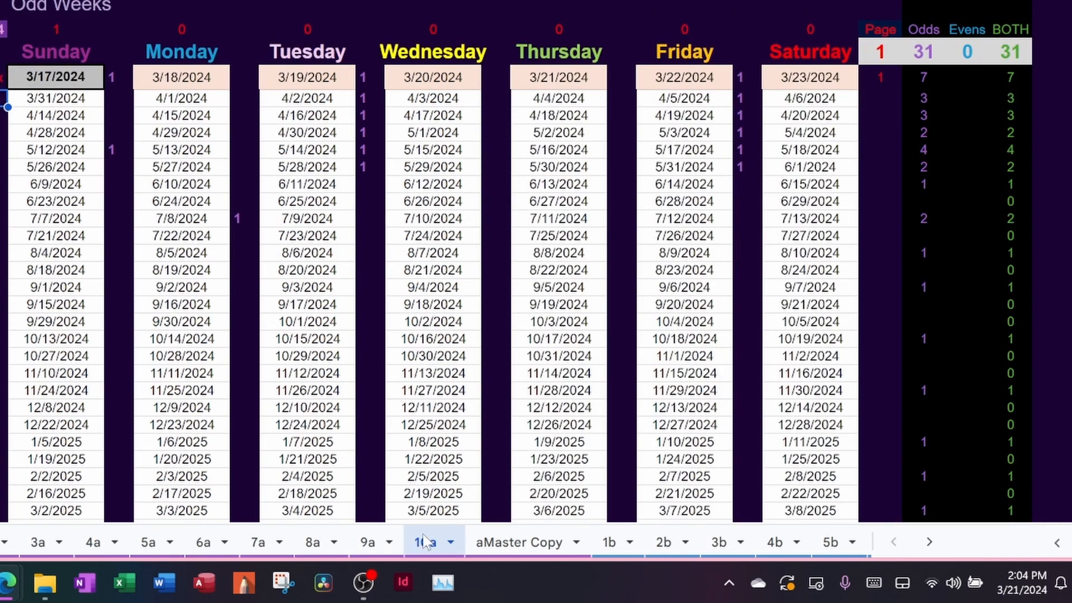
click(491, 543)
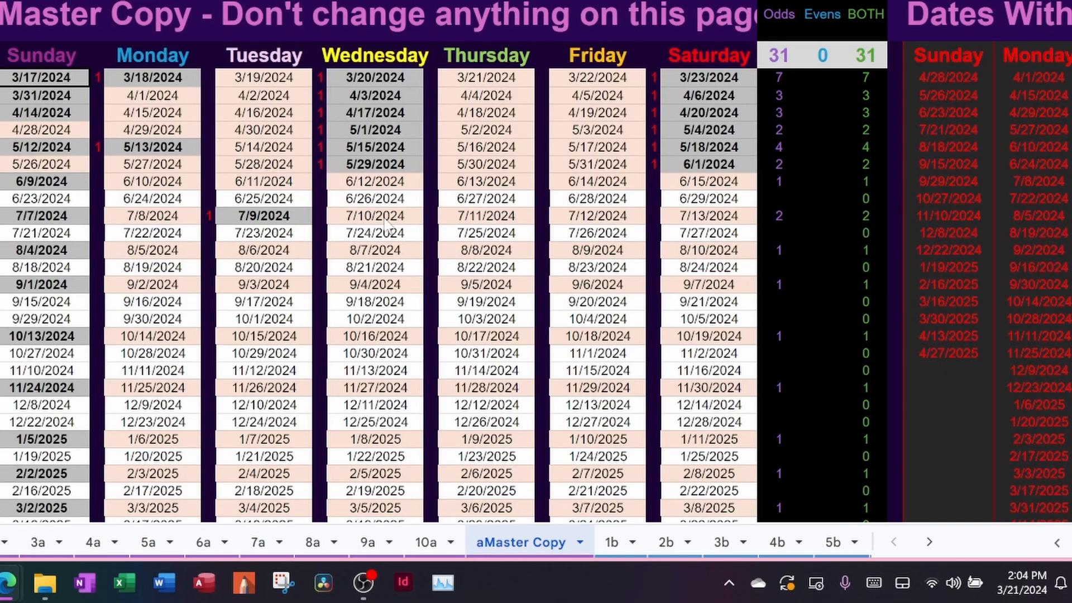
scroll(387, 225, down, 3)
scroll(387, 225, up, 3)
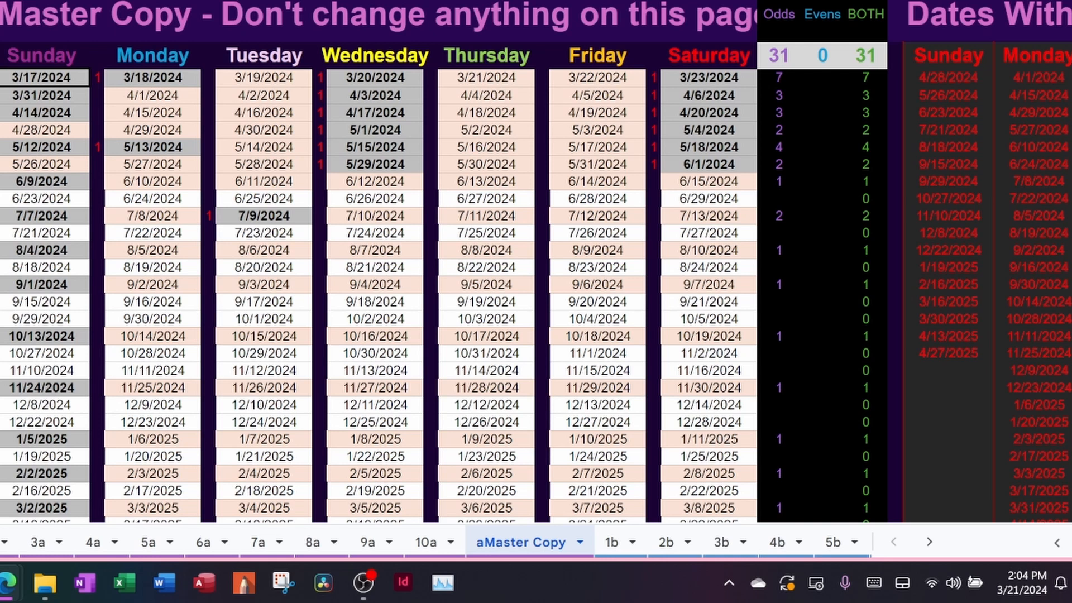
Step: Enlarge the aMaster Copy sheet view to 150%
click(150, 0)
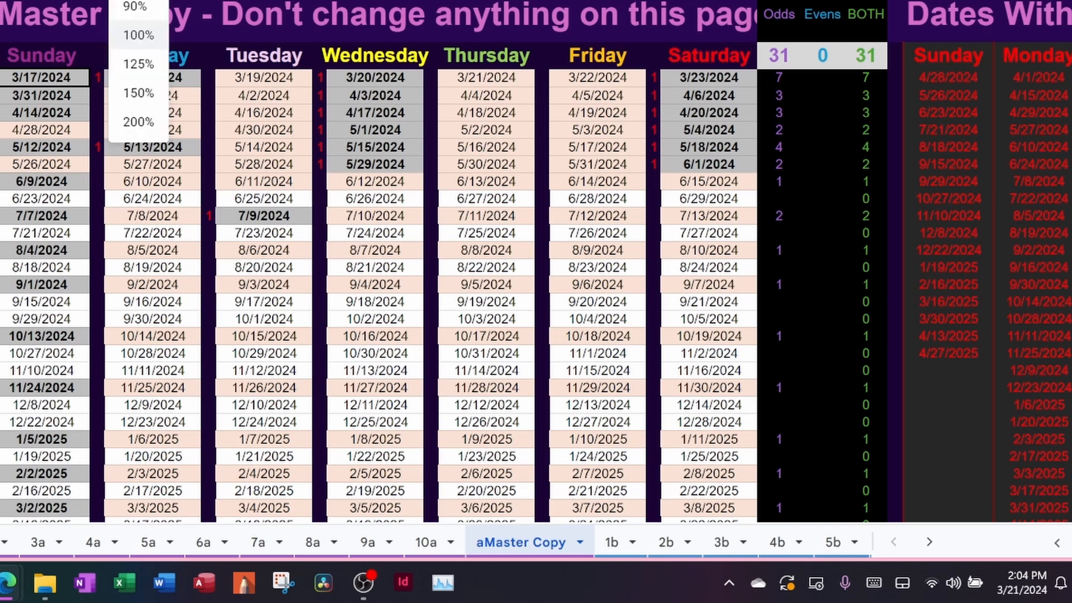
click(150, 31)
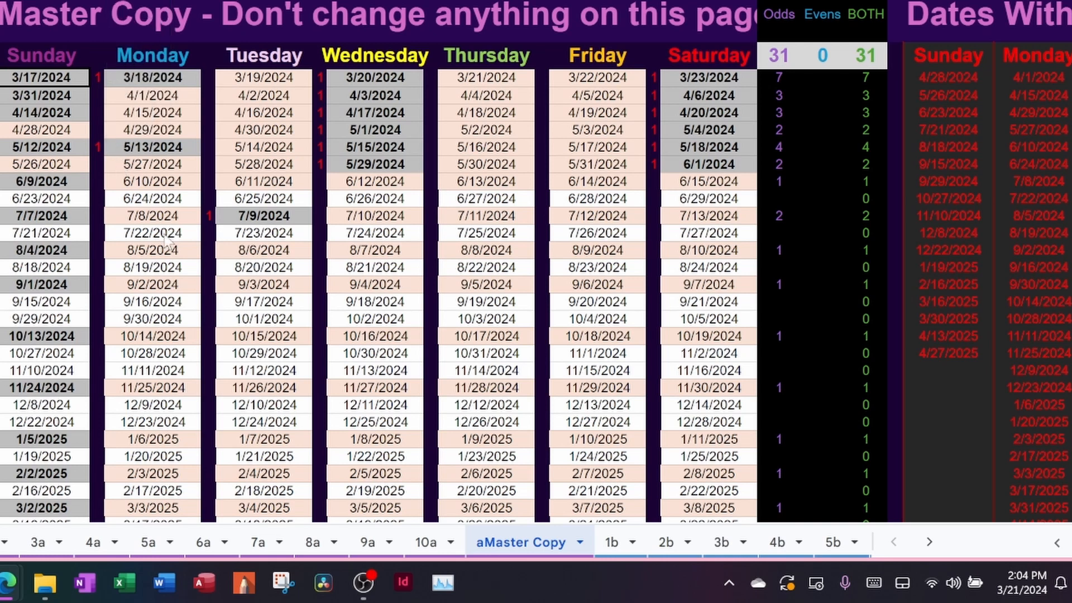
scroll(168, 243, down, 3)
scroll(168, 243, up, 3)
click(150, 0)
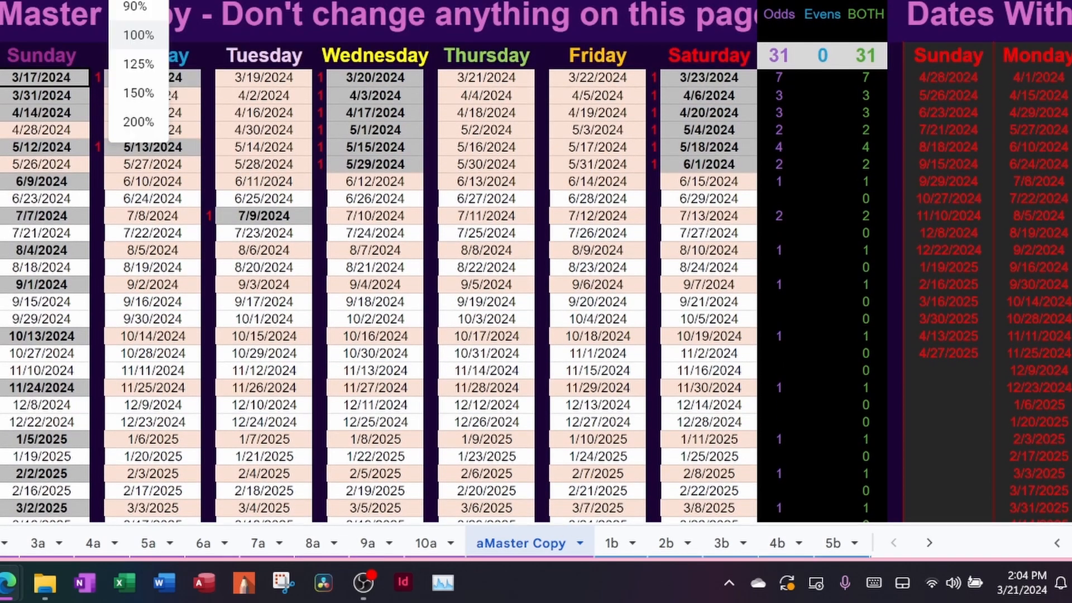
click(144, 94)
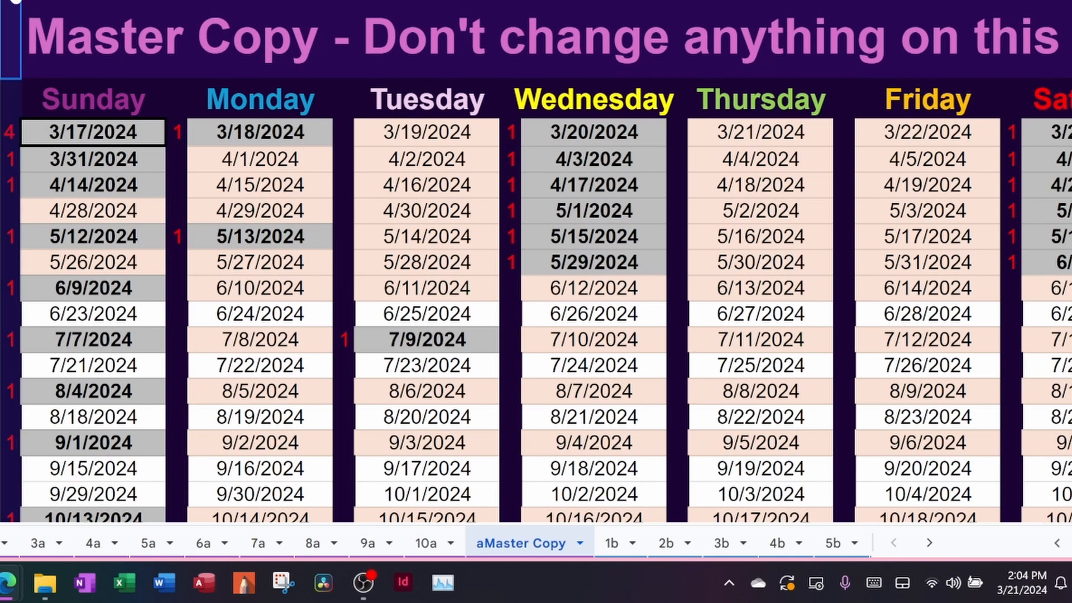
Step: Inspect the tally cell beside 3/17/2024, the Sunday and Monday columns, and the Sunday starting date on the master copy
click(10, 133)
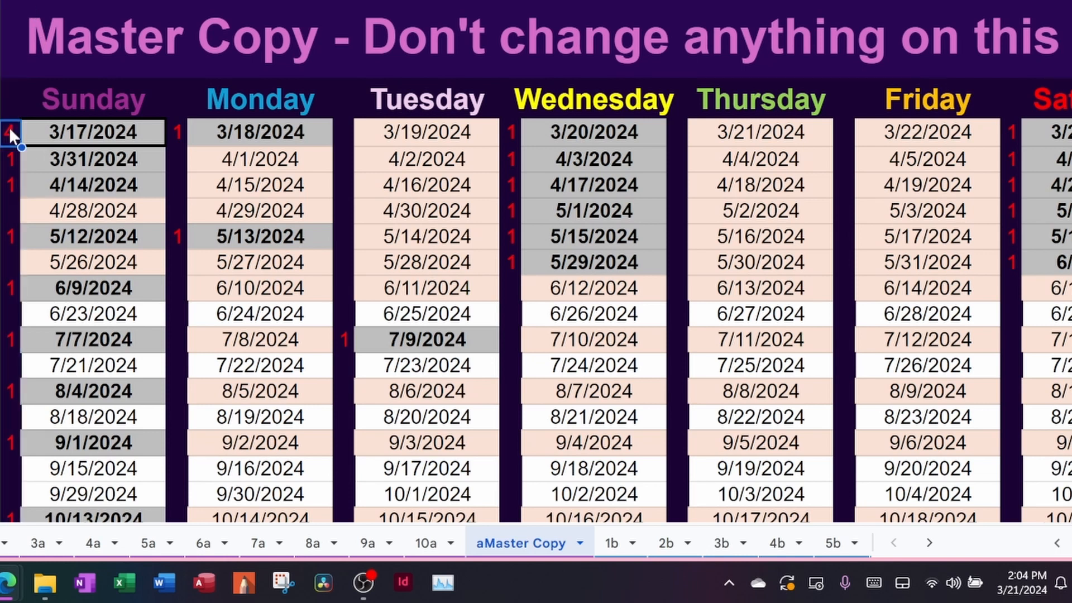
click(93, 0)
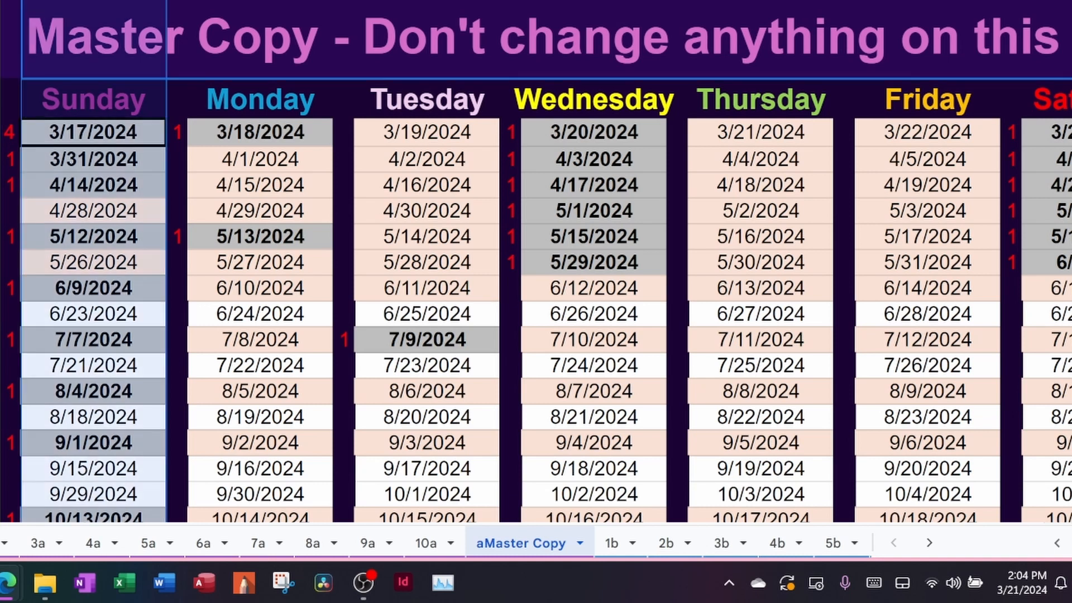
click(246, 0)
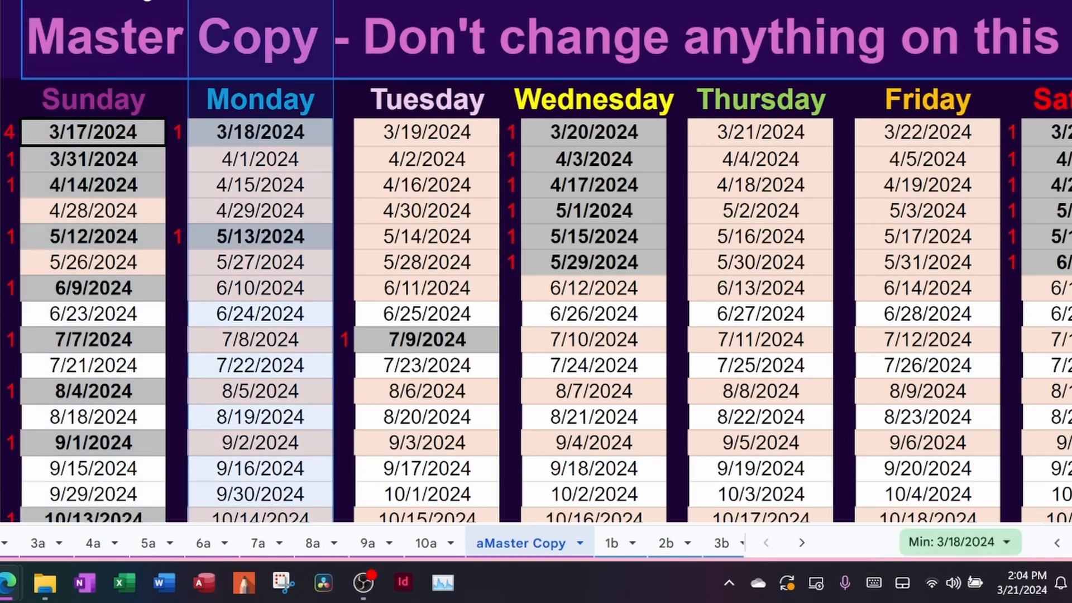
click(96, 140)
drag(106, 166, 118, 398)
click(111, 136)
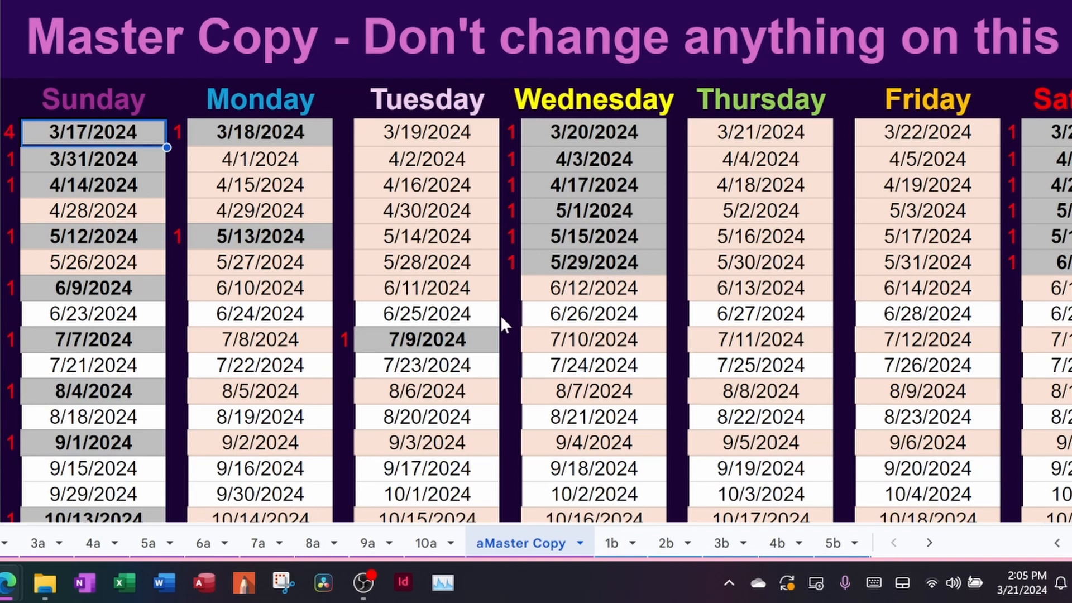
Step: Recheck the 3/17/2024 tally cell, highlight the Sunday dates through 9/29/2024, and look across the other weekday columns
click(14, 133)
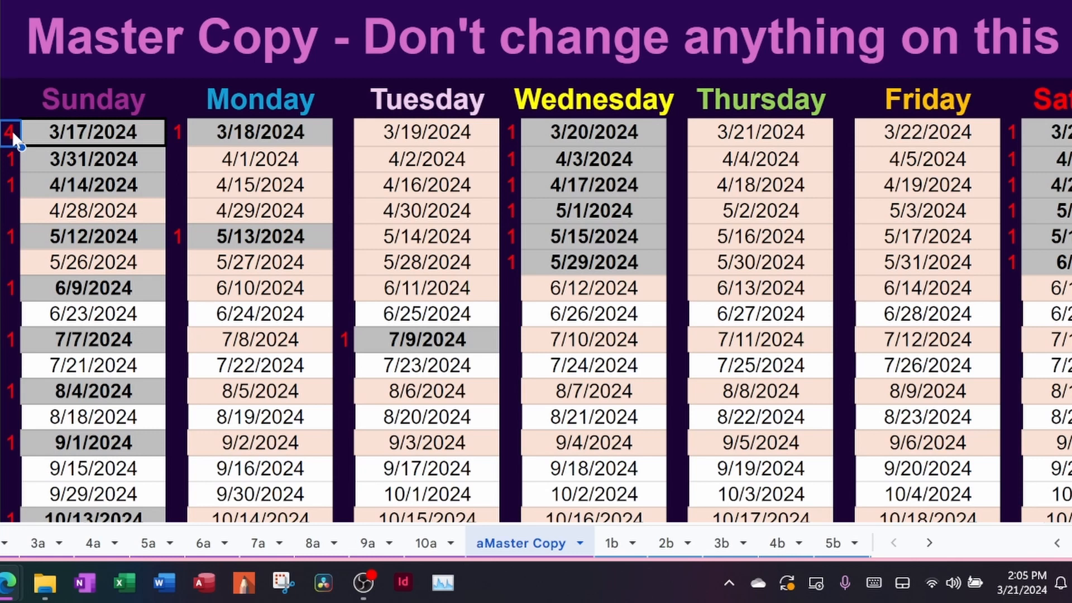
click(85, 161)
click(99, 131)
drag(100, 136, 106, 522)
click(234, 159)
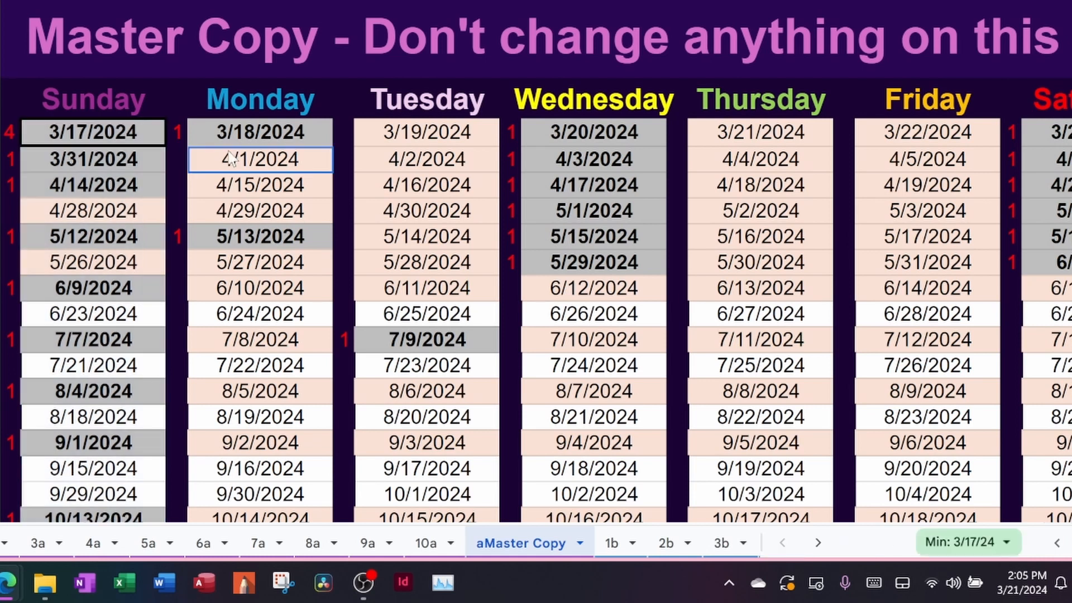
click(151, 141)
key(ctrl+shift+Down)
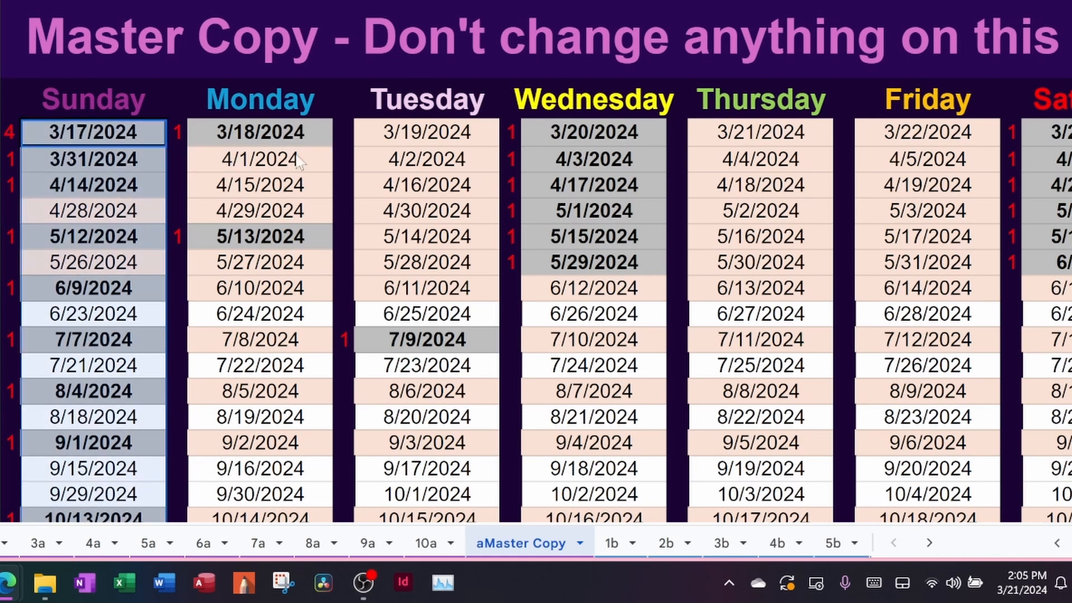
drag(162, 134, 147, 505)
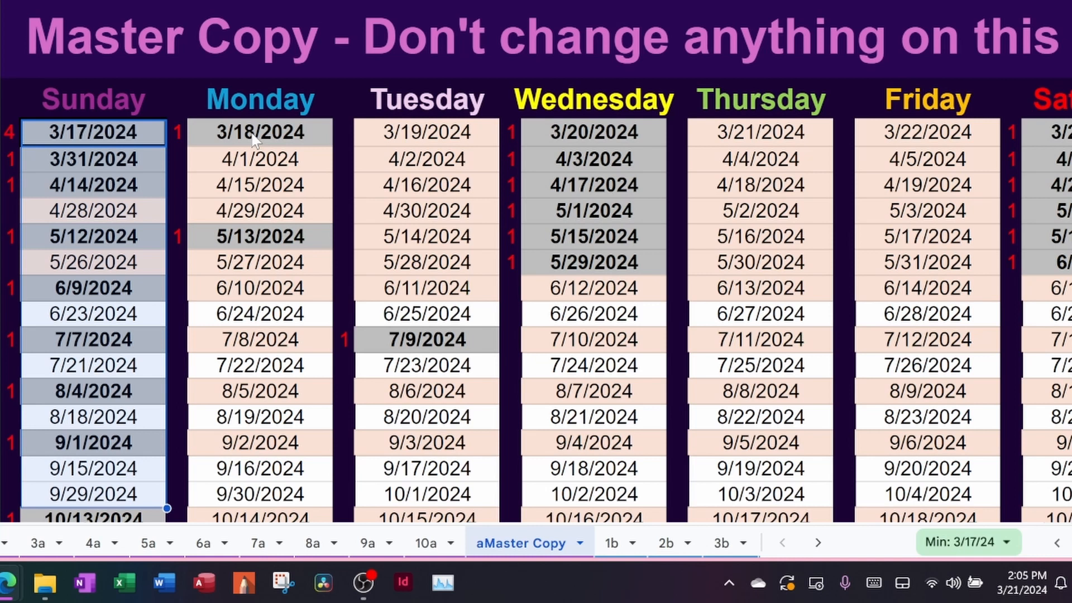
scroll(254, 140, right, 10)
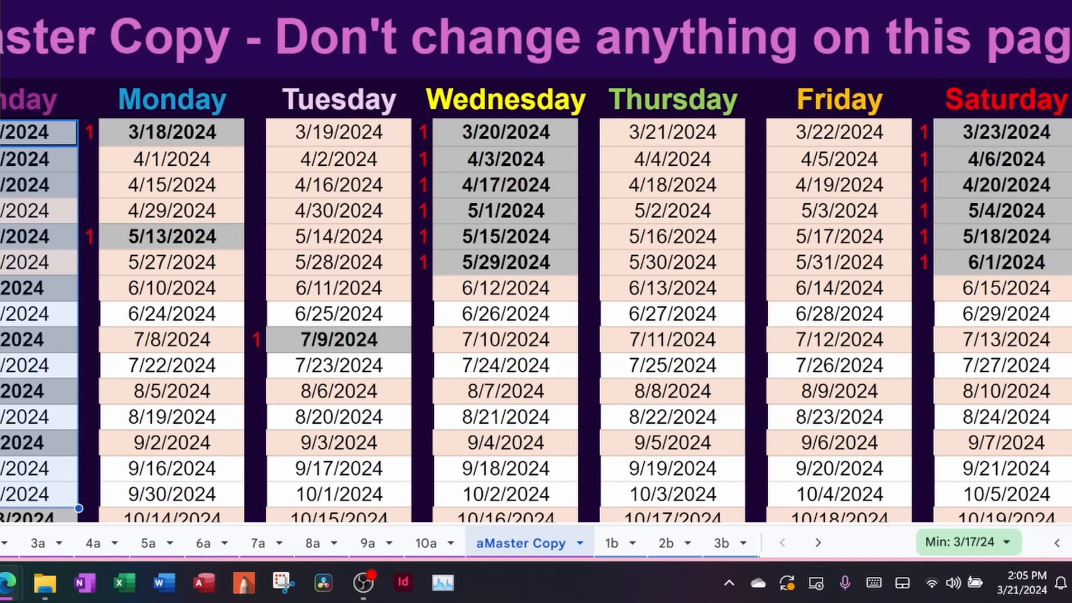
scroll(536, 318, left, 10)
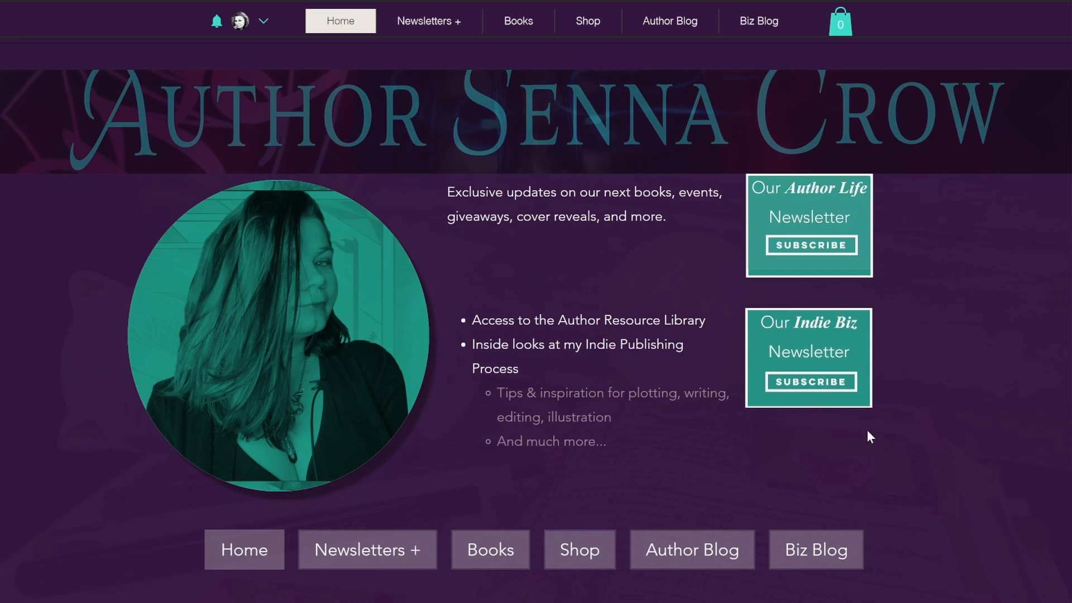
Step: Open the Indie Biz Newsletter subscription on the author website and look through the Publishing Timeline template page
click(825, 395)
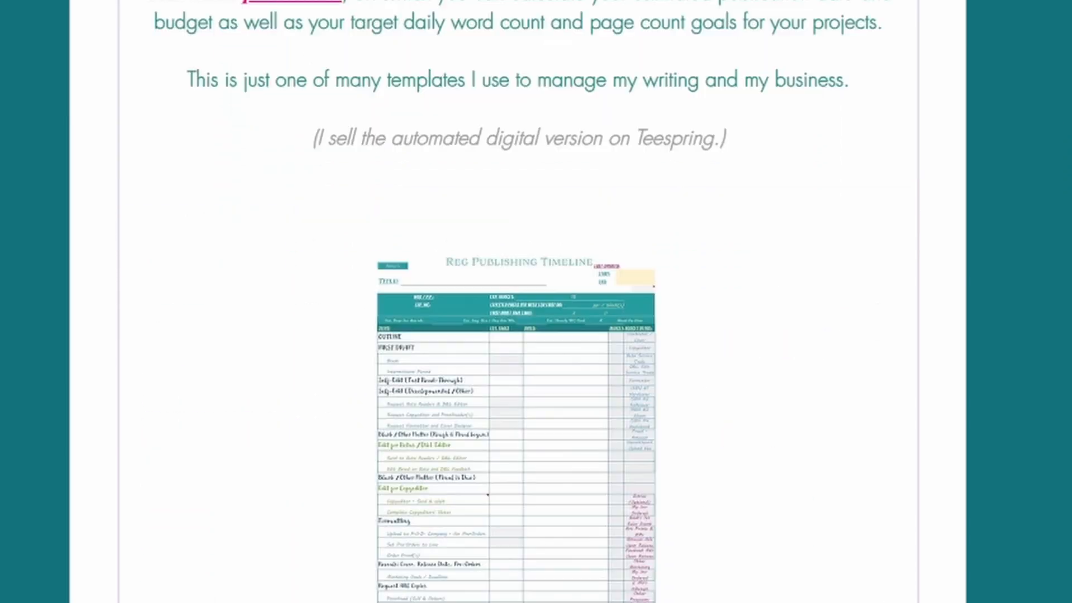
scroll(518, 302, down, 10)
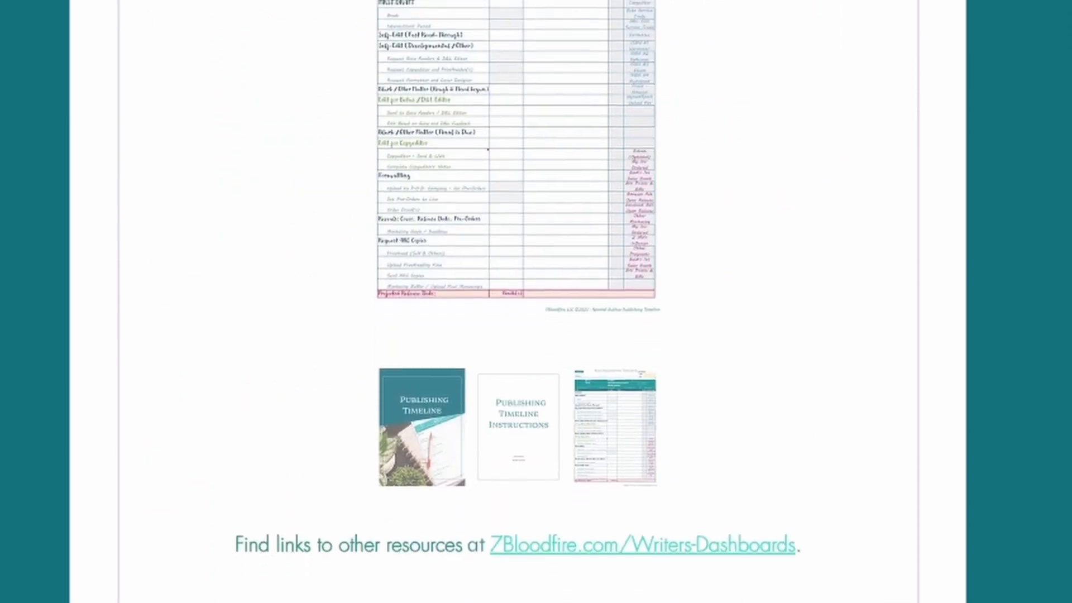
Step: Review the rest of the Indie Biz Newsletter page, including its resource links, subscriber benefits, Publishing Timeline bonus and introduction
scroll(518, 302, down, 12)
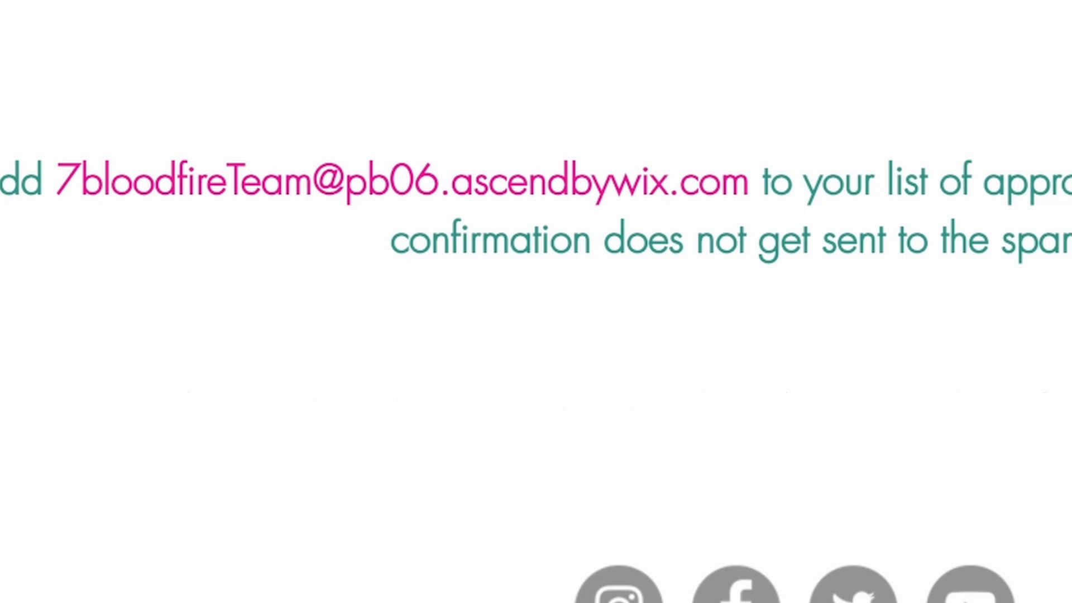
scroll(518, 301, up, 3)
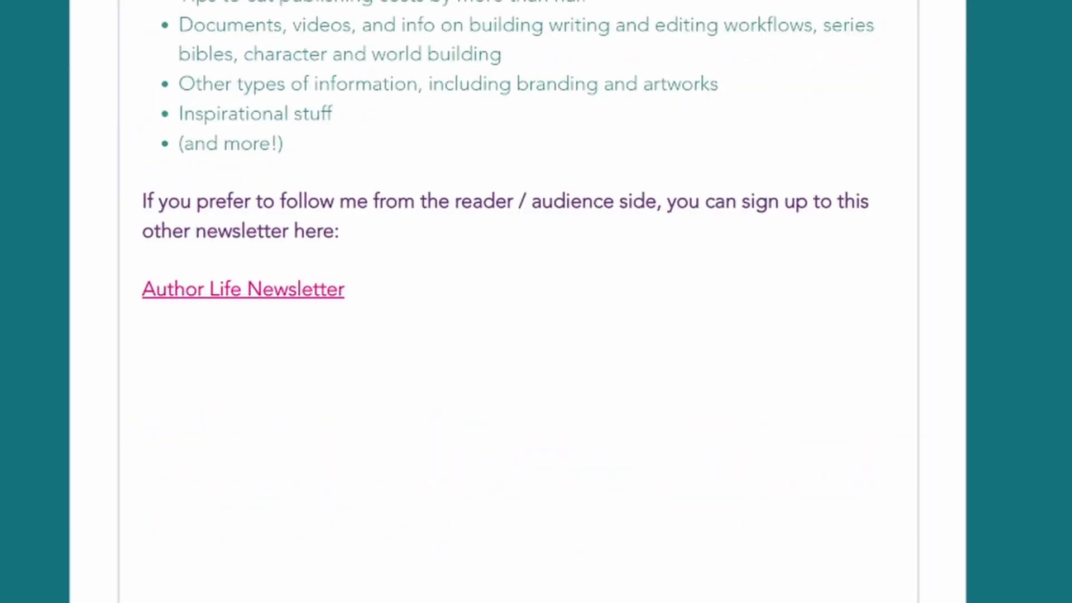
scroll(518, 302, up, 4)
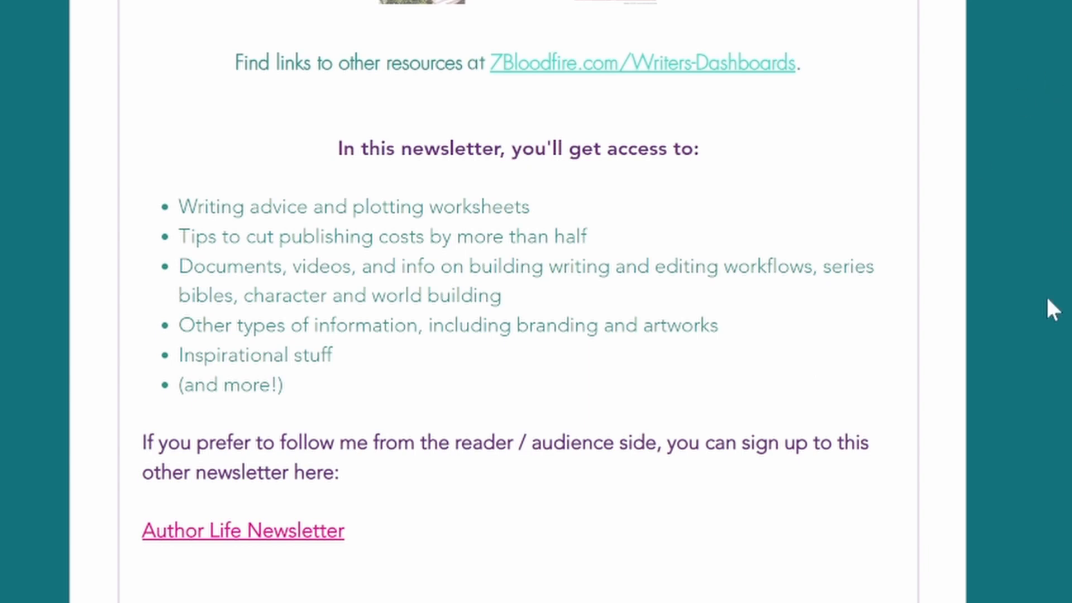
scroll(519, 302, up, 8)
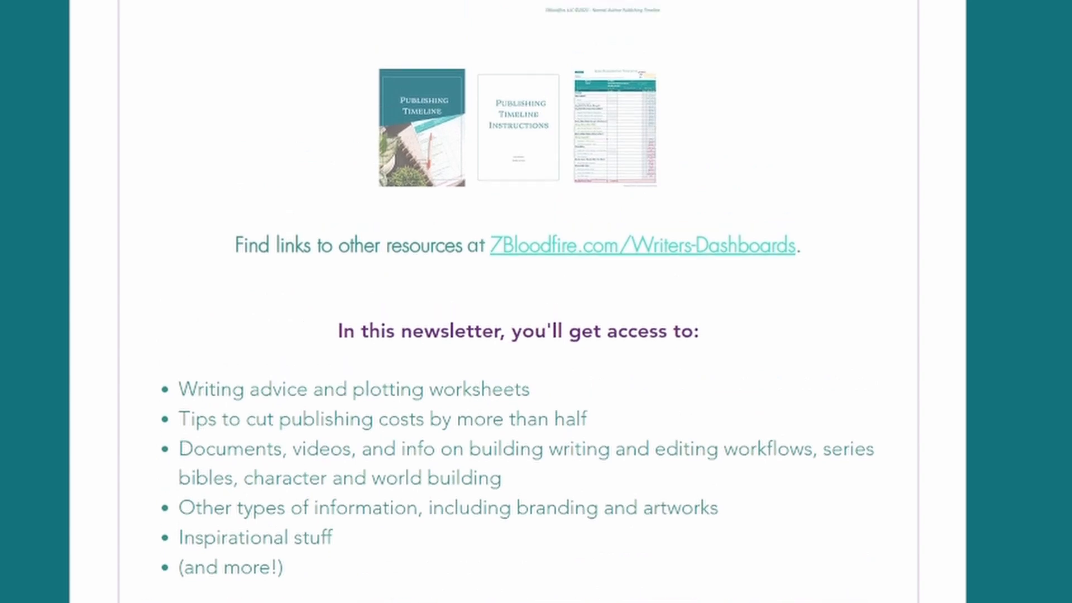
scroll(518, 302, up, 20)
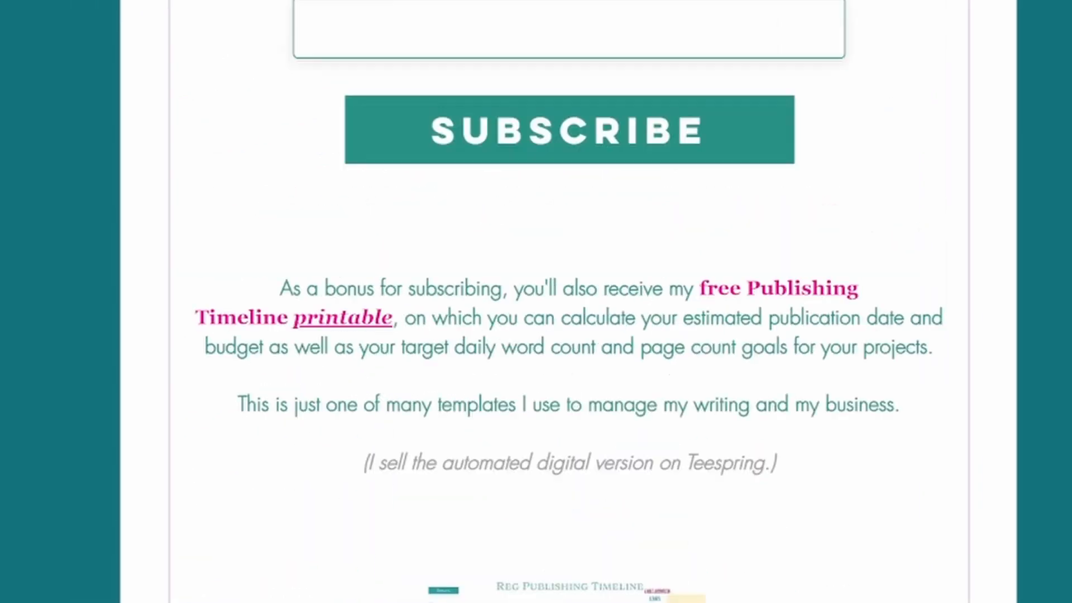
scroll(519, 302, up, 12)
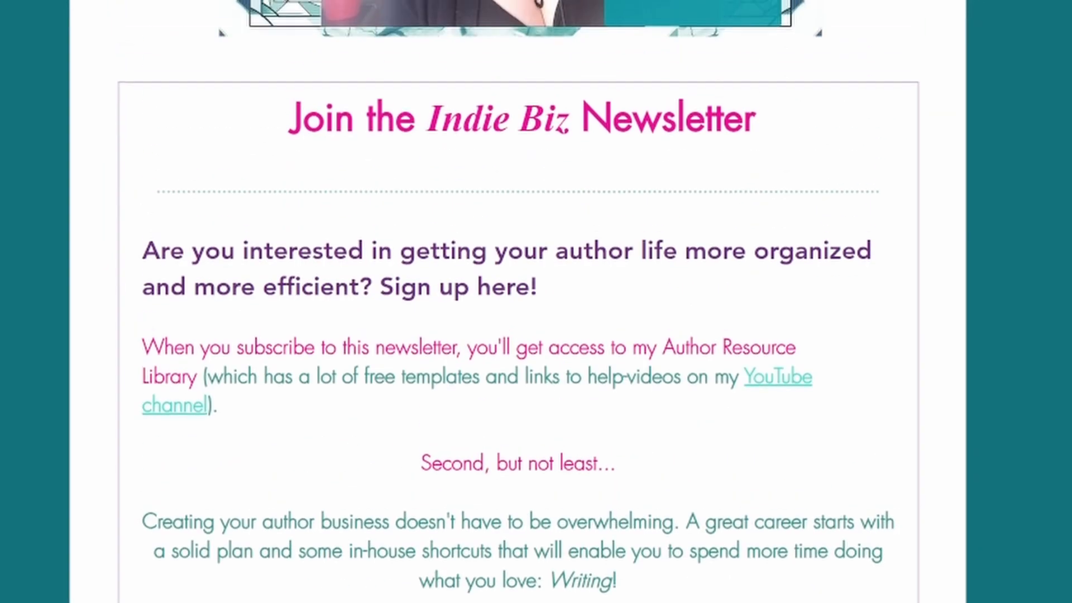
scroll(518, 301, up, 8)
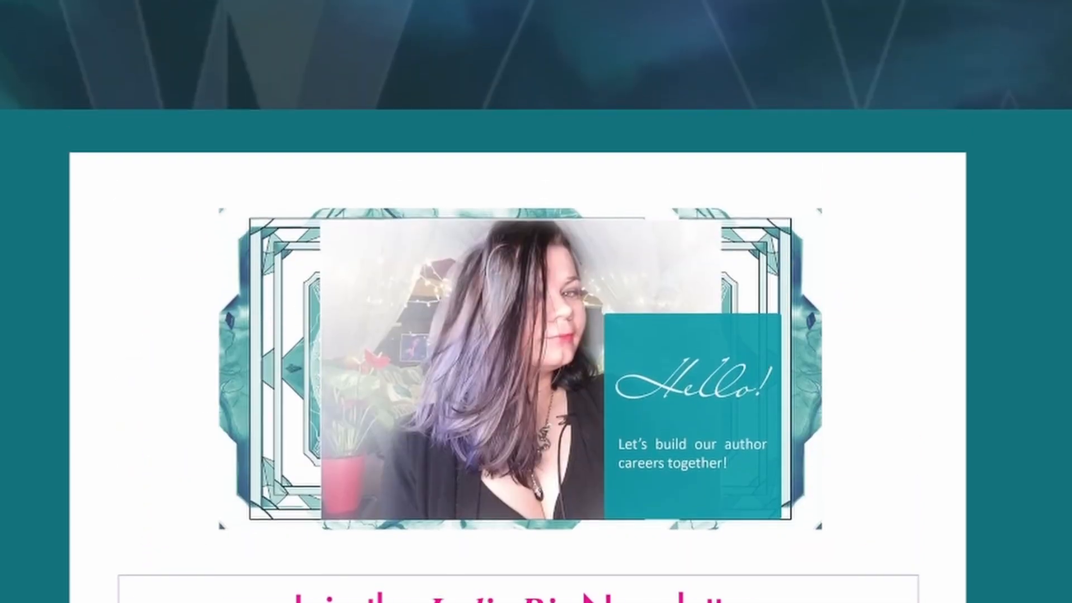